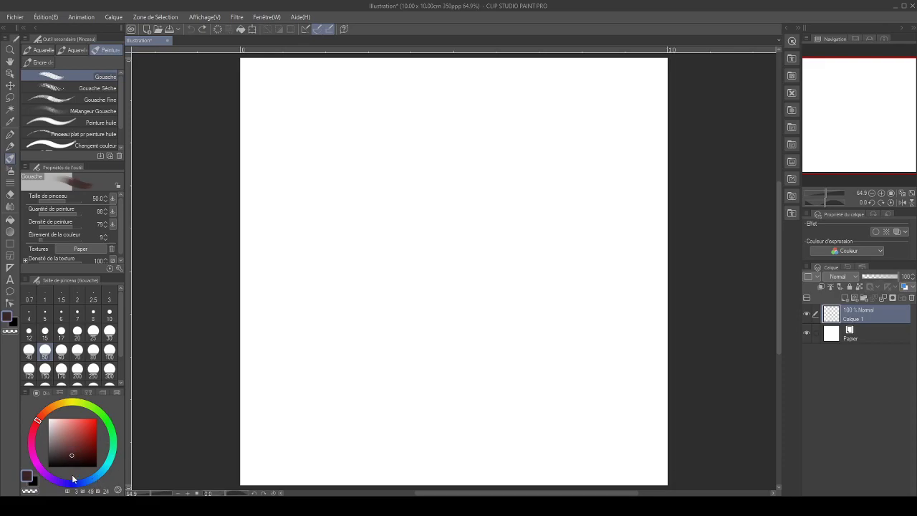
# Choose a dark orange-brown colour and switch to the Crayon de dessin pencil at size 15
pyautogui.click(48, 409)
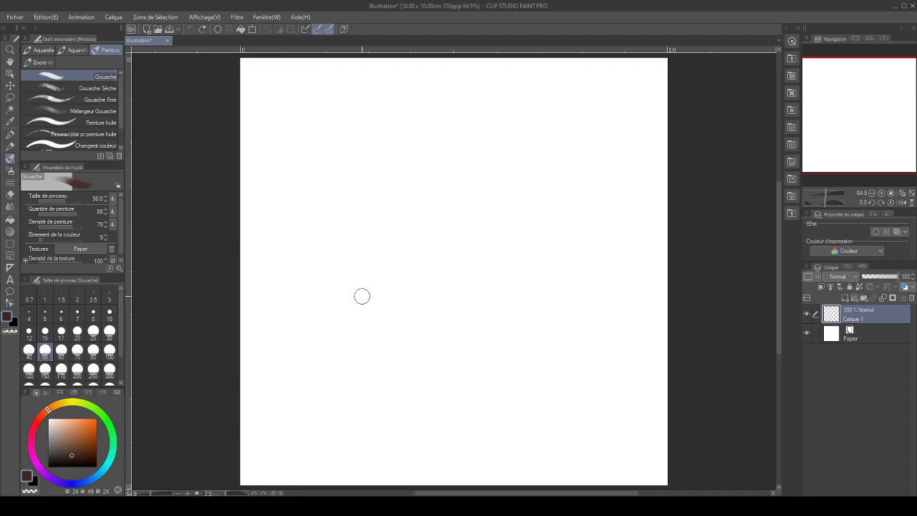
pyautogui.press('p')
pyautogui.press('[')
pyautogui.press('[')
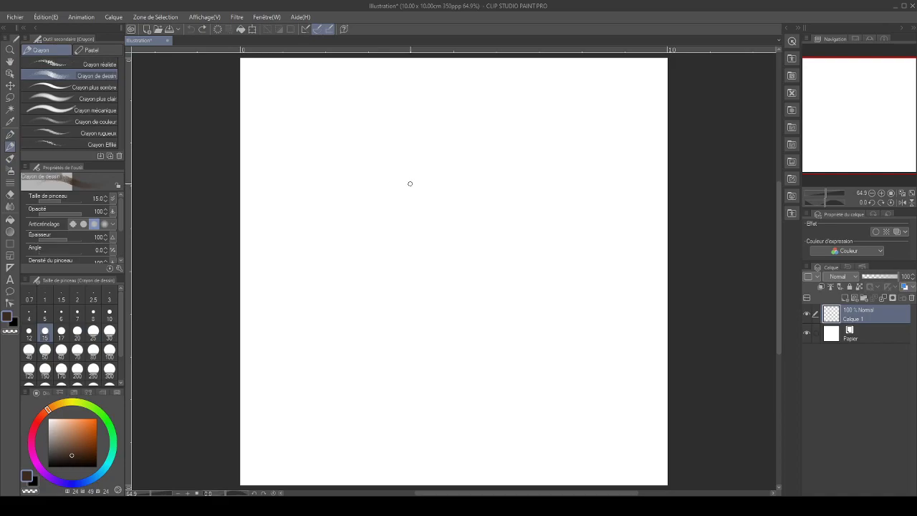
pyautogui.moveTo(355, 153)
pyautogui.mouseDown()
pyautogui.moveTo(396, 246)
pyautogui.moveTo(322, 173)
pyautogui.moveTo(410, 204)
pyautogui.mouseUp()
pyautogui.moveTo(317, 217)
pyautogui.mouseDown()
pyautogui.moveTo(363, 242)
pyautogui.moveTo(401, 182)
pyautogui.moveTo(402, 215)
pyautogui.moveTo(411, 186)
pyautogui.moveTo(411, 223)
pyautogui.moveTo(399, 200)
pyautogui.moveTo(414, 259)
pyautogui.mouseUp()
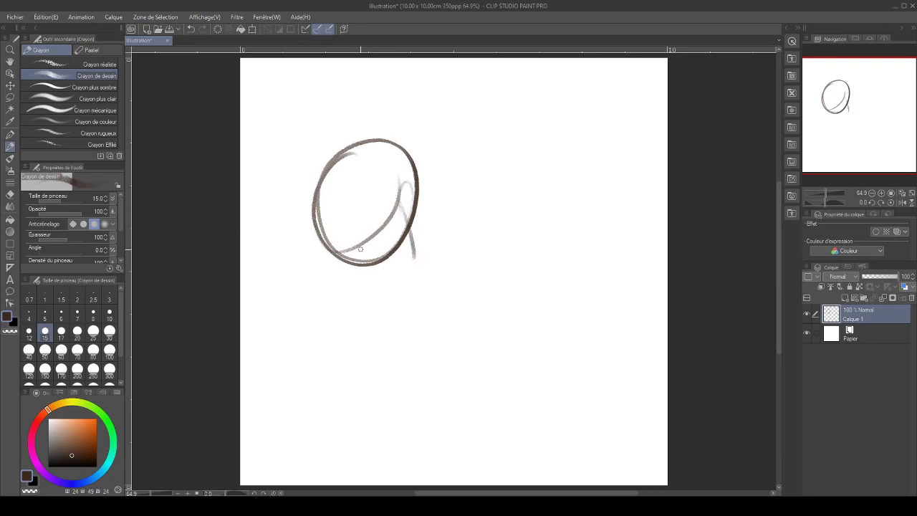
pyautogui.moveTo(346, 251)
pyautogui.mouseDown()
pyautogui.moveTo(367, 243)
pyautogui.moveTo(324, 255)
pyautogui.moveTo(336, 249)
pyautogui.moveTo(328, 253)
pyautogui.moveTo(363, 268)
pyautogui.moveTo(377, 228)
pyautogui.moveTo(393, 222)
pyautogui.moveTo(373, 210)
pyautogui.moveTo(326, 209)
pyautogui.mouseUp()
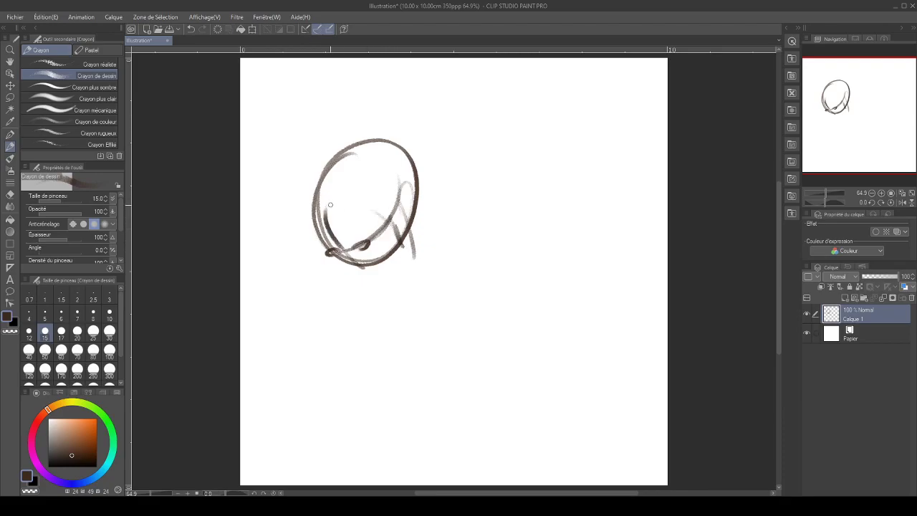
pyautogui.moveTo(341, 242)
pyautogui.mouseDown()
pyautogui.moveTo(327, 217)
pyautogui.moveTo(327, 227)
pyautogui.moveTo(341, 189)
pyautogui.mouseUp()
pyautogui.moveTo(328, 229)
pyautogui.mouseDown()
pyautogui.moveTo(371, 181)
pyautogui.moveTo(347, 181)
pyautogui.moveTo(385, 196)
pyautogui.mouseUp()
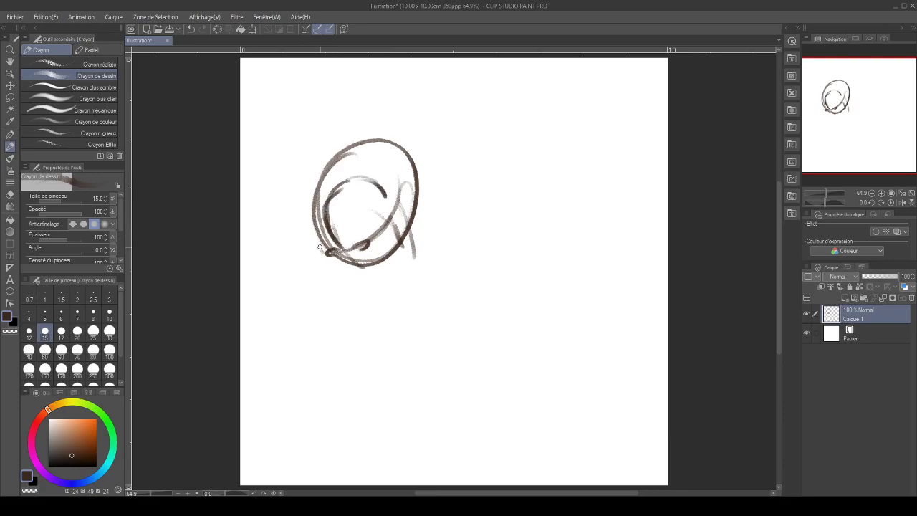
pyautogui.moveTo(324, 253)
pyautogui.mouseDown()
pyautogui.moveTo(317, 240)
pyautogui.moveTo(327, 251)
pyautogui.mouseUp()
pyautogui.moveTo(313, 213); pyautogui.dragTo(321, 249)
pyautogui.moveTo(328, 199)
pyautogui.mouseDown()
pyautogui.moveTo(340, 196)
pyautogui.moveTo(314, 215)
pyautogui.mouseUp()
pyautogui.moveTo(312, 248)
pyautogui.mouseDown()
pyautogui.moveTo(317, 206)
pyautogui.moveTo(313, 218)
pyautogui.moveTo(347, 183)
pyautogui.moveTo(326, 192)
pyautogui.moveTo(377, 187)
pyautogui.moveTo(340, 185)
pyautogui.moveTo(394, 206)
pyautogui.mouseUp()
pyautogui.moveTo(338, 243); pyautogui.dragTo(353, 264)
pyautogui.moveTo(331, 203); pyautogui.dragTo(352, 264)
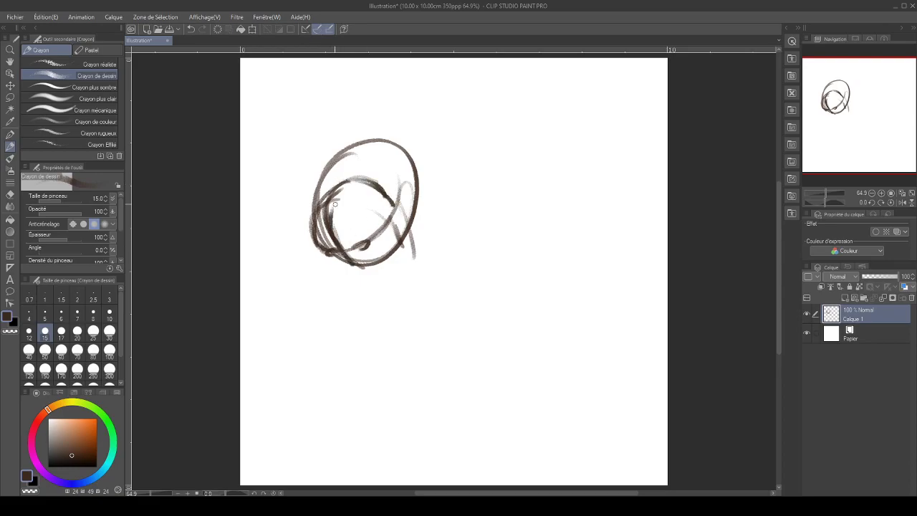
pyautogui.moveTo(329, 217); pyautogui.dragTo(339, 187)
pyautogui.press('Delete')
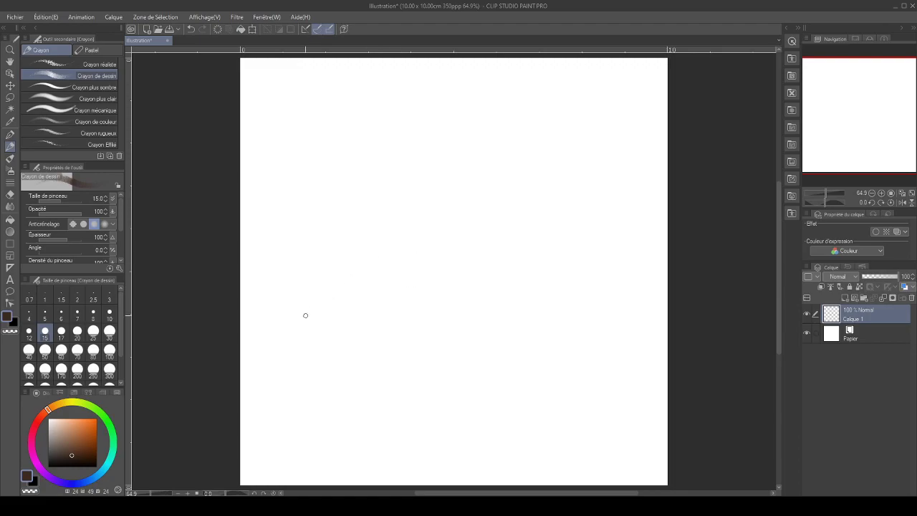
# Set the pencil to mid-grey at size 10 and sketch a ground line with the gesture lines of two widely spread legs
pyautogui.click(48, 437)
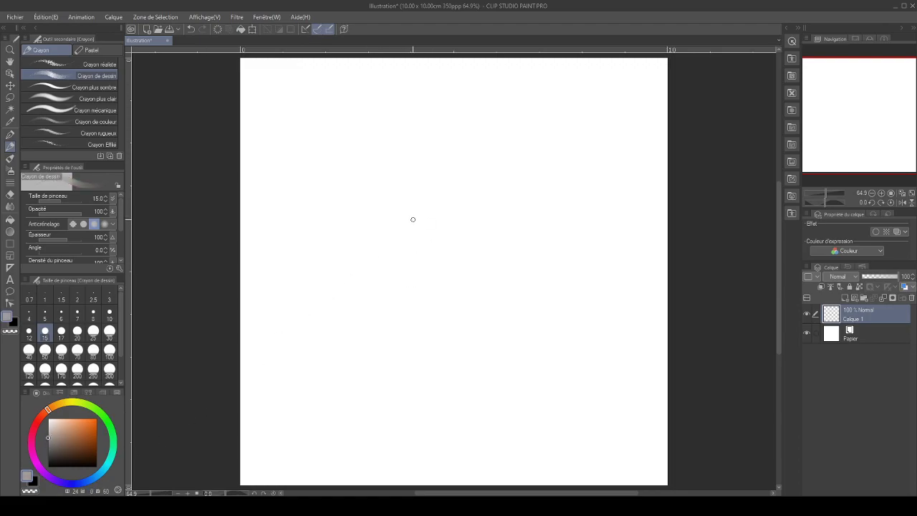
pyautogui.press('[')
pyautogui.press('[')
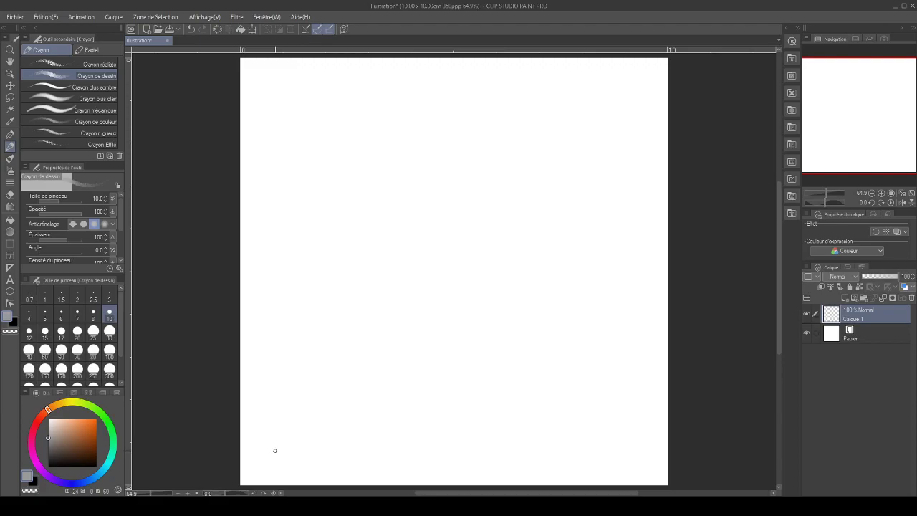
pyautogui.moveTo(265, 454); pyautogui.dragTo(319, 450)
pyautogui.moveTo(304, 444)
pyautogui.mouseDown()
pyautogui.moveTo(351, 377)
pyautogui.moveTo(459, 308)
pyautogui.moveTo(489, 403)
pyautogui.moveTo(541, 403)
pyautogui.moveTo(586, 442)
pyautogui.mouseUp()
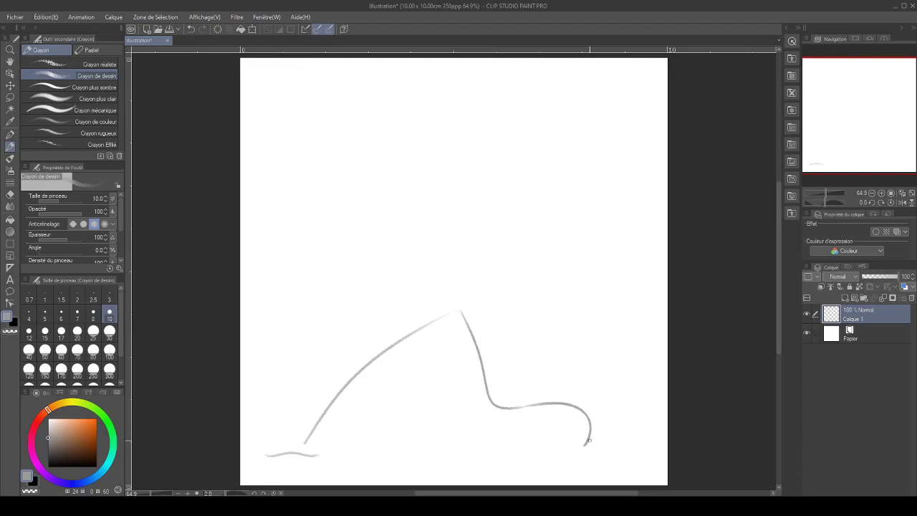
# Sketch the pelvis, the torso outline and the volumes of the extended left-hand leg over the gesture lines
pyautogui.moveTo(469, 318)
pyautogui.mouseDown()
pyautogui.moveTo(528, 401)
pyautogui.moveTo(584, 435)
pyautogui.mouseUp()
pyautogui.moveTo(550, 383)
pyautogui.mouseDown()
pyautogui.moveTo(502, 403)
pyautogui.moveTo(444, 326)
pyautogui.mouseUp()
pyautogui.moveTo(487, 305)
pyautogui.mouseDown()
pyautogui.moveTo(419, 344)
pyautogui.moveTo(477, 320)
pyautogui.moveTo(381, 235)
pyautogui.moveTo(386, 230)
pyautogui.moveTo(454, 222)
pyautogui.moveTo(473, 321)
pyautogui.moveTo(457, 247)
pyautogui.moveTo(411, 221)
pyautogui.moveTo(398, 303)
pyautogui.moveTo(448, 328)
pyautogui.moveTo(439, 314)
pyautogui.moveTo(356, 367)
pyautogui.moveTo(390, 369)
pyautogui.moveTo(452, 334)
pyautogui.mouseUp()
pyautogui.moveTo(358, 376)
pyautogui.mouseDown()
pyautogui.moveTo(313, 448)
pyautogui.moveTo(375, 371)
pyautogui.moveTo(365, 396)
pyautogui.mouseUp()
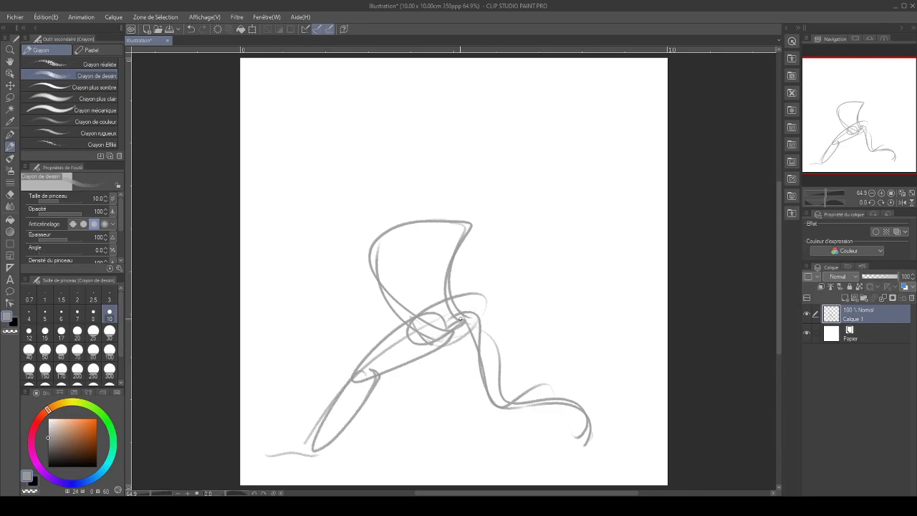
# Sketch a bent right-hand leg with its foot, and add the lower-leg contour and foot of the extended leg
pyautogui.moveTo(443, 304)
pyautogui.mouseDown()
pyautogui.moveTo(472, 380)
pyautogui.moveTo(460, 408)
pyautogui.moveTo(447, 383)
pyautogui.moveTo(464, 316)
pyautogui.moveTo(476, 312)
pyautogui.moveTo(442, 351)
pyautogui.moveTo(460, 406)
pyautogui.mouseUp()
pyautogui.moveTo(484, 394)
pyautogui.mouseDown()
pyautogui.moveTo(501, 424)
pyautogui.moveTo(462, 403)
pyautogui.moveTo(503, 429)
pyautogui.moveTo(502, 416)
pyautogui.moveTo(501, 449)
pyautogui.moveTo(515, 445)
pyautogui.moveTo(506, 421)
pyautogui.moveTo(513, 447)
pyautogui.mouseUp()
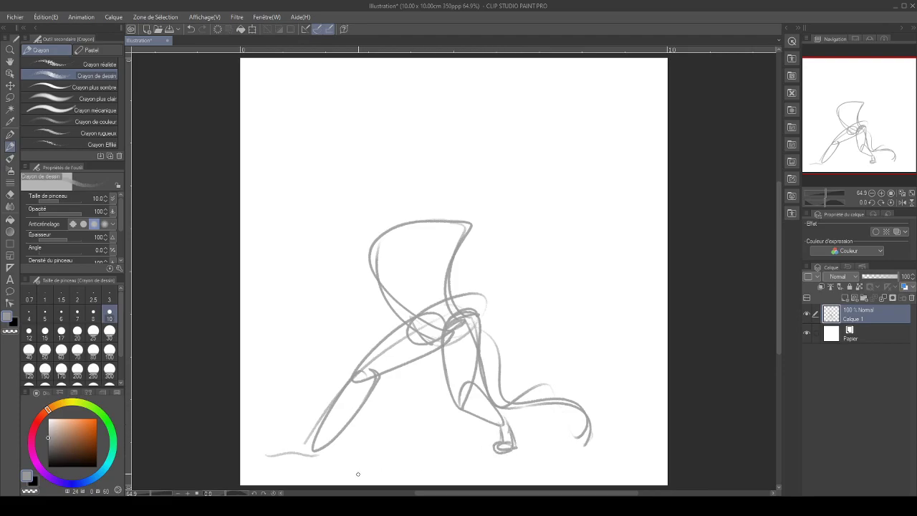
pyautogui.moveTo(377, 380)
pyautogui.mouseDown()
pyautogui.moveTo(326, 434)
pyautogui.moveTo(325, 451)
pyautogui.moveTo(308, 440)
pyautogui.moveTo(286, 452)
pyautogui.moveTo(326, 452)
pyautogui.moveTo(318, 432)
pyautogui.moveTo(294, 455)
pyautogui.moveTo(374, 375)
pyautogui.moveTo(437, 346)
pyautogui.moveTo(457, 308)
pyautogui.mouseUp()
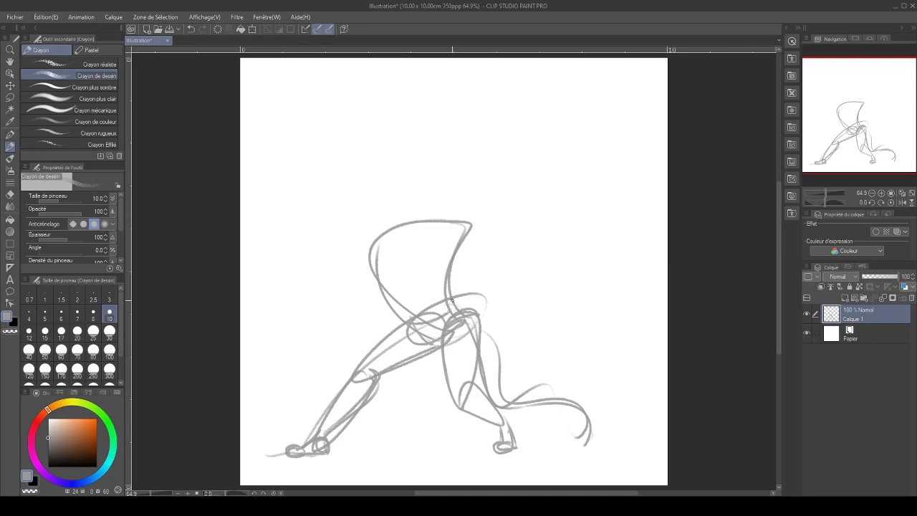
pyautogui.moveTo(451, 271)
pyautogui.mouseDown()
pyautogui.moveTo(457, 308)
pyautogui.moveTo(514, 316)
pyautogui.moveTo(525, 328)
pyautogui.mouseUp()
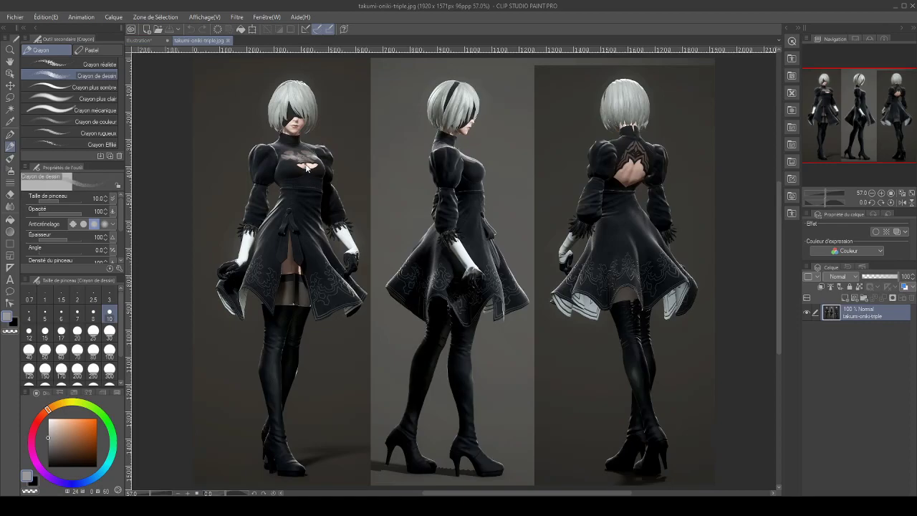
# Paste the three-view character reference into the illustration and scale it down into the canvas's upper-left corner
pyautogui.click(152, 40)
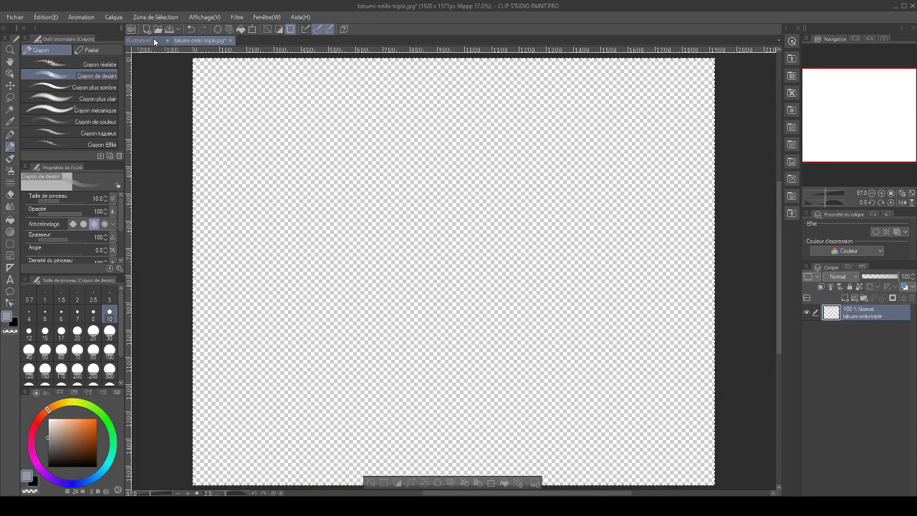
pyautogui.hotkey('ctrl', 'v')
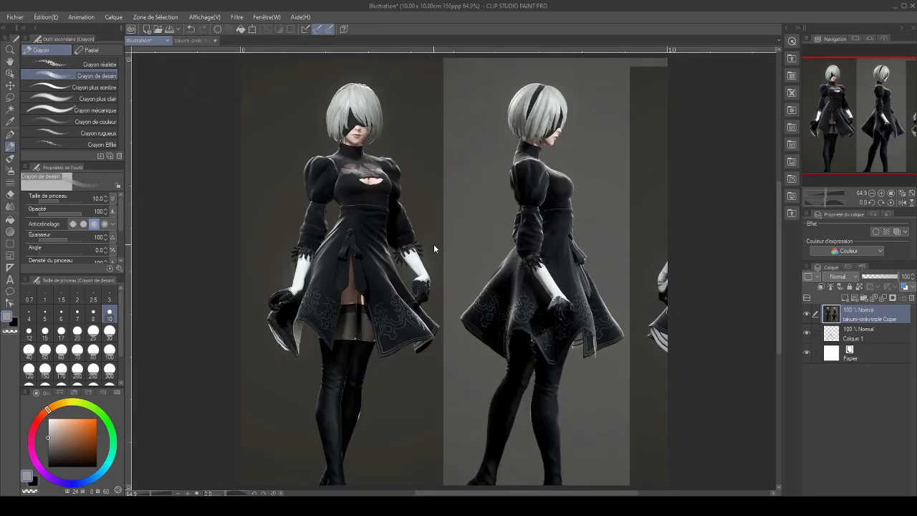
pyautogui.hotkey('ctrl', 't')
pyautogui.moveTo(240, 58); pyautogui.dragTo(569, 323)
pyautogui.moveTo(610, 446)
pyautogui.mouseDown()
pyautogui.moveTo(344, 143)
pyautogui.moveTo(299, 142)
pyautogui.mouseUp()
pyautogui.moveTo(399, 176); pyautogui.dragTo(354, 201)
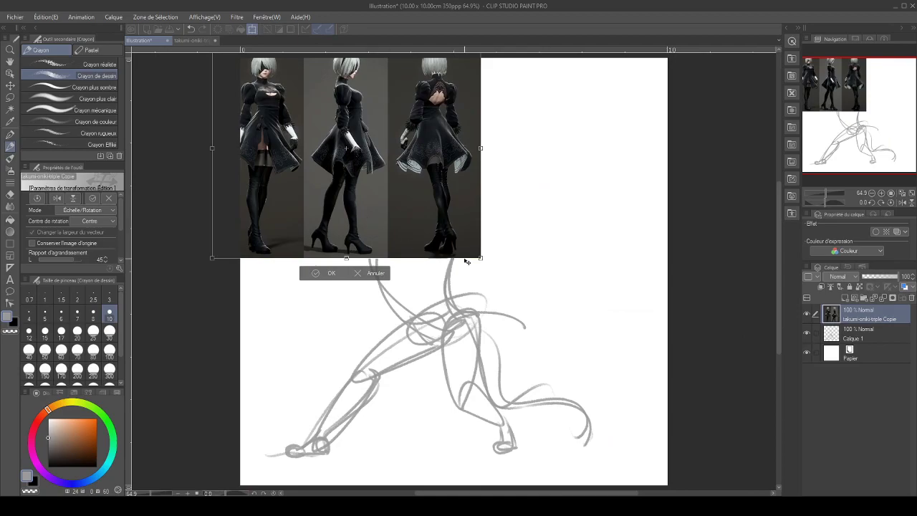
pyautogui.moveTo(480, 258); pyautogui.dragTo(327, 156)
pyautogui.click(286, 186)
# On Calque 1, sketch a smaller rounded ribcage and chest inside the torso outline above the pelvis
pyautogui.click(859, 334)
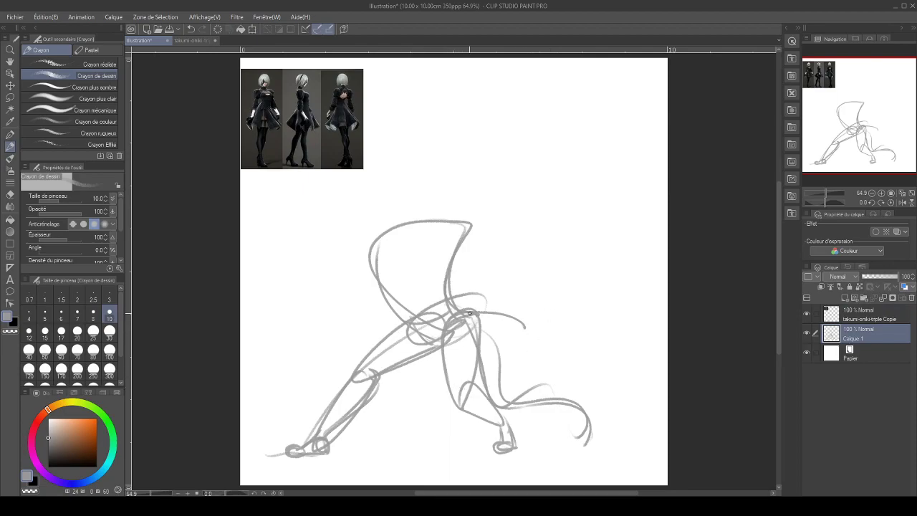
pyautogui.moveTo(446, 358)
pyautogui.mouseDown()
pyautogui.moveTo(468, 394)
pyautogui.moveTo(467, 317)
pyautogui.mouseUp()
pyautogui.moveTo(475, 321); pyautogui.dragTo(454, 292)
pyautogui.moveTo(433, 336)
pyautogui.mouseDown()
pyautogui.moveTo(400, 295)
pyautogui.moveTo(429, 304)
pyautogui.moveTo(448, 281)
pyautogui.mouseUp()
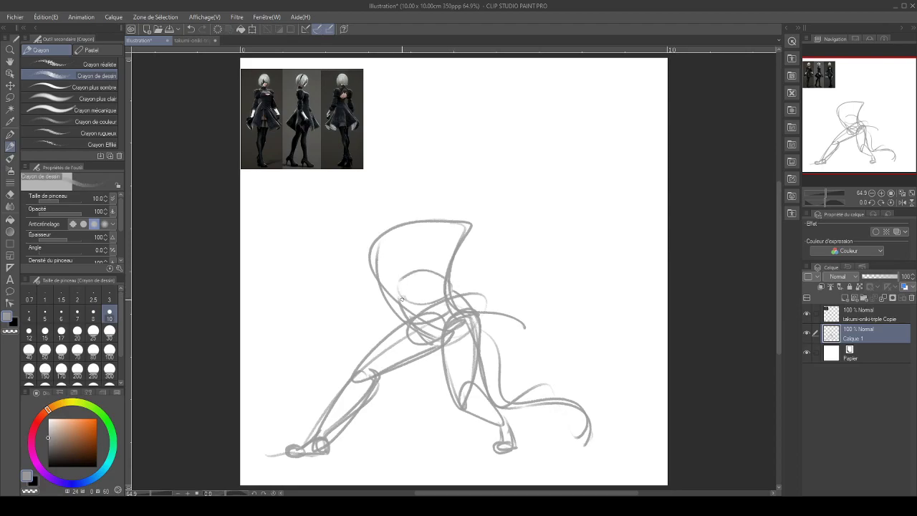
pyautogui.moveTo(410, 321)
pyautogui.mouseDown()
pyautogui.moveTo(394, 261)
pyautogui.moveTo(386, 271)
pyautogui.mouseUp()
pyautogui.moveTo(445, 296)
pyautogui.mouseDown()
pyautogui.moveTo(450, 268)
pyautogui.moveTo(443, 302)
pyautogui.moveTo(450, 268)
pyautogui.moveTo(415, 246)
pyautogui.moveTo(424, 246)
pyautogui.moveTo(387, 276)
pyautogui.moveTo(410, 248)
pyautogui.mouseUp()
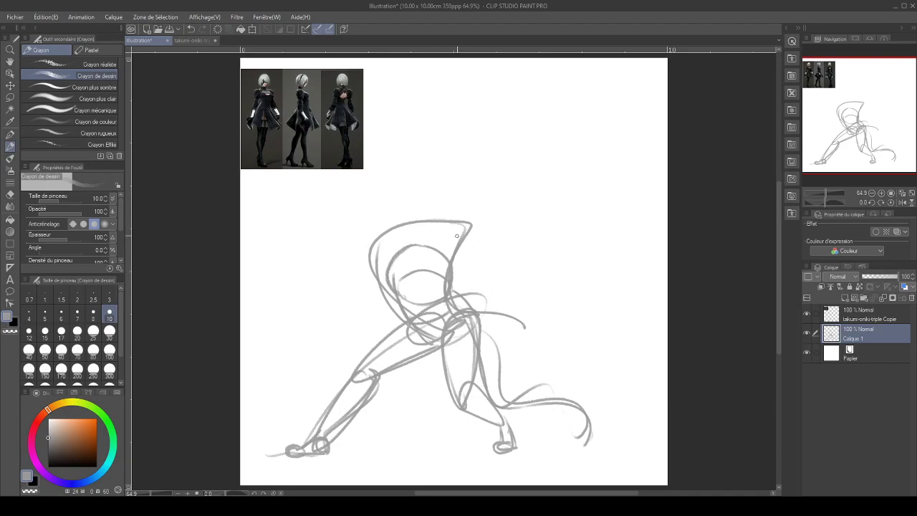
# Erase the oversized outer torso outline and the stray trailing leg lines beyond the bent leg
pyautogui.press('e')
pyautogui.moveTo(459, 244)
pyautogui.mouseDown()
pyautogui.moveTo(466, 236)
pyautogui.moveTo(378, 225)
pyautogui.moveTo(371, 301)
pyautogui.mouseUp()
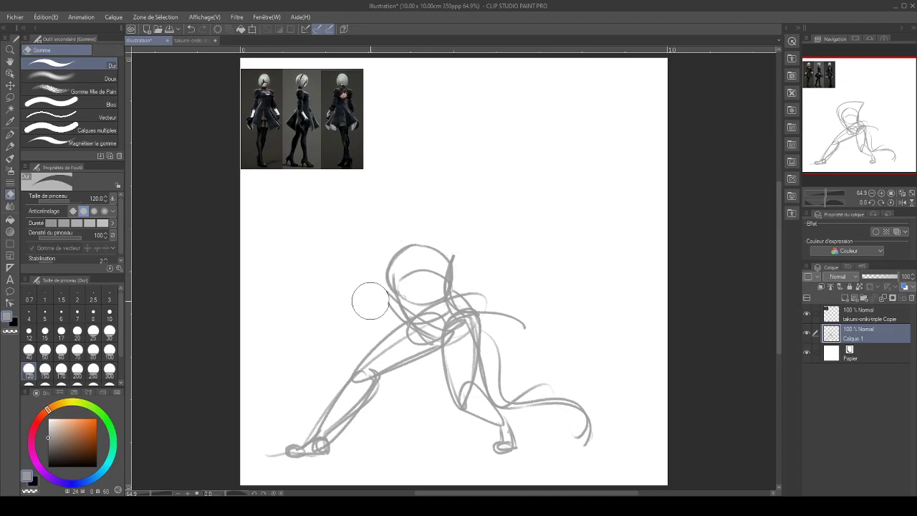
pyautogui.moveTo(502, 282)
pyautogui.mouseDown()
pyautogui.moveTo(478, 281)
pyautogui.moveTo(503, 324)
pyautogui.moveTo(498, 380)
pyautogui.moveTo(515, 397)
pyautogui.moveTo(591, 407)
pyautogui.moveTo(507, 301)
pyautogui.mouseUp()
pyautogui.press('p')
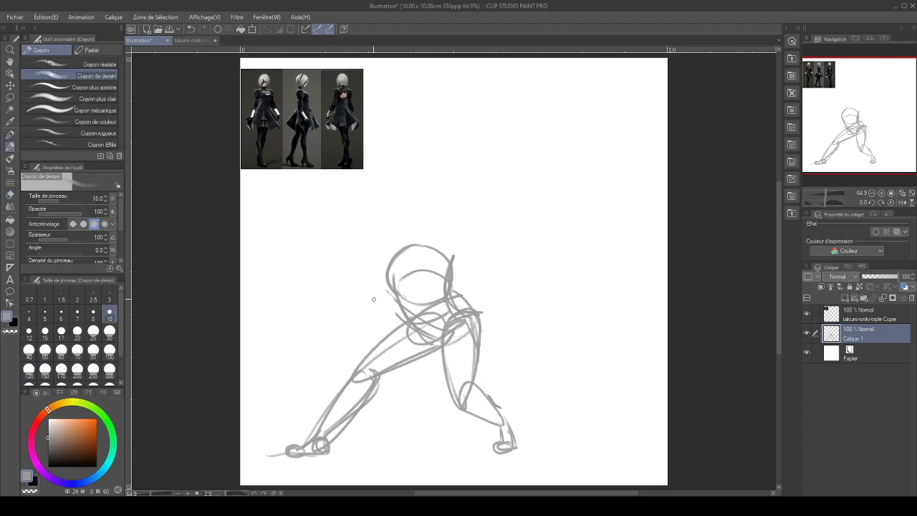
# Sketch the bent front arm with a clenched fist beside the waist, and add shoulder and chest lines
pyautogui.moveTo(365, 294)
pyautogui.mouseDown()
pyautogui.moveTo(375, 288)
pyautogui.moveTo(362, 306)
pyautogui.mouseUp()
pyautogui.moveTo(373, 296); pyautogui.dragTo(368, 297)
pyautogui.moveTo(403, 255)
pyautogui.mouseDown()
pyautogui.moveTo(421, 248)
pyautogui.moveTo(388, 312)
pyautogui.mouseUp()
pyautogui.moveTo(391, 313)
pyautogui.mouseDown()
pyautogui.moveTo(376, 298)
pyautogui.moveTo(392, 312)
pyautogui.mouseUp()
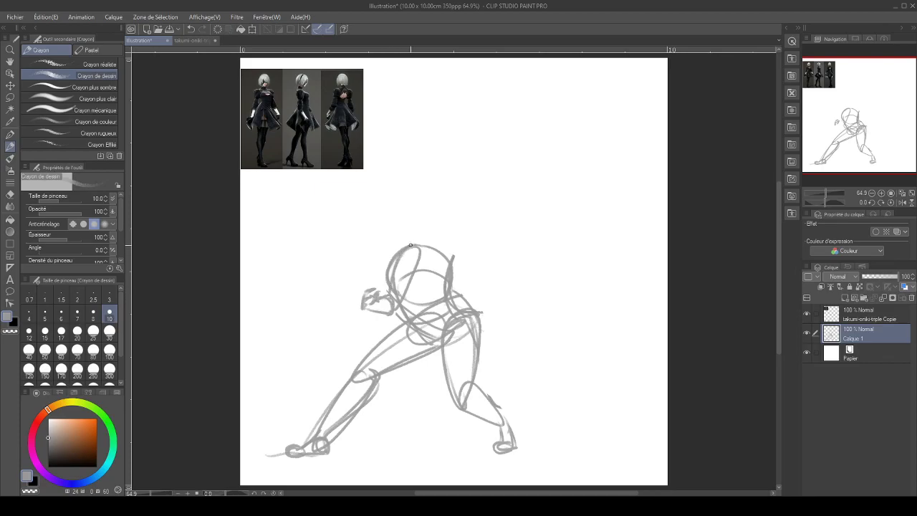
pyautogui.moveTo(414, 244)
pyautogui.mouseDown()
pyautogui.moveTo(440, 251)
pyautogui.moveTo(436, 269)
pyautogui.mouseUp()
pyautogui.moveTo(403, 253)
pyautogui.mouseDown()
pyautogui.moveTo(448, 243)
pyautogui.moveTo(445, 270)
pyautogui.mouseUp()
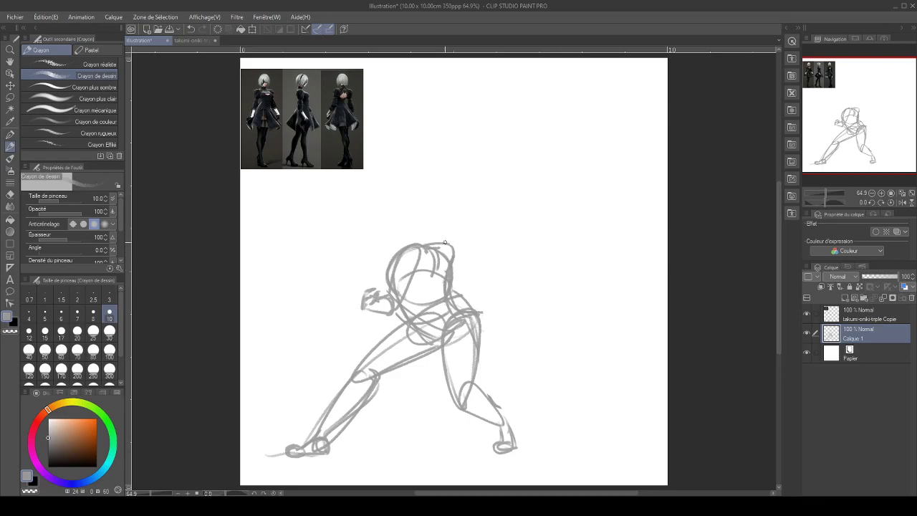
# Try an outstretched rear arm extending from the shoulder toward the right side of the canvas
pyautogui.moveTo(428, 246)
pyautogui.mouseDown()
pyautogui.moveTo(478, 234)
pyautogui.moveTo(487, 241)
pyautogui.mouseUp()
pyautogui.moveTo(484, 233)
pyautogui.mouseDown()
pyautogui.moveTo(527, 249)
pyautogui.moveTo(487, 256)
pyautogui.moveTo(525, 264)
pyautogui.mouseUp()
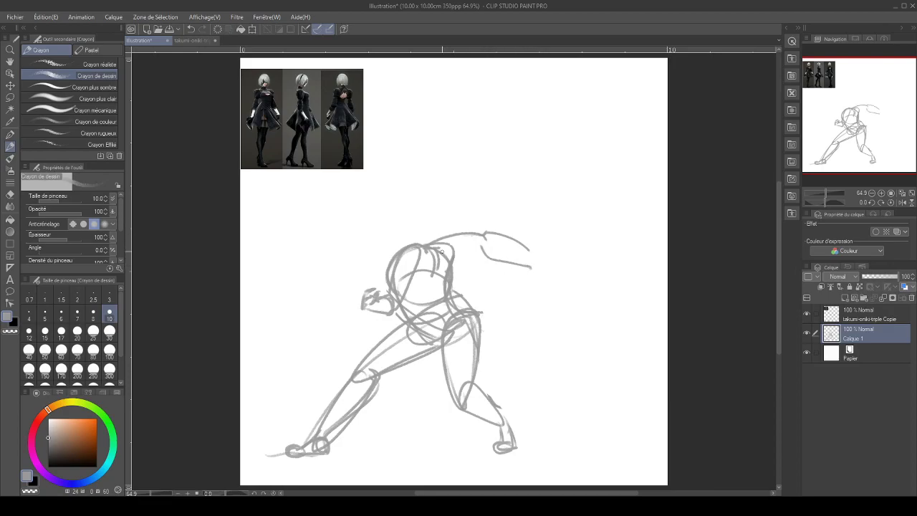
pyautogui.moveTo(429, 248)
pyautogui.mouseDown()
pyautogui.moveTo(430, 270)
pyautogui.moveTo(492, 250)
pyautogui.mouseUp()
pyautogui.moveTo(428, 250)
pyautogui.mouseDown()
pyautogui.moveTo(436, 267)
pyautogui.moveTo(481, 249)
pyautogui.mouseUp()
# Reinforce the contours of the chest, the back of the waist and the outer hip
pyautogui.moveTo(391, 258)
pyautogui.mouseDown()
pyautogui.moveTo(402, 292)
pyautogui.moveTo(417, 294)
pyautogui.moveTo(441, 279)
pyautogui.moveTo(437, 252)
pyautogui.moveTo(431, 283)
pyautogui.moveTo(441, 275)
pyautogui.moveTo(430, 249)
pyautogui.moveTo(438, 280)
pyautogui.moveTo(420, 290)
pyautogui.mouseUp()
pyautogui.moveTo(453, 258)
pyautogui.mouseDown()
pyautogui.moveTo(448, 280)
pyautogui.moveTo(468, 310)
pyautogui.mouseUp()
pyautogui.moveTo(473, 316); pyautogui.dragTo(482, 344)
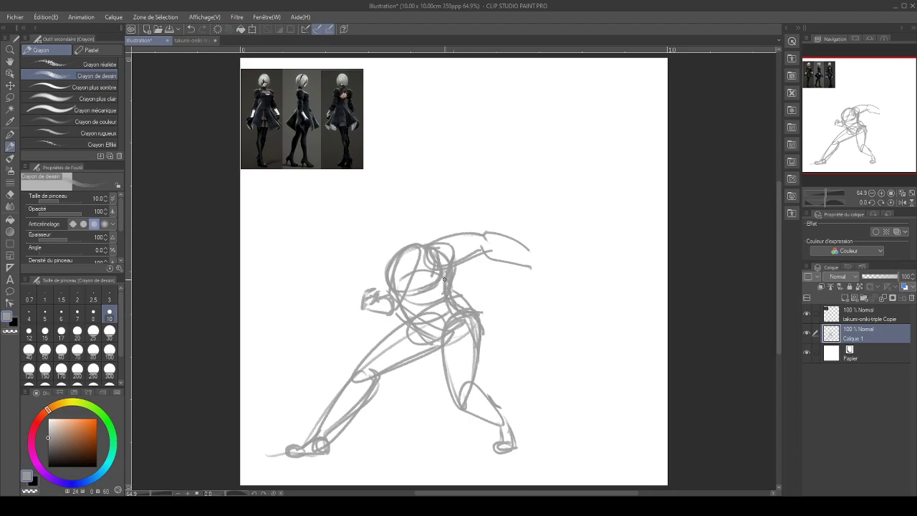
# Try replacing the rear arm with a shorter version that has a sharply bent, raised elbow
pyautogui.moveTo(453, 268); pyautogui.dragTo(479, 248)
pyautogui.moveTo(474, 232)
pyautogui.mouseDown()
pyautogui.moveTo(421, 249)
pyautogui.moveTo(474, 226)
pyautogui.moveTo(445, 270)
pyautogui.moveTo(465, 248)
pyautogui.moveTo(528, 265)
pyautogui.moveTo(533, 244)
pyautogui.moveTo(486, 265)
pyautogui.moveTo(501, 247)
pyautogui.mouseUp()
pyautogui.press('e')
pyautogui.press('p')
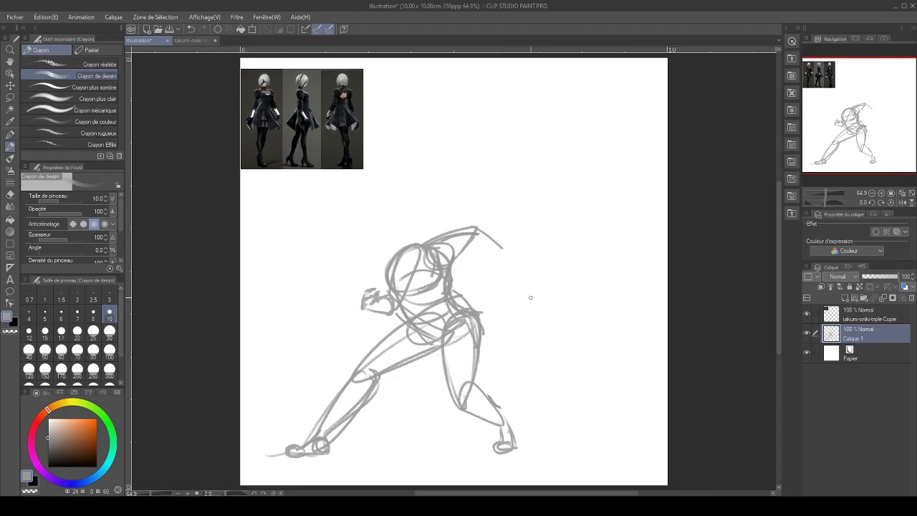
# Erase the rear arm back to the shoulder and redraw it with a bent elbow, lowered forearm and relaxed hand
pyautogui.press('e')
pyautogui.moveTo(475, 262)
pyautogui.mouseDown()
pyautogui.moveTo(489, 215)
pyautogui.moveTo(490, 245)
pyautogui.moveTo(470, 227)
pyautogui.mouseUp()
pyautogui.press('p')
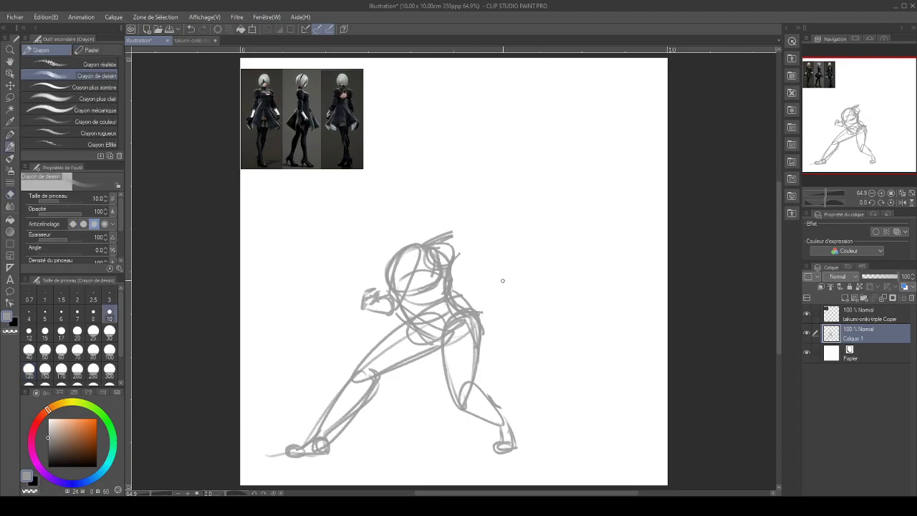
pyautogui.moveTo(505, 274)
pyautogui.mouseDown()
pyautogui.moveTo(500, 284)
pyautogui.moveTo(506, 292)
pyautogui.moveTo(511, 276)
pyautogui.moveTo(519, 292)
pyautogui.moveTo(510, 268)
pyautogui.moveTo(472, 232)
pyautogui.moveTo(496, 266)
pyautogui.mouseUp()
pyautogui.moveTo(469, 231); pyautogui.dragTo(419, 244)
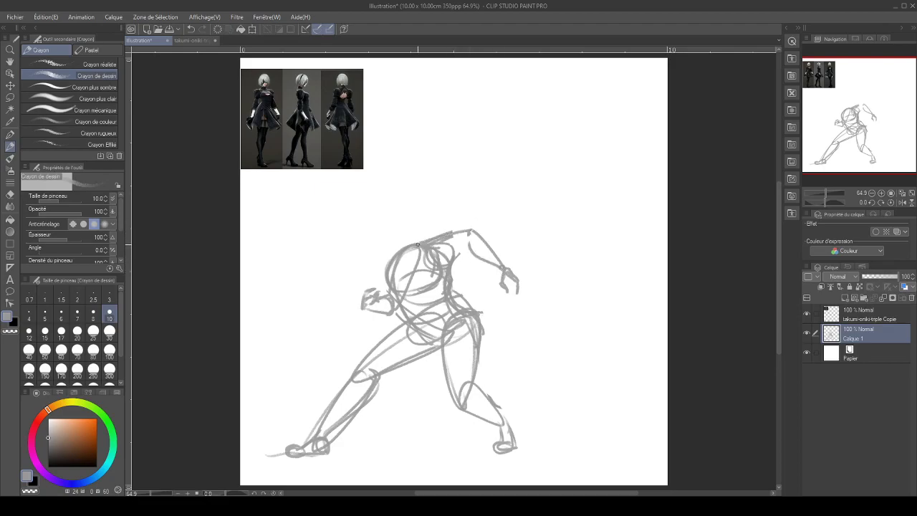
# Erase the rough lines around the waist and redraw the belly and upper hip contours
pyautogui.press('e')
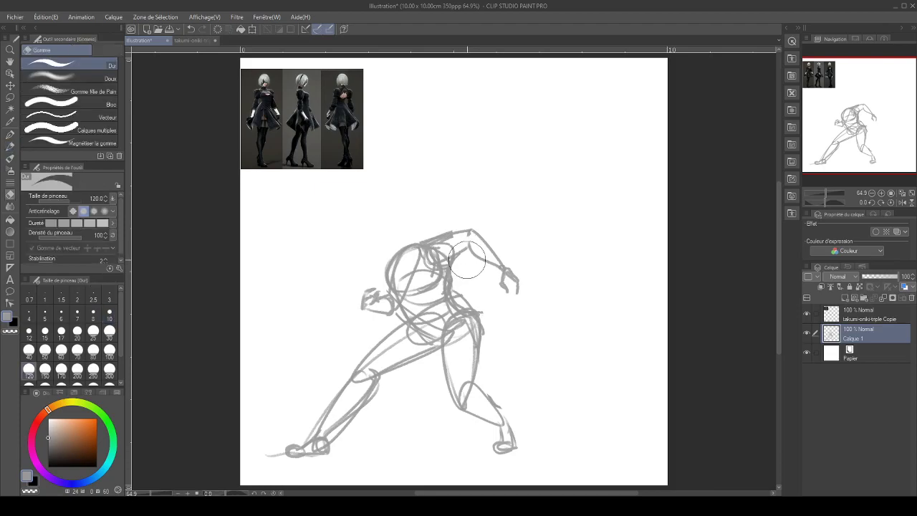
pyautogui.moveTo(455, 287)
pyautogui.mouseDown()
pyautogui.moveTo(466, 286)
pyautogui.moveTo(469, 307)
pyautogui.mouseUp()
pyautogui.press('p')
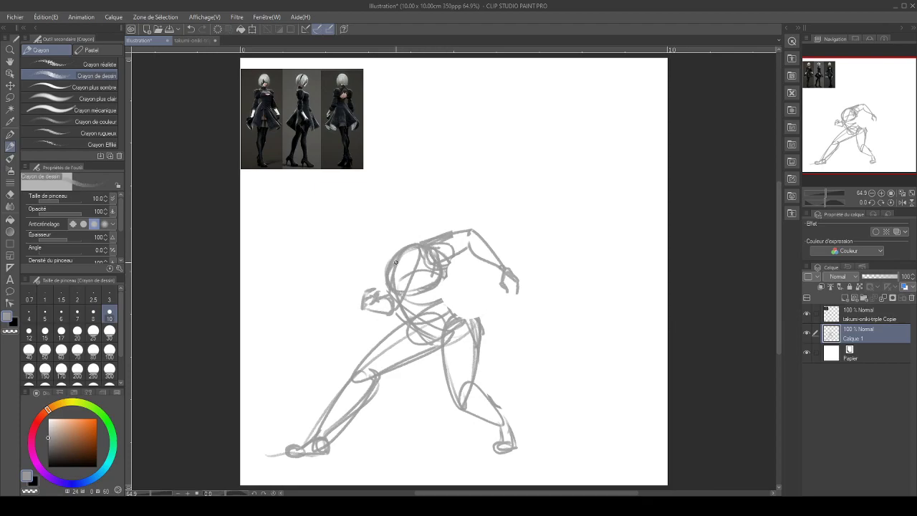
pyautogui.moveTo(402, 295); pyautogui.dragTo(419, 321)
pyautogui.press('e')
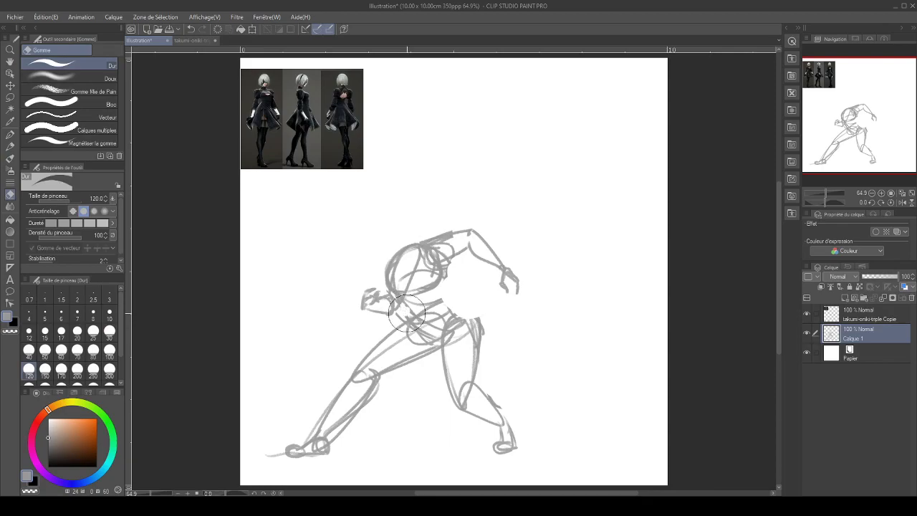
pyautogui.press('p')
pyautogui.moveTo(404, 301)
pyautogui.mouseDown()
pyautogui.moveTo(424, 326)
pyautogui.moveTo(454, 340)
pyautogui.moveTo(477, 329)
pyautogui.moveTo(449, 298)
pyautogui.mouseUp()
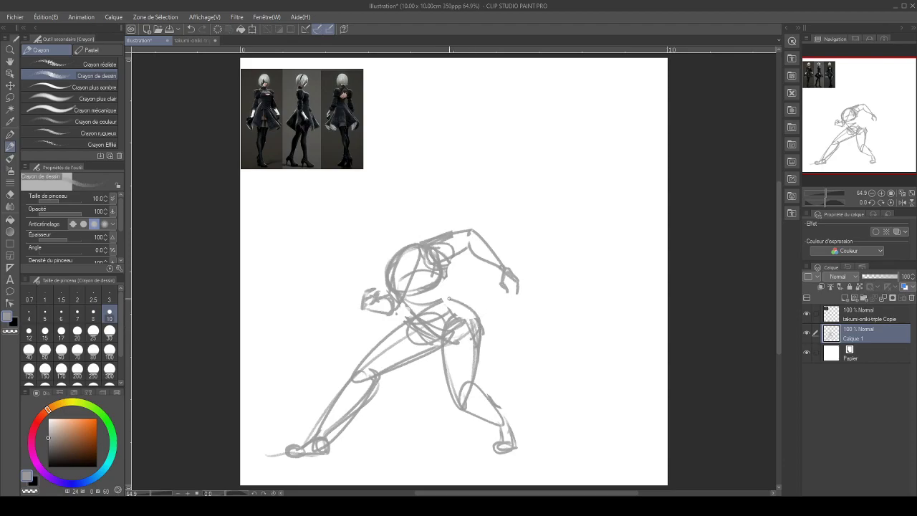
# Redraw the back of the waist and the bent right-hand leg down to the foot, and clean up its construction lines
pyautogui.moveTo(447, 266); pyautogui.dragTo(444, 293)
pyautogui.moveTo(441, 328)
pyautogui.mouseDown()
pyautogui.moveTo(447, 389)
pyautogui.moveTo(465, 399)
pyautogui.moveTo(480, 331)
pyautogui.mouseUp()
pyautogui.moveTo(464, 407); pyautogui.dragTo(498, 426)
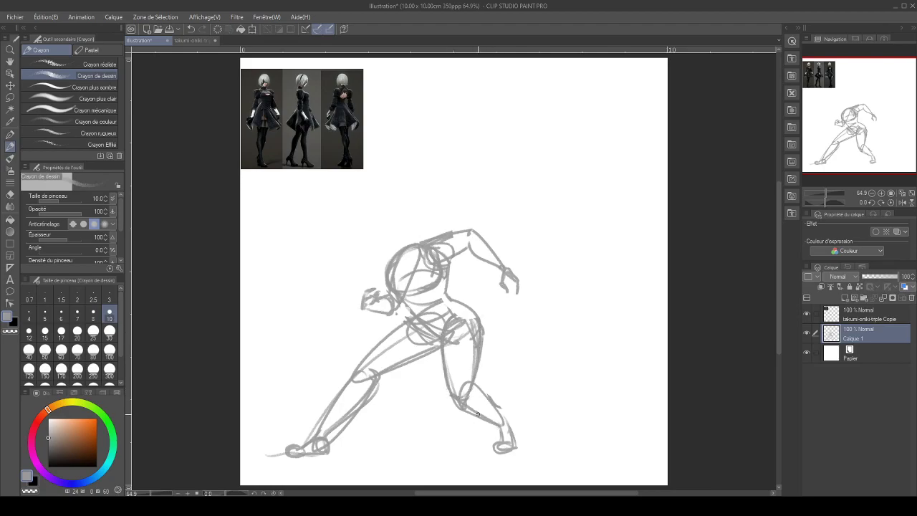
pyautogui.moveTo(475, 382)
pyautogui.mouseDown()
pyautogui.moveTo(510, 425)
pyautogui.moveTo(502, 444)
pyautogui.moveTo(512, 444)
pyautogui.moveTo(501, 451)
pyautogui.moveTo(518, 452)
pyautogui.moveTo(495, 444)
pyautogui.moveTo(513, 447)
pyautogui.moveTo(515, 438)
pyautogui.mouseUp()
pyautogui.moveTo(487, 384)
pyautogui.mouseDown()
pyautogui.moveTo(492, 394)
pyautogui.moveTo(487, 375)
pyautogui.moveTo(458, 390)
pyautogui.moveTo(466, 324)
pyautogui.moveTo(453, 358)
pyautogui.moveTo(454, 337)
pyautogui.moveTo(456, 375)
pyautogui.moveTo(463, 351)
pyautogui.mouseUp()
pyautogui.press('e')
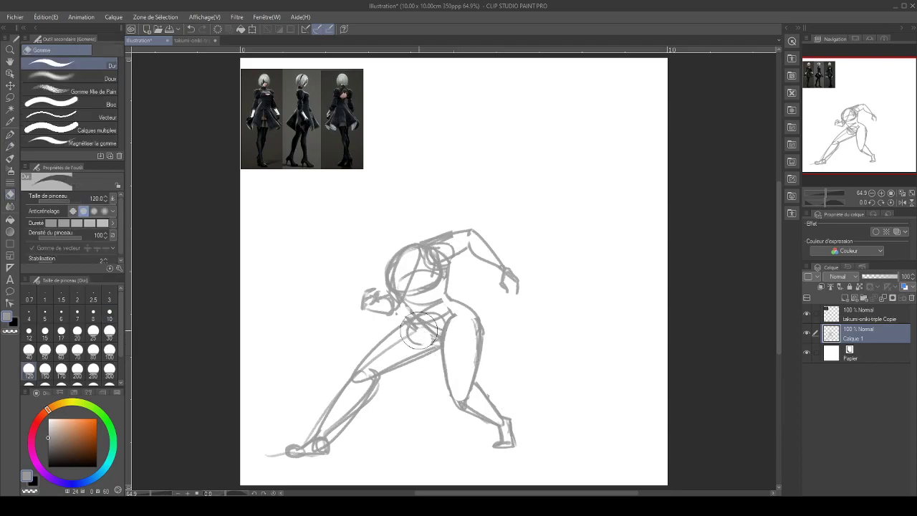
# Sketch the pelvis and hip-joint curves where the thighs meet the body, and reinforce the front waist line
pyautogui.press('p')
pyautogui.moveTo(452, 345)
pyautogui.mouseDown()
pyautogui.moveTo(451, 312)
pyautogui.moveTo(450, 349)
pyautogui.moveTo(389, 373)
pyautogui.moveTo(389, 363)
pyautogui.moveTo(367, 370)
pyautogui.moveTo(422, 321)
pyautogui.moveTo(417, 328)
pyautogui.moveTo(439, 340)
pyautogui.moveTo(417, 324)
pyautogui.mouseUp()
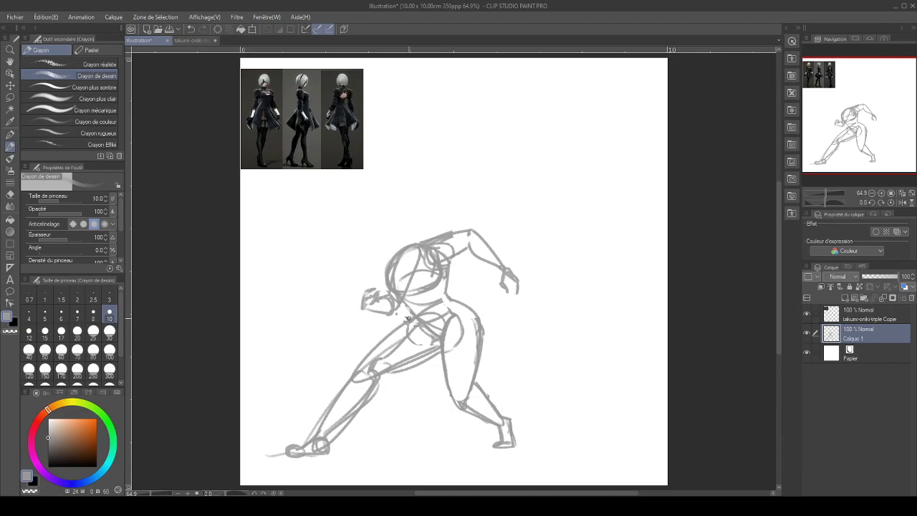
pyautogui.moveTo(388, 282); pyautogui.dragTo(413, 320)
# Redraw the front lower leg in a steeper position below the knee and erase the old outstretched lower leg and foot
pyautogui.moveTo(369, 371)
pyautogui.mouseDown()
pyautogui.moveTo(352, 445)
pyautogui.moveTo(364, 446)
pyautogui.mouseUp()
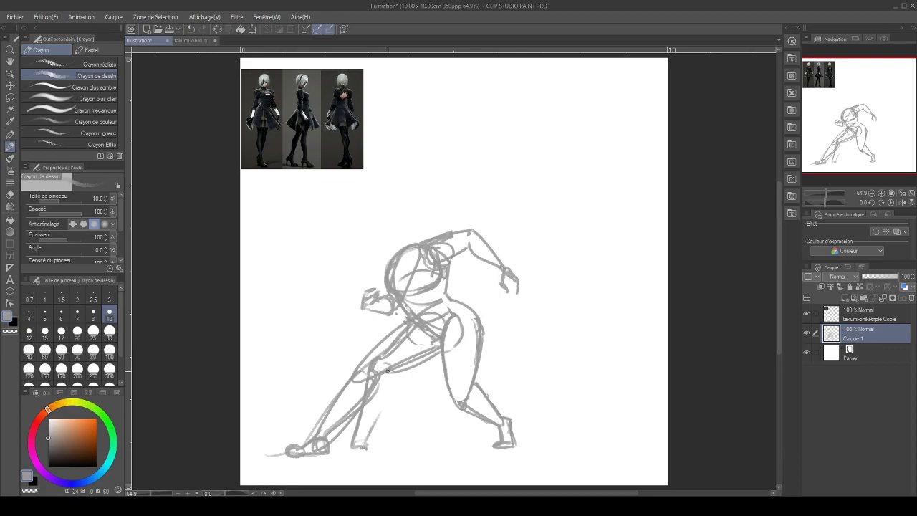
pyautogui.moveTo(393, 382); pyautogui.dragTo(365, 447)
pyautogui.moveTo(387, 373); pyautogui.dragTo(401, 371)
pyautogui.press('e')
pyautogui.moveTo(320, 452)
pyautogui.mouseDown()
pyautogui.moveTo(313, 442)
pyautogui.moveTo(337, 379)
pyautogui.moveTo(341, 401)
pyautogui.moveTo(351, 352)
pyautogui.mouseUp()
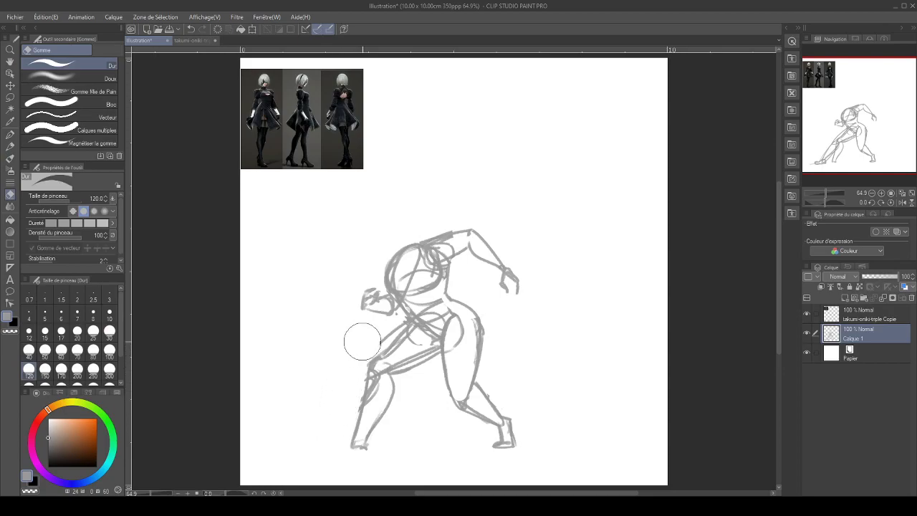
# Handwrite a short time note in the upper-right corner of the canvas
pyautogui.press('p')
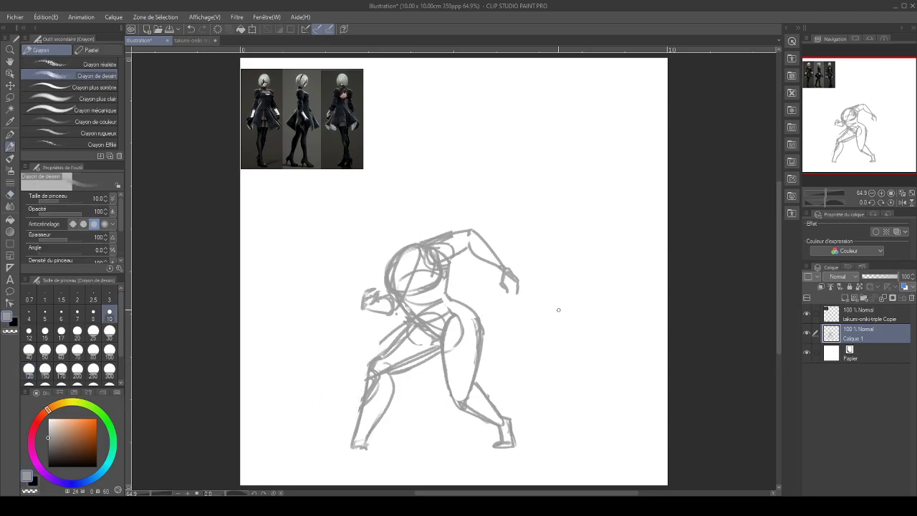
pyautogui.moveTo(612, 77)
pyautogui.mouseDown()
pyautogui.moveTo(612, 89)
pyautogui.moveTo(633, 89)
pyautogui.mouseUp()
pyautogui.moveTo(635, 79)
pyautogui.mouseDown()
pyautogui.moveTo(644, 87)
pyautogui.moveTo(655, 72)
pyautogui.mouseUp()
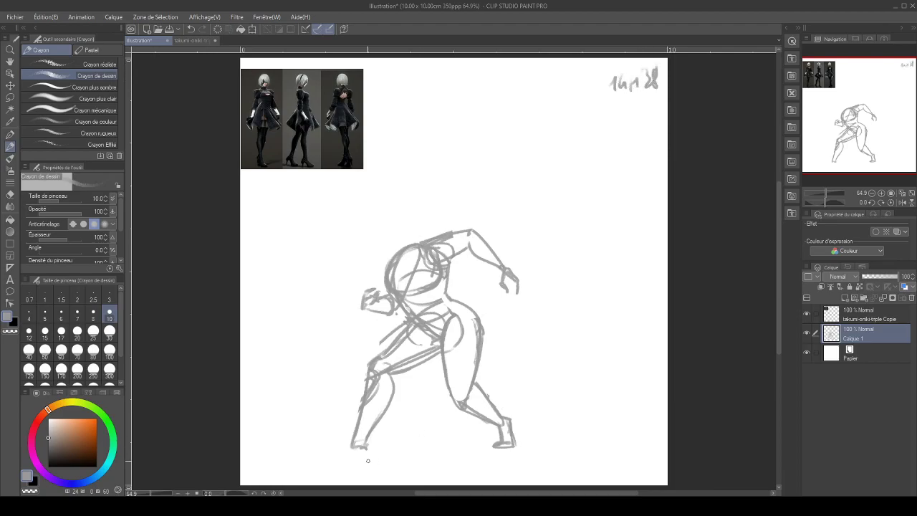
# Refine the front calf and draw its foot as a high-heeled shoe, erasing stray lines around the shin and ankle
pyautogui.moveTo(359, 442)
pyautogui.mouseDown()
pyautogui.moveTo(339, 464)
pyautogui.moveTo(368, 457)
pyautogui.moveTo(369, 424)
pyautogui.moveTo(393, 395)
pyautogui.mouseUp()
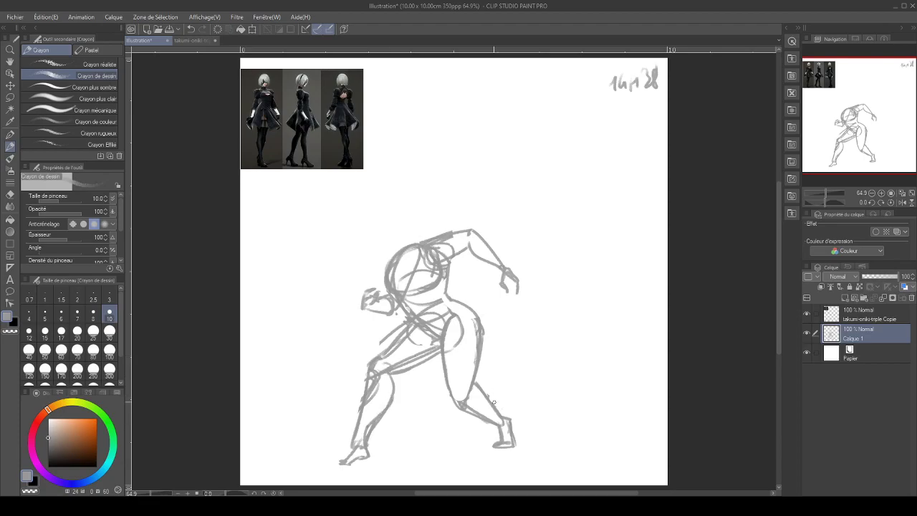
pyautogui.moveTo(387, 376)
pyautogui.mouseDown()
pyautogui.moveTo(384, 404)
pyautogui.moveTo(334, 464)
pyautogui.moveTo(344, 456)
pyautogui.mouseUp()
pyautogui.press('e')
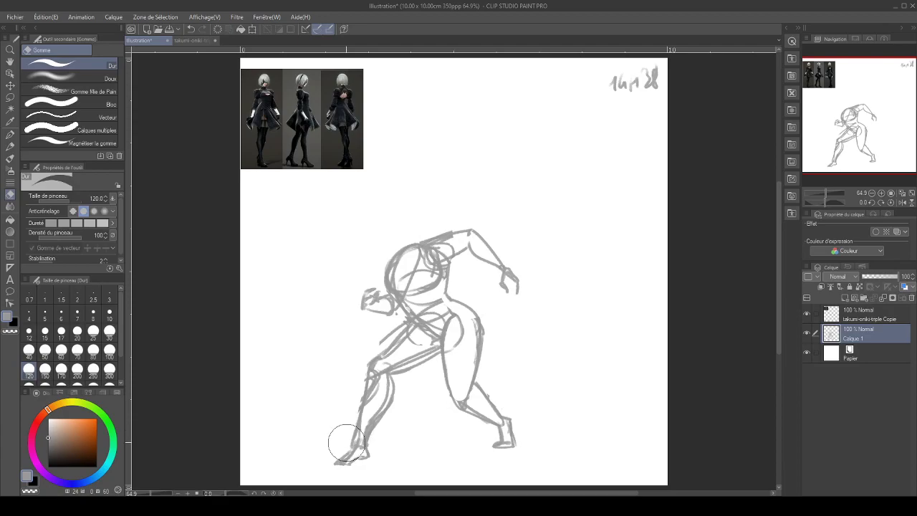
pyautogui.moveTo(349, 442)
pyautogui.mouseDown()
pyautogui.moveTo(354, 382)
pyautogui.moveTo(355, 438)
pyautogui.mouseUp()
pyautogui.press('p')
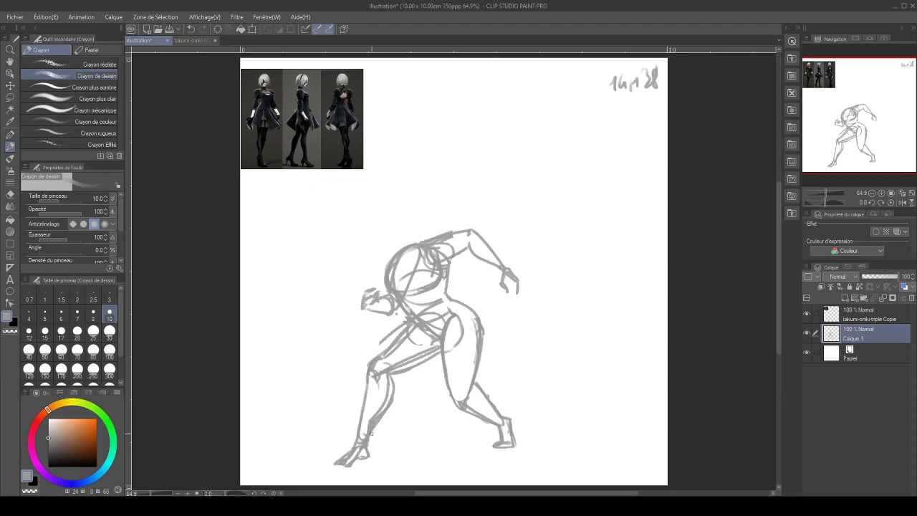
pyautogui.moveTo(358, 457)
pyautogui.mouseDown()
pyautogui.moveTo(350, 470)
pyautogui.moveTo(364, 453)
pyautogui.moveTo(363, 466)
pyautogui.mouseUp()
pyautogui.moveTo(351, 470)
pyautogui.mouseDown()
pyautogui.moveTo(330, 472)
pyautogui.moveTo(345, 463)
pyautogui.moveTo(350, 468)
pyautogui.moveTo(328, 472)
pyautogui.moveTo(358, 444)
pyautogui.mouseUp()
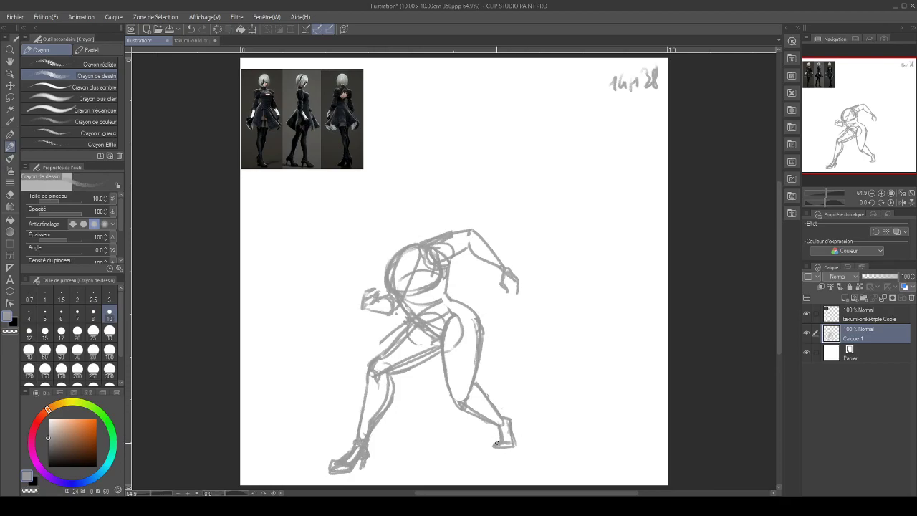
# Touch up the rear ankle and mark the stocking tops with curved bands across both thighs
pyautogui.moveTo(511, 421)
pyautogui.mouseDown()
pyautogui.moveTo(514, 440)
pyautogui.moveTo(501, 425)
pyautogui.mouseUp()
pyautogui.moveTo(444, 355)
pyautogui.mouseDown()
pyautogui.moveTo(468, 344)
pyautogui.moveTo(477, 359)
pyautogui.moveTo(445, 360)
pyautogui.moveTo(474, 358)
pyautogui.moveTo(444, 334)
pyautogui.moveTo(474, 330)
pyautogui.mouseUp()
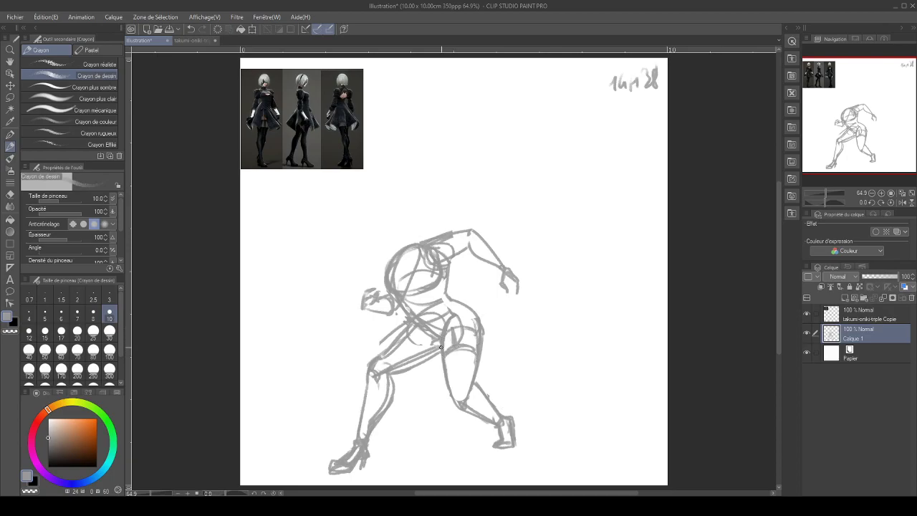
pyautogui.moveTo(418, 328)
pyautogui.mouseDown()
pyautogui.moveTo(433, 347)
pyautogui.moveTo(429, 339)
pyautogui.moveTo(412, 363)
pyautogui.mouseUp()
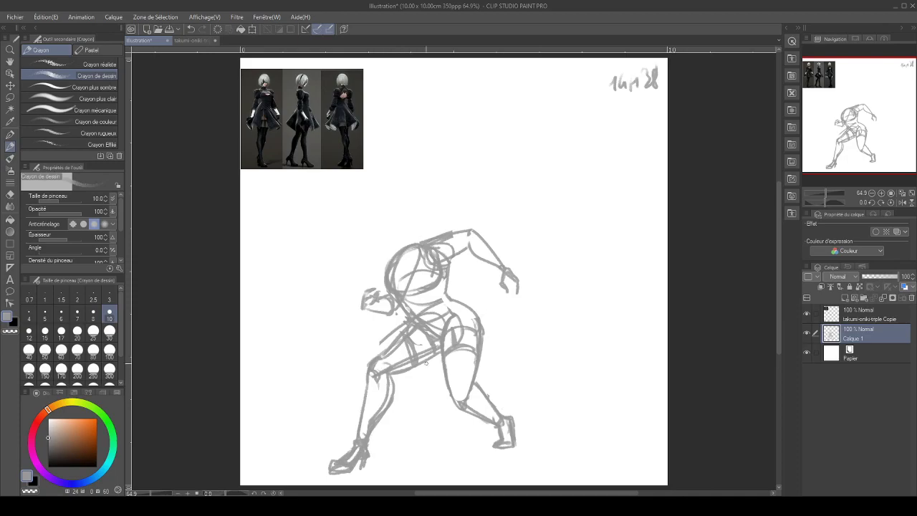
# Set the drawing pencil to black with a brush size of 4 for detailing at 100% zoom
pyautogui.click(890, 194)
pyautogui.click(889, 195)
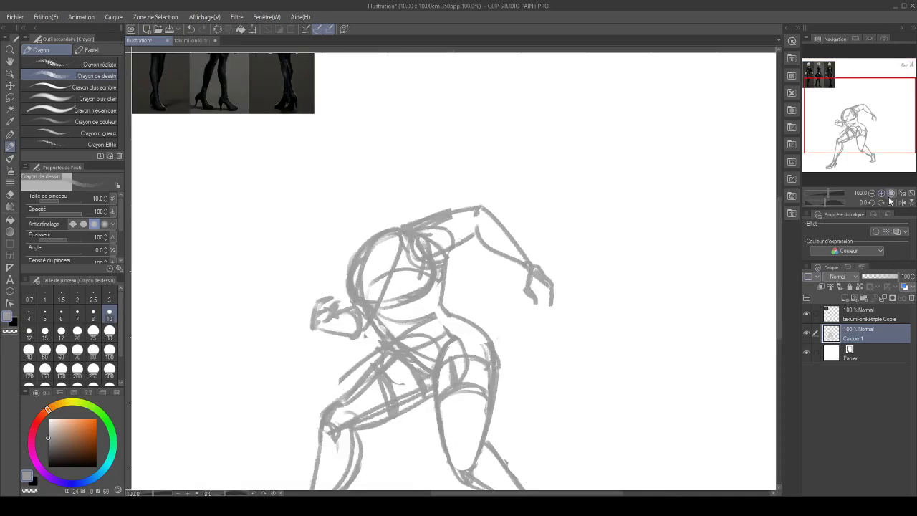
pyautogui.moveTo(867, 116); pyautogui.dragTo(805, 76)
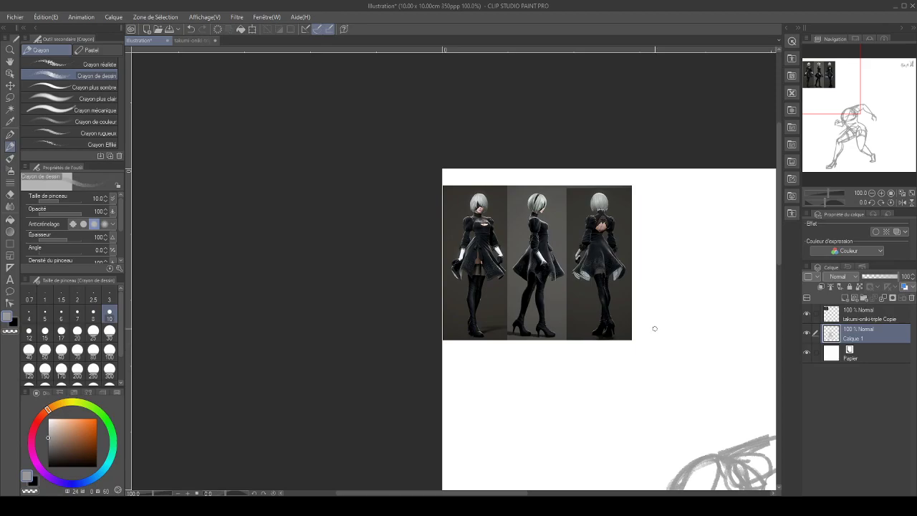
pyautogui.moveTo(836, 91)
pyautogui.mouseDown()
pyautogui.moveTo(862, 143)
pyautogui.moveTo(835, 121)
pyautogui.moveTo(860, 139)
pyautogui.moveTo(862, 127)
pyautogui.mouseUp()
pyautogui.click(48, 464)
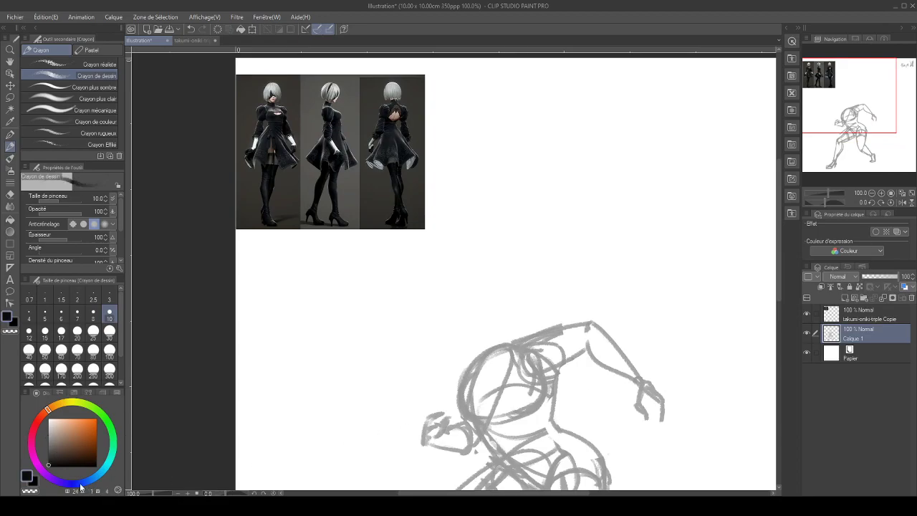
pyautogui.press('[')
pyautogui.press('[')
pyautogui.press('[')
pyautogui.press('[')
pyautogui.press('[')
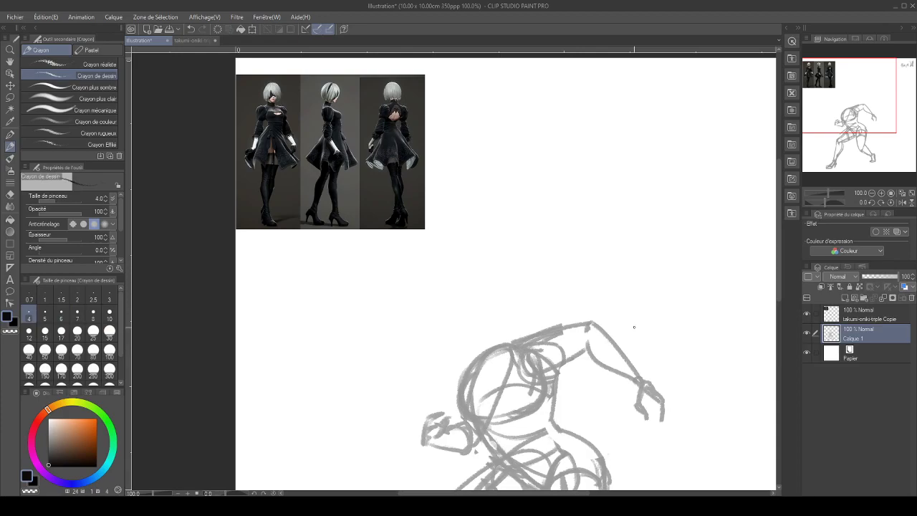
# Draw the frayed sleeve cuff at the rear arm's elbow, then outline its forearm and hand in black
pyautogui.moveTo(579, 323)
pyautogui.mouseDown()
pyautogui.moveTo(610, 332)
pyautogui.moveTo(594, 358)
pyautogui.moveTo(580, 351)
pyautogui.mouseUp()
pyautogui.moveTo(598, 358)
pyautogui.mouseDown()
pyautogui.moveTo(601, 375)
pyautogui.moveTo(613, 341)
pyautogui.mouseUp()
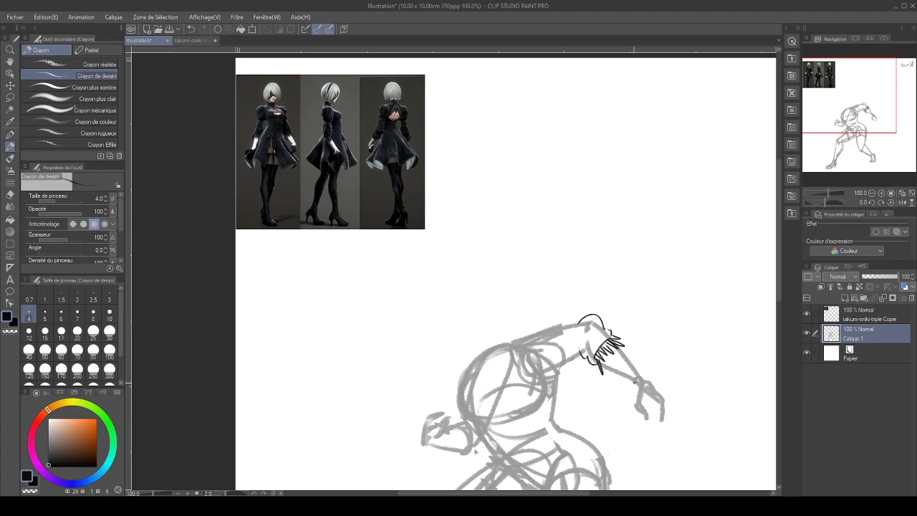
pyautogui.moveTo(635, 383)
pyautogui.mouseDown()
pyautogui.moveTo(634, 393)
pyautogui.moveTo(654, 396)
pyautogui.mouseUp()
pyautogui.moveTo(634, 393)
pyautogui.mouseDown()
pyautogui.moveTo(648, 413)
pyautogui.moveTo(662, 388)
pyautogui.moveTo(655, 408)
pyautogui.moveTo(641, 375)
pyautogui.mouseUp()
pyautogui.moveTo(631, 382)
pyautogui.mouseDown()
pyautogui.moveTo(603, 367)
pyautogui.moveTo(617, 347)
pyautogui.mouseUp()
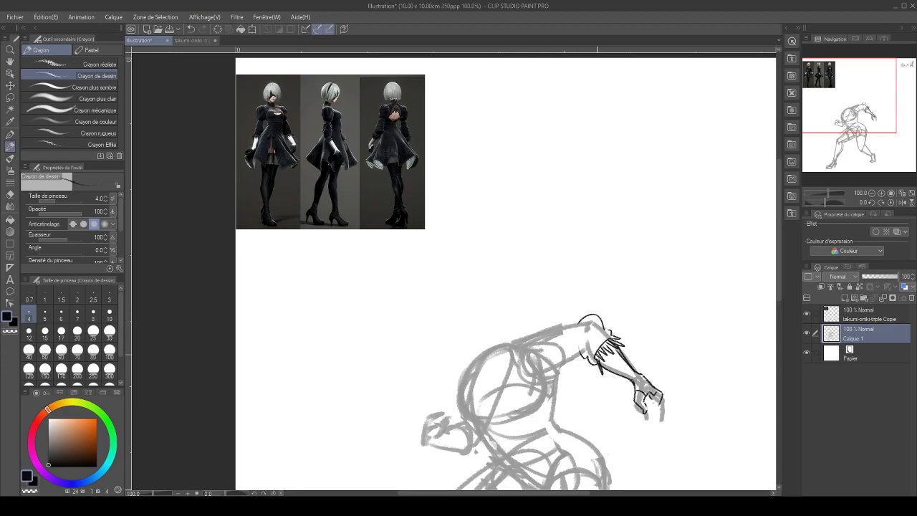
# Outline the rear upper arm's sleeve and rounded puffed shoulder in black, continuing down the adjoining side of the torso
pyautogui.moveTo(609, 331)
pyautogui.mouseDown()
pyautogui.moveTo(568, 325)
pyautogui.moveTo(606, 326)
pyautogui.moveTo(601, 364)
pyautogui.moveTo(577, 364)
pyautogui.mouseUp()
pyautogui.moveTo(503, 356); pyautogui.dragTo(552, 328)
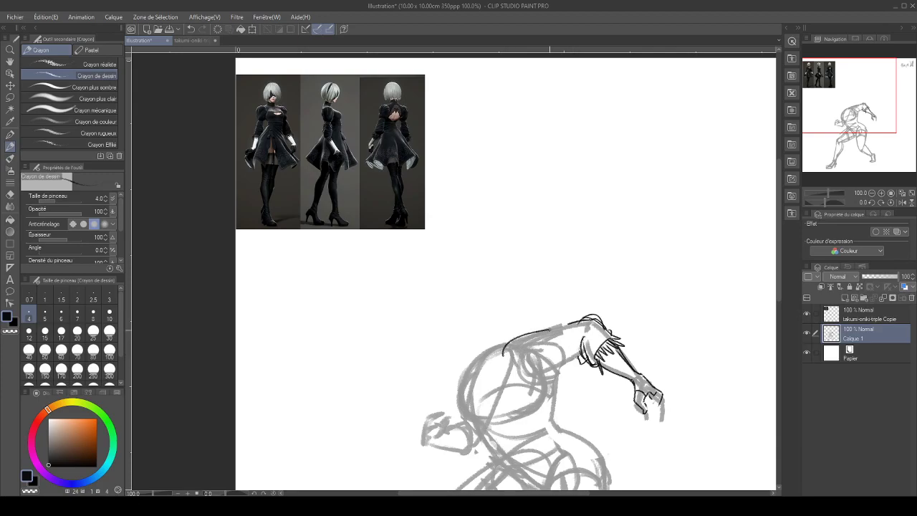
pyautogui.moveTo(524, 375)
pyautogui.mouseDown()
pyautogui.moveTo(541, 380)
pyautogui.moveTo(558, 368)
pyautogui.mouseUp()
pyautogui.moveTo(552, 330)
pyautogui.mouseDown()
pyautogui.moveTo(565, 362)
pyautogui.moveTo(582, 355)
pyautogui.moveTo(581, 320)
pyautogui.mouseUp()
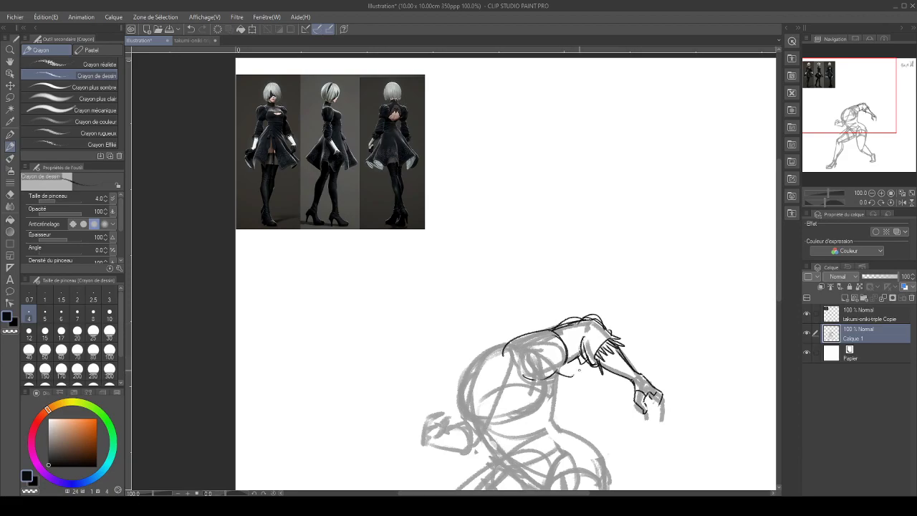
pyautogui.moveTo(561, 349); pyautogui.dragTo(565, 371)
pyautogui.moveTo(513, 416)
pyautogui.mouseDown()
pyautogui.moveTo(533, 414)
pyautogui.moveTo(564, 368)
pyautogui.mouseUp()
pyautogui.moveTo(522, 418)
pyautogui.mouseDown()
pyautogui.moveTo(537, 416)
pyautogui.moveTo(565, 357)
pyautogui.mouseUp()
pyautogui.moveTo(509, 347)
pyautogui.mouseDown()
pyautogui.moveTo(503, 366)
pyautogui.moveTo(534, 385)
pyautogui.moveTo(555, 372)
pyautogui.mouseUp()
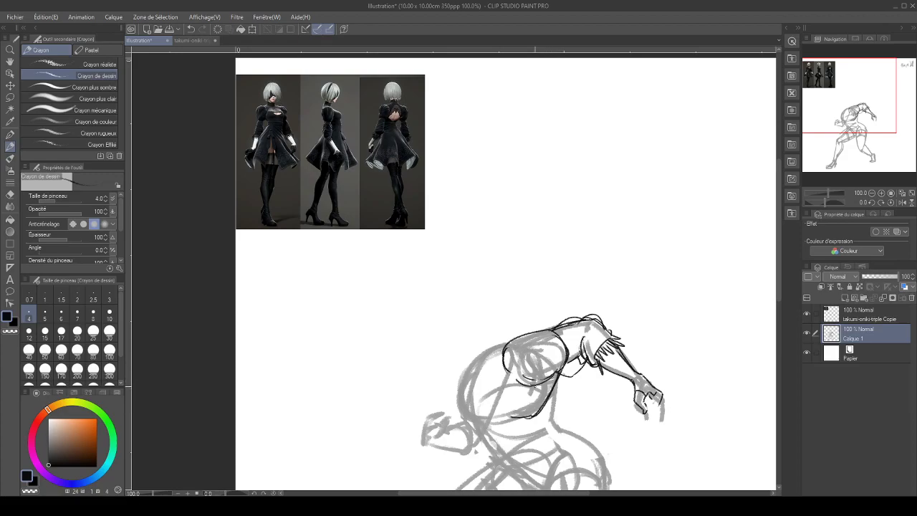
# Outline the torso's rear side and the curved lower edge of the bodice down to the waist in black
pyautogui.moveTo(557, 370)
pyautogui.mouseDown()
pyautogui.moveTo(528, 392)
pyautogui.moveTo(525, 419)
pyautogui.moveTo(545, 386)
pyautogui.moveTo(558, 430)
pyautogui.mouseUp()
pyautogui.moveTo(476, 422)
pyautogui.mouseDown()
pyautogui.moveTo(459, 407)
pyautogui.moveTo(482, 430)
pyautogui.moveTo(533, 404)
pyautogui.moveTo(481, 429)
pyautogui.moveTo(491, 438)
pyautogui.moveTo(544, 420)
pyautogui.mouseUp()
pyautogui.moveTo(481, 433)
pyautogui.mouseDown()
pyautogui.moveTo(535, 428)
pyautogui.moveTo(555, 406)
pyautogui.moveTo(519, 435)
pyautogui.moveTo(488, 445)
pyautogui.moveTo(533, 444)
pyautogui.moveTo(555, 416)
pyautogui.moveTo(536, 444)
pyautogui.mouseUp()
# Draw a narrow hanging strip of fabric with a frayed top at the front hip
pyautogui.moveTo(868, 116); pyautogui.dragTo(867, 135)
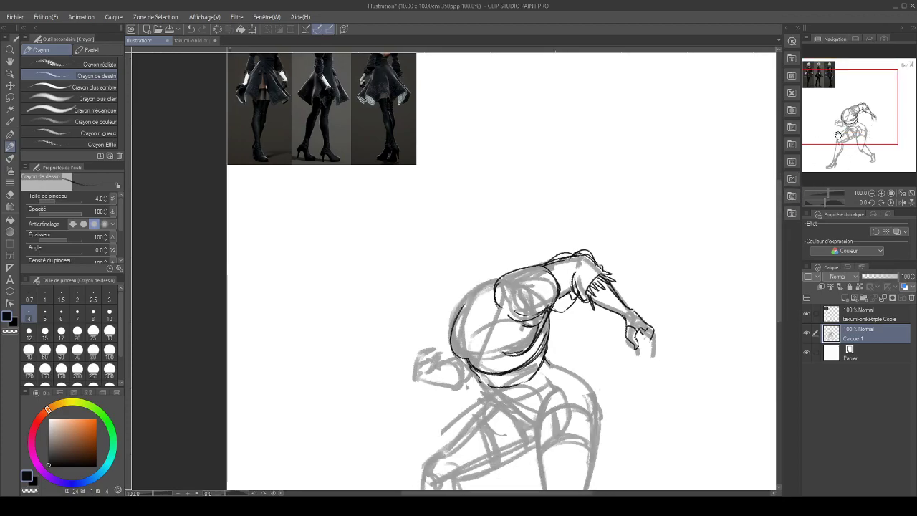
pyautogui.moveTo(839, 131)
pyautogui.mouseDown()
pyautogui.moveTo(845, 125)
pyautogui.moveTo(848, 136)
pyautogui.mouseUp()
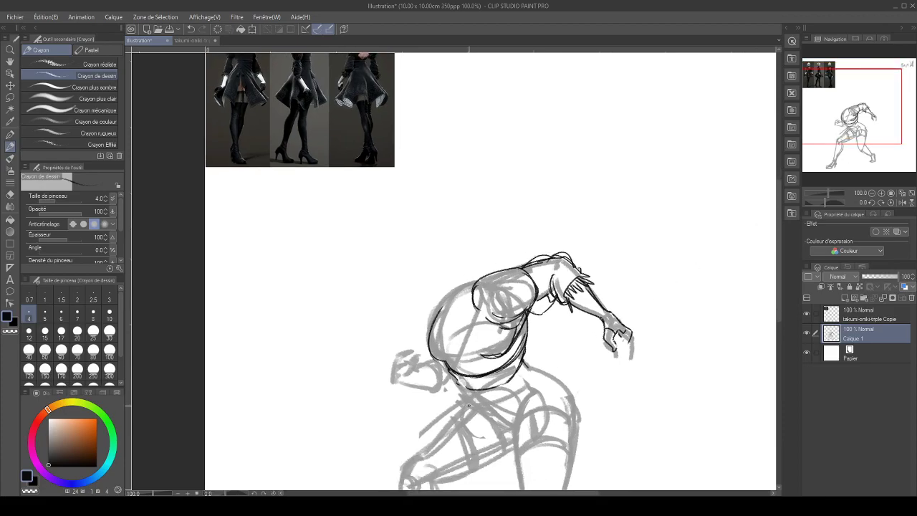
pyautogui.moveTo(459, 409)
pyautogui.mouseDown()
pyautogui.moveTo(476, 402)
pyautogui.moveTo(455, 417)
pyautogui.moveTo(451, 450)
pyautogui.moveTo(459, 444)
pyautogui.moveTo(439, 430)
pyautogui.mouseUp()
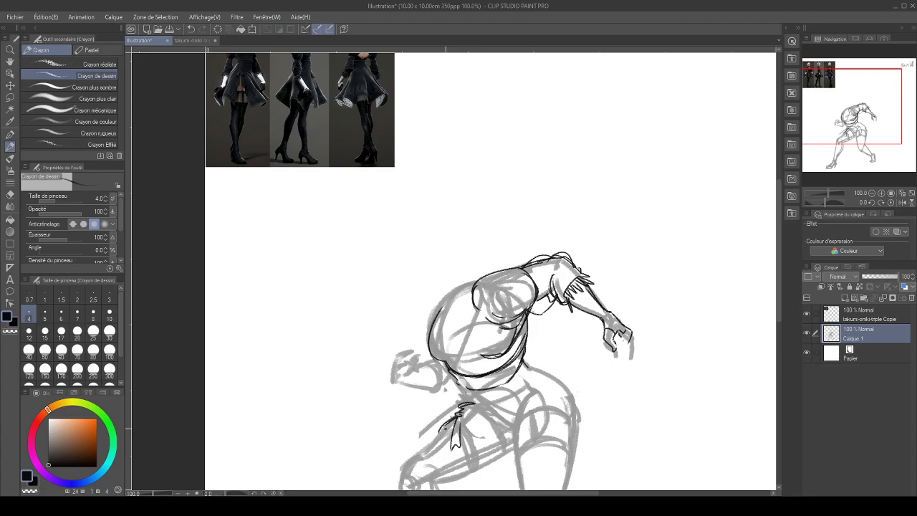
pyautogui.moveTo(451, 448); pyautogui.dragTo(455, 456)
# Clean up the hanging fabric strip with a size 8 eraser and add darker inner fold lines
pyautogui.press('e')
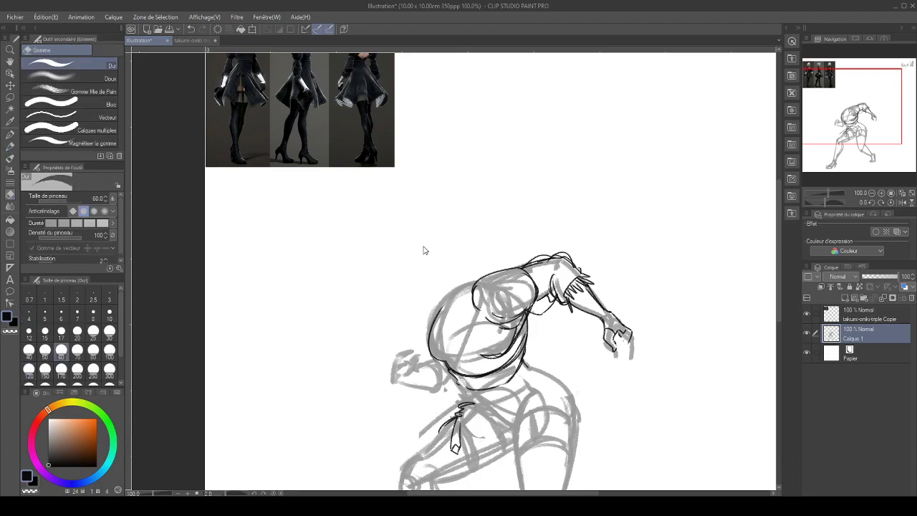
pyautogui.press('[')
pyautogui.press('[')
pyautogui.press('[')
pyautogui.press('[')
pyautogui.press('[')
pyautogui.press('[')
pyautogui.press('[')
pyautogui.press('[')
pyautogui.press('[')
pyautogui.press('[')
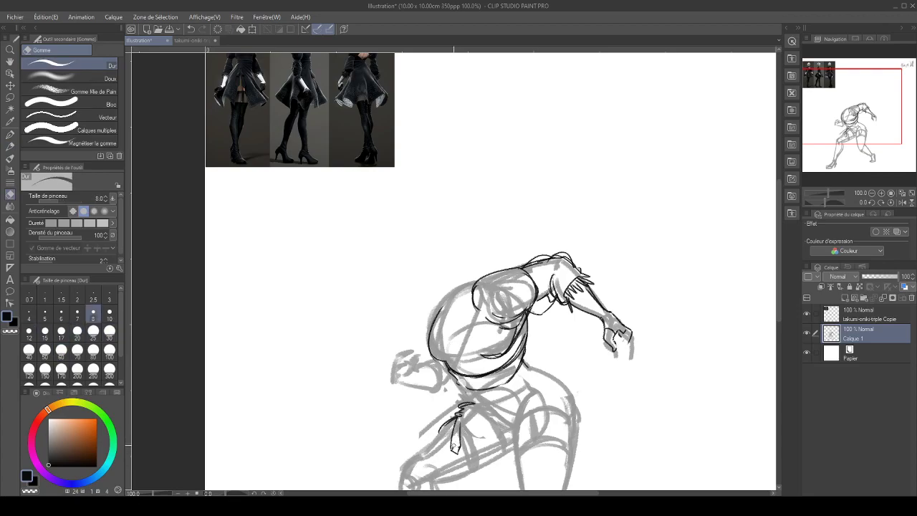
pyautogui.press('p')
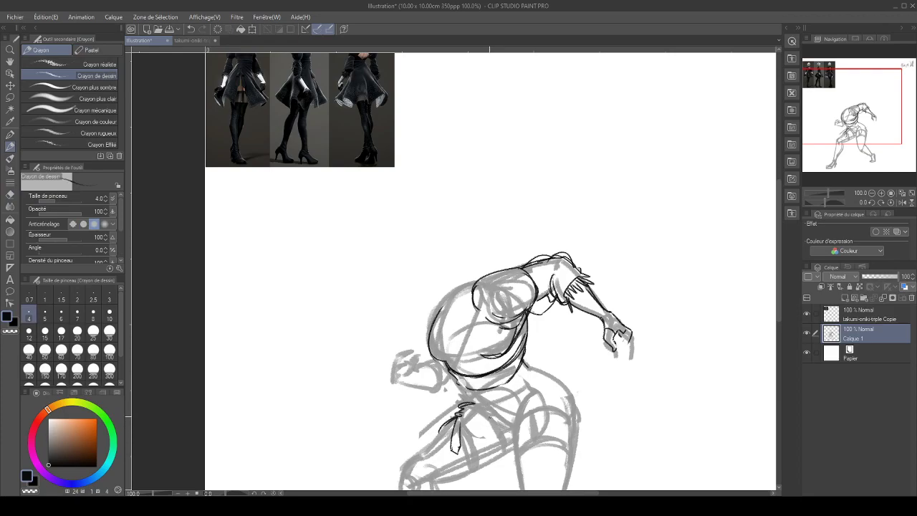
pyautogui.moveTo(461, 414)
pyautogui.mouseDown()
pyautogui.moveTo(449, 442)
pyautogui.moveTo(455, 437)
pyautogui.mouseUp()
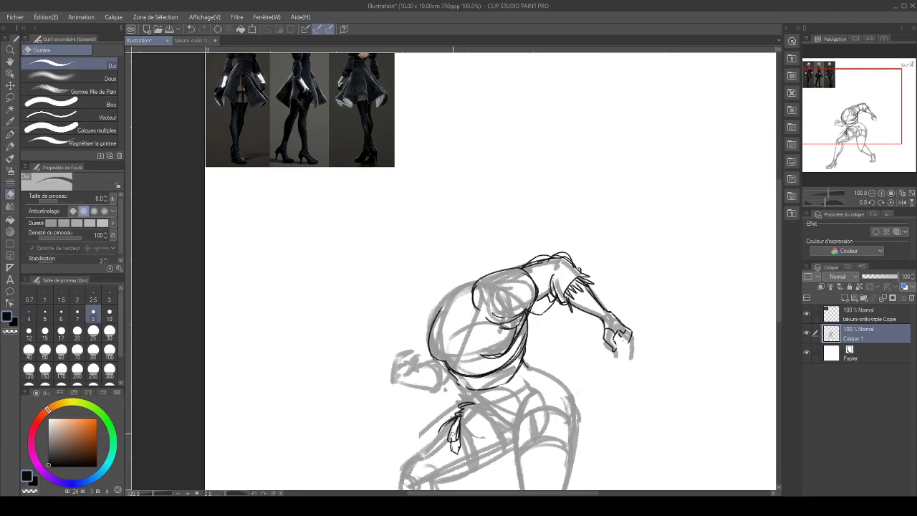
pyautogui.press('p')
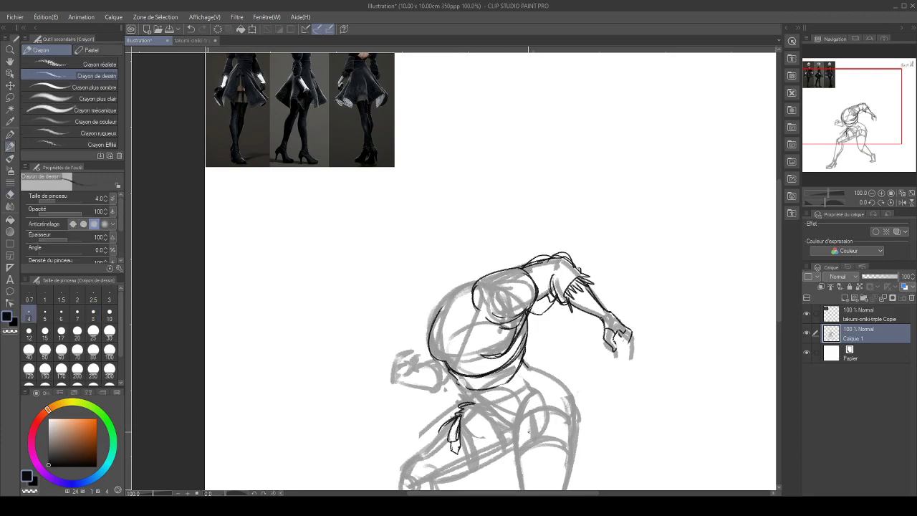
# Add a new layer above the sketch and draw the front fist, forearm and frayed sleeve cuff in black
pyautogui.click(846, 298)
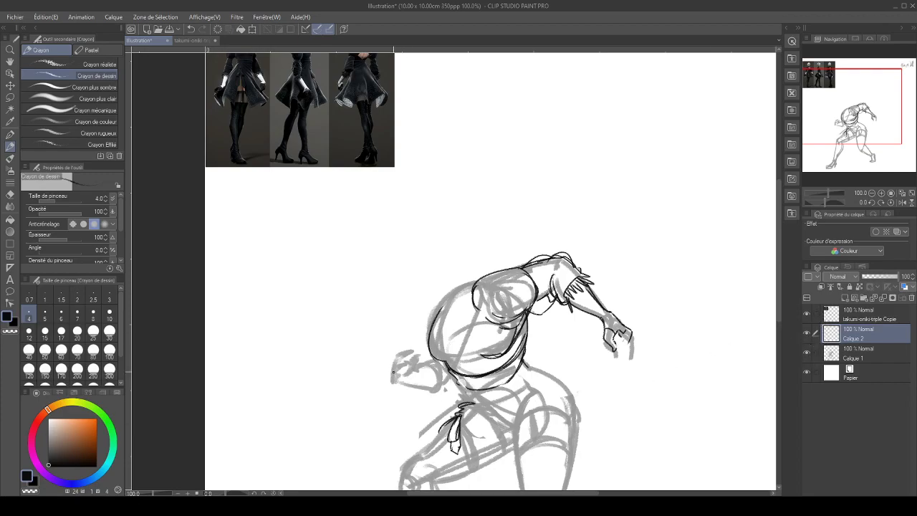
pyautogui.moveTo(394, 362)
pyautogui.mouseDown()
pyautogui.moveTo(390, 382)
pyautogui.moveTo(412, 351)
pyautogui.moveTo(396, 375)
pyautogui.mouseUp()
pyautogui.moveTo(396, 361); pyautogui.dragTo(409, 359)
pyautogui.moveTo(394, 383); pyautogui.dragTo(415, 365)
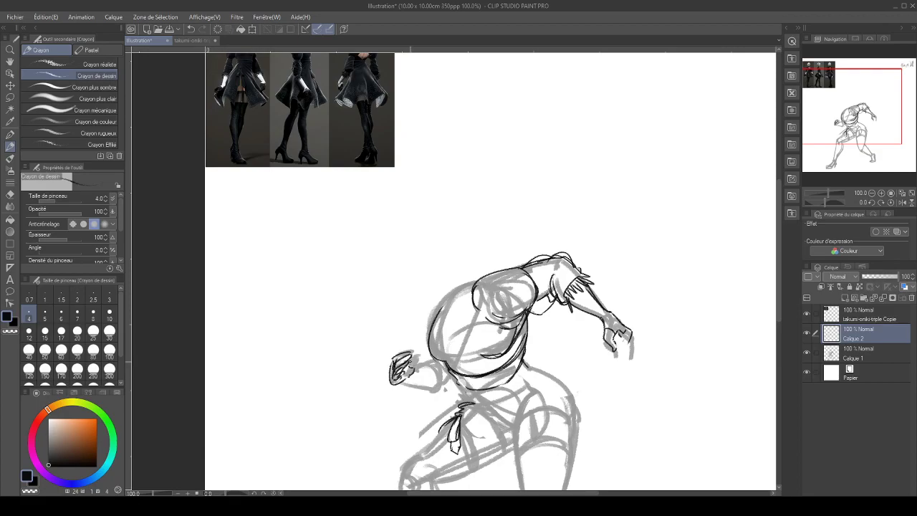
pyautogui.moveTo(416, 368)
pyautogui.mouseDown()
pyautogui.moveTo(407, 380)
pyautogui.moveTo(432, 363)
pyautogui.moveTo(443, 388)
pyautogui.moveTo(430, 395)
pyautogui.mouseUp()
pyautogui.moveTo(433, 387)
pyautogui.mouseDown()
pyautogui.moveTo(444, 395)
pyautogui.moveTo(436, 369)
pyautogui.mouseUp()
pyautogui.moveTo(422, 360)
pyautogui.mouseDown()
pyautogui.moveTo(439, 364)
pyautogui.moveTo(453, 388)
pyautogui.mouseUp()
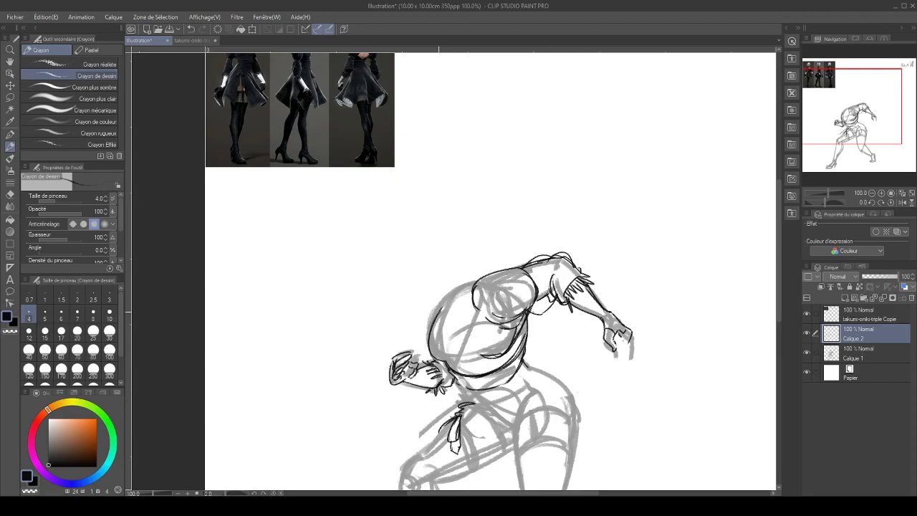
# Draw small curved contour shapes for the bust on the front of the torso, using the character reference
pyautogui.moveTo(457, 279); pyautogui.dragTo(507, 401)
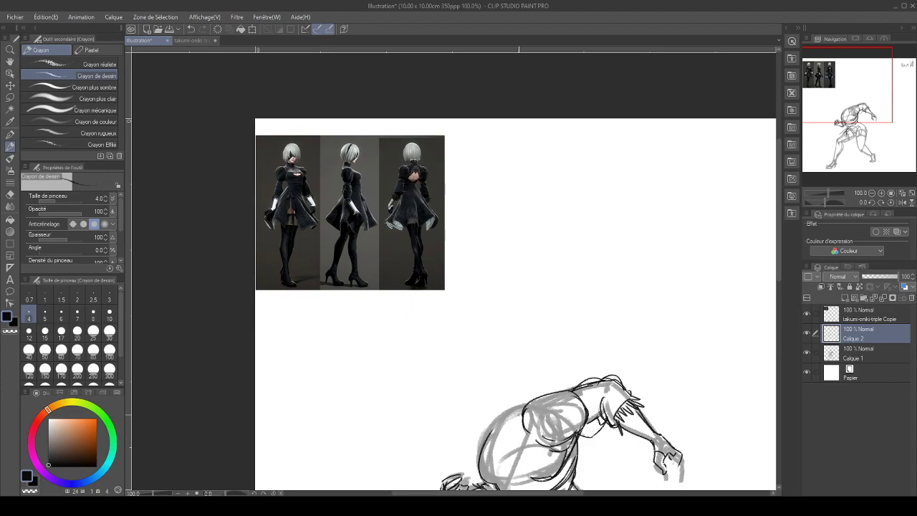
pyautogui.moveTo(516, 420)
pyautogui.mouseDown()
pyautogui.moveTo(495, 429)
pyautogui.moveTo(515, 423)
pyautogui.moveTo(499, 449)
pyautogui.moveTo(503, 463)
pyautogui.moveTo(490, 467)
pyautogui.mouseUp()
pyautogui.moveTo(495, 446)
pyautogui.mouseDown()
pyautogui.moveTo(483, 462)
pyautogui.moveTo(529, 437)
pyautogui.moveTo(524, 458)
pyautogui.mouseUp()
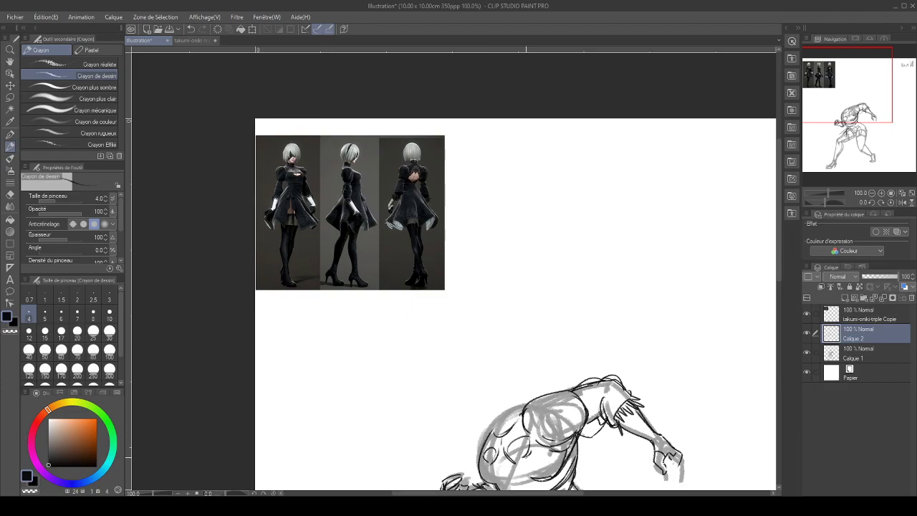
# Draw the curved bodice lines across the torso below the bust and along its side toward the shoulder
pyautogui.click(844, 99)
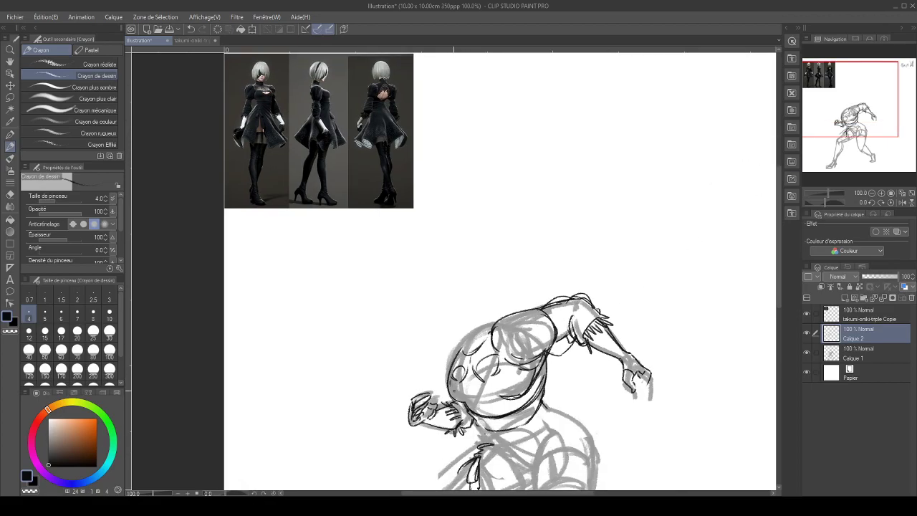
pyautogui.moveTo(451, 388); pyautogui.dragTo(468, 398)
pyautogui.moveTo(459, 399); pyautogui.dragTo(470, 402)
pyautogui.moveTo(476, 395)
pyautogui.mouseDown()
pyautogui.moveTo(506, 378)
pyautogui.moveTo(491, 392)
pyautogui.mouseUp()
pyautogui.moveTo(479, 389); pyautogui.dragTo(478, 398)
pyautogui.press('e')
pyautogui.press('p')
pyautogui.moveTo(520, 377); pyautogui.dragTo(488, 405)
pyautogui.moveTo(513, 349); pyautogui.dragTo(509, 386)
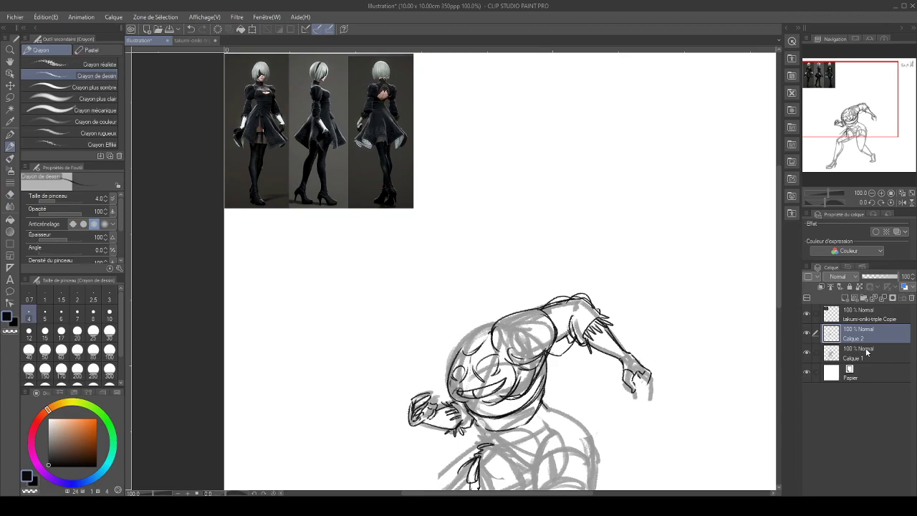
# Lower the opacity of Calque 1 to 33% and make Calque 2 the active drawing layer
pyautogui.click(865, 351)
pyautogui.click(874, 277)
pyautogui.click(863, 337)
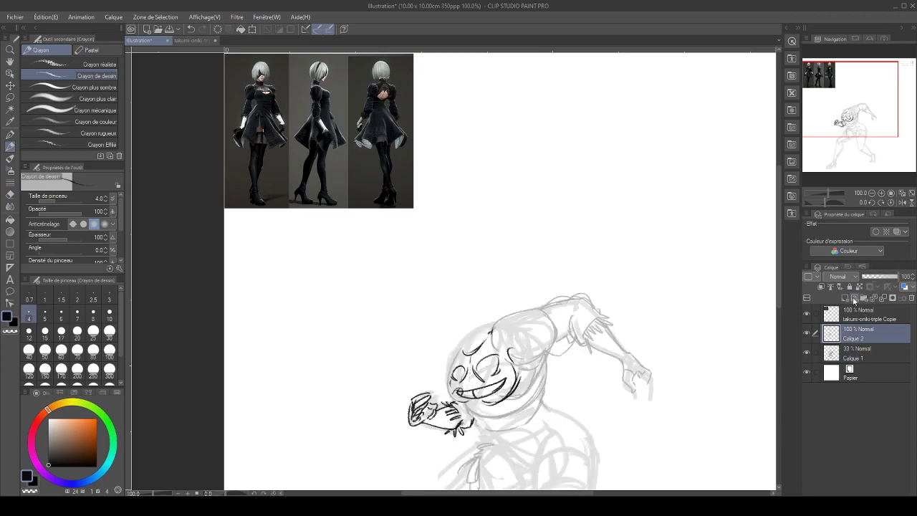
# Draw the front edge of the skirt sweeping out from the waist to a point, with the hanging ribbon and its folds beneath
pyautogui.moveTo(462, 351)
pyautogui.mouseDown()
pyautogui.moveTo(450, 394)
pyautogui.moveTo(474, 404)
pyautogui.moveTo(486, 431)
pyautogui.moveTo(413, 478)
pyautogui.mouseUp()
pyautogui.moveTo(865, 100); pyautogui.dragTo(872, 106)
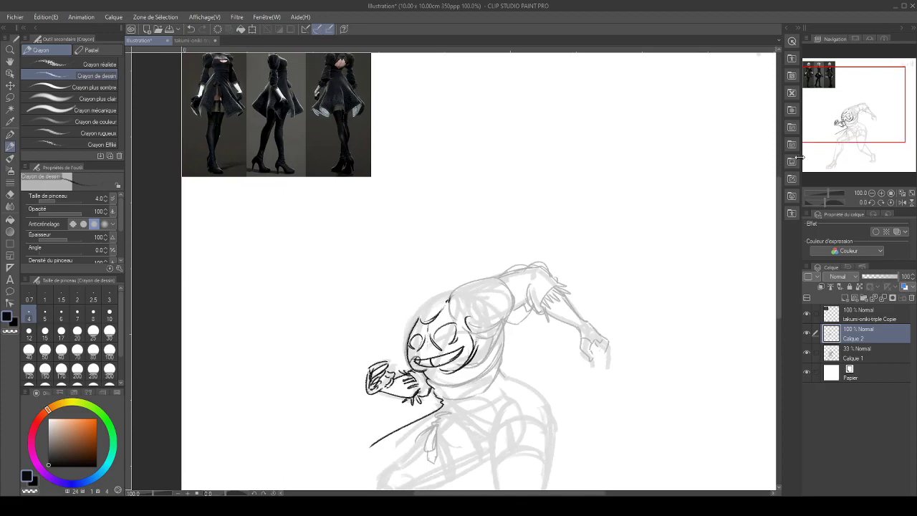
pyautogui.moveTo(369, 445); pyautogui.dragTo(394, 452)
pyautogui.moveTo(850, 116); pyautogui.dragTo(854, 133)
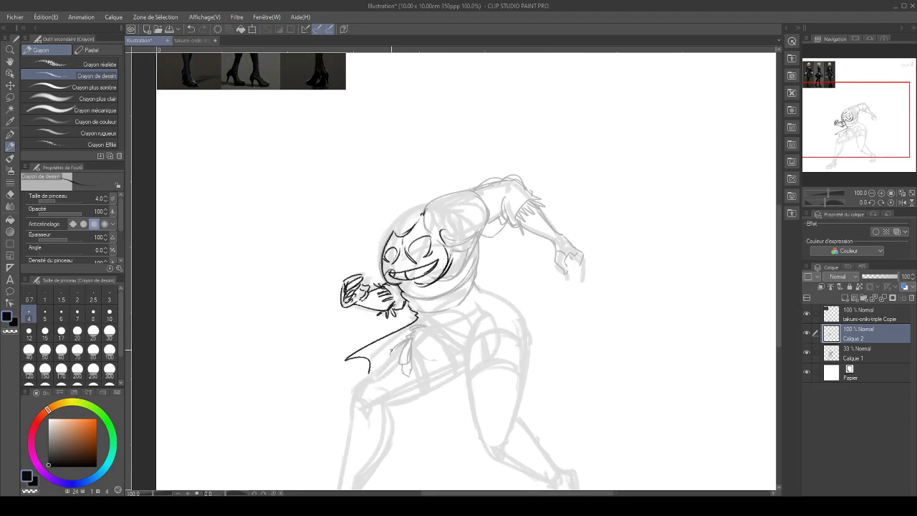
pyautogui.moveTo(406, 337)
pyautogui.mouseDown()
pyautogui.moveTo(383, 341)
pyautogui.moveTo(395, 342)
pyautogui.moveTo(371, 355)
pyautogui.moveTo(409, 335)
pyautogui.moveTo(410, 364)
pyautogui.moveTo(409, 337)
pyautogui.moveTo(414, 374)
pyautogui.mouseUp()
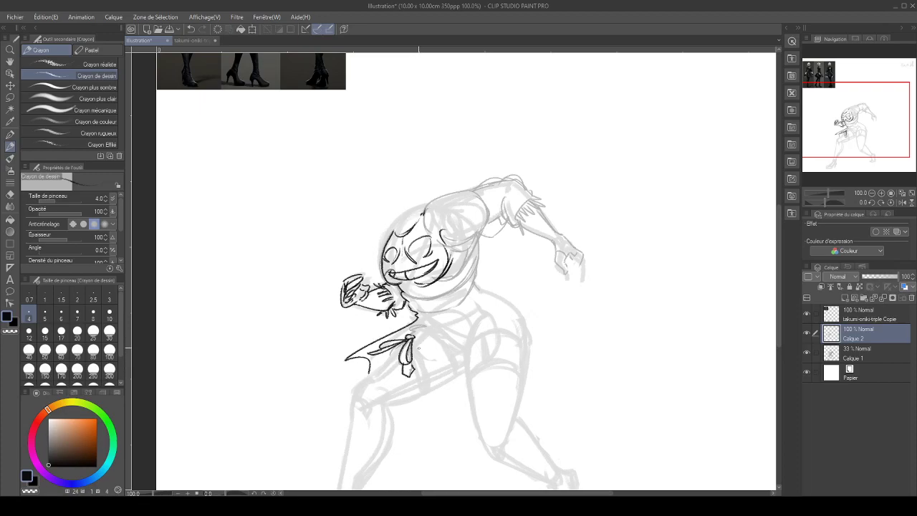
# Draw the skirt hem from the ribbon down to a point between the legs and out in waves past the rear thigh
pyautogui.moveTo(859, 131)
pyautogui.mouseDown()
pyautogui.moveTo(845, 105)
pyautogui.moveTo(861, 116)
pyautogui.moveTo(857, 108)
pyautogui.moveTo(862, 127)
pyautogui.mouseUp()
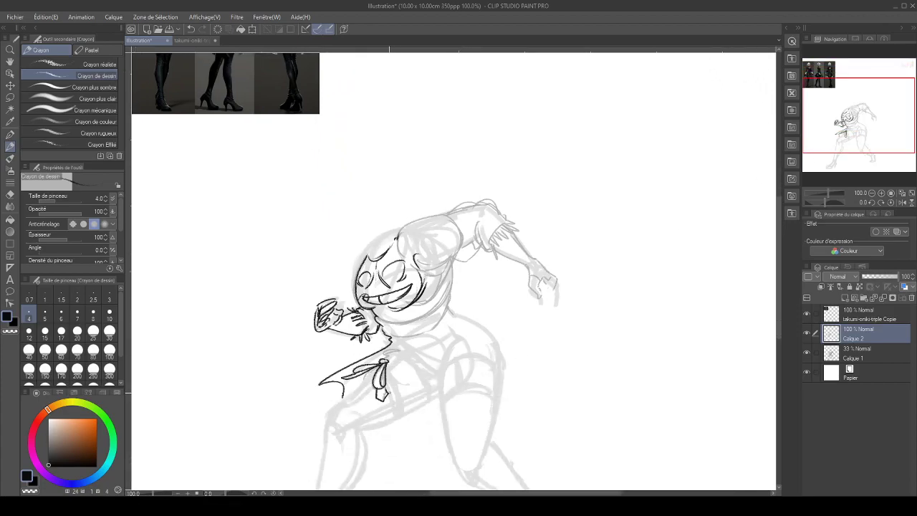
pyautogui.moveTo(383, 399); pyautogui.dragTo(408, 456)
pyautogui.moveTo(409, 457)
pyautogui.mouseDown()
pyautogui.moveTo(528, 405)
pyautogui.moveTo(539, 436)
pyautogui.moveTo(506, 462)
pyautogui.moveTo(475, 437)
pyautogui.moveTo(486, 399)
pyautogui.mouseUp()
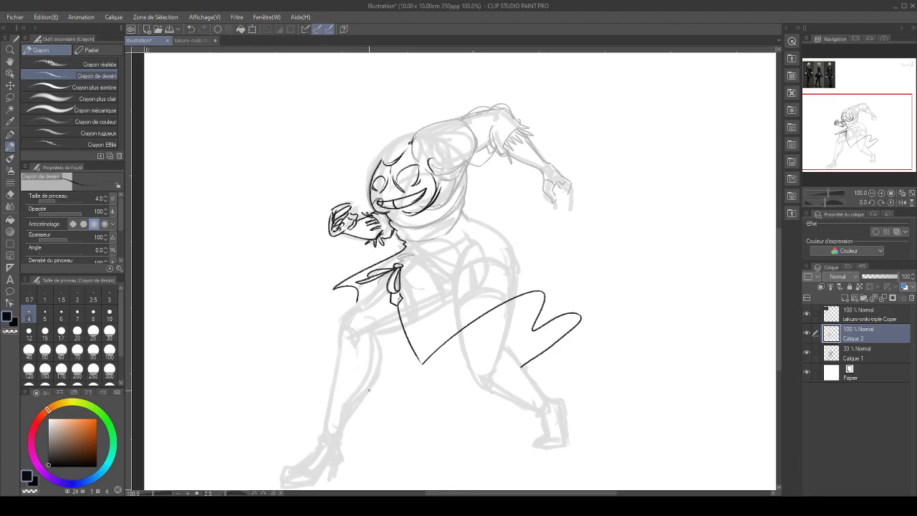
# Draw the lower back hem curve between the legs and outline the rear leg with its foot and thigh
pyautogui.moveTo(380, 402)
pyautogui.mouseDown()
pyautogui.moveTo(486, 391)
pyautogui.moveTo(473, 379)
pyautogui.moveTo(549, 417)
pyautogui.moveTo(549, 435)
pyautogui.moveTo(532, 439)
pyautogui.moveTo(548, 450)
pyautogui.moveTo(566, 447)
pyautogui.moveTo(556, 399)
pyautogui.mouseUp()
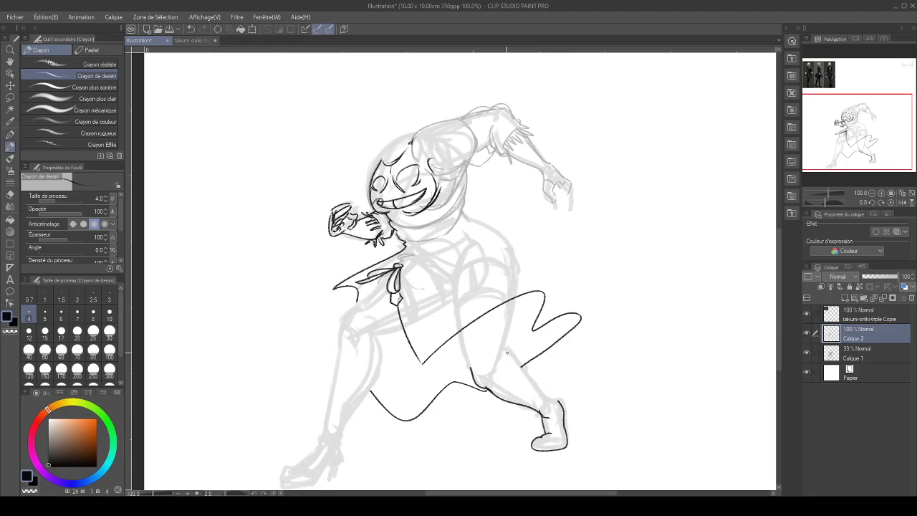
pyautogui.moveTo(507, 353); pyautogui.dragTo(561, 406)
pyautogui.moveTo(500, 357); pyautogui.dragTo(516, 300)
pyautogui.moveTo(471, 373); pyautogui.dragTo(461, 332)
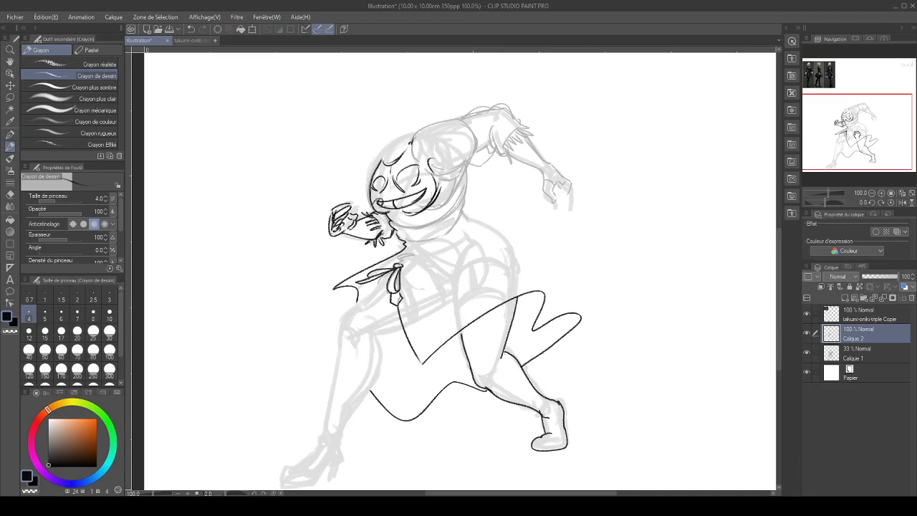
# Outline the front leg from the bent knee down to a high-heeled boot, adding short fabric lines beside the ribbon
pyautogui.moveTo(830, 145); pyautogui.dragTo(820, 149)
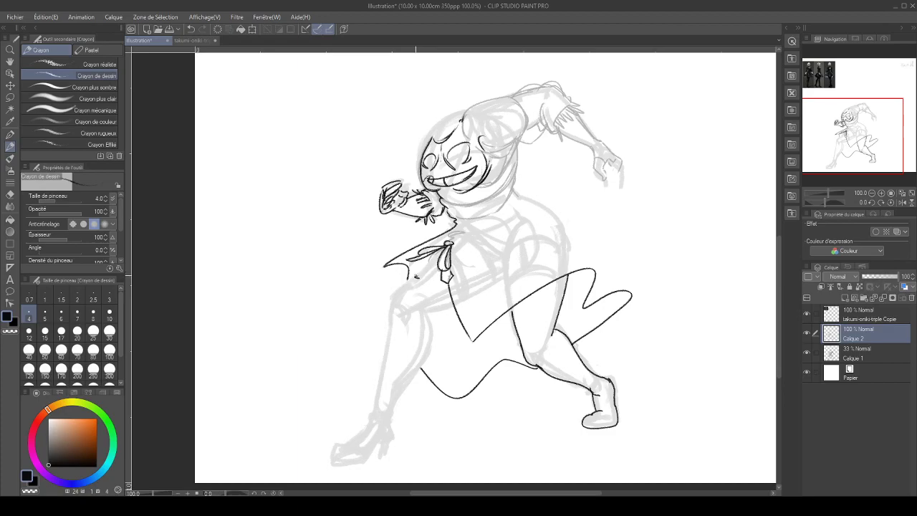
pyautogui.moveTo(417, 278); pyautogui.dragTo(427, 272)
pyautogui.moveTo(425, 275); pyautogui.dragTo(435, 264)
pyautogui.moveTo(428, 267)
pyautogui.mouseDown()
pyautogui.moveTo(442, 253)
pyautogui.moveTo(394, 301)
pyautogui.moveTo(376, 406)
pyautogui.moveTo(331, 461)
pyautogui.moveTo(351, 463)
pyautogui.moveTo(391, 439)
pyautogui.moveTo(392, 407)
pyautogui.mouseUp()
pyautogui.moveTo(376, 442)
pyautogui.mouseDown()
pyautogui.moveTo(380, 461)
pyautogui.moveTo(427, 316)
pyautogui.mouseUp()
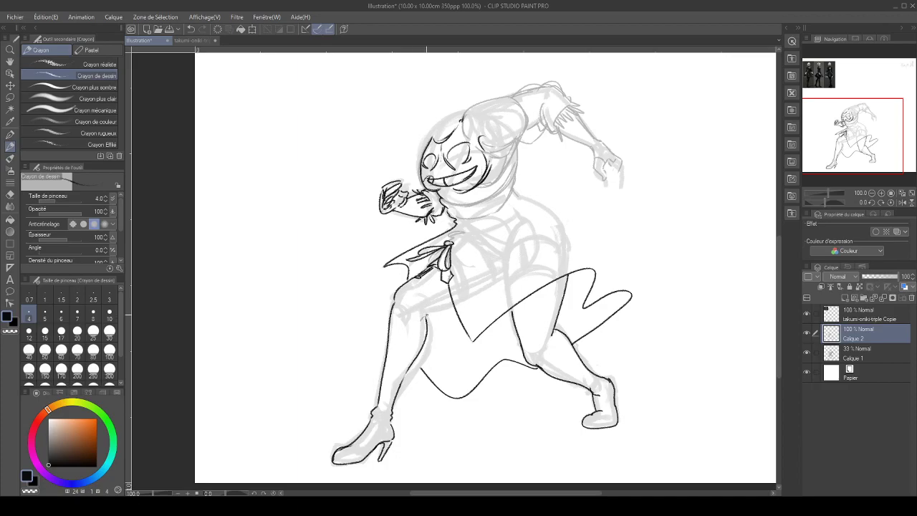
# Draw curved stocking tops around the front and rear thighs and erase the excess lines on the rear one
pyautogui.moveTo(424, 314); pyautogui.dragTo(450, 302)
pyautogui.moveTo(420, 278); pyautogui.dragTo(440, 306)
pyautogui.moveTo(514, 320)
pyautogui.mouseDown()
pyautogui.moveTo(551, 309)
pyautogui.moveTo(514, 320)
pyautogui.mouseUp()
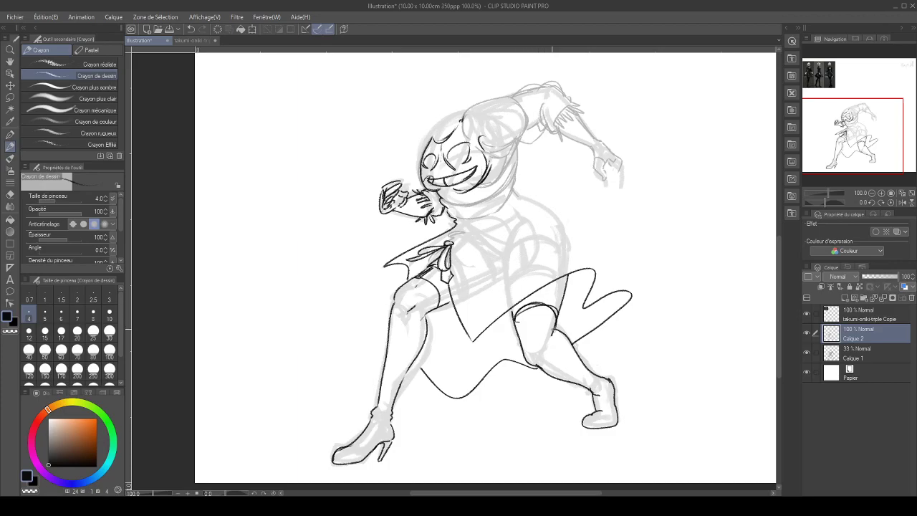
pyautogui.press('e')
pyautogui.moveTo(550, 305)
pyautogui.mouseDown()
pyautogui.moveTo(557, 311)
pyautogui.moveTo(529, 306)
pyautogui.mouseUp()
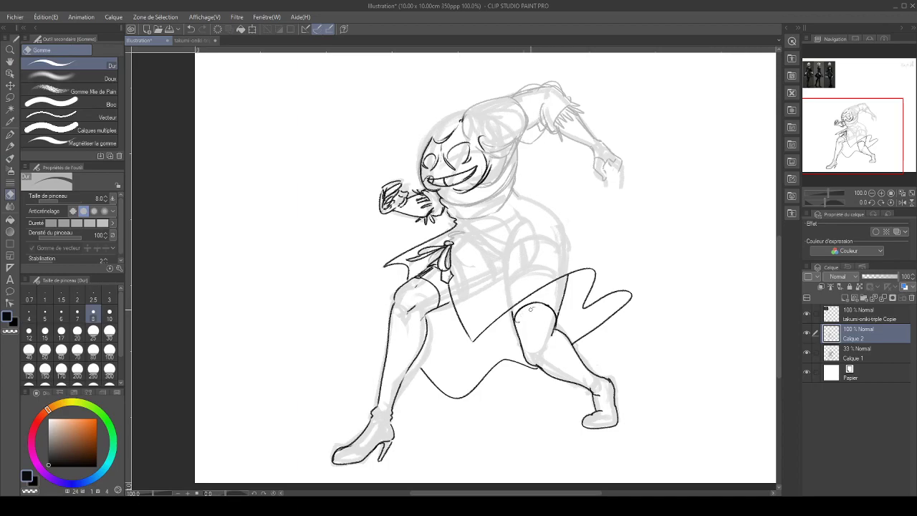
# Handwrite a short note below the figure, then draw a small garter strap on the rear stocking top and clean it with the eraser
pyautogui.press('p')
pyautogui.moveTo(463, 458)
pyautogui.mouseDown()
pyautogui.moveTo(470, 449)
pyautogui.moveTo(500, 458)
pyautogui.mouseUp()
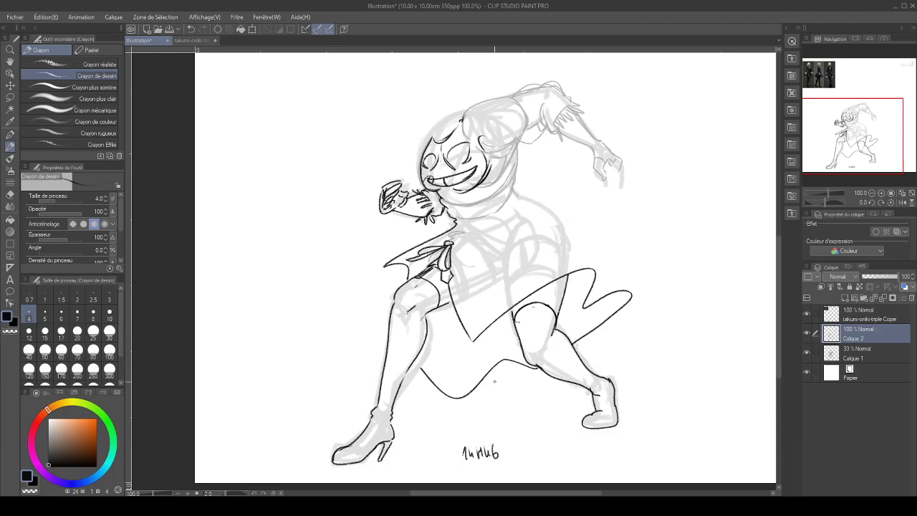
pyautogui.moveTo(526, 298); pyautogui.dragTo(532, 303)
pyautogui.moveTo(859, 142)
pyautogui.mouseDown()
pyautogui.moveTo(855, 111)
pyautogui.moveTo(866, 132)
pyautogui.mouseUp()
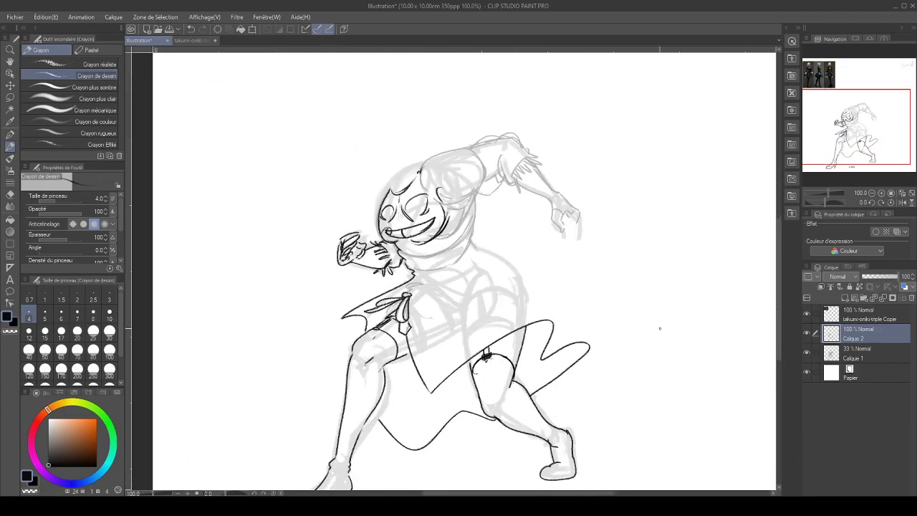
pyautogui.press('e')
pyautogui.moveTo(490, 362); pyautogui.dragTo(492, 356)
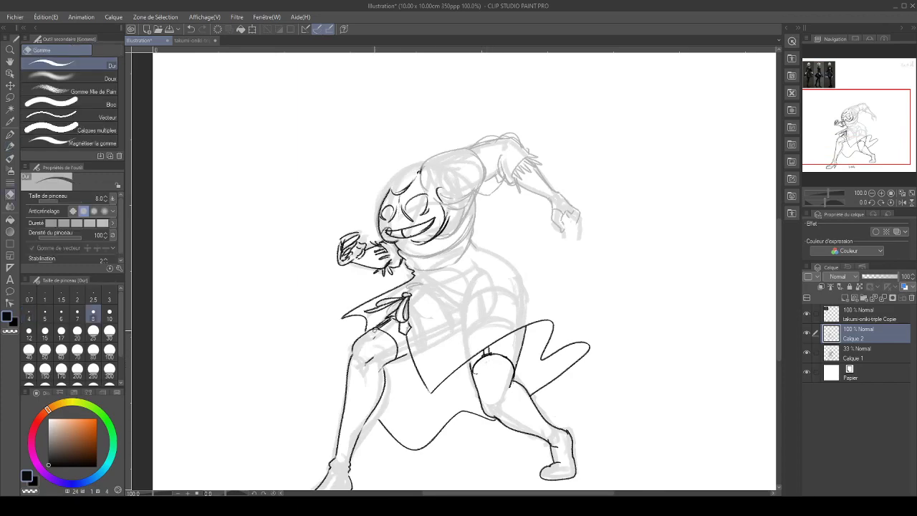
# Add small contour marks on the front leg's knee
pyautogui.press('p')
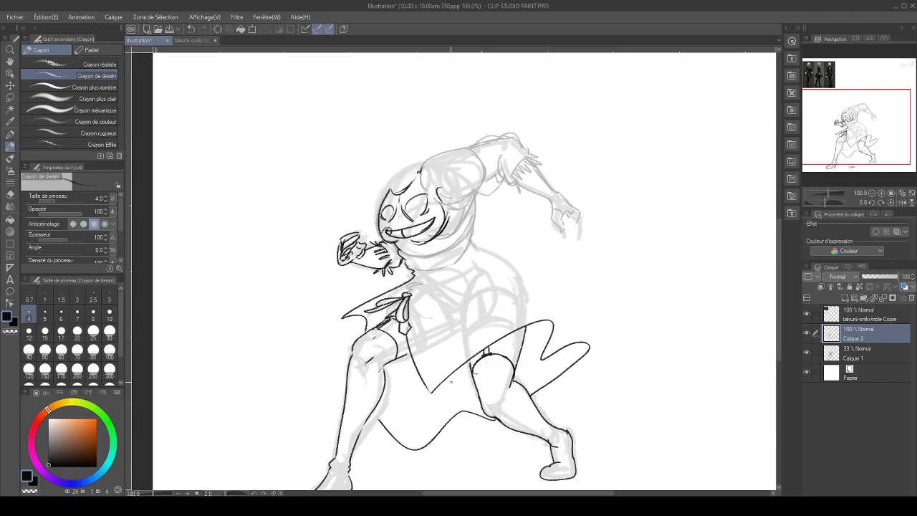
pyautogui.moveTo(362, 356)
pyautogui.mouseDown()
pyautogui.moveTo(375, 348)
pyautogui.moveTo(374, 357)
pyautogui.mouseUp()
pyautogui.press('e')
pyautogui.press('p')
# Draw the back contour from the torso to the flared skirt hem, add the rear fold line and erase the overlap
pyautogui.moveTo(864, 138)
pyautogui.mouseDown()
pyautogui.moveTo(859, 114)
pyautogui.moveTo(862, 132)
pyautogui.mouseUp()
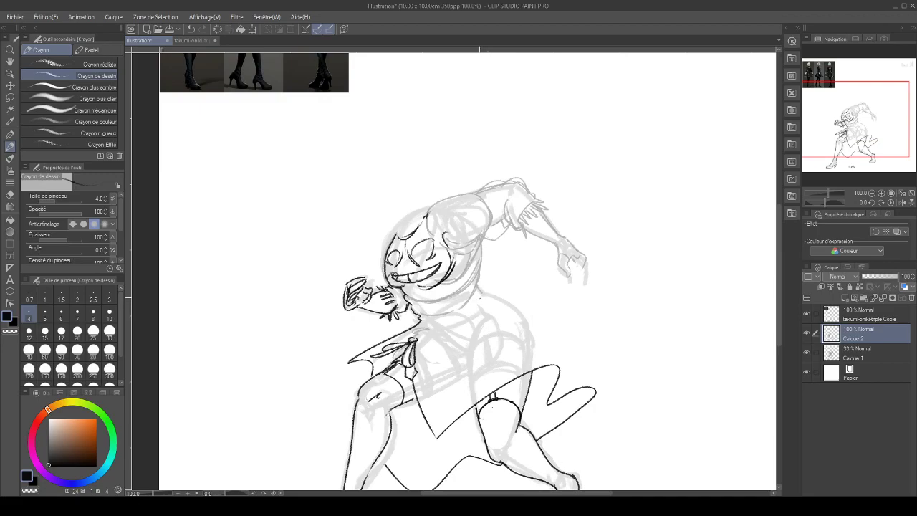
pyautogui.moveTo(470, 267)
pyautogui.mouseDown()
pyautogui.moveTo(475, 299)
pyautogui.moveTo(553, 366)
pyautogui.mouseUp()
pyautogui.moveTo(596, 389); pyautogui.dragTo(555, 373)
pyautogui.press('e')
pyautogui.click(556, 374)
pyautogui.press('p')
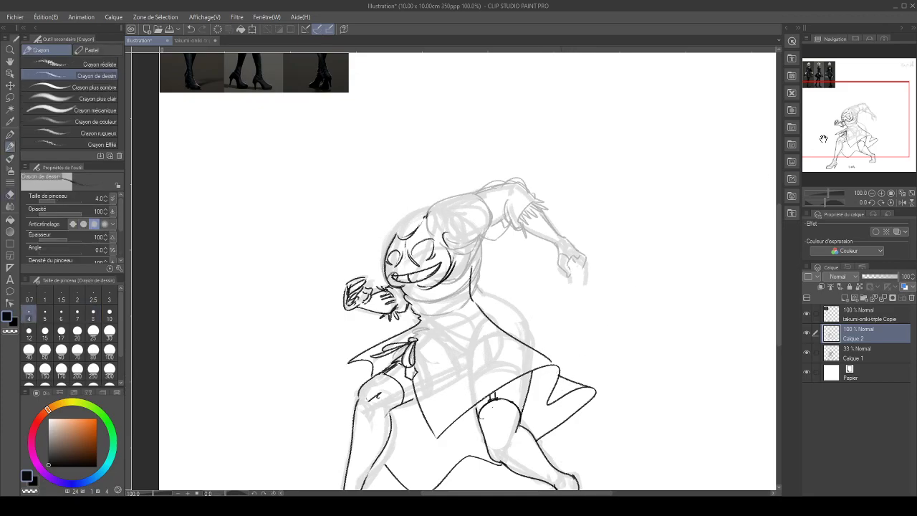
# Draw diagonal fold lines across the front of the waist, starting below the front sleeve cuff
pyautogui.moveTo(844, 138); pyautogui.dragTo(833, 125)
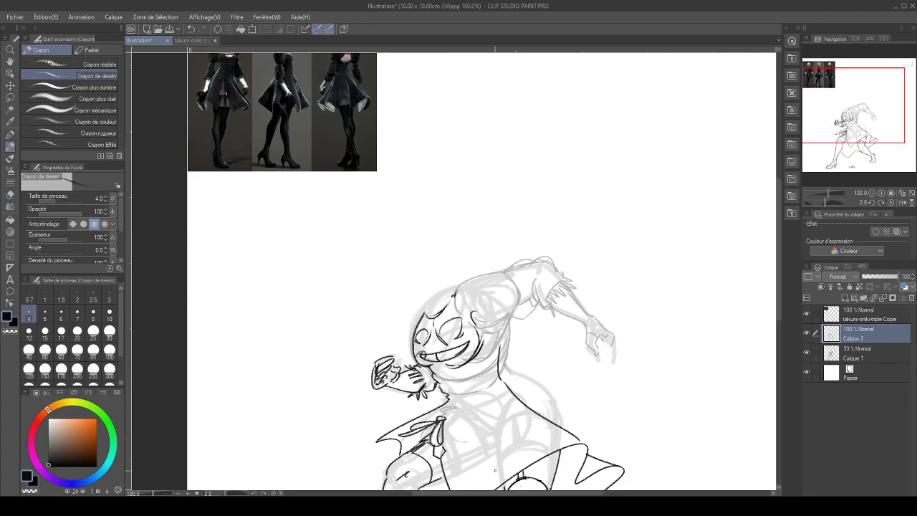
pyautogui.moveTo(449, 398); pyautogui.dragTo(480, 430)
pyautogui.moveTo(445, 393); pyautogui.dragTo(481, 415)
# Try to extend the front skirt flap into a longer, narrow pointed tip over the front thigh
pyautogui.moveTo(411, 427); pyautogui.dragTo(366, 450)
pyautogui.moveTo(401, 429); pyautogui.dragTo(362, 458)
pyautogui.moveTo(400, 431)
pyautogui.mouseDown()
pyautogui.moveTo(357, 465)
pyautogui.moveTo(386, 436)
pyautogui.moveTo(370, 448)
pyautogui.mouseUp()
pyautogui.press('e')
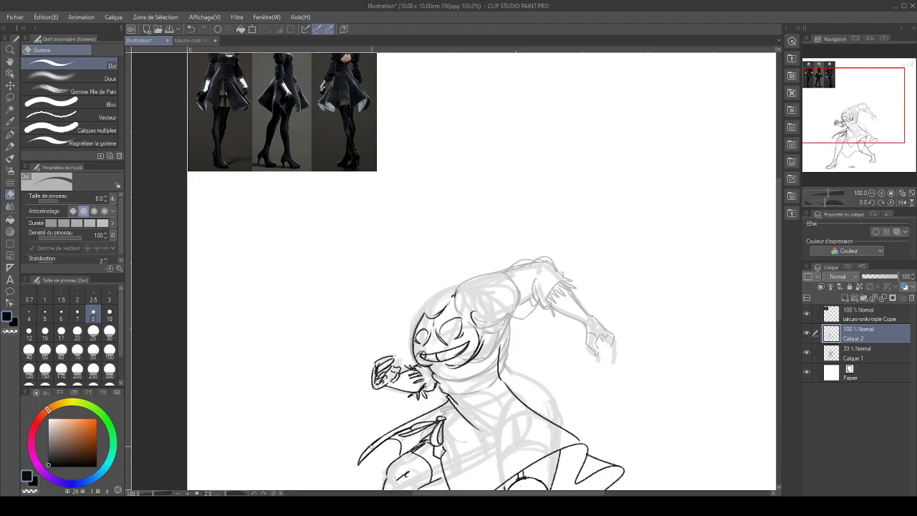
pyautogui.press('p')
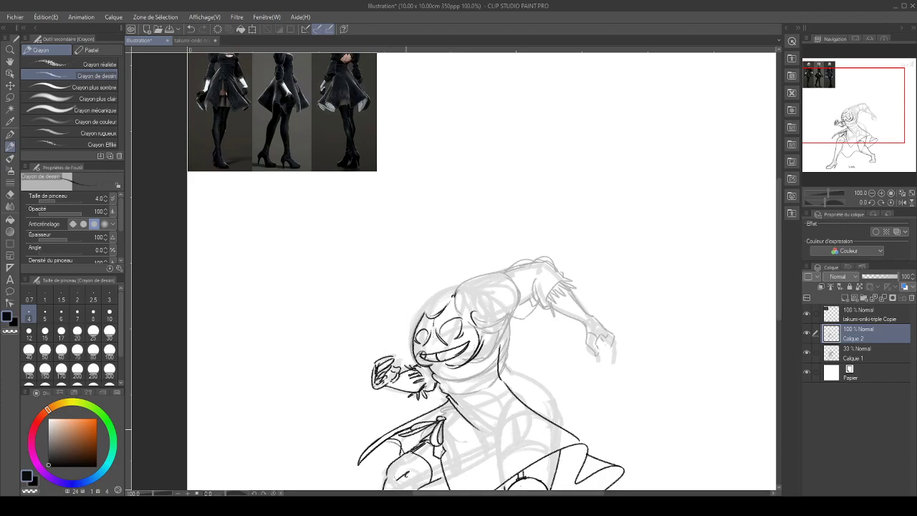
pyautogui.scroll(-3, 710, 214)
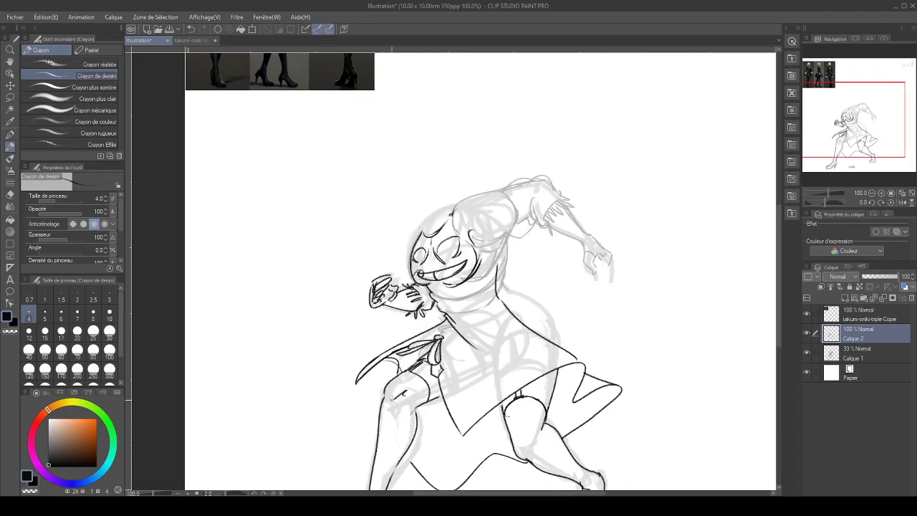
pyautogui.moveTo(391, 378)
pyautogui.mouseDown()
pyautogui.moveTo(362, 356)
pyautogui.moveTo(369, 394)
pyautogui.moveTo(392, 356)
pyautogui.mouseUp()
pyautogui.moveTo(390, 359); pyautogui.dragTo(405, 347)
pyautogui.hotkey('ctrl', 'z')
# Erase the front skirt flap's outline with a size 17 eraser and return to the size 4 pencil
pyautogui.press('e')
pyautogui.moveTo(366, 385)
pyautogui.mouseDown()
pyautogui.moveTo(358, 375)
pyautogui.moveTo(376, 363)
pyautogui.mouseUp()
pyautogui.press('p')
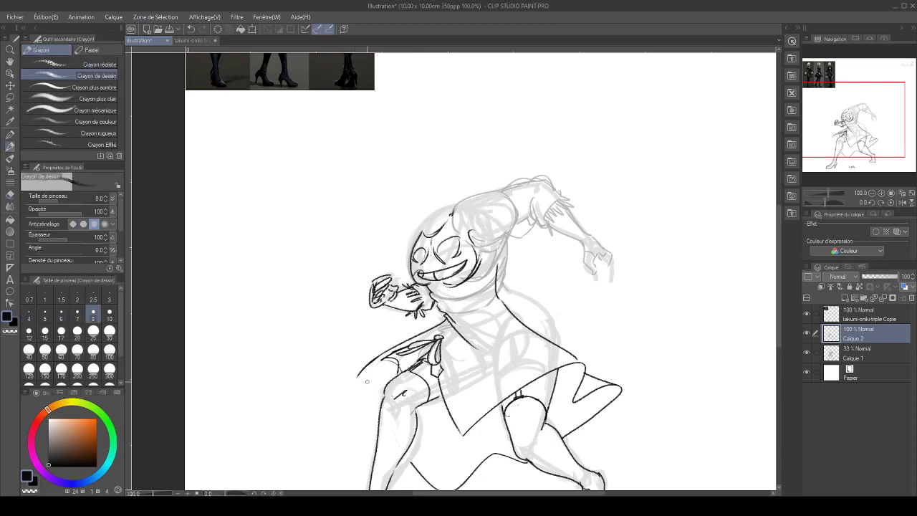
pyautogui.press('[')
pyautogui.press('[')
pyautogui.press('[')
pyautogui.press('[')
pyautogui.press('[')
pyautogui.press('[')
pyautogui.press('[')
pyautogui.press('[')
pyautogui.press('e')
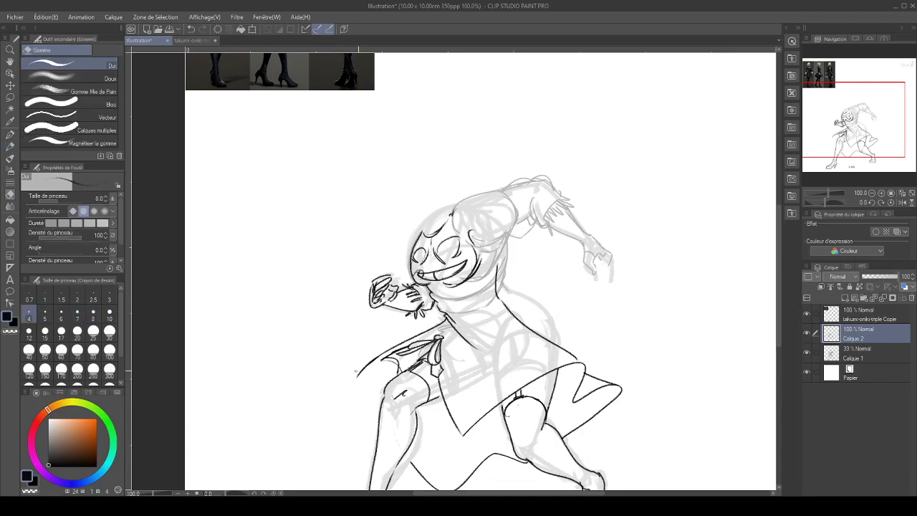
pyautogui.moveTo(357, 373)
pyautogui.mouseDown()
pyautogui.moveTo(377, 353)
pyautogui.moveTo(437, 322)
pyautogui.mouseUp()
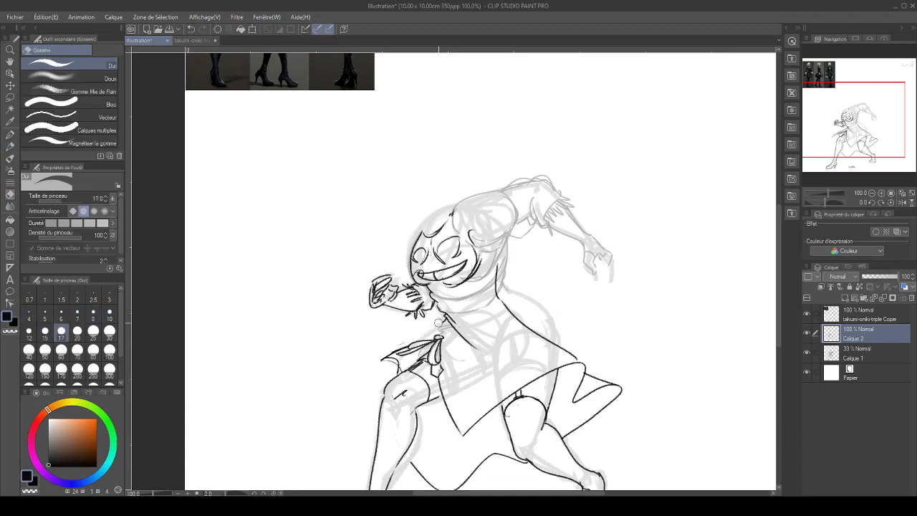
pyautogui.moveTo(398, 346)
pyautogui.mouseDown()
pyautogui.moveTo(382, 361)
pyautogui.moveTo(395, 364)
pyautogui.mouseUp()
pyautogui.press('p')
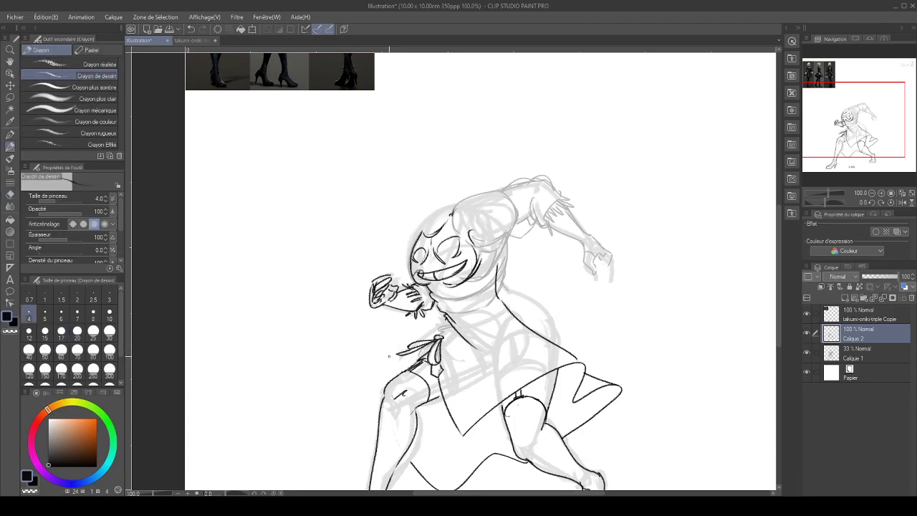
# Redraw the front skirt flap as a wider shape folding over the front thigh, with its inner fold cleaned up
pyautogui.moveTo(384, 397)
pyautogui.mouseDown()
pyautogui.moveTo(370, 371)
pyautogui.moveTo(346, 394)
pyautogui.mouseUp()
pyautogui.moveTo(408, 346); pyautogui.dragTo(346, 393)
pyautogui.moveTo(410, 346); pyautogui.dragTo(349, 389)
pyautogui.press('e')
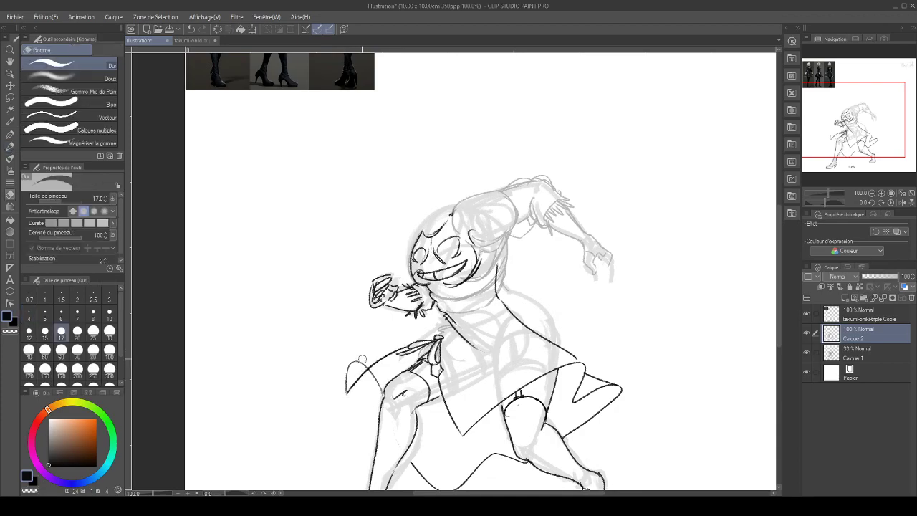
pyautogui.press('p')
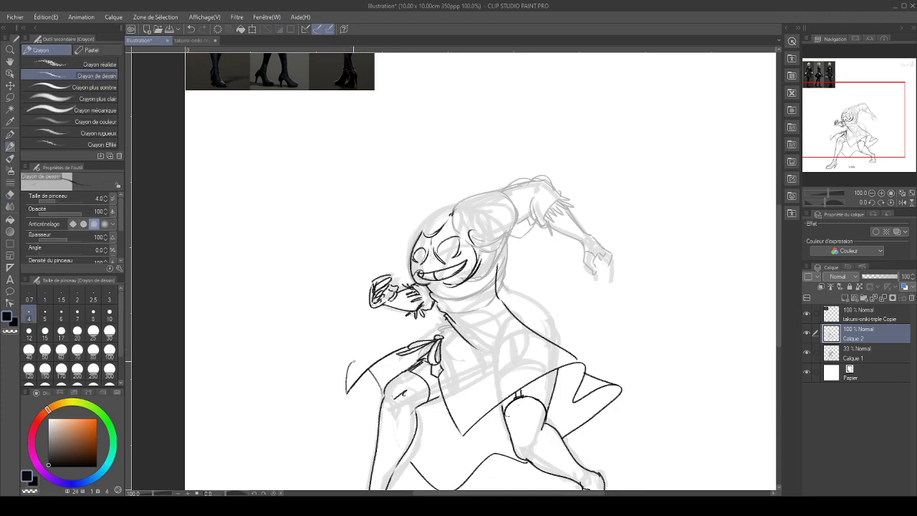
pyautogui.moveTo(356, 360)
pyautogui.mouseDown()
pyautogui.moveTo(447, 316)
pyautogui.moveTo(444, 335)
pyautogui.mouseUp()
# Draw the rounded puff sleeve over the rear shoulder with a small inner fold, following the character reference
pyautogui.scroll(5, 649, 243)
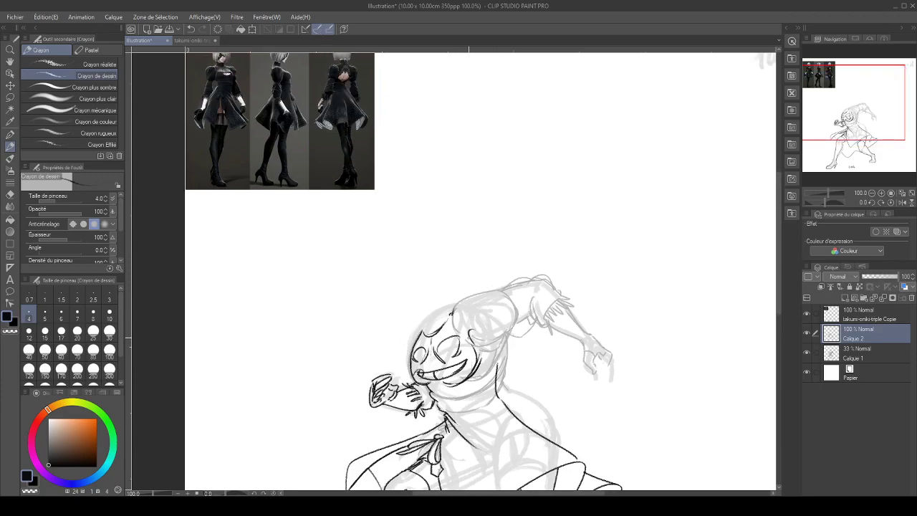
pyautogui.moveTo(462, 331); pyautogui.dragTo(473, 346)
pyautogui.moveTo(460, 313)
pyautogui.mouseDown()
pyautogui.moveTo(469, 331)
pyautogui.moveTo(501, 288)
pyautogui.moveTo(512, 321)
pyautogui.moveTo(502, 344)
pyautogui.moveTo(475, 336)
pyautogui.mouseUp()
pyautogui.hotkey('ctrl', 'z')
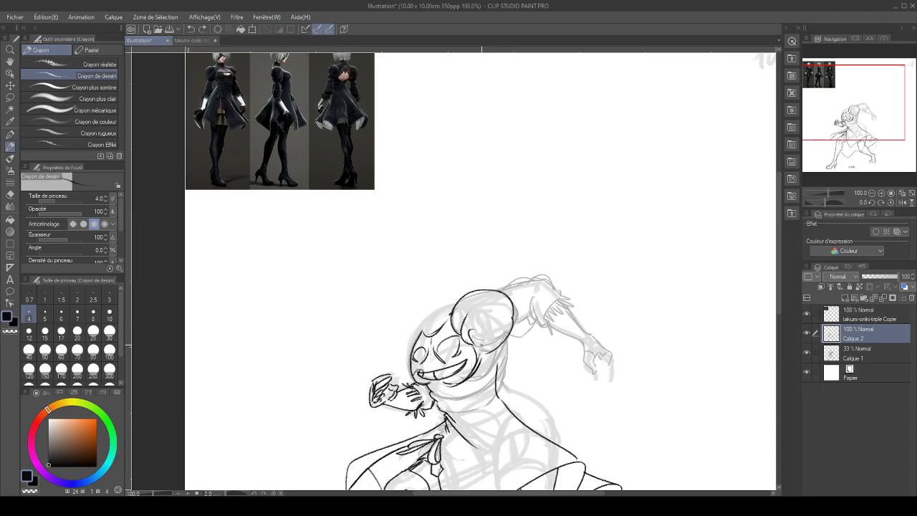
pyautogui.moveTo(475, 346); pyautogui.dragTo(485, 353)
# Redraw the back contour slightly further inward from the puff sleeve to the waist and erase the old line
pyautogui.moveTo(498, 354); pyautogui.dragTo(495, 401)
pyautogui.moveTo(489, 356); pyautogui.dragTo(494, 394)
pyautogui.press('e')
pyautogui.moveTo(501, 362); pyautogui.dragTo(497, 391)
pyautogui.press('p')
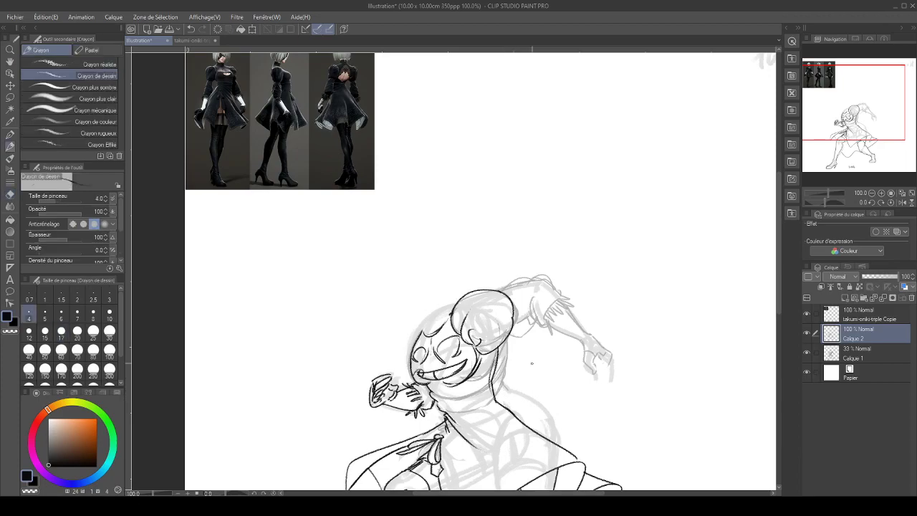
# Refine the back contour at the waist with the size 4 pencil, adding small fold marks and erasing the excess
pyautogui.moveTo(877, 103); pyautogui.dragTo(882, 125)
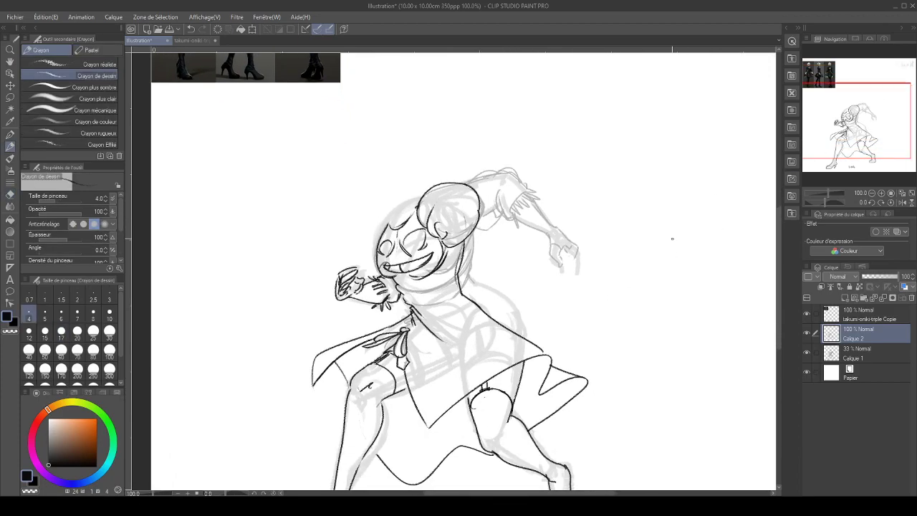
pyautogui.moveTo(459, 289); pyautogui.dragTo(466, 298)
pyautogui.press('e')
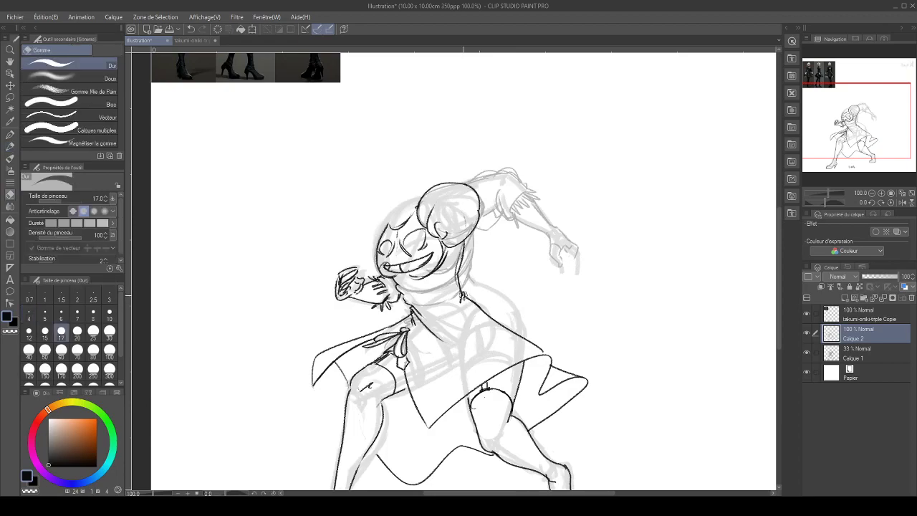
pyautogui.press('p')
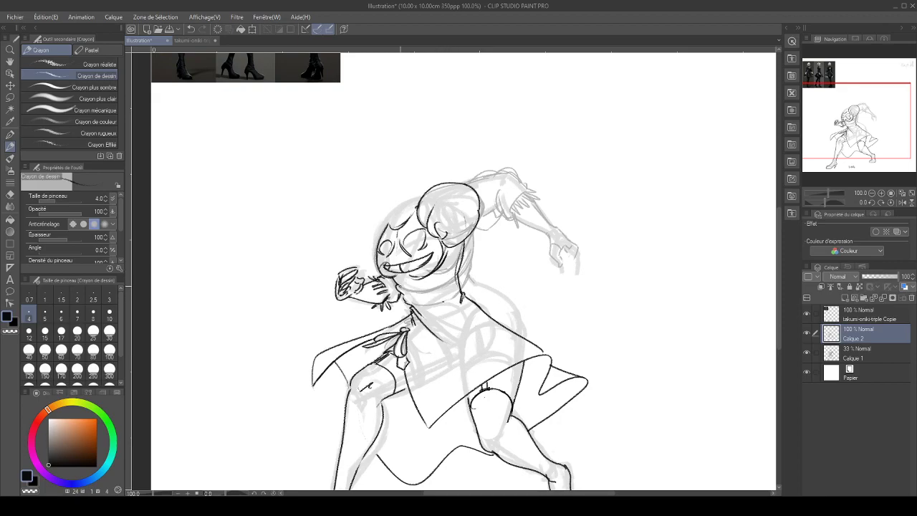
pyautogui.moveTo(438, 286)
pyautogui.mouseDown()
pyautogui.moveTo(461, 263)
pyautogui.moveTo(453, 295)
pyautogui.moveTo(459, 275)
pyautogui.mouseUp()
pyautogui.press('e')
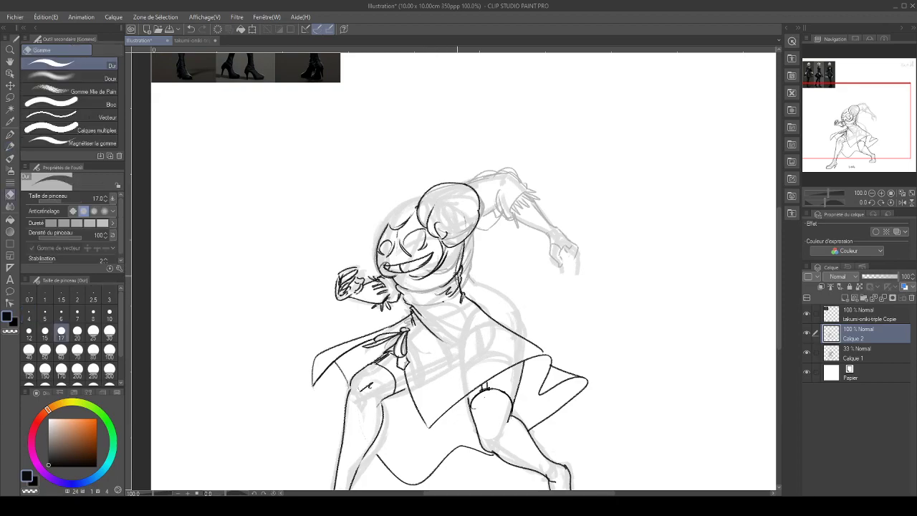
pyautogui.press('p')
# Erase the stray marks under the bust and tidy the back contour beside the puff sleeve
pyautogui.moveTo(836, 132)
pyautogui.mouseDown()
pyautogui.moveTo(817, 106)
pyautogui.moveTo(829, 115)
pyautogui.mouseUp()
pyautogui.press('e')
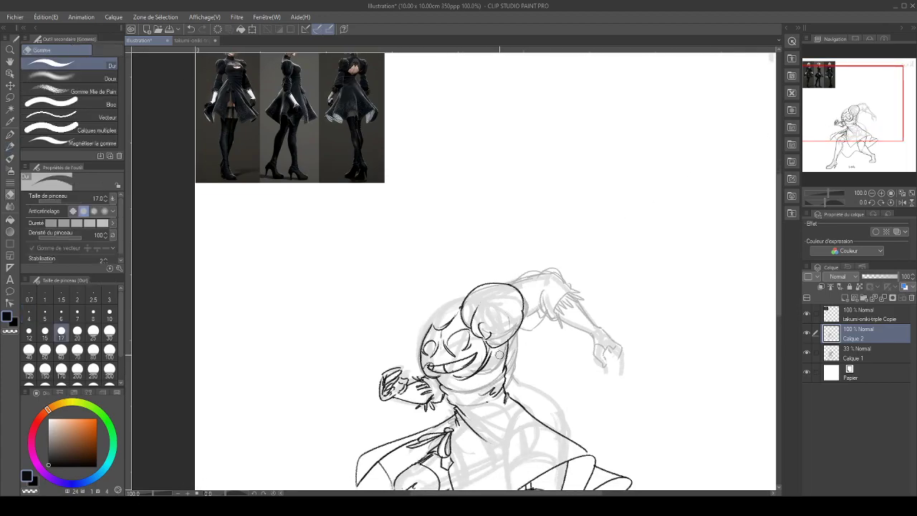
pyautogui.press('p')
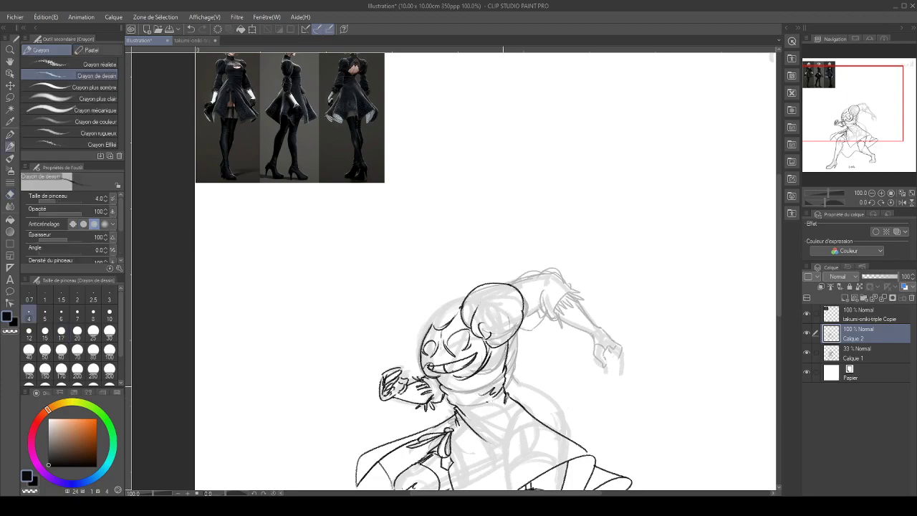
pyautogui.press('e')
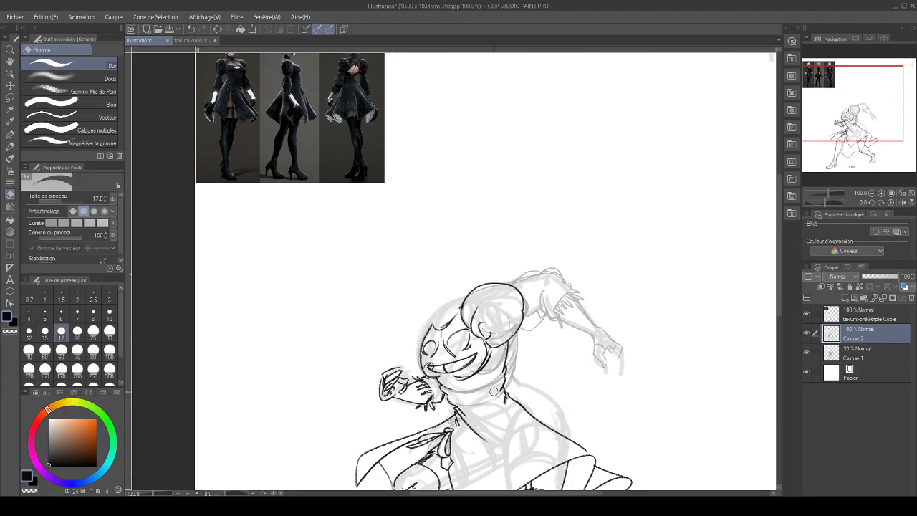
pyautogui.press('p')
# Erase the diagonal line crossing the front of the waist and redraw the short contour where torso and skirt meet
pyautogui.moveTo(502, 372)
pyautogui.mouseDown()
pyautogui.moveTo(498, 383)
pyautogui.moveTo(441, 389)
pyautogui.moveTo(459, 410)
pyautogui.mouseUp()
pyautogui.press('e')
pyautogui.press('p')
pyautogui.press('e')
pyautogui.press('p')
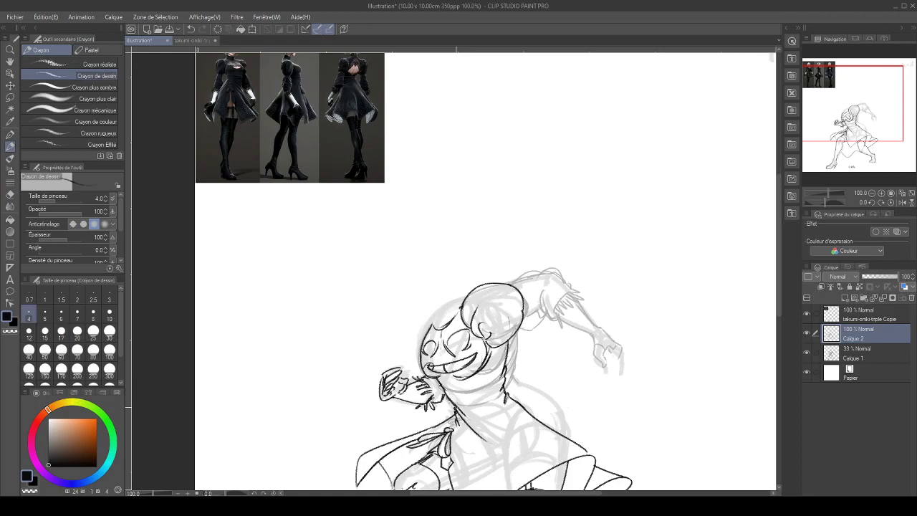
pyautogui.press('e')
pyautogui.moveTo(460, 413)
pyautogui.mouseDown()
pyautogui.moveTo(460, 427)
pyautogui.moveTo(457, 415)
pyautogui.mouseUp()
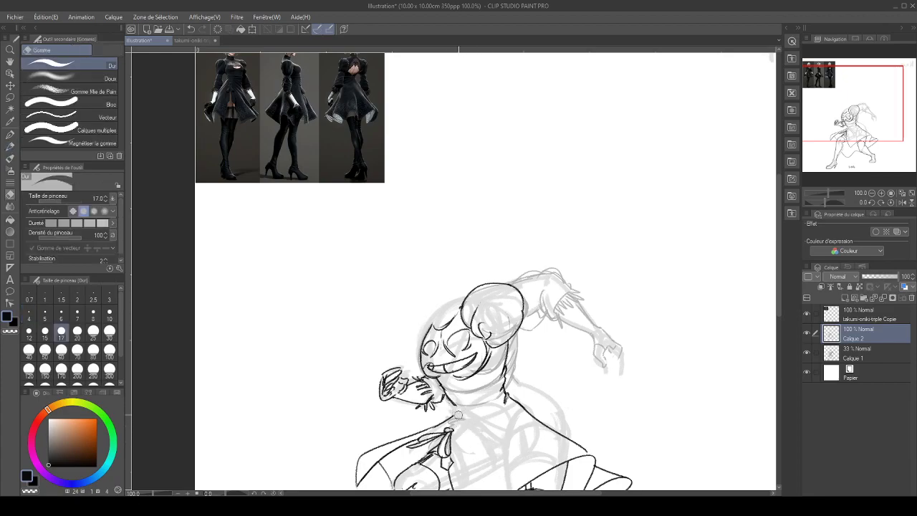
pyautogui.press('p')
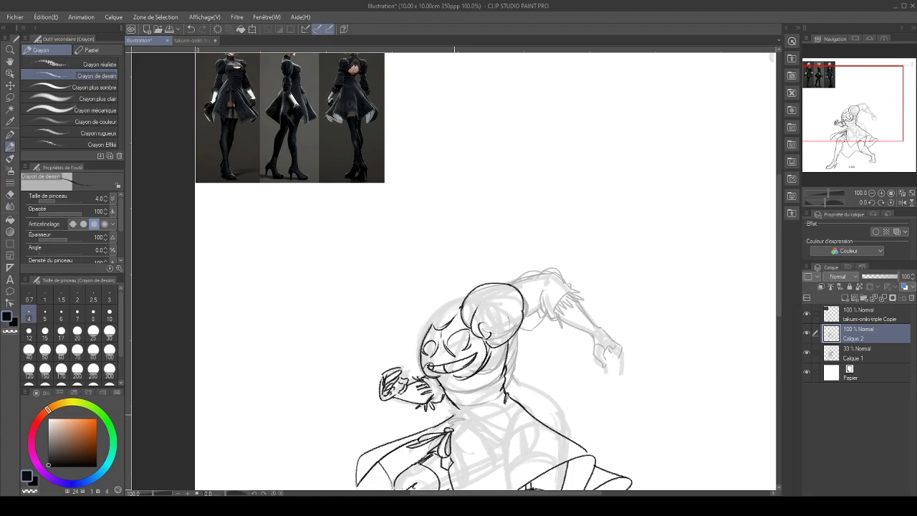
pyautogui.moveTo(459, 407); pyautogui.dragTo(454, 414)
# Draw an oval head with an ear and neck above the torso, with a curved line across the forehead
pyautogui.moveTo(869, 115); pyautogui.dragTo(865, 105)
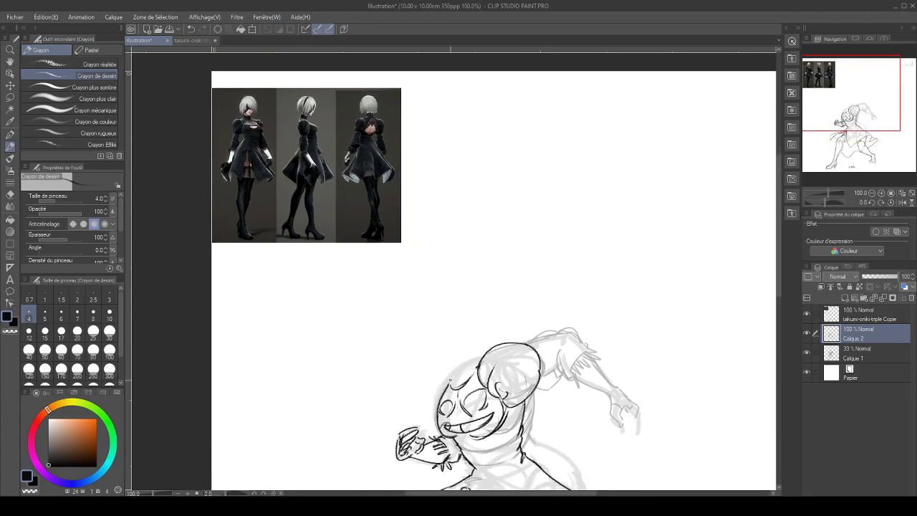
pyautogui.moveTo(456, 385)
pyautogui.mouseDown()
pyautogui.moveTo(453, 353)
pyautogui.moveTo(477, 363)
pyautogui.moveTo(452, 334)
pyautogui.moveTo(478, 314)
pyautogui.moveTo(490, 343)
pyautogui.moveTo(452, 350)
pyautogui.mouseUp()
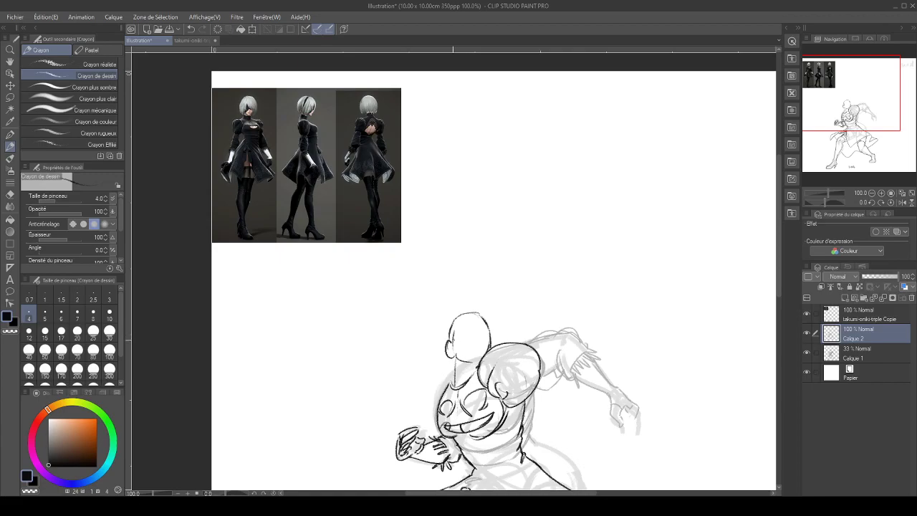
pyautogui.moveTo(450, 343)
pyautogui.mouseDown()
pyautogui.moveTo(474, 327)
pyautogui.moveTo(490, 341)
pyautogui.moveTo(460, 319)
pyautogui.moveTo(474, 313)
pyautogui.mouseUp()
pyautogui.moveTo(448, 344); pyautogui.dragTo(452, 324)
pyautogui.moveTo(441, 398); pyautogui.dragTo(449, 372)
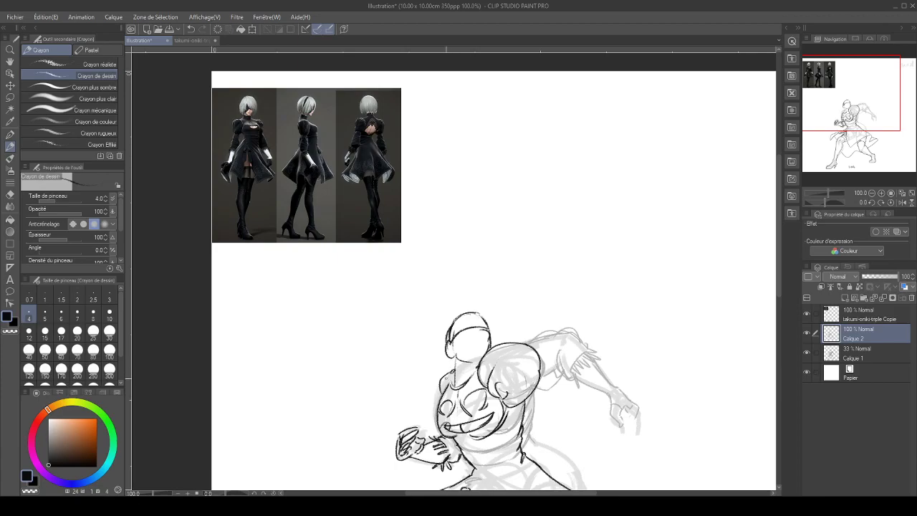
# Undo the last strokes and redraw the front shoulder curve, the neck and the jaw line under the head
pyautogui.hotkey('ctrl', 'z')
pyautogui.hotkey('ctrl', 'z')
pyautogui.hotkey('ctrl', 'z')
pyautogui.moveTo(450, 378)
pyautogui.mouseDown()
pyautogui.moveTo(437, 400)
pyautogui.moveTo(451, 380)
pyautogui.mouseUp()
pyautogui.moveTo(459, 368); pyautogui.dragTo(475, 362)
pyautogui.hotkey('ctrl', 'z')
pyautogui.hotkey('ctrl', 'z')
pyautogui.moveTo(455, 372); pyautogui.dragTo(449, 381)
pyautogui.moveTo(457, 363)
pyautogui.mouseDown()
pyautogui.moveTo(453, 375)
pyautogui.moveTo(474, 363)
pyautogui.mouseUp()
pyautogui.moveTo(456, 350)
pyautogui.mouseDown()
pyautogui.moveTo(470, 364)
pyautogui.moveTo(446, 354)
pyautogui.mouseUp()
# Clean up the ear and back of the head with the eraser and reinforce the neck and head contours
pyautogui.press('e')
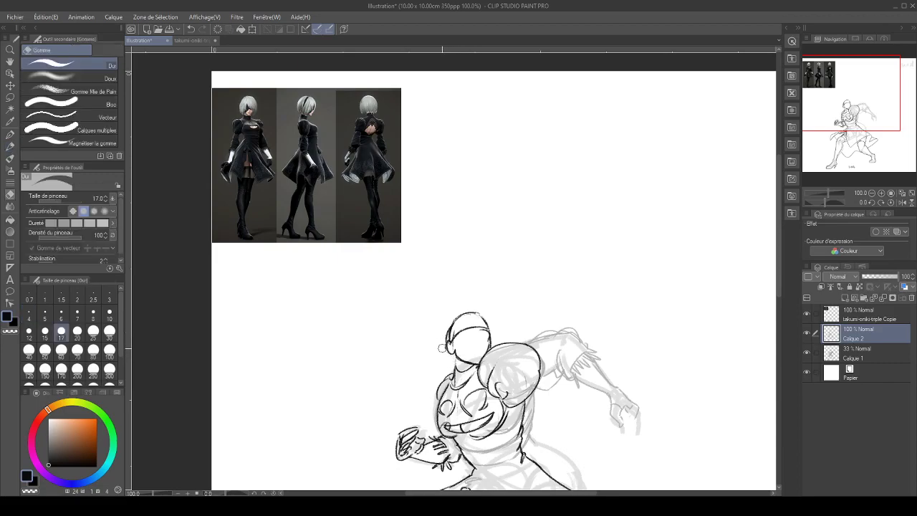
pyautogui.press('p')
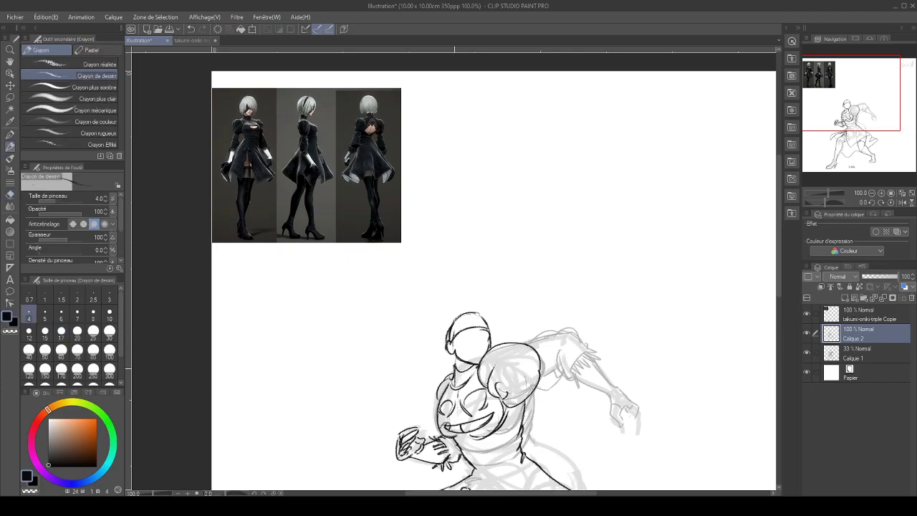
pyautogui.moveTo(457, 355); pyautogui.dragTo(453, 367)
pyautogui.press('e')
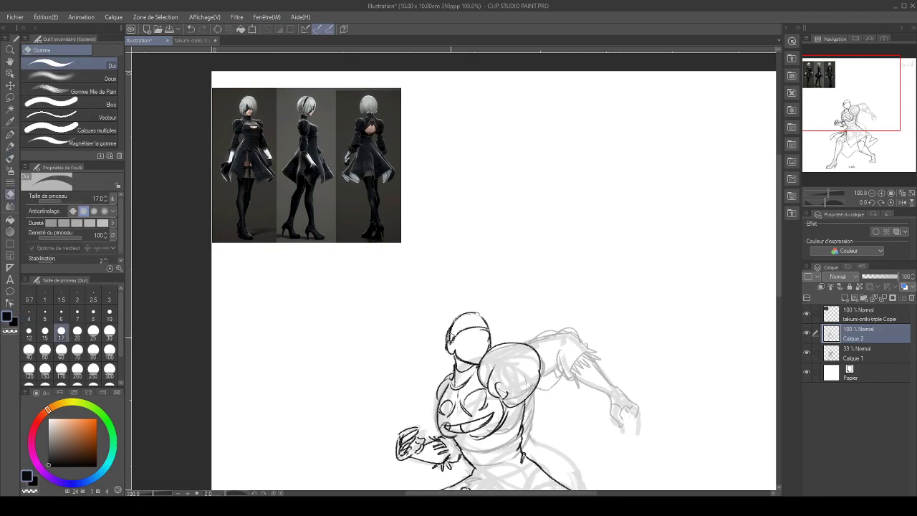
pyautogui.press('p')
pyautogui.moveTo(448, 342); pyautogui.dragTo(452, 328)
pyautogui.press('e')
pyautogui.press('p')
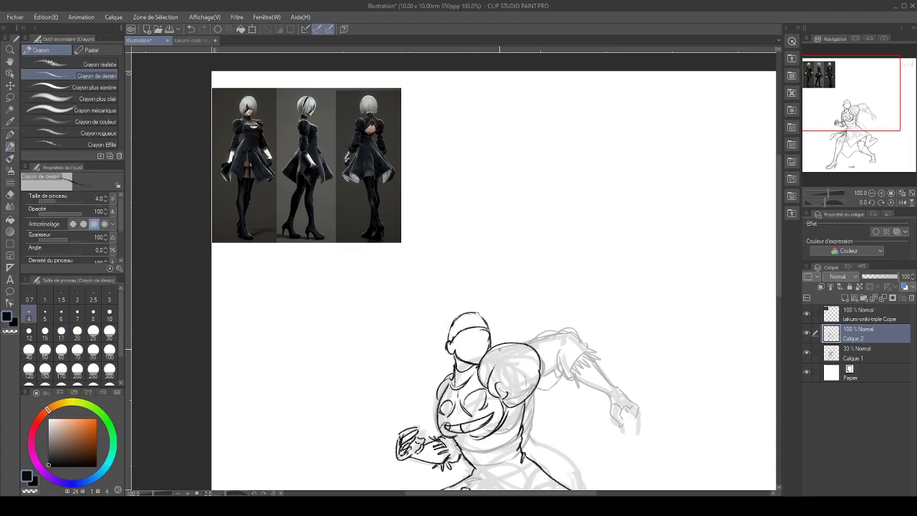
# Sketch the face's contour, blindfold edges and crossing guide lines inside the head
pyautogui.moveTo(479, 328)
pyautogui.mouseDown()
pyautogui.moveTo(479, 349)
pyautogui.moveTo(482, 339)
pyautogui.mouseUp()
pyautogui.press('e')
pyautogui.press('p')
pyautogui.press('e')
pyautogui.press('p')
pyautogui.moveTo(464, 345); pyautogui.dragTo(470, 357)
pyautogui.moveTo(476, 341)
pyautogui.mouseDown()
pyautogui.moveTo(463, 362)
pyautogui.moveTo(470, 354)
pyautogui.mouseUp()
pyautogui.moveTo(464, 361); pyautogui.dragTo(452, 360)
pyautogui.moveTo(482, 330)
pyautogui.mouseDown()
pyautogui.moveTo(465, 320)
pyautogui.moveTo(465, 328)
pyautogui.mouseUp()
# Handwrite the note "Tête → Donc Cheveux" above the figure, with a return arrow curving back below it
pyautogui.moveTo(468, 243)
pyautogui.mouseDown()
pyautogui.moveTo(483, 240)
pyautogui.moveTo(476, 254)
pyautogui.mouseUp()
pyautogui.moveTo(478, 250)
pyautogui.mouseDown()
pyautogui.moveTo(500, 243)
pyautogui.moveTo(494, 268)
pyautogui.moveTo(543, 256)
pyautogui.moveTo(535, 262)
pyautogui.mouseUp()
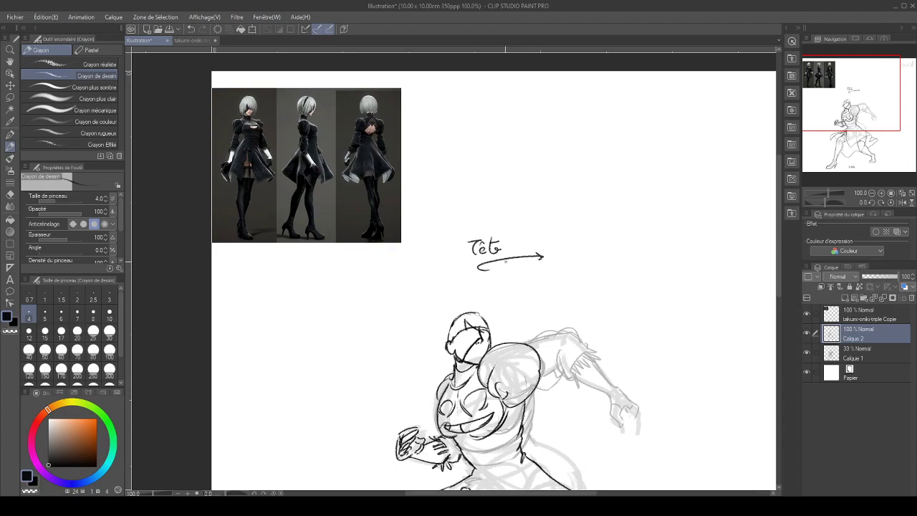
pyautogui.moveTo(553, 231); pyautogui.dragTo(561, 244)
pyautogui.moveTo(564, 237)
pyautogui.mouseDown()
pyautogui.moveTo(589, 241)
pyautogui.moveTo(557, 259)
pyautogui.moveTo(580, 265)
pyautogui.moveTo(641, 254)
pyautogui.mouseUp()
pyautogui.moveTo(587, 293)
pyautogui.mouseDown()
pyautogui.moveTo(550, 284)
pyautogui.moveTo(566, 288)
pyautogui.mouseUp()
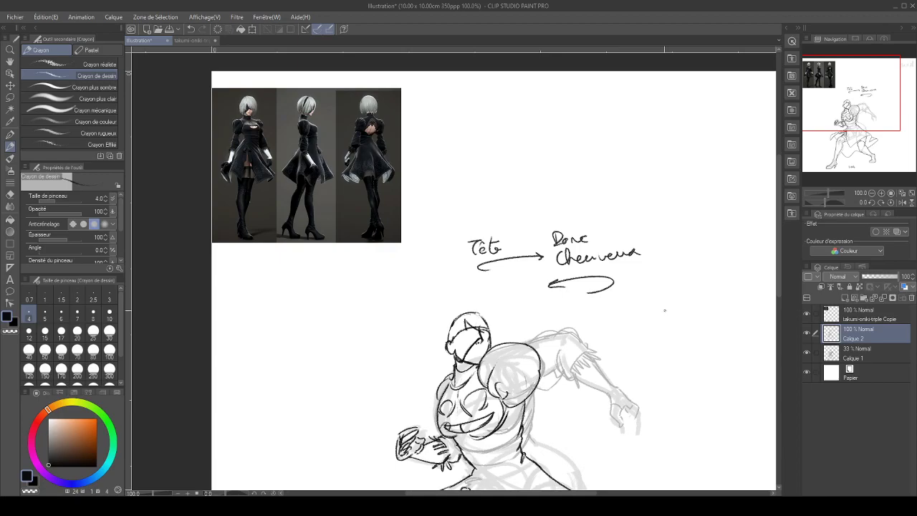
# Erase part of the lines inside the head, redraw the blindfold's edge and outline the hair hanging behind the face
pyautogui.press('e')
pyautogui.moveTo(467, 319)
pyautogui.mouseDown()
pyautogui.moveTo(484, 334)
pyautogui.moveTo(464, 329)
pyautogui.moveTo(457, 338)
pyautogui.mouseUp()
pyautogui.press('p')
pyautogui.moveTo(487, 339); pyautogui.dragTo(493, 336)
pyautogui.moveTo(468, 331); pyautogui.dragTo(459, 336)
pyautogui.moveTo(447, 358)
pyautogui.mouseDown()
pyautogui.moveTo(451, 344)
pyautogui.moveTo(444, 367)
pyautogui.mouseUp()
pyautogui.moveTo(463, 320)
pyautogui.mouseDown()
pyautogui.moveTo(449, 353)
pyautogui.moveTo(455, 330)
pyautogui.mouseUp()
pyautogui.moveTo(451, 374)
pyautogui.mouseDown()
pyautogui.moveTo(429, 340)
pyautogui.moveTo(447, 320)
pyautogui.mouseUp()
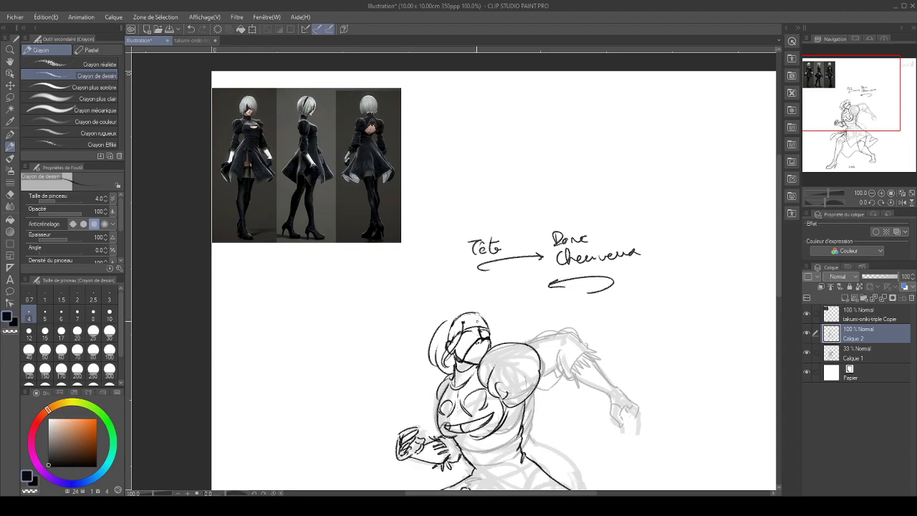
# Draw the fringe over the blindfold, the hair outline on the face's other side and the crown, undoing the last crown stroke
pyautogui.moveTo(466, 318)
pyautogui.mouseDown()
pyautogui.moveTo(443, 337)
pyautogui.moveTo(468, 320)
pyautogui.mouseUp()
pyautogui.moveTo(473, 322)
pyautogui.mouseDown()
pyautogui.moveTo(458, 351)
pyautogui.moveTo(485, 328)
pyautogui.moveTo(486, 354)
pyautogui.mouseUp()
pyautogui.moveTo(493, 312); pyautogui.dragTo(496, 346)
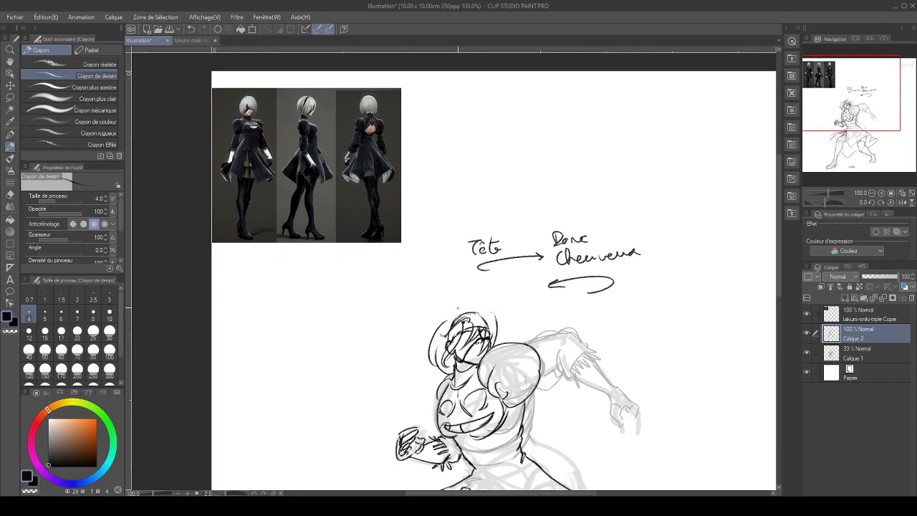
pyautogui.moveTo(462, 311); pyautogui.dragTo(440, 328)
pyautogui.moveTo(464, 314); pyautogui.dragTo(449, 319)
pyautogui.moveTo(458, 313); pyautogui.dragTo(494, 314)
pyautogui.hotkey('ctrl', 'z')
# Complete the bob's outer outline and add inner strands along the back and over the blindfold
pyautogui.moveTo(477, 306)
pyautogui.mouseDown()
pyautogui.moveTo(494, 338)
pyautogui.moveTo(460, 311)
pyautogui.moveTo(490, 324)
pyautogui.moveTo(477, 311)
pyautogui.moveTo(439, 334)
pyautogui.mouseUp()
pyautogui.moveTo(442, 356); pyautogui.dragTo(433, 377)
pyautogui.moveTo(453, 341)
pyautogui.mouseDown()
pyautogui.moveTo(431, 372)
pyautogui.moveTo(427, 364)
pyautogui.mouseUp()
pyautogui.moveTo(457, 311)
pyautogui.mouseDown()
pyautogui.moveTo(431, 349)
pyautogui.moveTo(439, 377)
pyautogui.mouseUp()
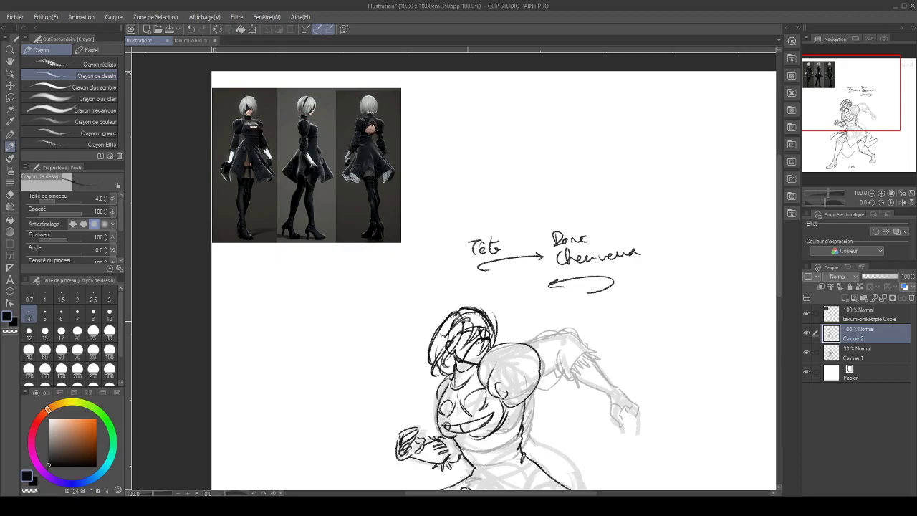
pyautogui.moveTo(464, 322)
pyautogui.mouseDown()
pyautogui.moveTo(473, 333)
pyautogui.moveTo(460, 348)
pyautogui.moveTo(486, 328)
pyautogui.moveTo(474, 356)
pyautogui.moveTo(487, 349)
pyautogui.mouseUp()
pyautogui.moveTo(480, 348); pyautogui.dragTo(472, 355)
# Fill the blindfold area beside the fringe with near-black using the pencil at size 10
pyautogui.press(']')
pyautogui.press(']')
pyautogui.press(']')
pyautogui.press(']')
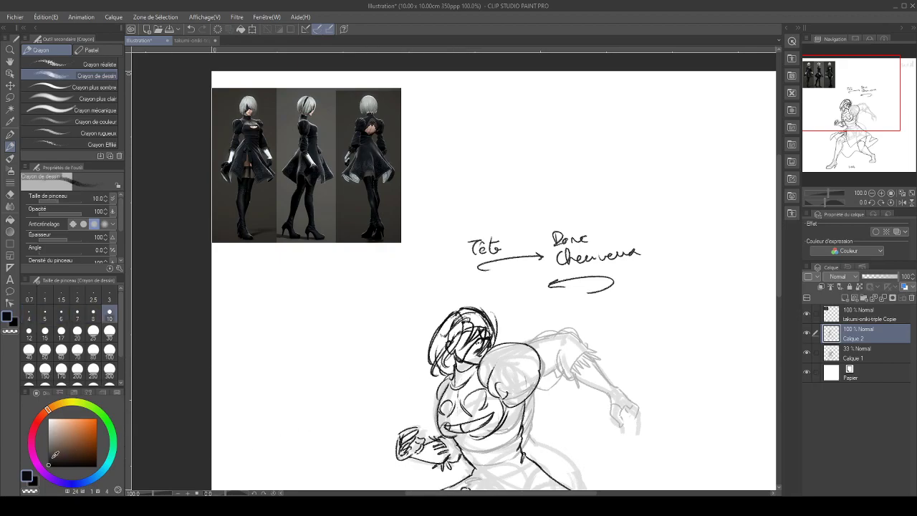
pyautogui.click(50, 461)
pyautogui.moveTo(454, 348)
pyautogui.mouseDown()
pyautogui.moveTo(457, 357)
pyautogui.moveTo(465, 331)
pyautogui.moveTo(466, 343)
pyautogui.mouseUp()
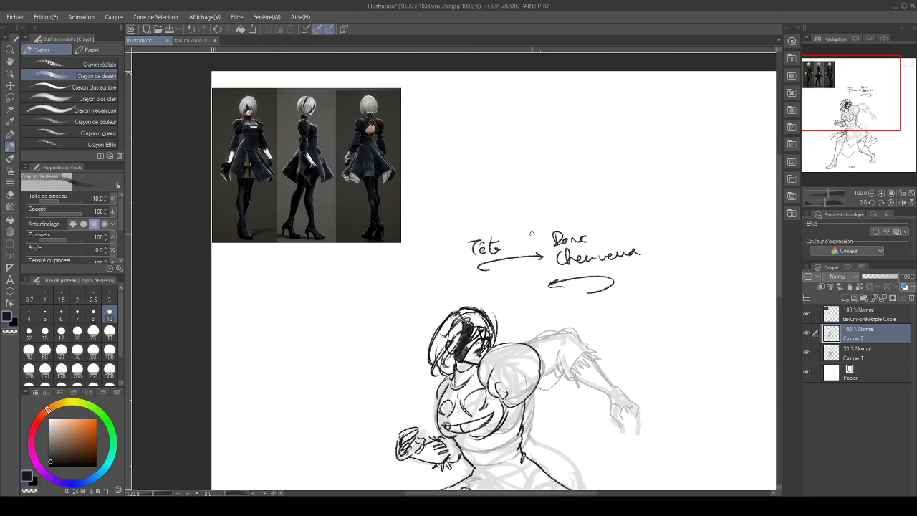
# Finish filling the blindfold in near-black with the Gouache brush, reducing its size to 6 for the edges
pyautogui.press('b')
pyautogui.moveTo(457, 352)
pyautogui.mouseDown()
pyautogui.moveTo(456, 360)
pyautogui.moveTo(485, 329)
pyautogui.moveTo(480, 337)
pyautogui.mouseUp()
pyautogui.press('[')
pyautogui.press('[')
pyautogui.press('[')
pyautogui.press('[')
pyautogui.press('[')
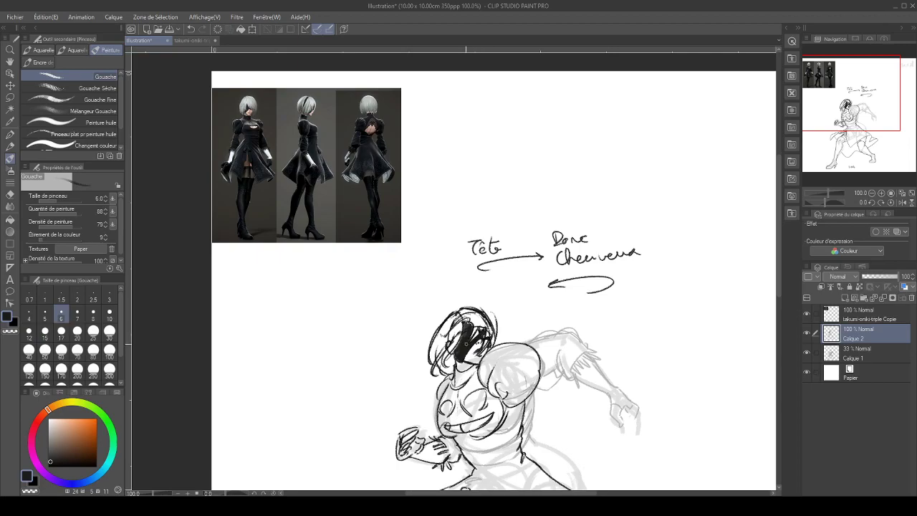
pyautogui.moveTo(463, 333); pyautogui.dragTo(451, 352)
# Choose a muted grey-blue and add a new layer directly above the Calque 1 sketch layer
pyautogui.click(50, 422)
pyautogui.click(50, 436)
pyautogui.click(103, 473)
pyautogui.click(55, 437)
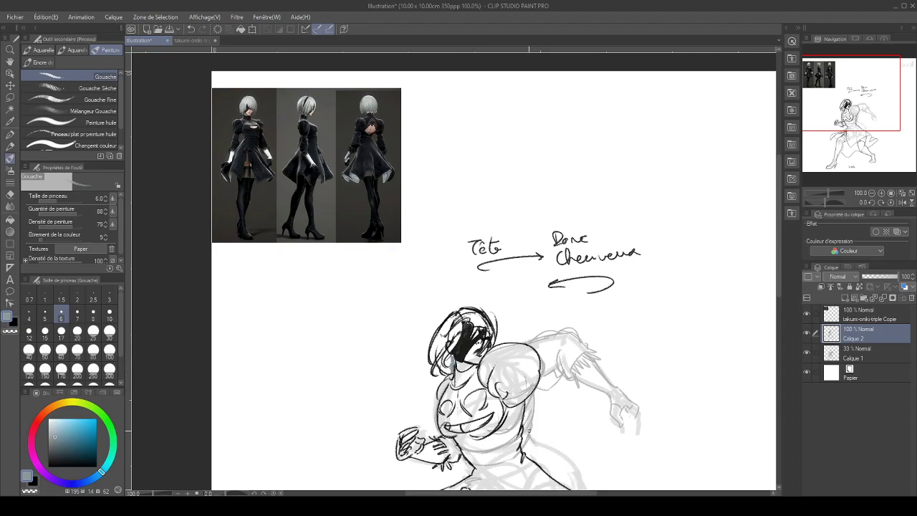
pyautogui.click(863, 355)
pyautogui.click(845, 297)
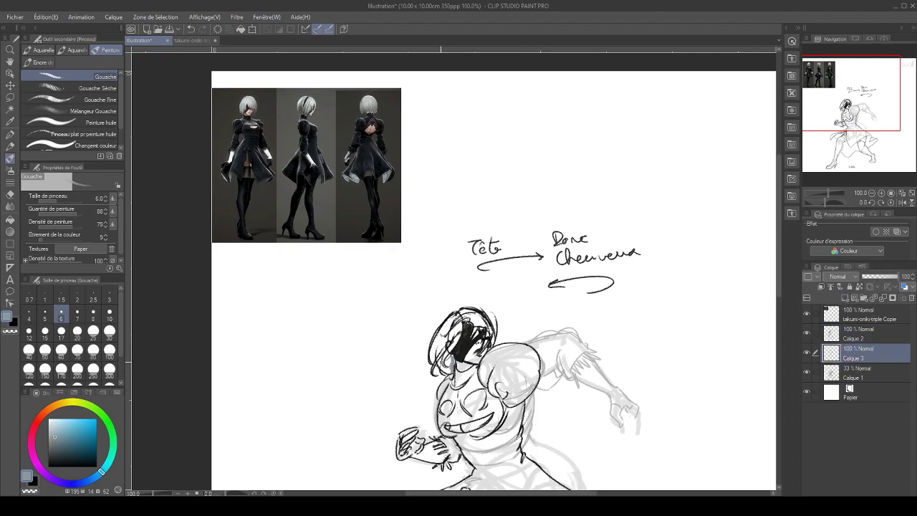
# Paint the hair grey-blue beneath the line art with an enlarged Gouache brush and settle on brush size 10
pyautogui.press(']')
pyautogui.press(']')
pyautogui.press(']')
pyautogui.press(']')
pyautogui.moveTo(448, 369)
pyautogui.mouseDown()
pyautogui.moveTo(434, 340)
pyautogui.moveTo(447, 327)
pyautogui.moveTo(453, 348)
pyautogui.moveTo(454, 314)
pyautogui.moveTo(469, 317)
pyautogui.moveTo(478, 320)
pyautogui.moveTo(483, 352)
pyautogui.moveTo(487, 333)
pyautogui.moveTo(492, 344)
pyautogui.moveTo(464, 311)
pyautogui.moveTo(482, 320)
pyautogui.mouseUp()
pyautogui.press('[')
pyautogui.press('[')
pyautogui.press('[')
pyautogui.press('[')
pyautogui.press(']')
pyautogui.press(']')
pyautogui.press(']')
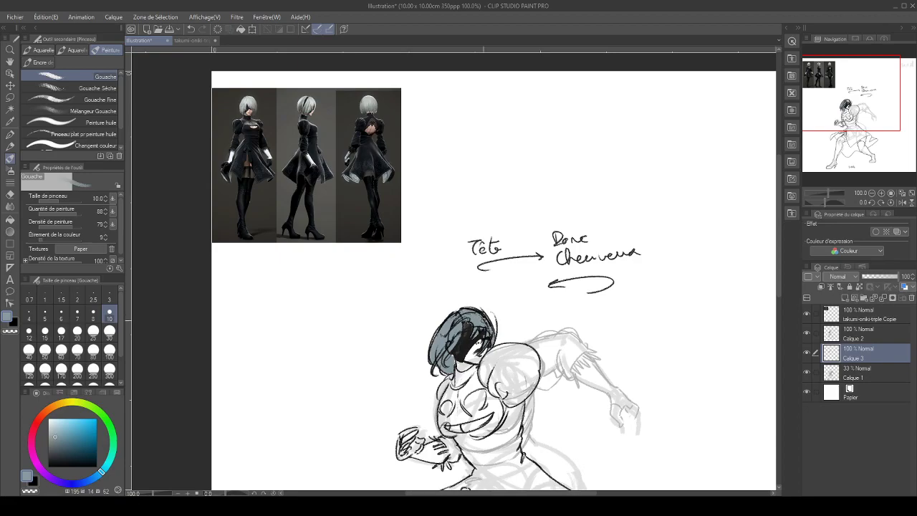
# Choose a pale grey-green and paint the lighter area on the top of the hair near the fringe
pyautogui.click(58, 424)
pyautogui.click(113, 440)
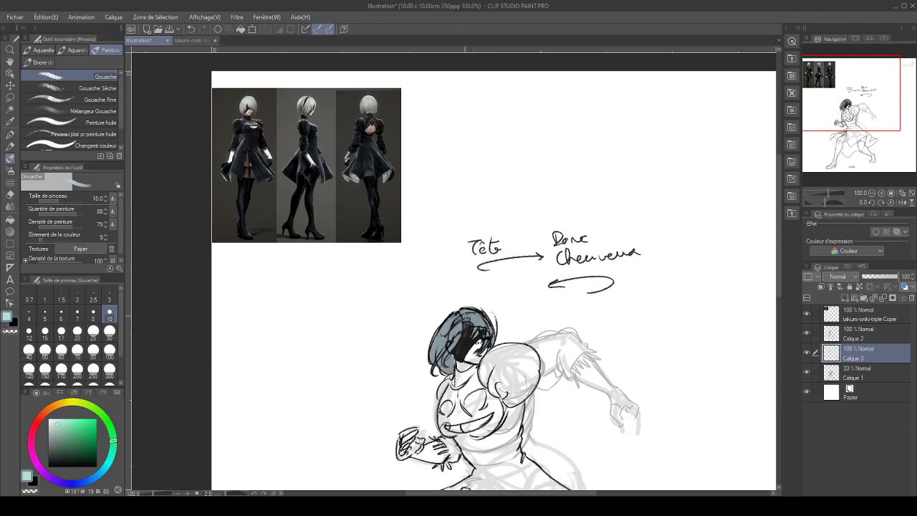
pyautogui.click(54, 421)
pyautogui.click(53, 427)
pyautogui.moveTo(482, 325)
pyautogui.mouseDown()
pyautogui.moveTo(478, 314)
pyautogui.moveTo(474, 334)
pyautogui.mouseUp()
# Enlarge the brush to size 17, sample the hair's grey-blue and paint over the crown
pyautogui.press(']')
pyautogui.press(']')
pyautogui.press(']')
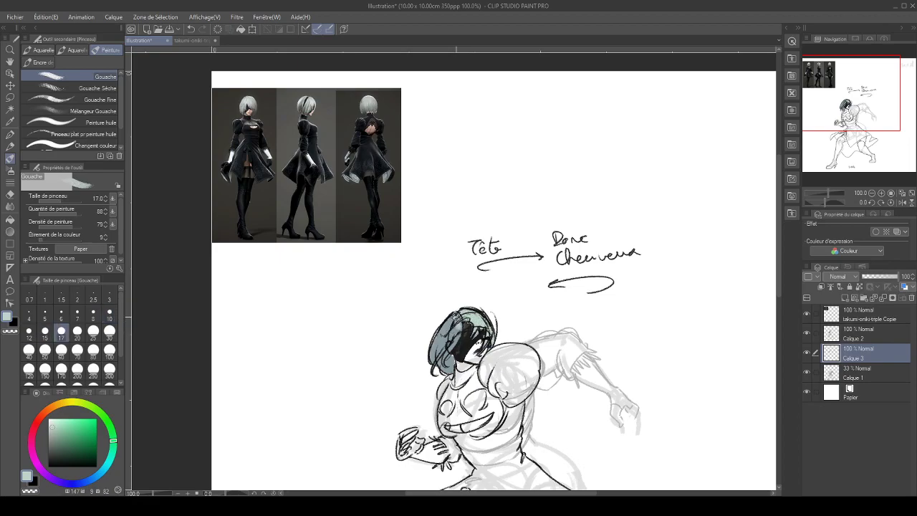
pyautogui.press('e')
pyautogui.press('b')
pyautogui.keyDown('alt'); pyautogui.click(449, 324); pyautogui.keyUp('alt')
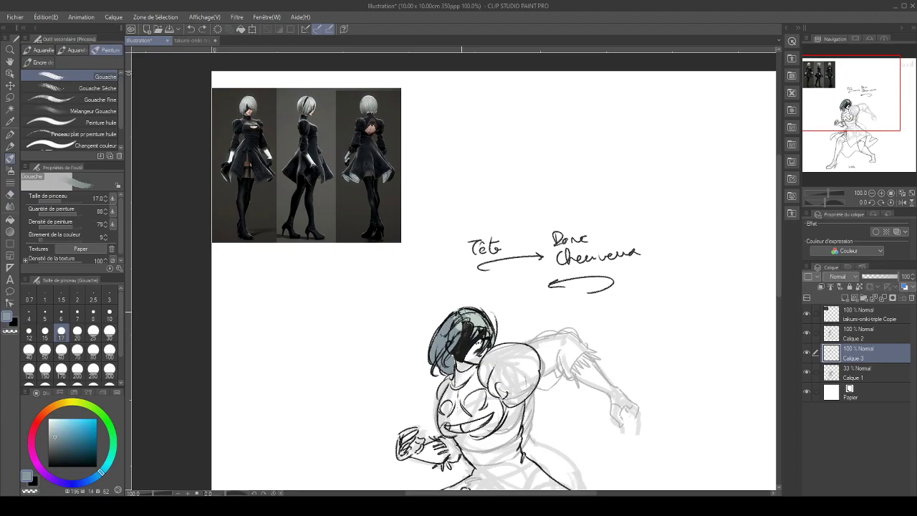
pyautogui.moveTo(465, 311); pyautogui.dragTo(470, 318)
# Sample the blindfold's dark tone, lighten it to dark grey and paint the puff sleeve and bodice with a brush up to size 40
pyautogui.keyDown('alt'); pyautogui.click(463, 351); pyautogui.keyUp('alt')
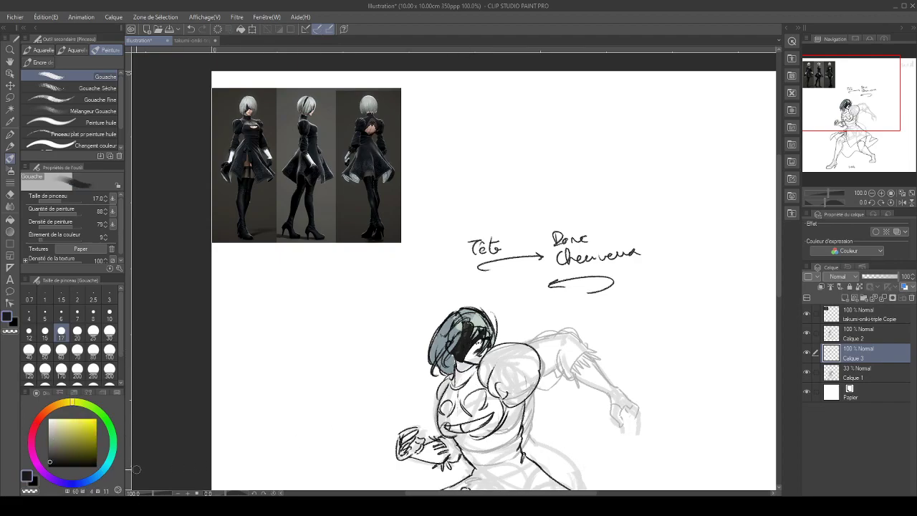
pyautogui.click(52, 453)
pyautogui.moveTo(491, 357)
pyautogui.mouseDown()
pyautogui.moveTo(510, 397)
pyautogui.moveTo(530, 361)
pyautogui.moveTo(527, 372)
pyautogui.moveTo(526, 358)
pyautogui.moveTo(496, 359)
pyautogui.moveTo(503, 351)
pyautogui.moveTo(521, 371)
pyautogui.mouseUp()
pyautogui.press(']')
pyautogui.press(']')
pyautogui.press(']')
pyautogui.press(']')
pyautogui.moveTo(448, 390)
pyautogui.mouseDown()
pyautogui.moveTo(453, 427)
pyautogui.moveTo(451, 403)
pyautogui.moveTo(466, 402)
pyautogui.moveTo(472, 386)
pyautogui.moveTo(474, 435)
pyautogui.moveTo(499, 408)
pyautogui.moveTo(480, 455)
pyautogui.mouseUp()
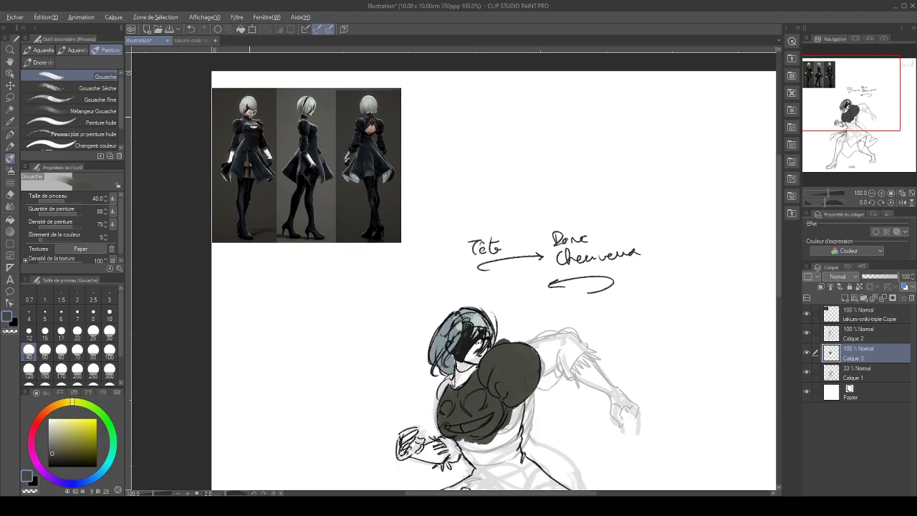
# Sample a skin tone from the reference and paint the bodice's chest opening with the brush at size 20
pyautogui.keyDown('alt'); pyautogui.click(253, 112); pyautogui.keyUp('alt')
pyautogui.press('[')
pyautogui.press('[')
pyautogui.press('[')
pyautogui.moveTo(444, 429); pyautogui.dragTo(484, 419)
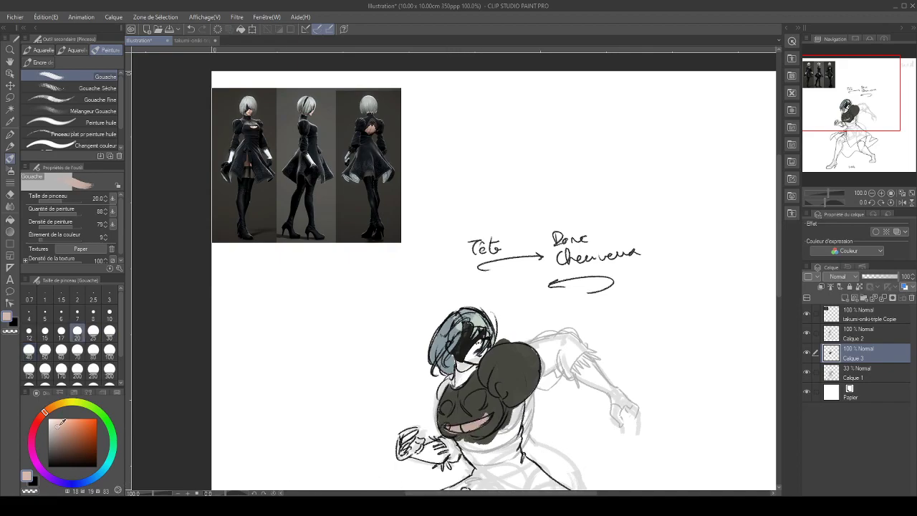
# Lighten the skin tone, shift it to a warm peach, and paint the chest opening, neck and face
pyautogui.click(60, 418)
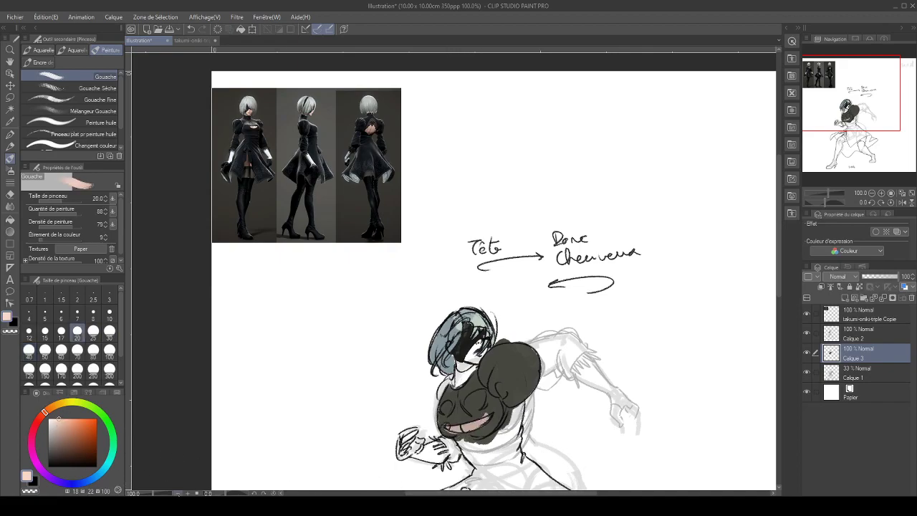
pyautogui.moveTo(449, 428); pyautogui.dragTo(490, 417)
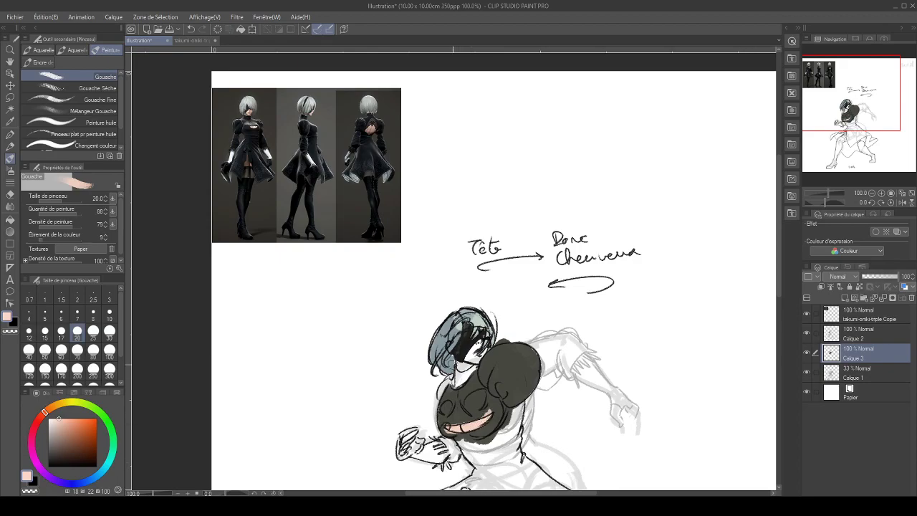
pyautogui.click(55, 408)
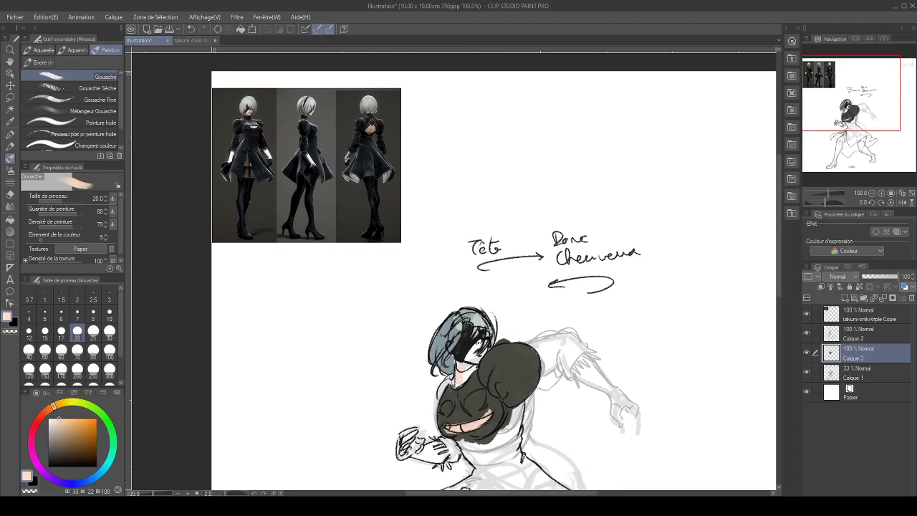
pyautogui.moveTo(450, 428); pyautogui.dragTo(487, 418)
pyautogui.moveTo(462, 361)
pyautogui.mouseDown()
pyautogui.moveTo(478, 345)
pyautogui.moveTo(476, 363)
pyautogui.moveTo(463, 366)
pyautogui.mouseUp()
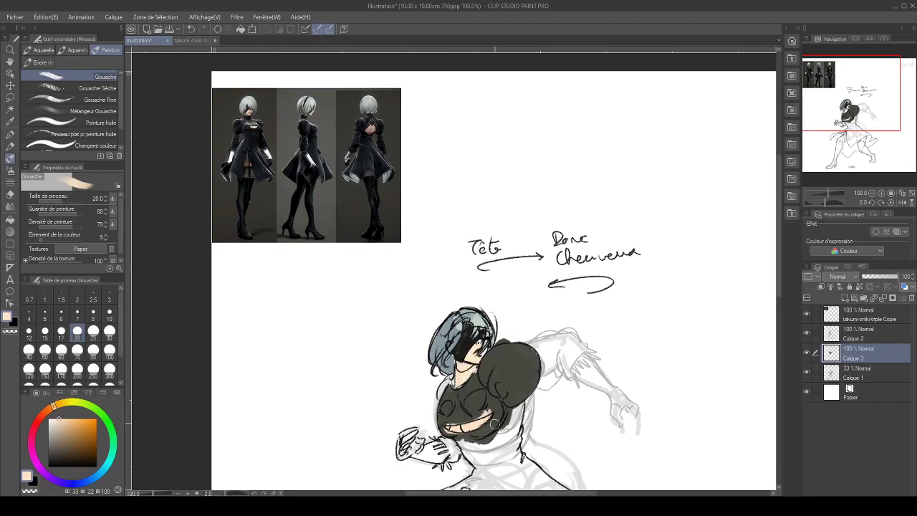
# Sample the sleeve's dark grey, change it to a bluish near-black, and repaint the round puff sleeve at brush size 50
pyautogui.keyDown('alt'); pyautogui.click(515, 377); pyautogui.keyUp('alt')
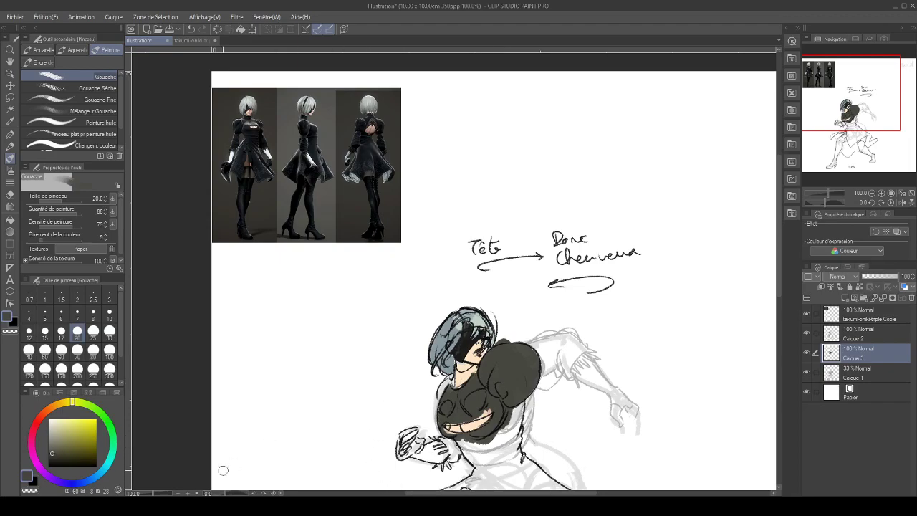
pyautogui.click(52, 460)
pyautogui.click(75, 485)
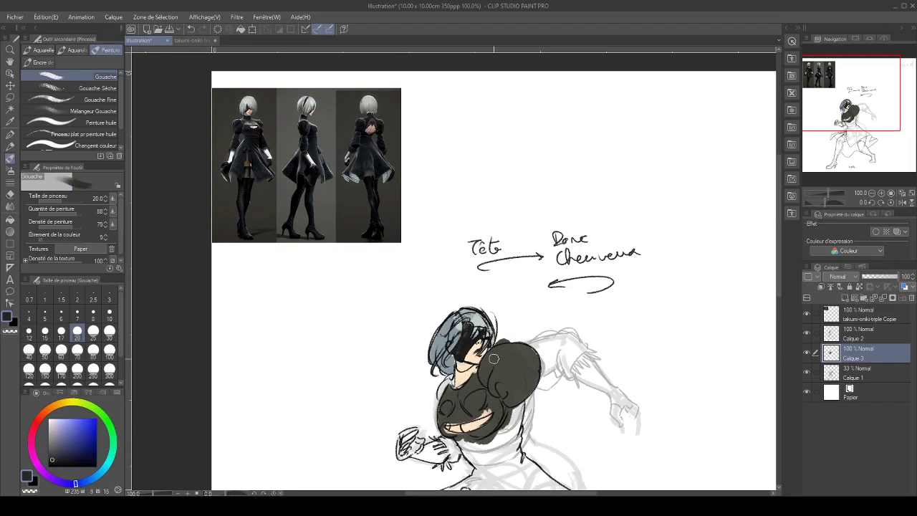
pyautogui.press(']')
pyautogui.press(']')
pyautogui.press(']')
pyautogui.press(']')
pyautogui.moveTo(501, 356)
pyautogui.mouseDown()
pyautogui.moveTo(488, 375)
pyautogui.moveTo(491, 369)
pyautogui.moveTo(514, 395)
pyautogui.moveTo(528, 375)
pyautogui.moveTo(496, 367)
pyautogui.moveTo(512, 398)
pyautogui.mouseUp()
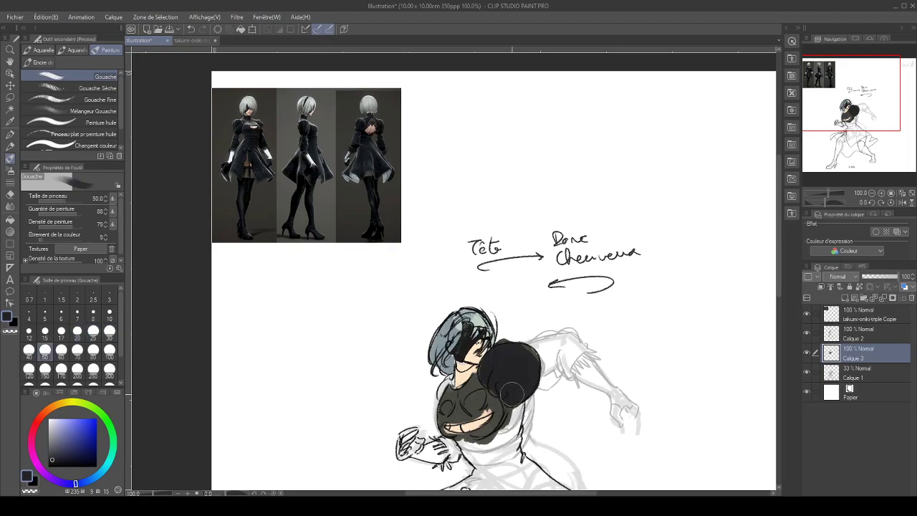
# Sample the puff sleeve's near-black and paint the other shoulder and the bent arm's sleeve with the brush at size 15
pyautogui.keyDown('alt'); pyautogui.click(476, 407); pyautogui.keyUp('alt')
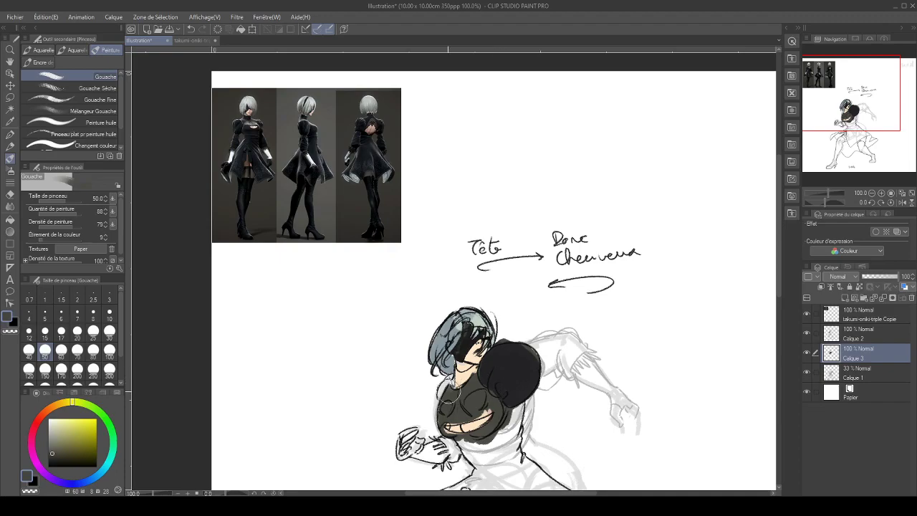
pyautogui.keyDown('alt'); pyautogui.click(509, 374); pyautogui.keyUp('alt')
pyautogui.press('[')
pyautogui.press('[')
pyautogui.press('[')
pyautogui.press('[')
pyautogui.press('[')
pyautogui.press('[')
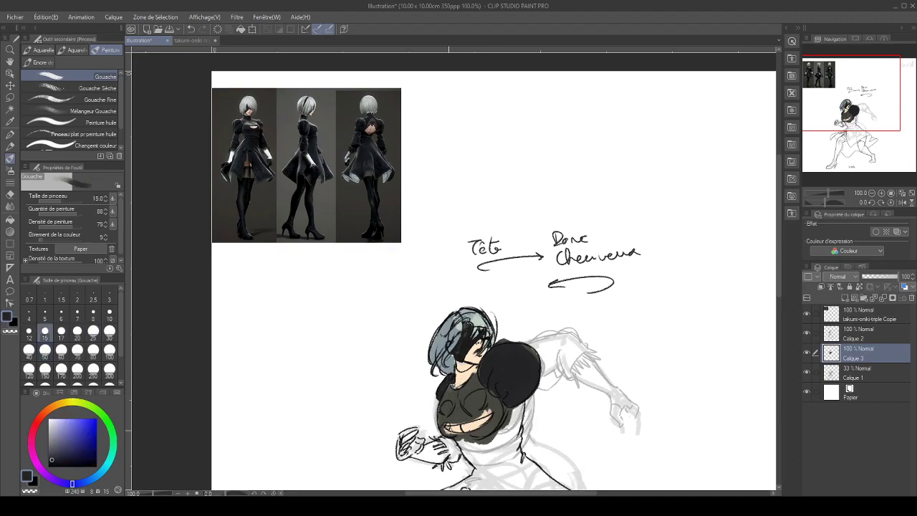
pyautogui.moveTo(445, 442); pyautogui.dragTo(456, 458)
# Sample the bodice's dark grey and paint the extended arm's upper sleeve with the brush at size 30
pyautogui.moveTo(841, 107); pyautogui.dragTo(852, 113)
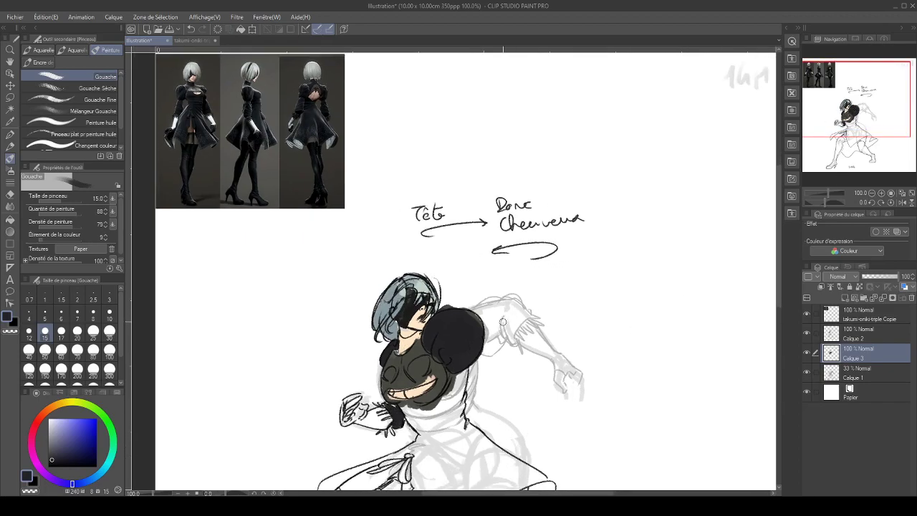
pyautogui.moveTo(484, 335); pyautogui.dragTo(474, 313)
pyautogui.keyDown('alt'); pyautogui.click(434, 394); pyautogui.keyUp('alt')
pyautogui.press(']')
pyautogui.press(']')
pyautogui.press(']')
pyautogui.press(']')
pyautogui.press(']')
pyautogui.press('[')
pyautogui.press('[')
pyautogui.press('[')
pyautogui.press('[')
pyautogui.press(']')
pyautogui.press(']')
pyautogui.press(']')
pyautogui.moveTo(480, 311)
pyautogui.mouseDown()
pyautogui.moveTo(488, 333)
pyautogui.moveTo(481, 310)
pyautogui.moveTo(501, 308)
pyautogui.moveTo(482, 306)
pyautogui.moveTo(520, 311)
pyautogui.moveTo(495, 316)
pyautogui.moveTo(509, 318)
pyautogui.moveTo(510, 342)
pyautogui.moveTo(521, 341)
pyautogui.moveTo(501, 324)
pyautogui.moveTo(487, 348)
pyautogui.moveTo(502, 329)
pyautogui.mouseUp()
# Sample the dark grey again and touch up the bent arm's sleeve near the cuff with the brush at size 17
pyautogui.keyDown('alt'); pyautogui.click(467, 353); pyautogui.keyUp('alt')
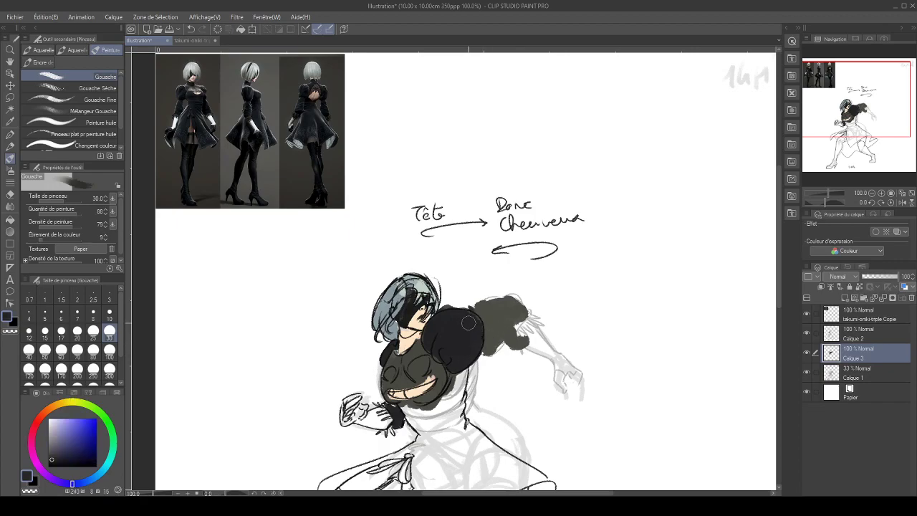
pyautogui.keyDown('alt'); pyautogui.click(392, 417); pyautogui.keyUp('alt')
pyautogui.press('[')
pyautogui.press('[')
pyautogui.press('[')
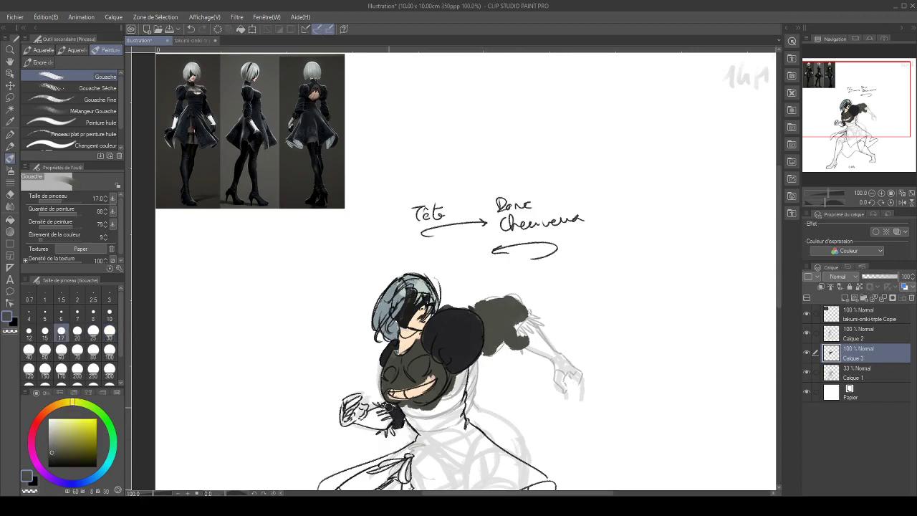
pyautogui.moveTo(394, 413)
pyautogui.mouseDown()
pyautogui.moveTo(393, 433)
pyautogui.moveTo(385, 409)
pyautogui.mouseUp()
# Paint near-black frills on the extended arm's cuff with a smaller brush, resample the sleeve's dark grey and set the brush to size 15
pyautogui.keyDown('alt'); pyautogui.click(458, 336); pyautogui.keyUp('alt')
pyautogui.press('[')
pyautogui.press('[')
pyautogui.press('[')
pyautogui.press('[')
pyautogui.moveTo(517, 334)
pyautogui.mouseDown()
pyautogui.moveTo(523, 351)
pyautogui.moveTo(520, 334)
pyautogui.moveTo(543, 320)
pyautogui.moveTo(515, 334)
pyautogui.moveTo(513, 324)
pyautogui.mouseUp()
pyautogui.keyDown('alt'); pyautogui.click(517, 326); pyautogui.keyUp('alt')
pyautogui.press(']')
pyautogui.press(']')
pyautogui.press(']')
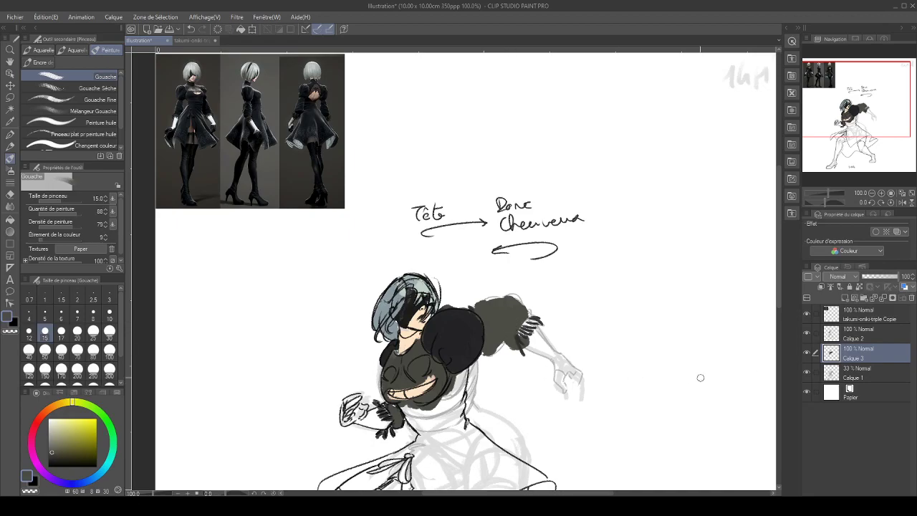
# Add a new layer beneath Calque 3, choose a pale icy blue and paint the extended arm's forearm
pyautogui.click(844, 298)
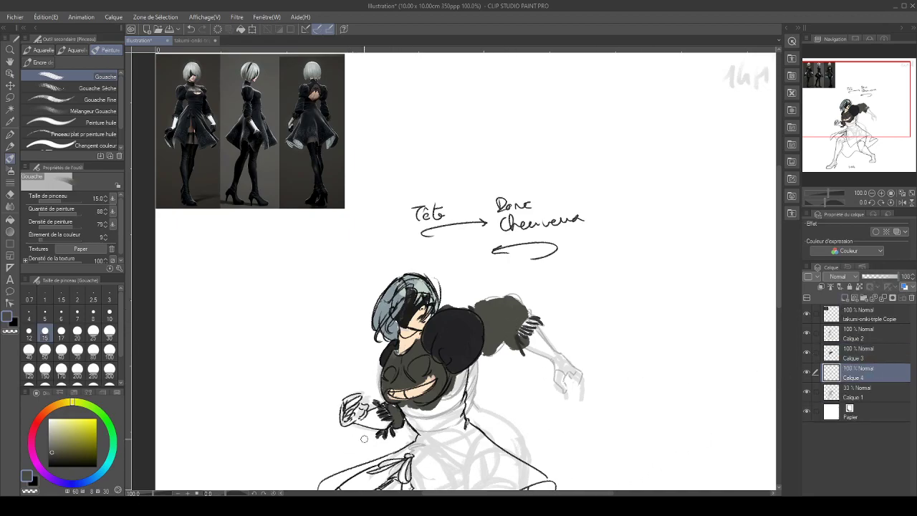
pyautogui.keyDown('alt'); pyautogui.click(423, 388); pyautogui.keyUp('alt')
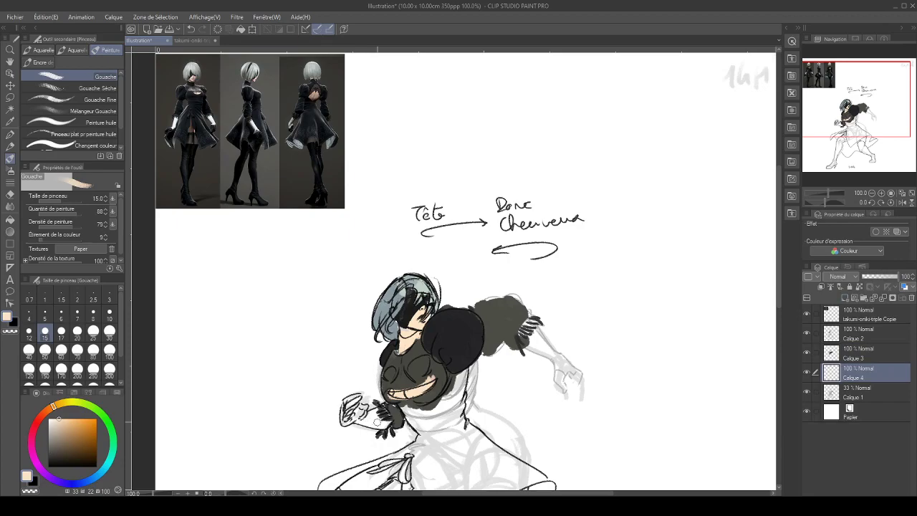
pyautogui.click(53, 422)
pyautogui.click(104, 467)
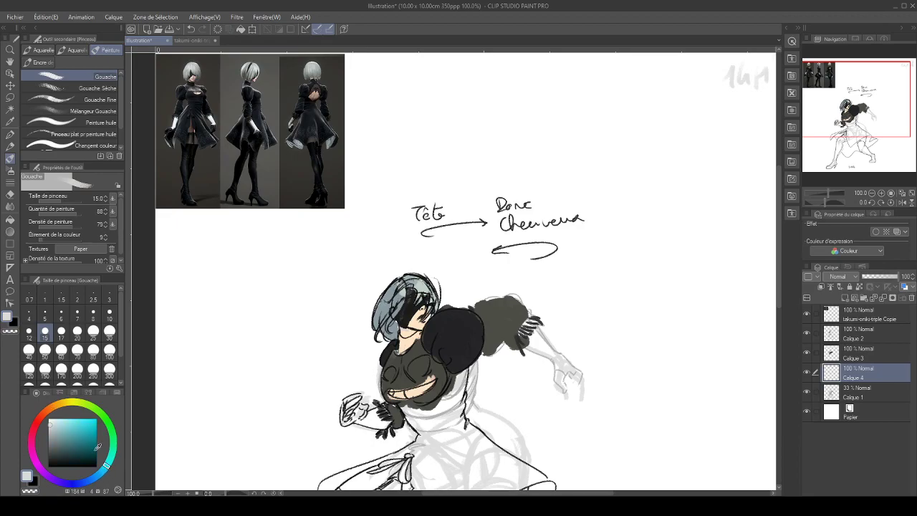
pyautogui.click(54, 419)
pyautogui.moveTo(527, 345)
pyautogui.mouseDown()
pyautogui.moveTo(573, 369)
pyautogui.moveTo(534, 333)
pyautogui.moveTo(538, 345)
pyautogui.mouseUp()
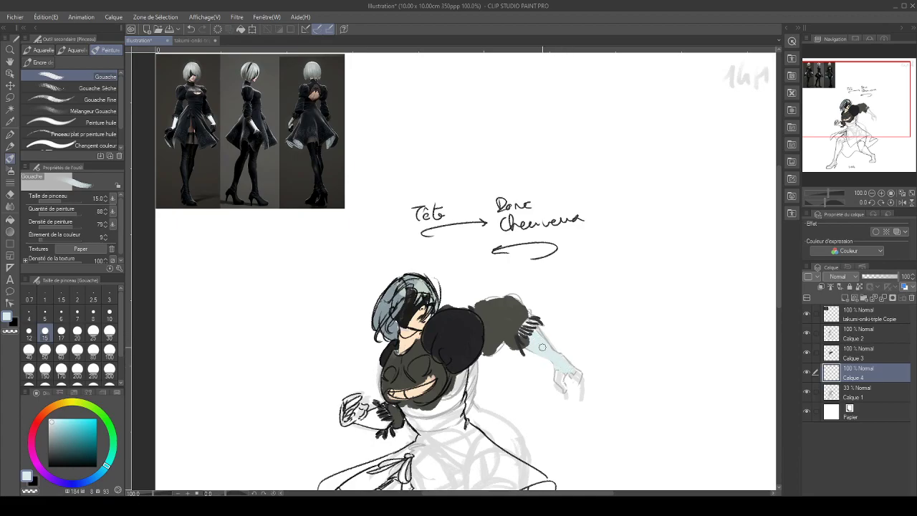
# Paint the bent arm's forearm in the pale blue and reduce the brush to size 6
pyautogui.moveTo(354, 417)
pyautogui.mouseDown()
pyautogui.moveTo(386, 424)
pyautogui.moveTo(367, 421)
pyautogui.mouseUp()
pyautogui.press('[')
pyautogui.press('[')
pyautogui.press('[')
pyautogui.press('[')
pyautogui.press('[')
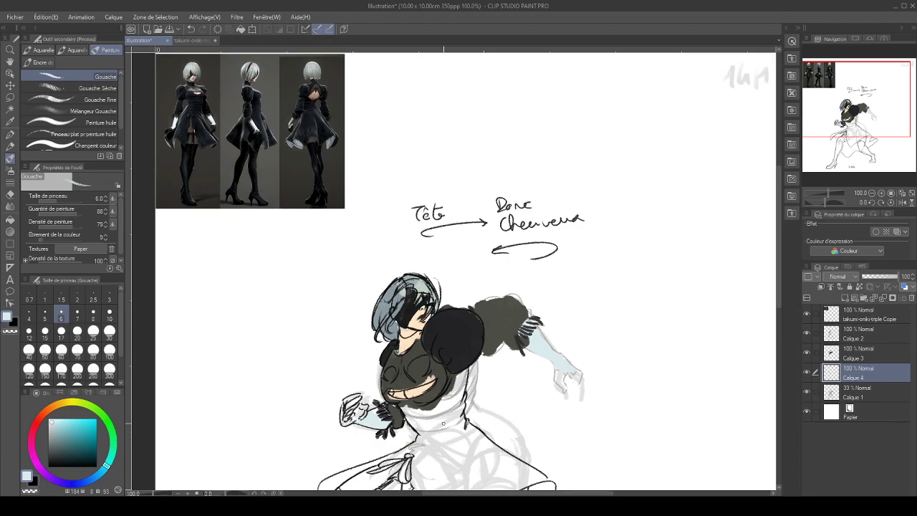
# Return to the Gouache brush, sample the puff sleeve's near-black and add a new layer above Calque 1
pyautogui.press('e')
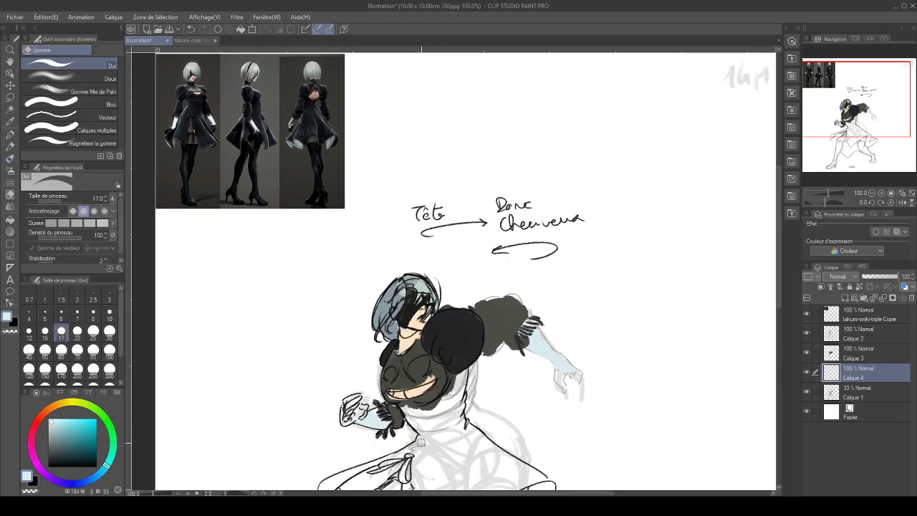
pyautogui.press('b')
pyautogui.keyDown('alt'); pyautogui.click(465, 338); pyautogui.keyUp('alt')
pyautogui.press(']')
pyautogui.press(']')
pyautogui.press(']')
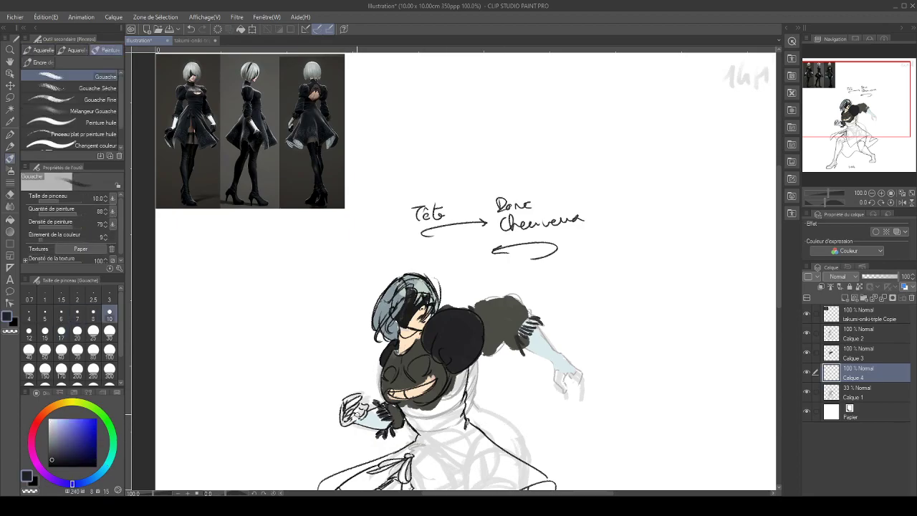
pyautogui.click(860, 391)
pyautogui.click(808, 393)
pyautogui.click(807, 392)
pyautogui.click(845, 298)
# Paint the bent arm's hand near-black at brush size 17 and the extended arm's hand at size 12
pyautogui.press(']')
pyautogui.press(']')
pyautogui.press(']')
pyautogui.moveTo(345, 403)
pyautogui.mouseDown()
pyautogui.moveTo(342, 423)
pyautogui.moveTo(349, 398)
pyautogui.moveTo(357, 395)
pyautogui.moveTo(351, 414)
pyautogui.moveTo(362, 404)
pyautogui.moveTo(351, 418)
pyautogui.mouseUp()
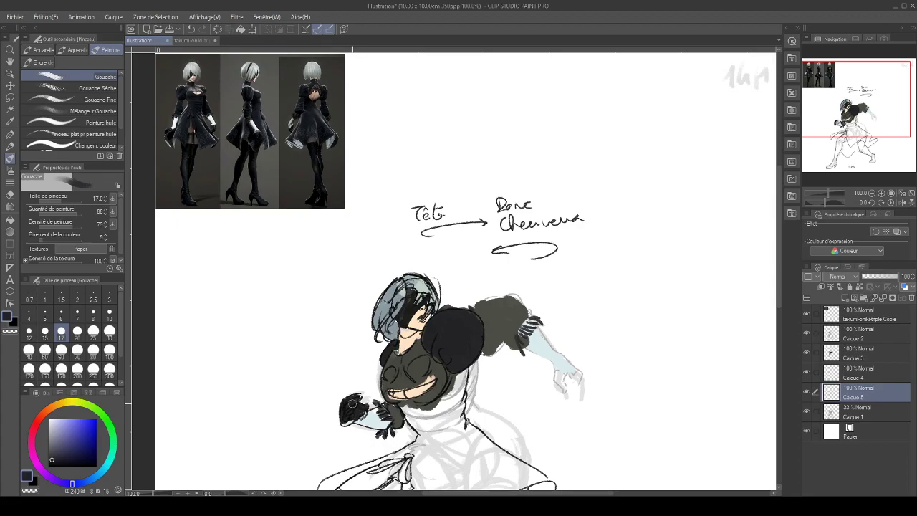
pyautogui.press('[')
pyautogui.press('[')
pyautogui.moveTo(558, 371)
pyautogui.mouseDown()
pyautogui.moveTo(563, 389)
pyautogui.moveTo(561, 377)
pyautogui.moveTo(577, 376)
pyautogui.moveTo(571, 373)
pyautogui.mouseUp()
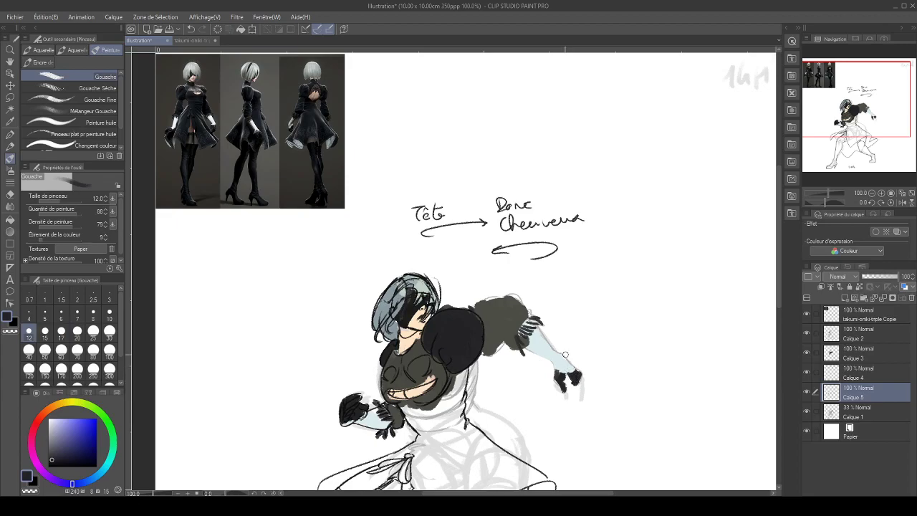
# Make the line-art layer Calque 2 active and take up the Crayon de dessin pencil with a reduced size
pyautogui.click(807, 334)
pyautogui.click(807, 334)
pyautogui.click(863, 333)
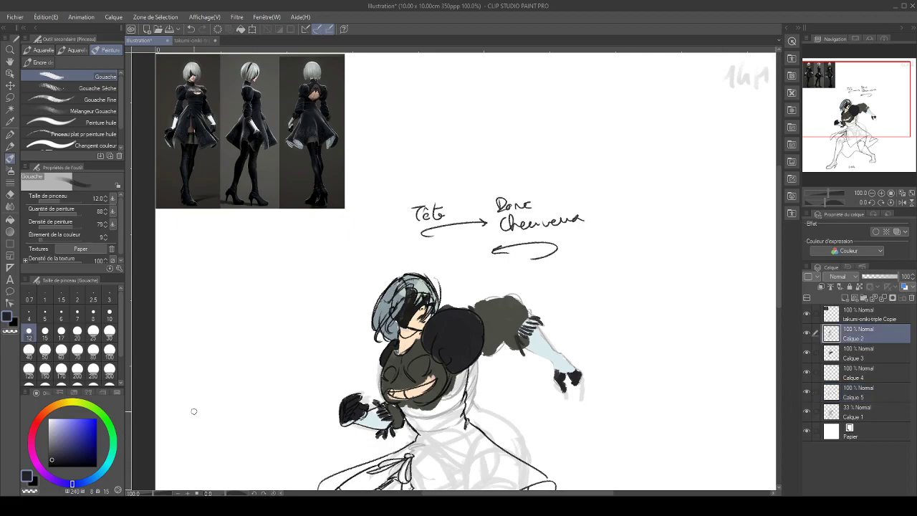
pyautogui.press('p')
pyautogui.press('p')
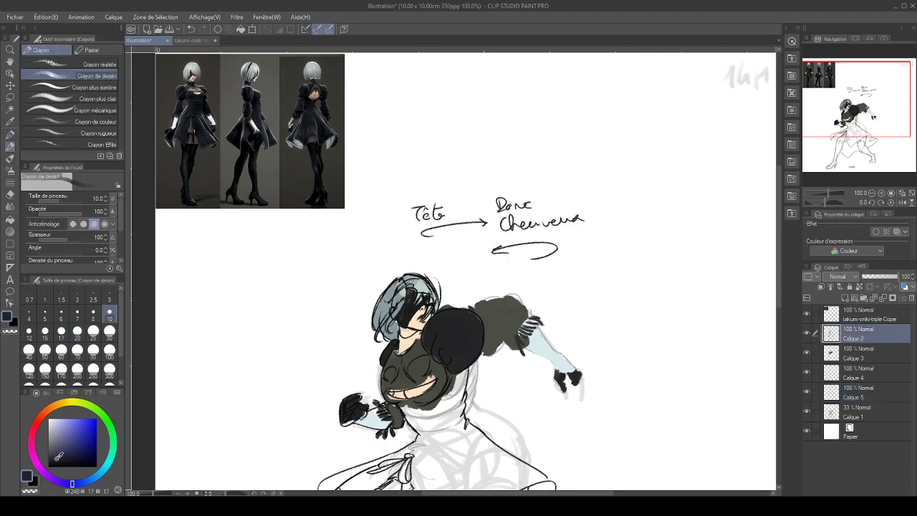
pyautogui.press('[')
pyautogui.press('[')
pyautogui.press('[')
# Test the pencil with a scribble beside the figure, settle on size 4 in black and undo the test strokes
pyautogui.moveTo(506, 374)
pyautogui.mouseDown()
pyautogui.moveTo(514, 403)
pyautogui.moveTo(536, 404)
pyautogui.moveTo(542, 426)
pyautogui.moveTo(559, 432)
pyautogui.mouseUp()
pyautogui.press('[')
pyautogui.press('[')
pyautogui.press('[')
pyautogui.press(']')
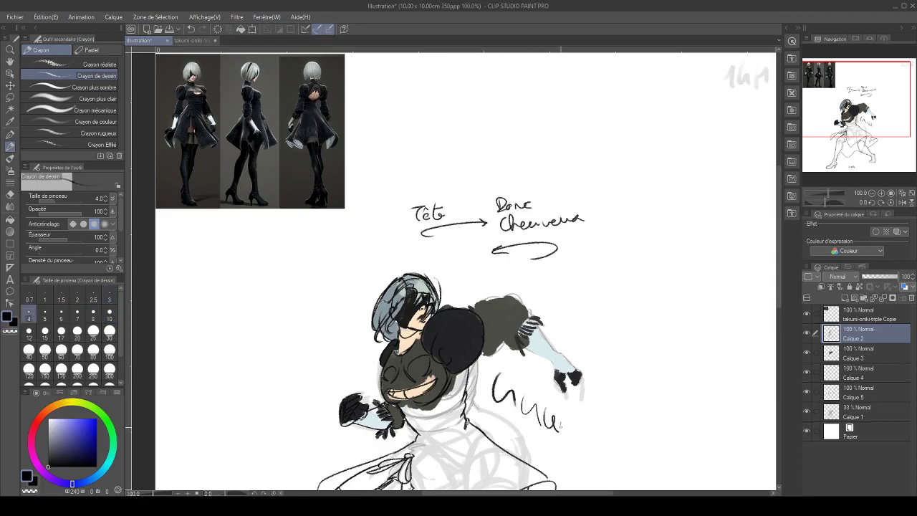
pyautogui.hotkey('ctrl', 'z')
pyautogui.hotkey('ctrl', 'z')
pyautogui.hotkey('ctrl', 'z')
pyautogui.hotkey('ctrl', 'z')
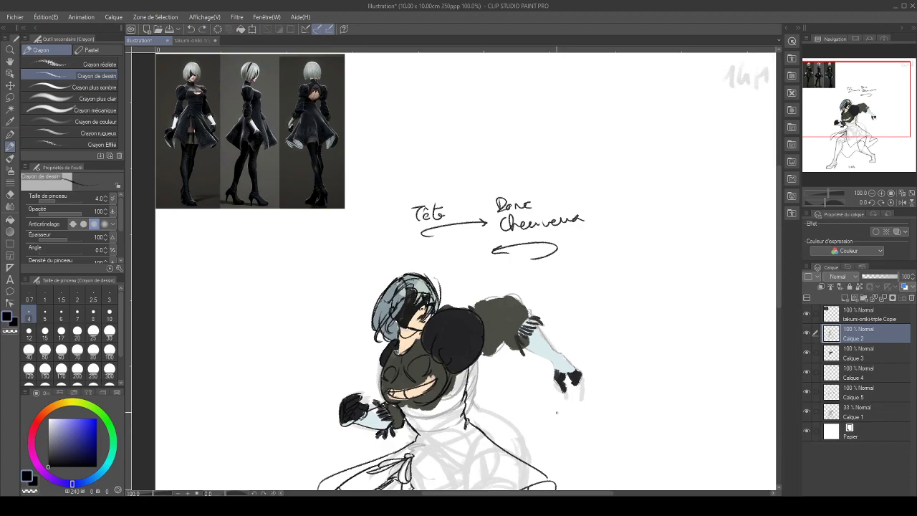
# Outline the extended arm's upper sleeve, its folds and the forearm with black pencil lines
pyautogui.moveTo(480, 358); pyautogui.dragTo(505, 343)
pyautogui.moveTo(471, 308); pyautogui.dragTo(516, 294)
pyautogui.moveTo(520, 349); pyautogui.dragTo(501, 329)
pyautogui.moveTo(515, 342); pyautogui.dragTo(552, 364)
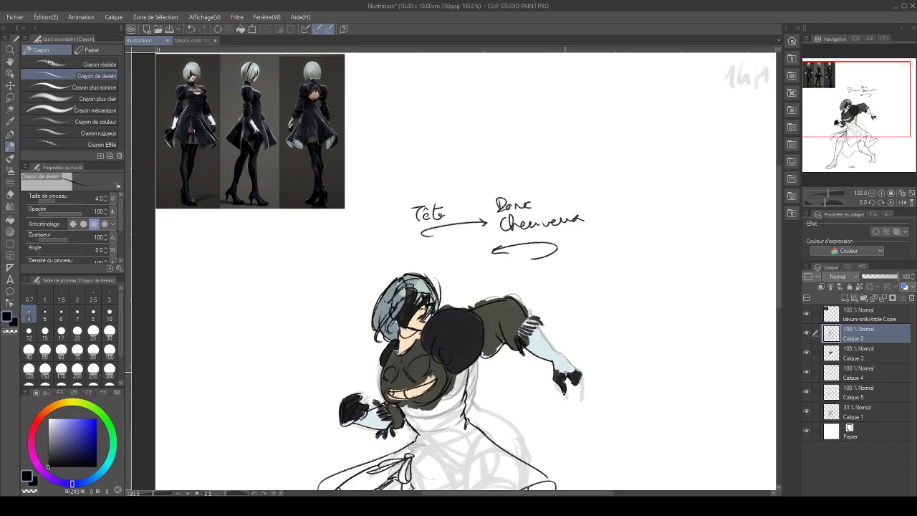
# Draw the extended hand's fingers and a long, thin sword blade pointing down from it to ankle level
pyautogui.moveTo(883, 112); pyautogui.dragTo(886, 138)
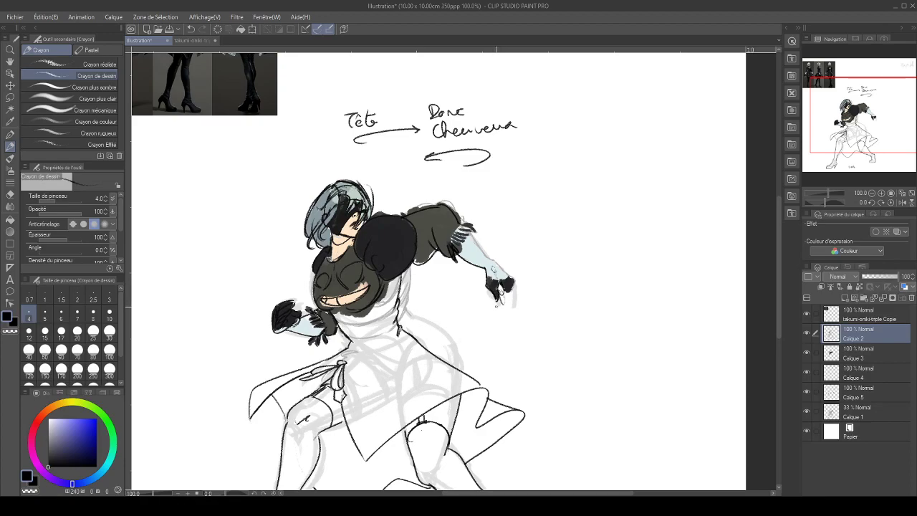
pyautogui.moveTo(508, 287); pyautogui.dragTo(505, 307)
pyautogui.moveTo(503, 295); pyautogui.dragTo(507, 474)
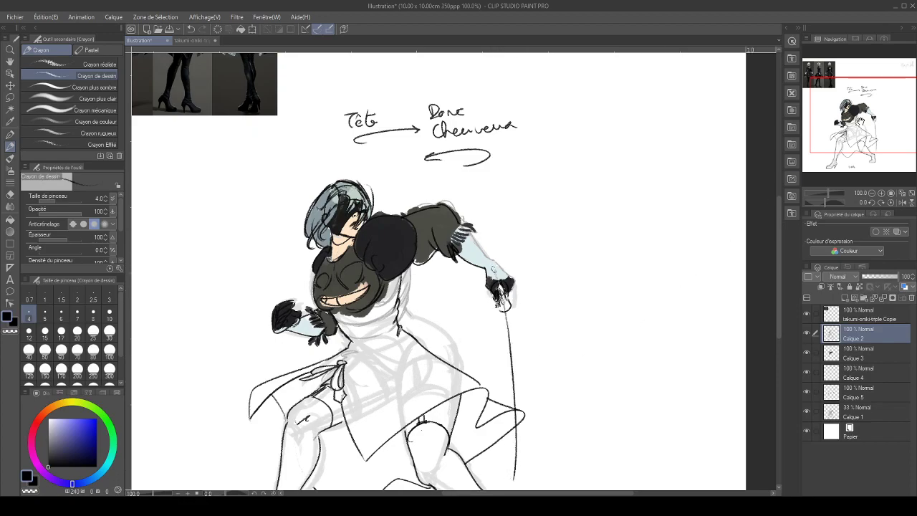
pyautogui.moveTo(861, 120); pyautogui.dragTo(875, 131)
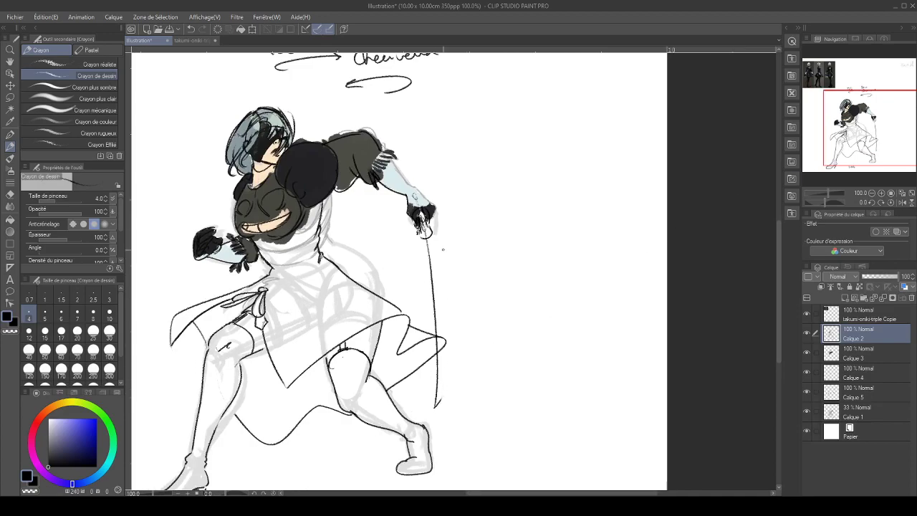
pyautogui.moveTo(426, 229); pyautogui.dragTo(442, 404)
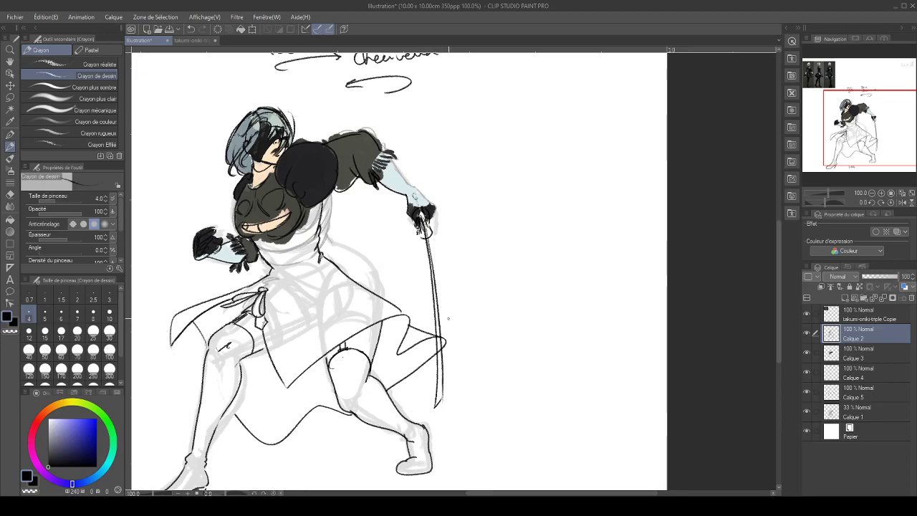
# Check what layers Calque 1 and Calque 5 contain by hiding and showing them, and make Calque 5 active
pyautogui.click(806, 412)
pyautogui.click(807, 413)
pyautogui.click(807, 414)
pyautogui.click(807, 414)
pyautogui.click(807, 391)
pyautogui.click(806, 391)
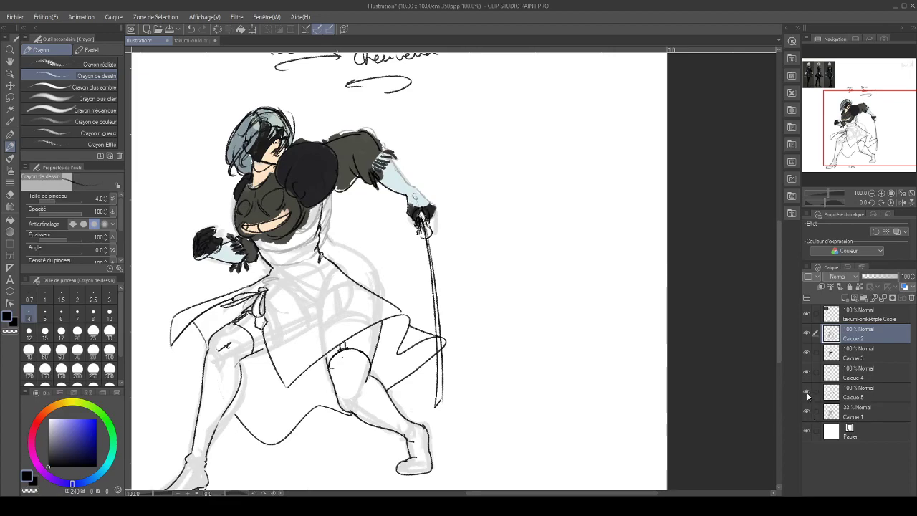
pyautogui.click(878, 394)
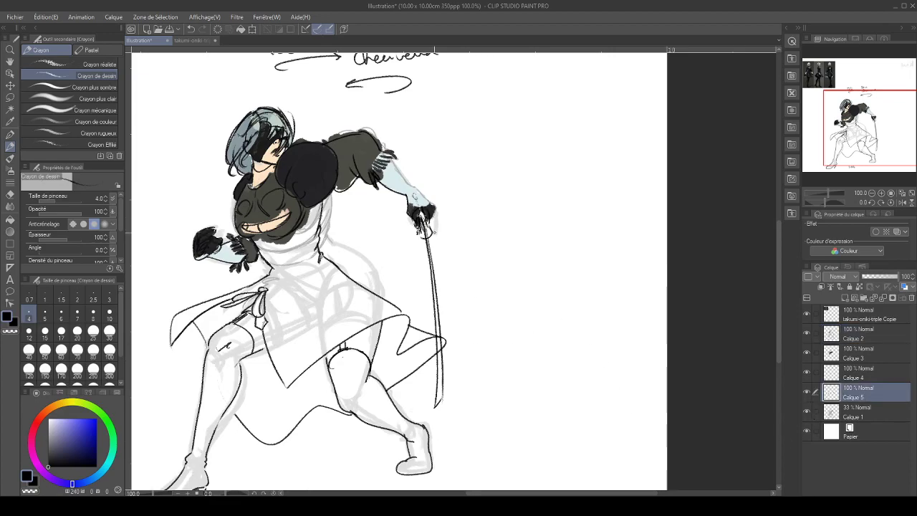
# Mix a golden yellow with hue 45, saturation 55 and value 90 and paint the sword hilt with the Gouache brush at size 12
pyautogui.click(54, 423)
pyautogui.click(62, 404)
pyautogui.click(76, 422)
pyautogui.click(76, 427)
pyautogui.click(73, 421)
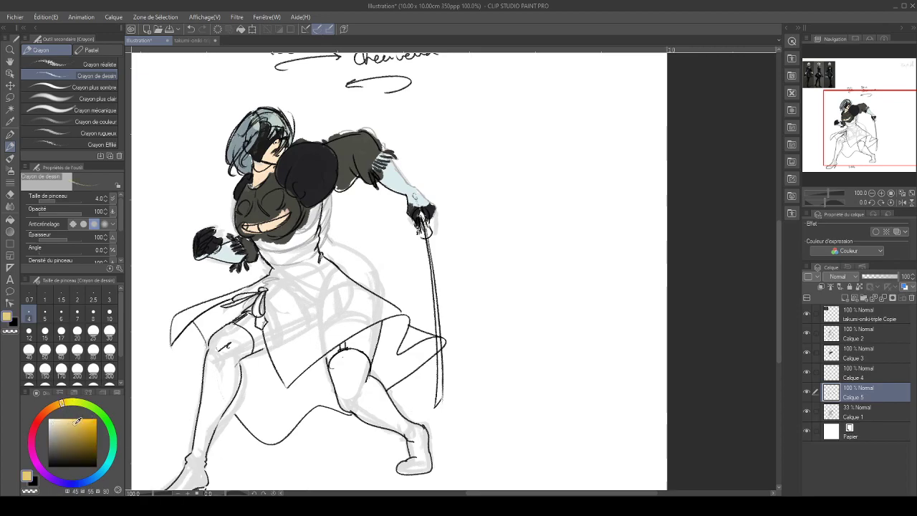
pyautogui.press('b')
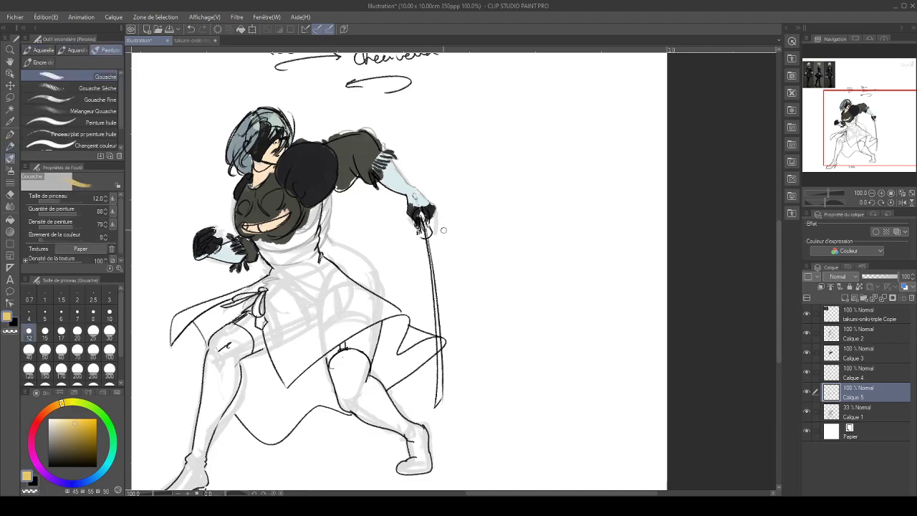
pyautogui.moveTo(422, 212)
pyautogui.mouseDown()
pyautogui.moveTo(414, 216)
pyautogui.moveTo(425, 234)
pyautogui.mouseUp()
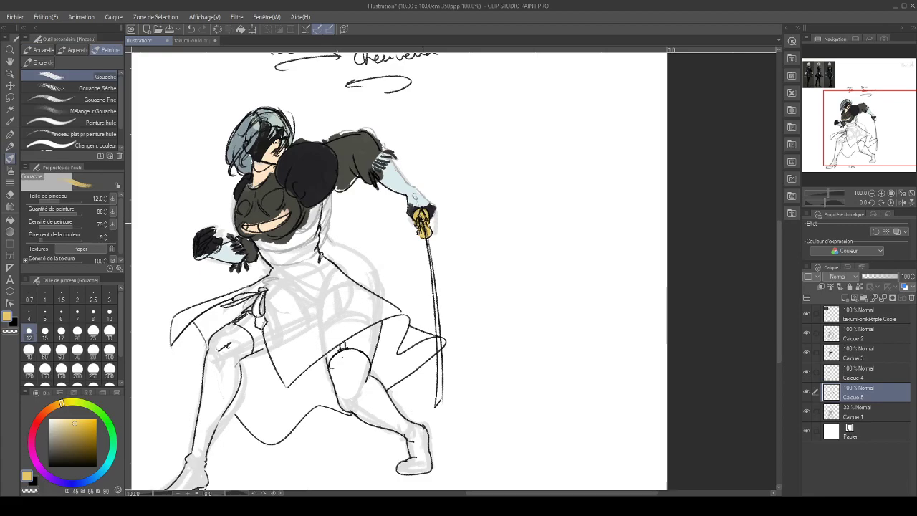
# Sample the pale blue of the extended forearm and fill the sword blade with it
pyautogui.click(53, 422)
pyautogui.keyDown('alt'); pyautogui.click(409, 193); pyautogui.keyUp('alt')
pyautogui.moveTo(435, 399); pyautogui.dragTo(436, 315)
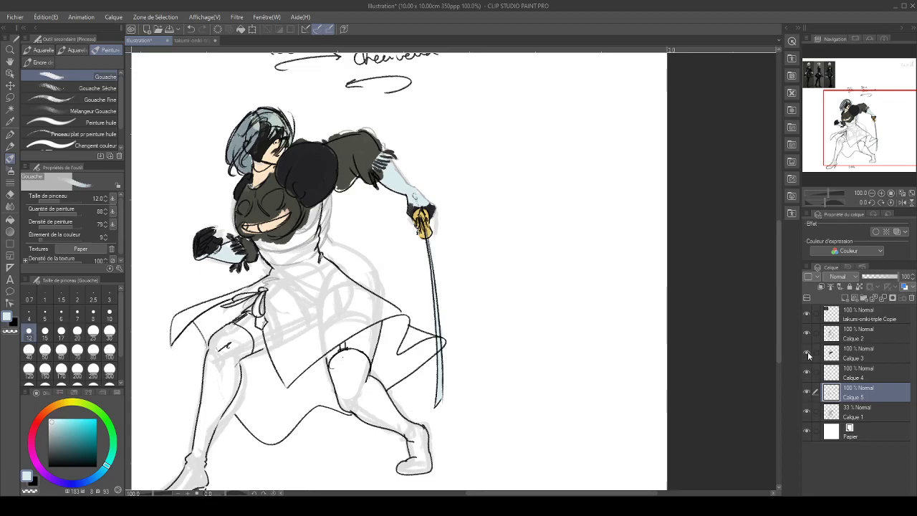
# On Calque 2, clean up the skirt lines crossing the sword blade with the hard eraser at size 6
pyautogui.click(817, 333)
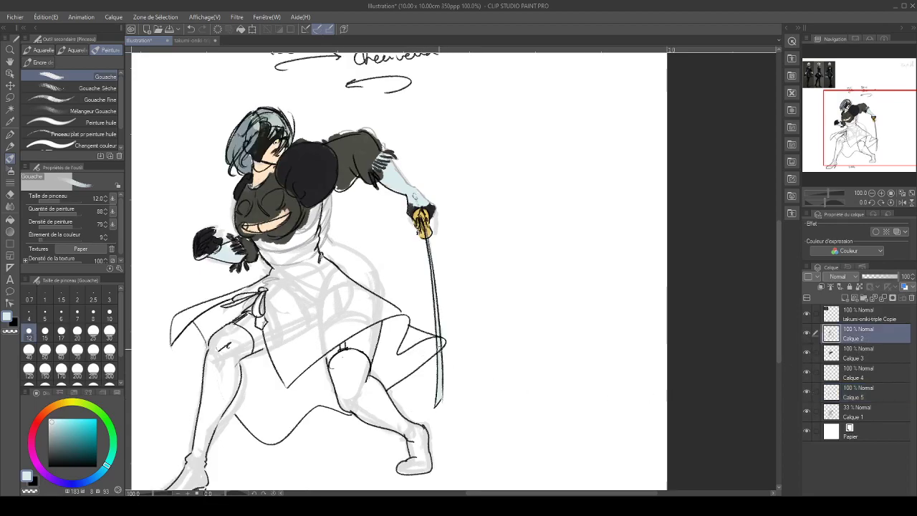
pyautogui.press('e')
pyautogui.press('[')
pyautogui.press('[')
pyautogui.press('[')
pyautogui.press('[')
pyautogui.press('[')
pyautogui.press('[')
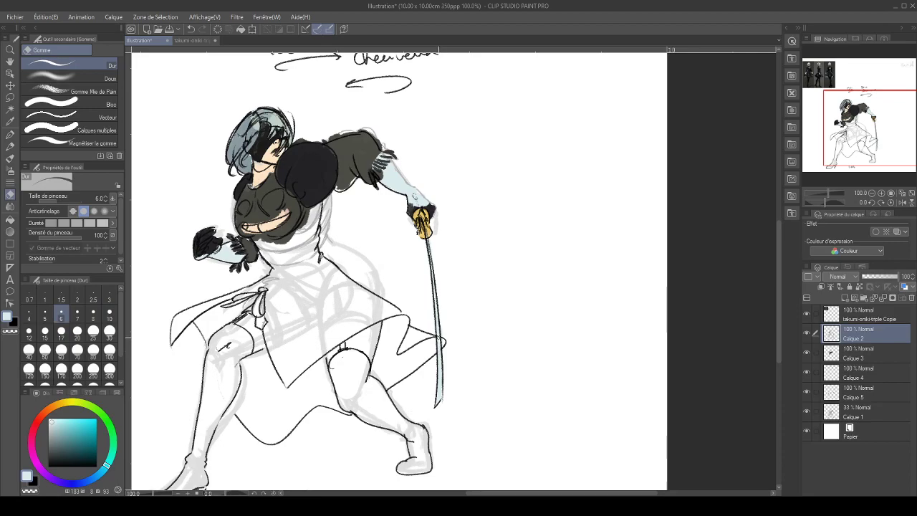
# Draw the outer edge of the extended forearm down to the wrist in black with the size 4 drawing pencil
pyautogui.press('b')
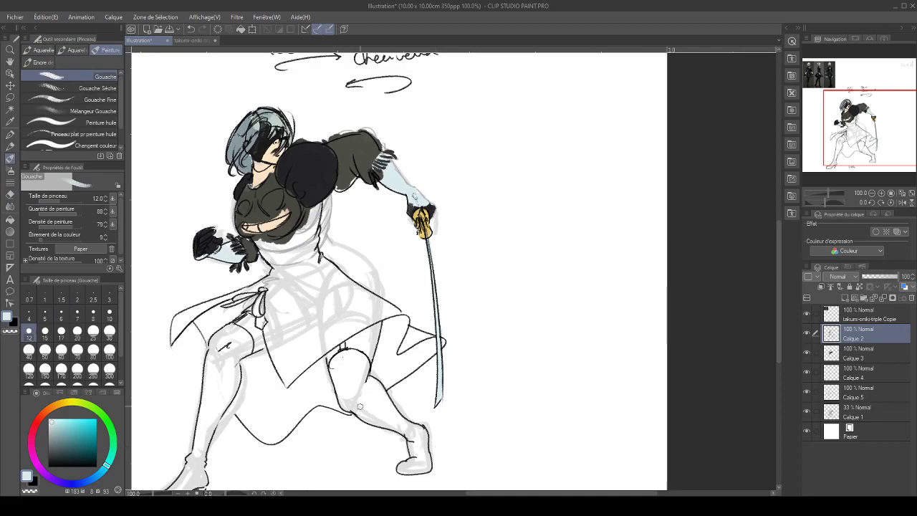
pyautogui.press('x')
pyautogui.moveTo(365, 356); pyautogui.dragTo(369, 363)
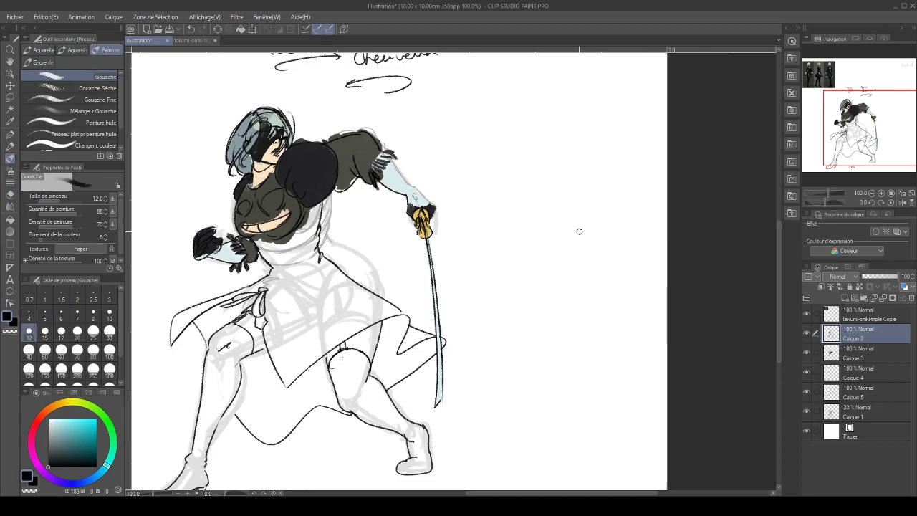
pyautogui.press('p')
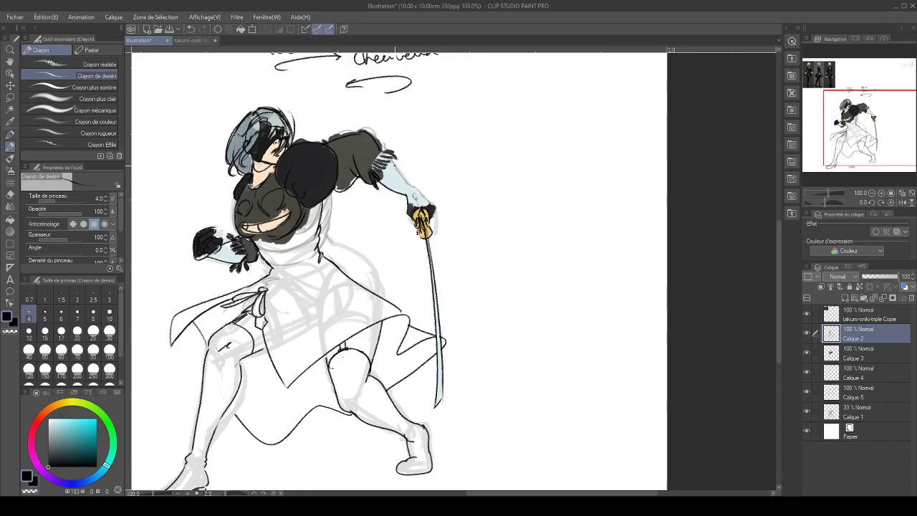
pyautogui.moveTo(392, 161); pyautogui.dragTo(411, 187)
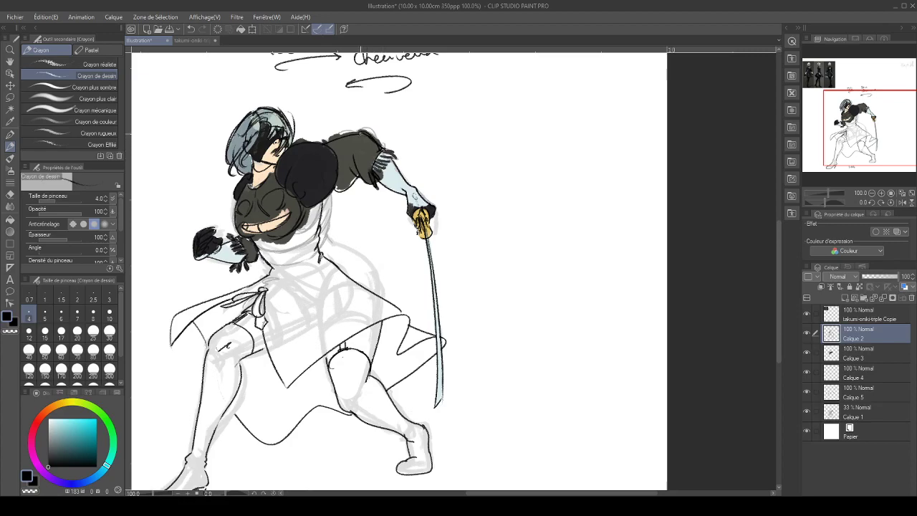
pyautogui.press('e')
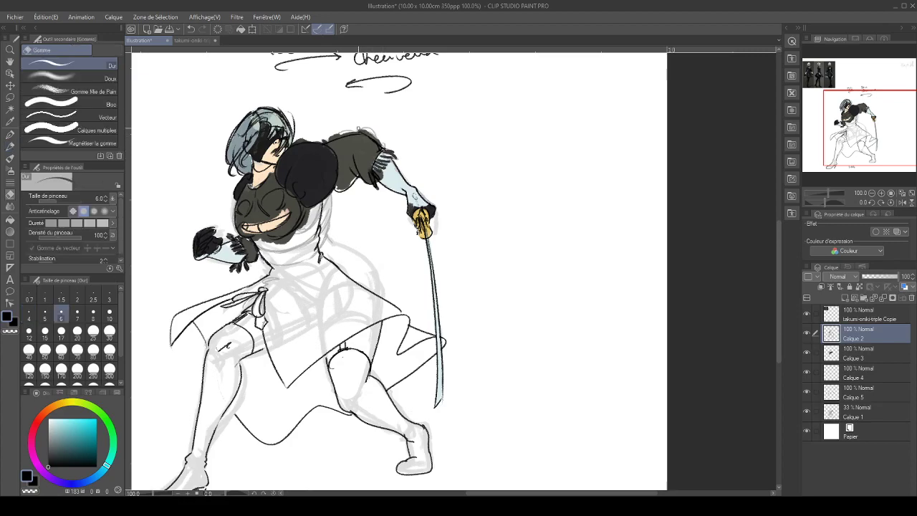
pyautogui.press('p')
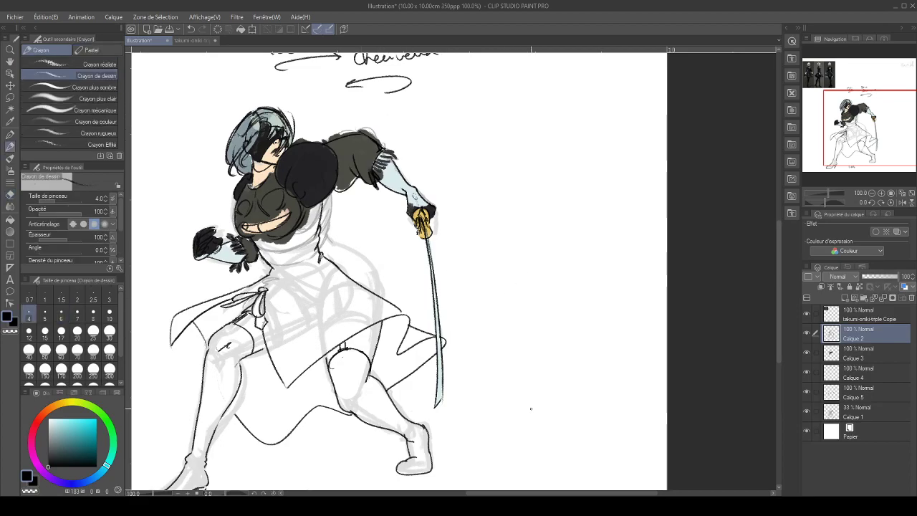
# Check what Calque 1, Calque 5, Calque 4 and Calque 3 contain by hiding and showing each layer
pyautogui.click(807, 414)
pyautogui.click(807, 414)
pyautogui.click(808, 394)
pyautogui.click(807, 394)
pyautogui.click(807, 394)
pyautogui.click(808, 393)
pyautogui.click(807, 374)
pyautogui.click(807, 375)
pyautogui.click(807, 353)
pyautogui.click(807, 352)
# On Calque 3, fill the torso down to the waist with the dress's sampled dark grey using Gouache at size 25
pyautogui.click(856, 352)
pyautogui.keyDown('alt'); pyautogui.click(288, 227); pyautogui.keyUp('alt')
pyautogui.press('b')
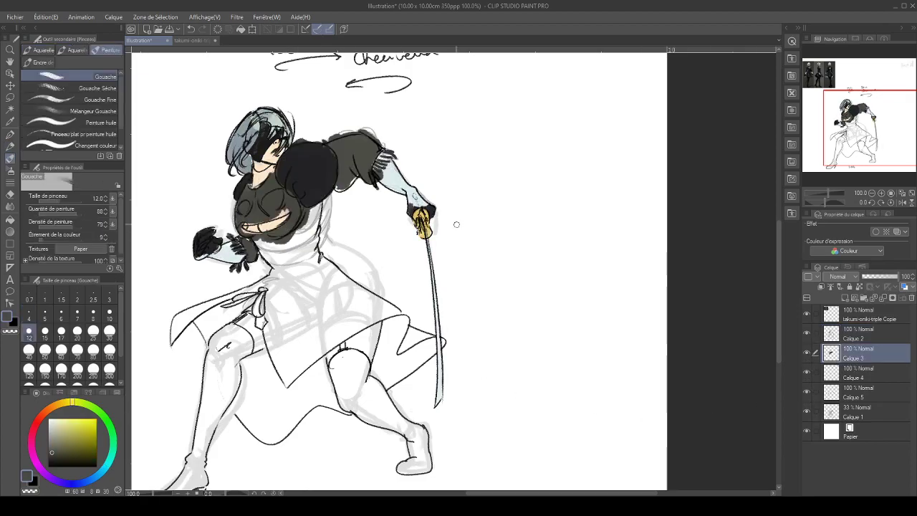
pyautogui.press(']')
pyautogui.press(']')
pyautogui.press(']')
pyautogui.press(']')
pyautogui.moveTo(271, 259)
pyautogui.mouseDown()
pyautogui.moveTo(295, 267)
pyautogui.moveTo(293, 225)
pyautogui.moveTo(300, 248)
pyautogui.moveTo(316, 206)
pyautogui.moveTo(308, 274)
pyautogui.mouseUp()
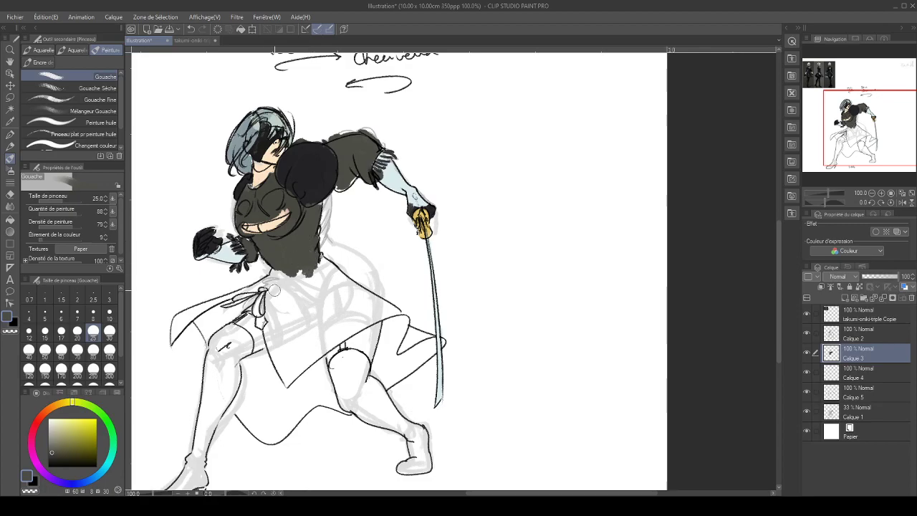
# Paint the skirt's raised side flap and the edges of its pointed front panel dark grey
pyautogui.press('[')
pyautogui.moveTo(173, 330)
pyautogui.mouseDown()
pyautogui.moveTo(219, 303)
pyautogui.moveTo(176, 330)
pyautogui.moveTo(197, 309)
pyautogui.moveTo(272, 277)
pyautogui.moveTo(260, 287)
pyautogui.moveTo(283, 374)
pyautogui.moveTo(298, 316)
pyautogui.moveTo(288, 379)
pyautogui.moveTo(327, 347)
pyautogui.mouseUp()
pyautogui.press('[')
pyautogui.press(']')
pyautogui.press(']')
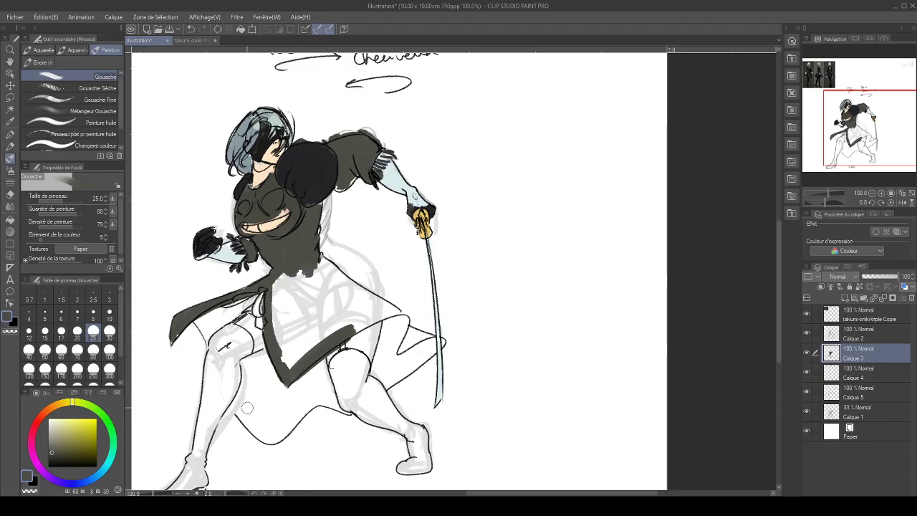
# Fill the rest of the front panel and the back of the skirt dark grey with a larger brush
pyautogui.moveTo(221, 389)
pyautogui.mouseDown()
pyautogui.moveTo(273, 440)
pyautogui.moveTo(323, 396)
pyautogui.moveTo(351, 405)
pyautogui.mouseUp()
pyautogui.press(']')
pyautogui.press(']')
pyautogui.press(']')
pyautogui.press(']')
pyautogui.moveTo(250, 401)
pyautogui.mouseDown()
pyautogui.moveTo(256, 370)
pyautogui.moveTo(259, 405)
pyautogui.moveTo(291, 411)
pyautogui.moveTo(335, 363)
pyautogui.moveTo(309, 381)
pyautogui.moveTo(286, 350)
pyautogui.moveTo(252, 354)
pyautogui.moveTo(209, 333)
pyautogui.moveTo(206, 320)
pyautogui.moveTo(213, 333)
pyautogui.moveTo(215, 322)
pyautogui.moveTo(242, 313)
pyautogui.moveTo(213, 316)
pyautogui.moveTo(275, 285)
pyautogui.moveTo(310, 338)
pyautogui.moveTo(327, 326)
pyautogui.moveTo(318, 283)
pyautogui.moveTo(342, 326)
pyautogui.moveTo(314, 270)
pyautogui.moveTo(348, 314)
pyautogui.mouseUp()
pyautogui.moveTo(881, 128)
pyautogui.mouseDown()
pyautogui.moveTo(898, 78)
pyautogui.moveTo(876, 127)
pyautogui.mouseUp()
pyautogui.moveTo(376, 280)
pyautogui.mouseDown()
pyautogui.moveTo(425, 306)
pyautogui.moveTo(394, 306)
pyautogui.moveTo(383, 317)
pyautogui.moveTo(417, 363)
pyautogui.moveTo(468, 310)
pyautogui.mouseUp()
# On Calque 4, paint the skirt's far tip behind the sword blade dark grey, undoing the first strokes and redoing them
pyautogui.press('[')
pyautogui.press('[')
pyautogui.press('[')
pyautogui.press('[')
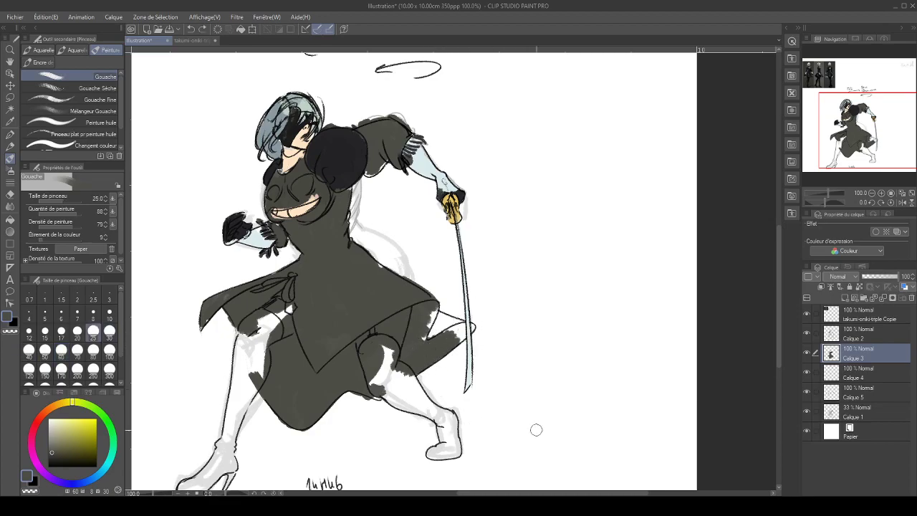
pyautogui.click(871, 374)
pyautogui.moveTo(469, 328)
pyautogui.mouseDown()
pyautogui.moveTo(447, 337)
pyautogui.moveTo(467, 331)
pyautogui.moveTo(459, 337)
pyautogui.mouseUp()
pyautogui.hotkey('ctrl', 'z')
pyautogui.hotkey('ctrl', 'z')
pyautogui.moveTo(462, 328); pyautogui.dragTo(451, 332)
pyautogui.press('[')
pyautogui.press('[')
pyautogui.press('[')
pyautogui.press('[')
pyautogui.press('[')
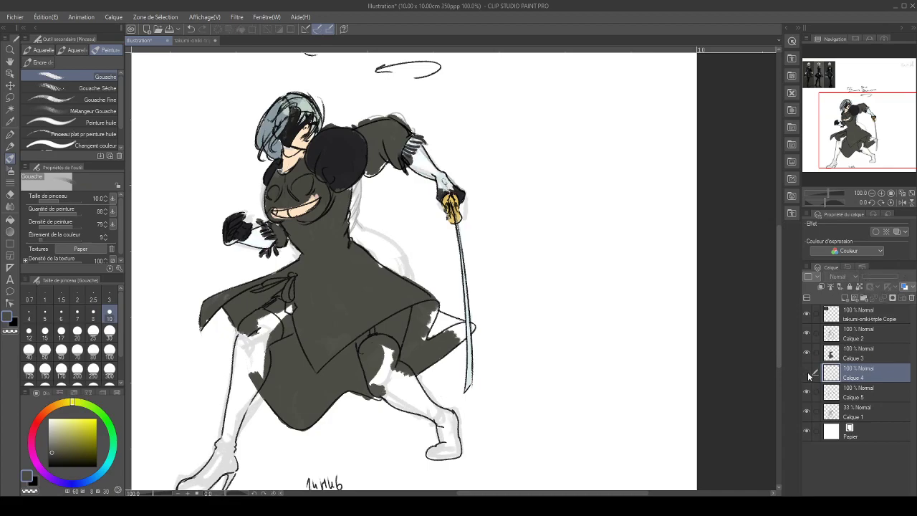
# Merge Calque 3 down into Calque 4 and the result into Calque 5
pyautogui.click(879, 357)
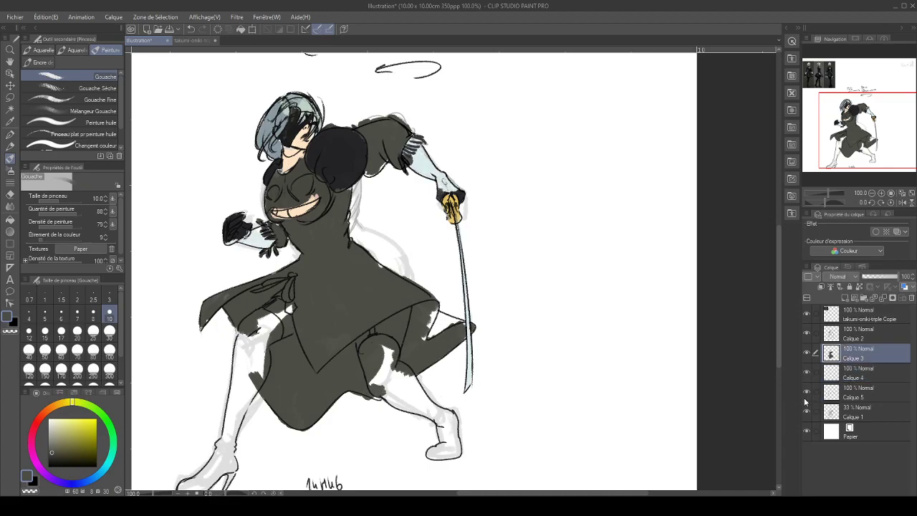
pyautogui.hotkey('ctrl', 'e')
pyautogui.click(807, 372)
pyautogui.click(806, 373)
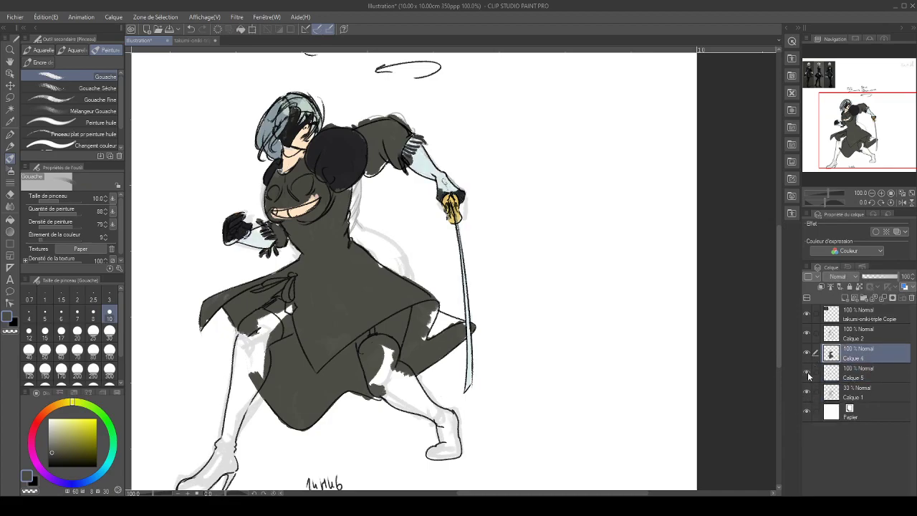
pyautogui.hotkey('ctrl', 'e')
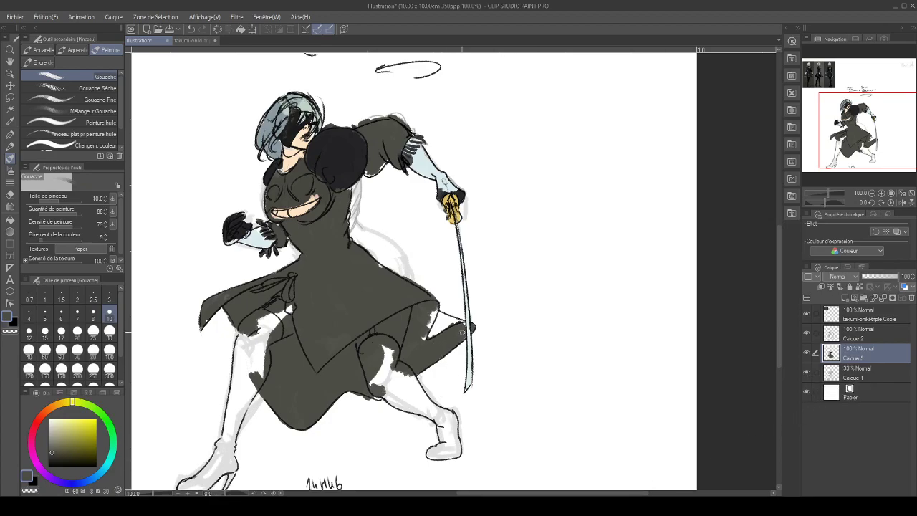
# Fill the gap near the skirt's far tip and the leg on the sword side with dark grey
pyautogui.press(']')
pyautogui.press(']')
pyautogui.press(']')
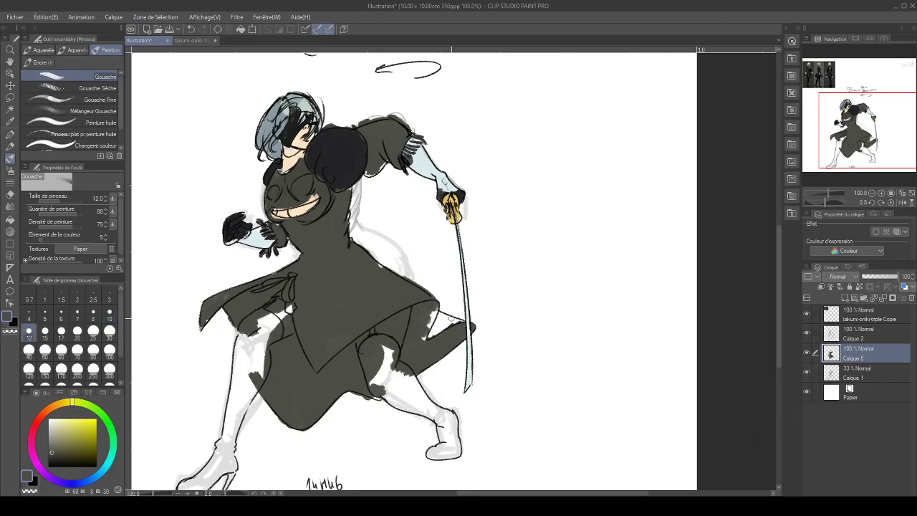
pyautogui.moveTo(445, 319)
pyautogui.mouseDown()
pyautogui.moveTo(413, 320)
pyautogui.moveTo(441, 344)
pyautogui.moveTo(409, 332)
pyautogui.moveTo(437, 336)
pyautogui.moveTo(427, 301)
pyautogui.mouseUp()
pyautogui.press(']')
pyautogui.press(']')
pyautogui.press(']')
pyautogui.moveTo(376, 362)
pyautogui.mouseDown()
pyautogui.moveTo(374, 386)
pyautogui.moveTo(389, 344)
pyautogui.moveTo(398, 389)
pyautogui.moveTo(387, 387)
pyautogui.moveTo(390, 398)
pyautogui.moveTo(443, 422)
pyautogui.moveTo(397, 371)
pyautogui.moveTo(441, 423)
pyautogui.moveTo(446, 450)
pyautogui.moveTo(434, 452)
pyautogui.moveTo(448, 425)
pyautogui.mouseUp()
# Fill the front leg and its heeled boot dark grey, along with the remaining gaps in the skirt
pyautogui.moveTo(855, 137); pyautogui.dragTo(842, 141)
pyautogui.moveTo(611, 260); pyautogui.dragTo(640, 247)
pyautogui.moveTo(288, 449)
pyautogui.mouseDown()
pyautogui.moveTo(324, 430)
pyautogui.moveTo(287, 447)
pyautogui.moveTo(316, 417)
pyautogui.moveTo(330, 427)
pyautogui.moveTo(328, 442)
pyautogui.moveTo(333, 425)
pyautogui.moveTo(320, 407)
pyautogui.moveTo(336, 336)
pyautogui.moveTo(331, 405)
pyautogui.moveTo(353, 348)
pyautogui.moveTo(339, 360)
pyautogui.moveTo(345, 302)
pyautogui.moveTo(338, 329)
pyautogui.moveTo(337, 310)
pyautogui.moveTo(342, 320)
pyautogui.moveTo(362, 295)
pyautogui.moveTo(366, 310)
pyautogui.moveTo(363, 288)
pyautogui.moveTo(386, 281)
pyautogui.moveTo(377, 273)
pyautogui.moveTo(365, 288)
pyautogui.moveTo(391, 268)
pyautogui.mouseUp()
pyautogui.press('[')
pyautogui.press('[')
pyautogui.press('[')
pyautogui.press('[')
pyautogui.press(']')
pyautogui.press(']')
# Consult the three-view reference's thigh colours and mix a darker skin brown with hue 26, saturation 32 and value 68
pyautogui.moveTo(856, 140)
pyautogui.mouseDown()
pyautogui.moveTo(851, 122)
pyautogui.moveTo(859, 123)
pyautogui.mouseUp()
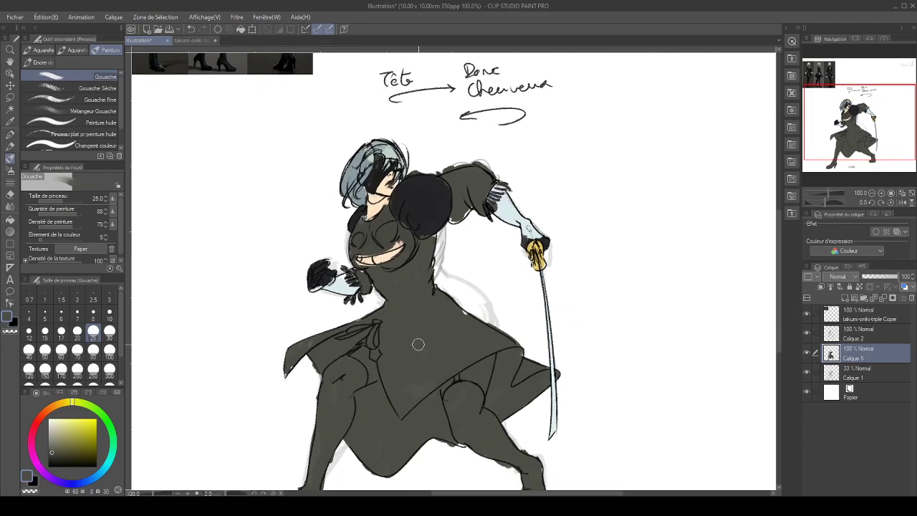
pyautogui.moveTo(855, 128); pyautogui.dragTo(819, 83)
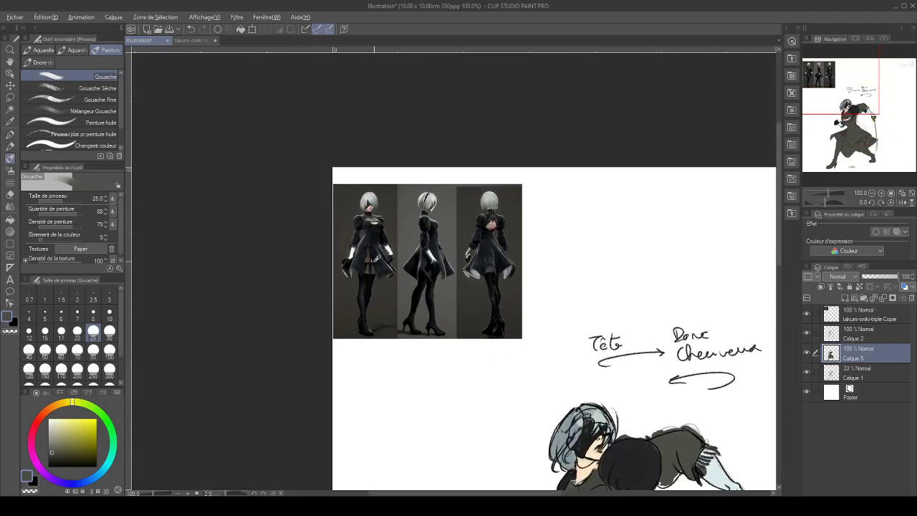
pyautogui.keyDown('alt'); pyautogui.click(371, 256); pyautogui.keyUp('alt')
pyautogui.keyDown('alt'); pyautogui.click(370, 269); pyautogui.keyUp('alt')
pyautogui.moveTo(824, 89); pyautogui.dragTo(855, 139)
pyautogui.keyDown('alt'); pyautogui.click(407, 229); pyautogui.keyUp('alt')
pyautogui.click(49, 409)
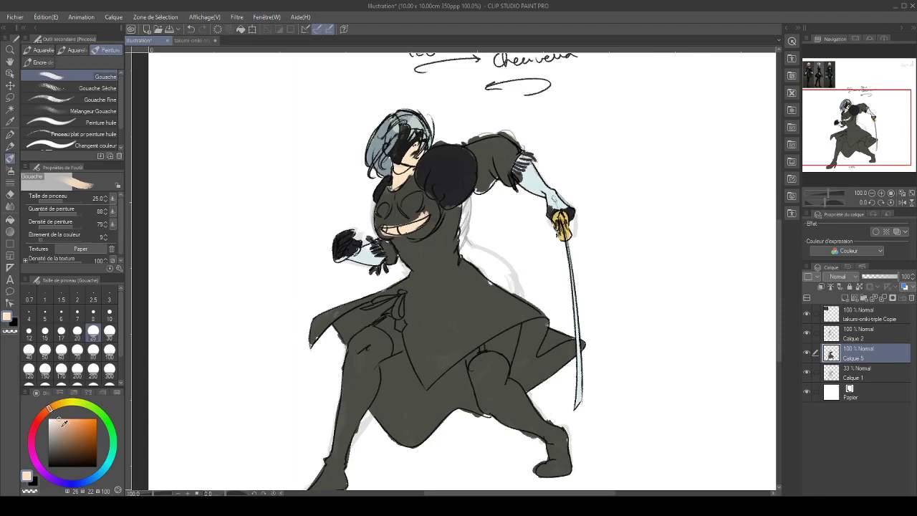
pyautogui.click(64, 433)
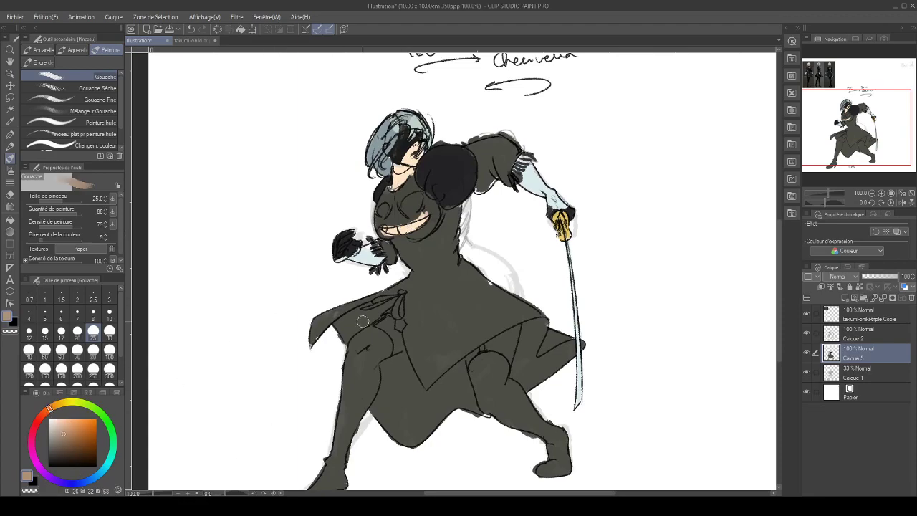
# Paint a narrow strip of brown skin on the sword-side thigh beneath the skirt hem with a size 8 brush
pyautogui.press('[')
pyautogui.press('[')
pyautogui.press('[')
pyautogui.press('[')
pyautogui.press('[')
pyautogui.press('[')
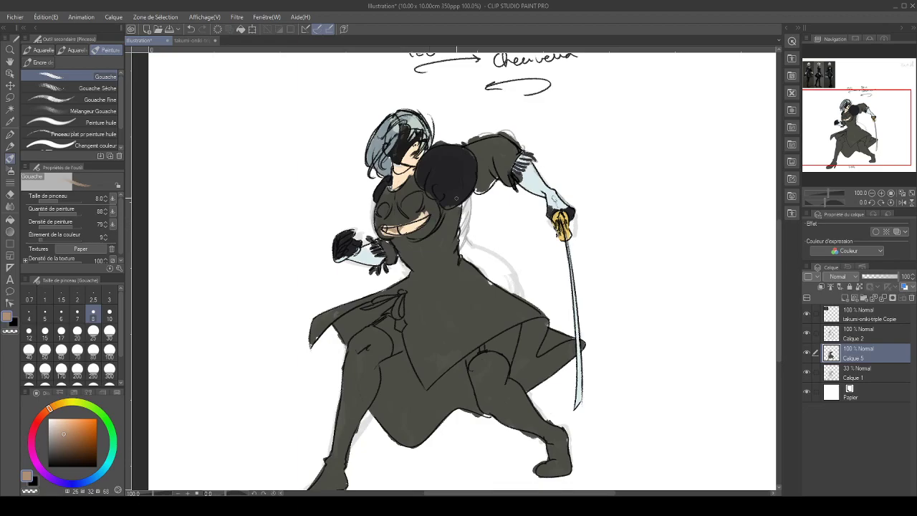
pyautogui.scroll(-2, 484, 335)
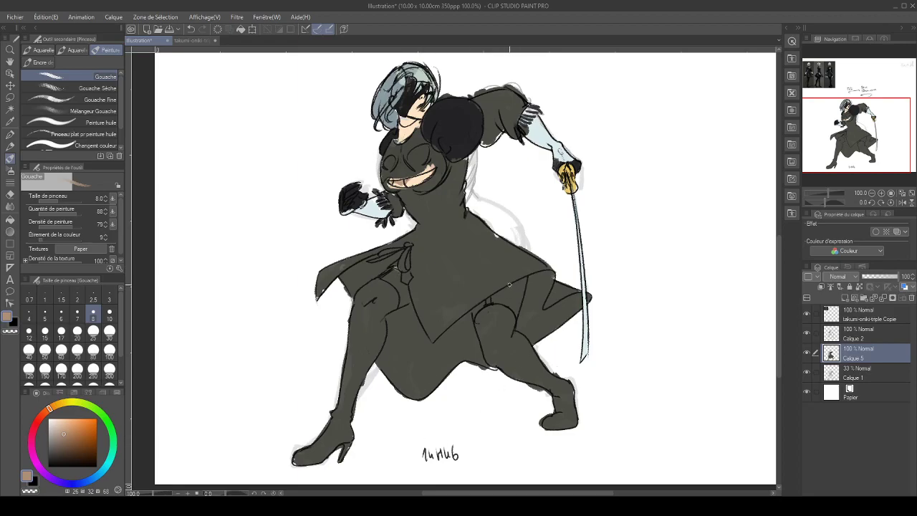
pyautogui.moveTo(525, 279); pyautogui.dragTo(517, 290)
pyautogui.keyDown('alt'); pyautogui.click(523, 297); pyautogui.keyUp('alt')
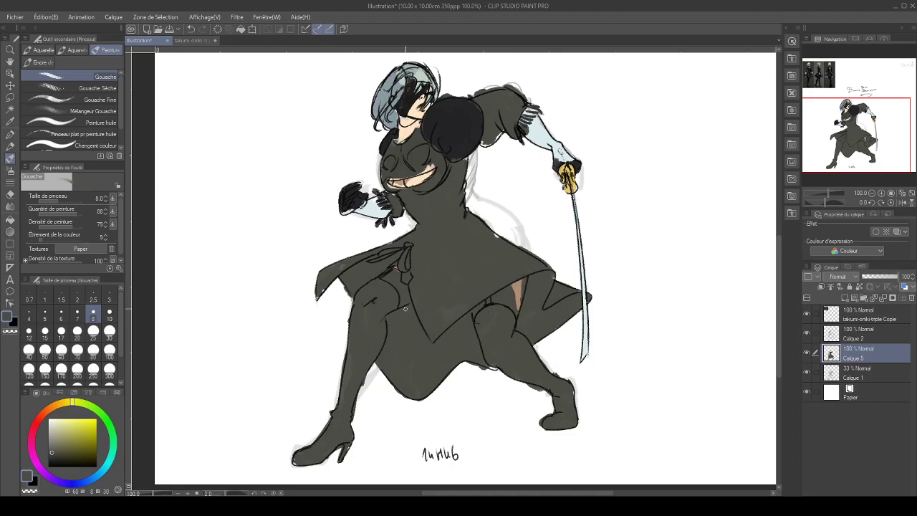
pyautogui.keyDown('alt'); pyautogui.click(524, 285); pyautogui.keyUp('alt')
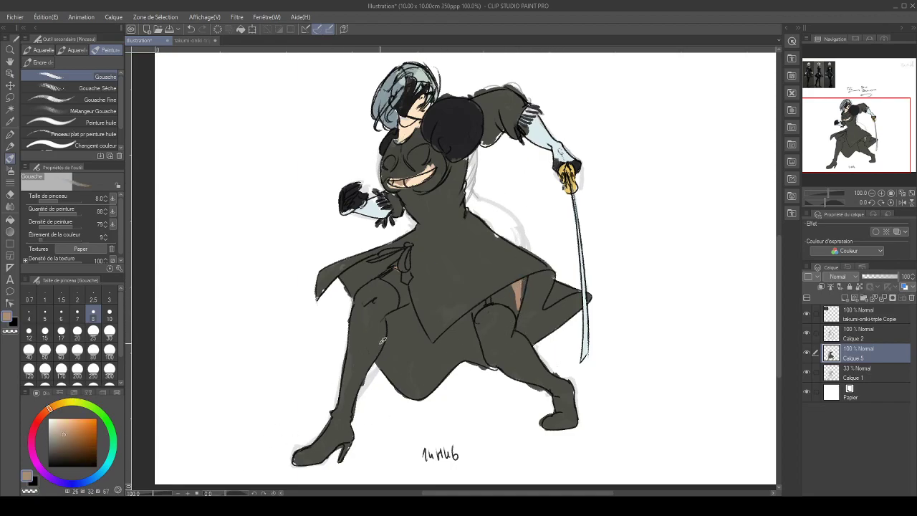
pyautogui.click(48, 415)
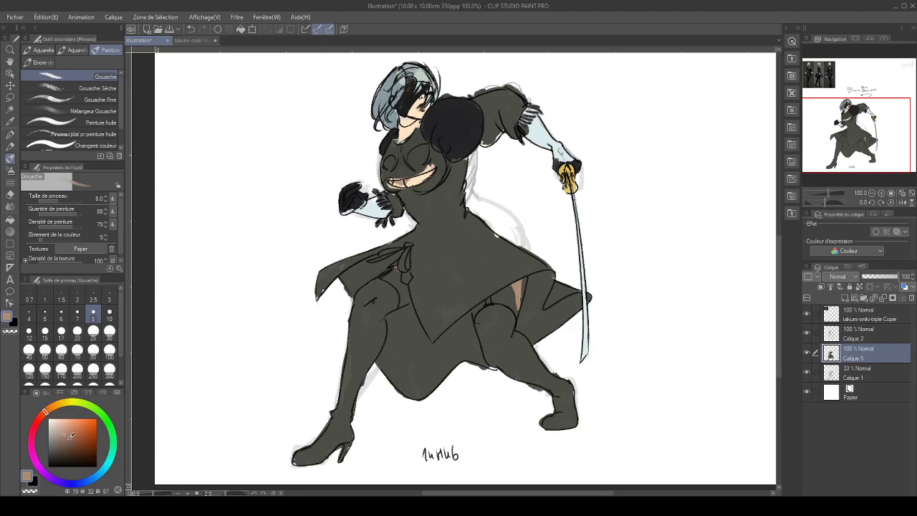
pyautogui.click(65, 444)
pyautogui.moveTo(64, 439); pyautogui.dragTo(60, 435)
pyautogui.click(61, 427)
pyautogui.click(58, 440)
pyautogui.keyDown('alt'); pyautogui.click(521, 285); pyautogui.keyUp('alt')
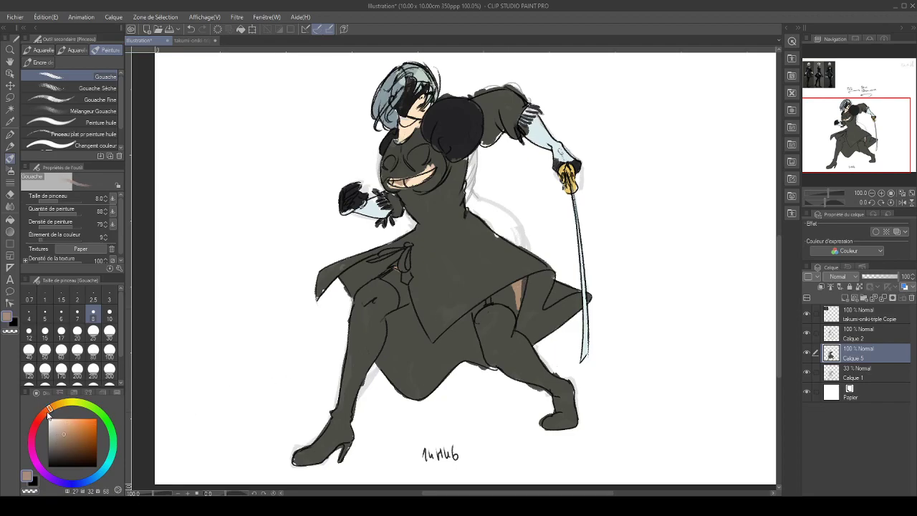
# Shift the skin colour to hue 14 and paint the exposed thigh above the stocking with a size 17 brush
pyautogui.moveTo(48, 415); pyautogui.dragTo(44, 420)
pyautogui.press(']')
pyautogui.press(']')
pyautogui.press(']')
pyautogui.press(']')
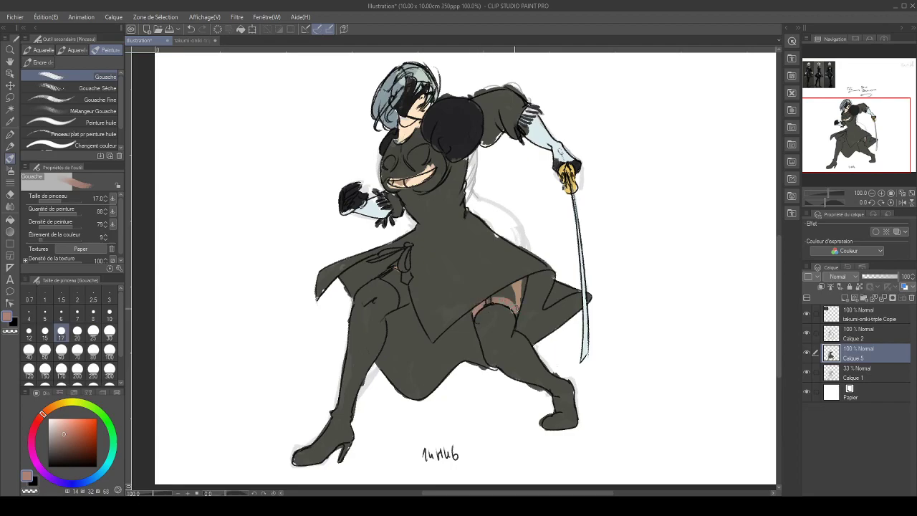
pyautogui.moveTo(509, 291); pyautogui.dragTo(499, 294)
# Shade the exposed sword-side thigh beneath the skirt hem with a darker brown, hue 26, saturation 37 and value 50
pyautogui.keyDown('alt'); pyautogui.click(513, 290); pyautogui.keyUp('alt')
pyautogui.moveTo(513, 286)
pyautogui.mouseDown()
pyautogui.moveTo(502, 277)
pyautogui.moveTo(518, 281)
pyautogui.mouseUp()
pyautogui.click(66, 442)
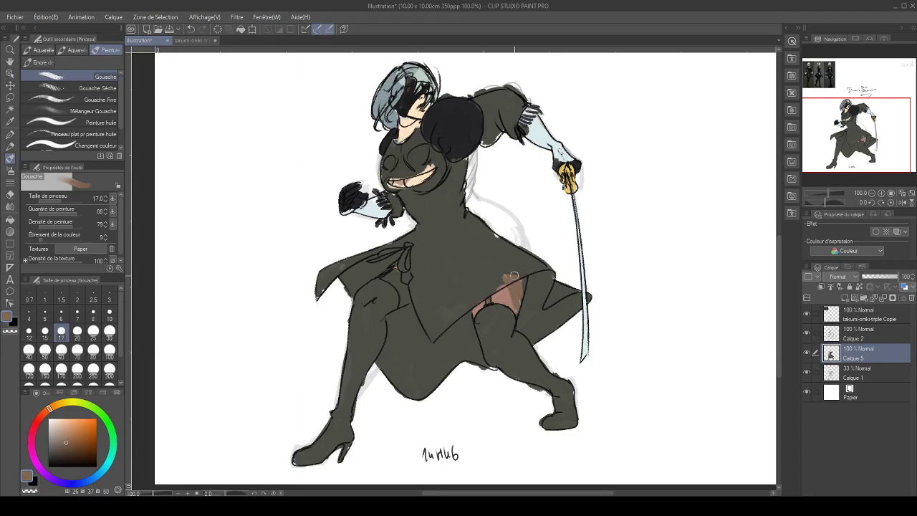
pyautogui.press('c')
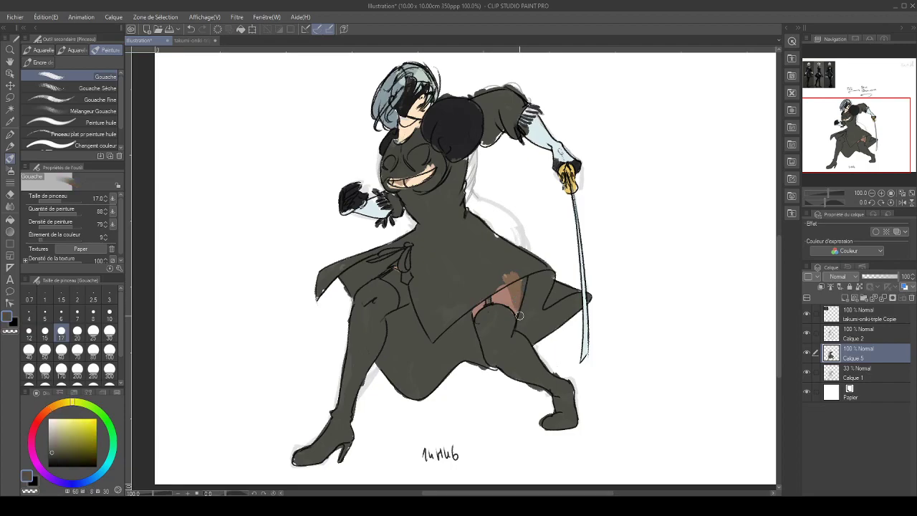
pyautogui.keyDown('alt'); pyautogui.click(503, 291); pyautogui.keyUp('alt')
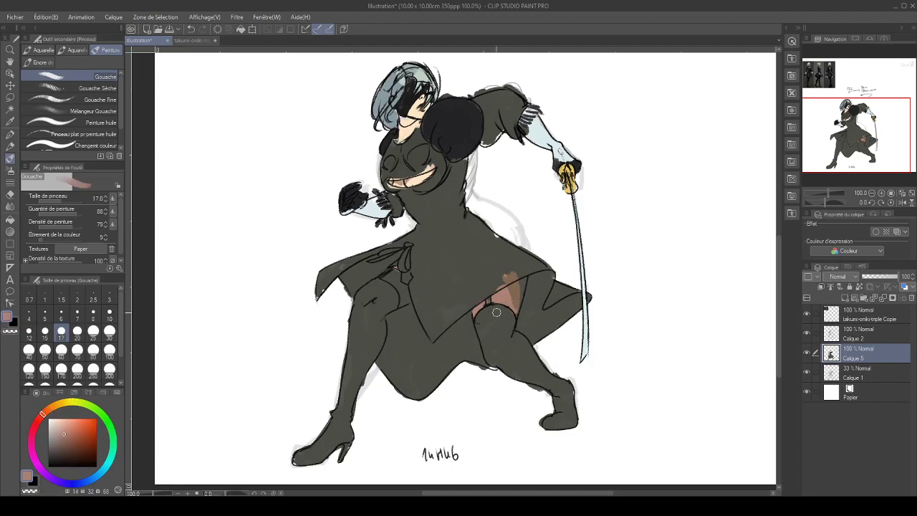
# Paint the small garter detail and the waist bow near-black, hue 240, saturation 8 and value 15, with brush sizes 10 and 15
pyautogui.keyDown('alt'); pyautogui.click(457, 147); pyautogui.keyUp('alt')
pyautogui.press('[')
pyautogui.press('[')
pyautogui.press('[')
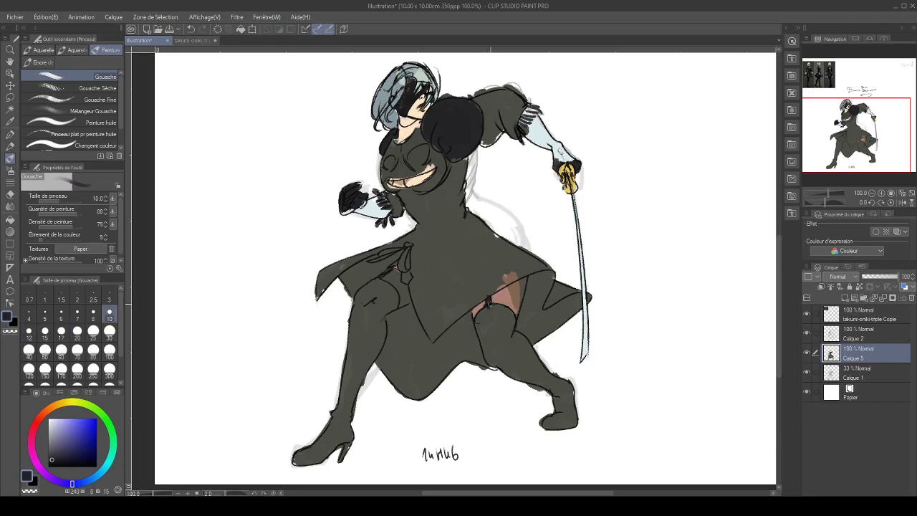
pyautogui.moveTo(404, 264); pyautogui.dragTo(405, 259)
pyautogui.press(']')
pyautogui.press(']')
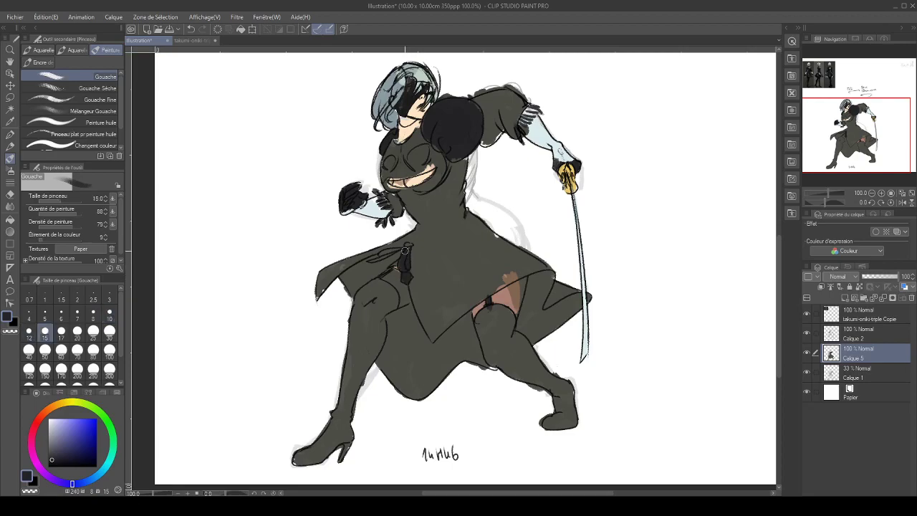
pyautogui.moveTo(405, 245); pyautogui.dragTo(369, 261)
# Try a dark green, hue 111, saturation 68 and value 13, on the skirt's inner lining between the legs at brush size 30
pyautogui.click(75, 459)
pyautogui.click(81, 461)
pyautogui.click(104, 417)
pyautogui.moveTo(401, 332); pyautogui.dragTo(412, 367)
pyautogui.press(']')
pyautogui.press(']')
pyautogui.press(']')
pyautogui.press(']')
pyautogui.moveTo(389, 318)
pyautogui.mouseDown()
pyautogui.moveTo(407, 309)
pyautogui.moveTo(379, 366)
pyautogui.moveTo(412, 394)
pyautogui.mouseUp()
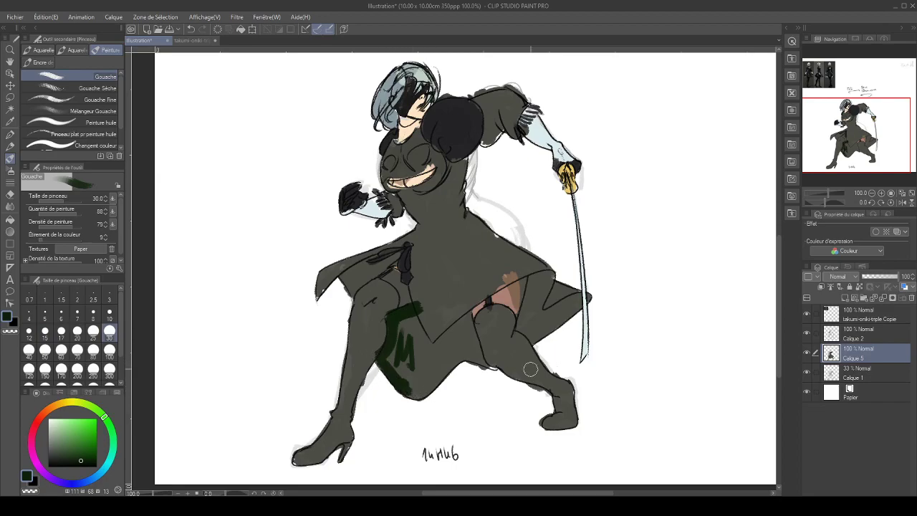
# Add a layer above Calque 2, fill it with dark grey in Saturation mode, compare the drawing with it and leave it hidden
pyautogui.click(874, 335)
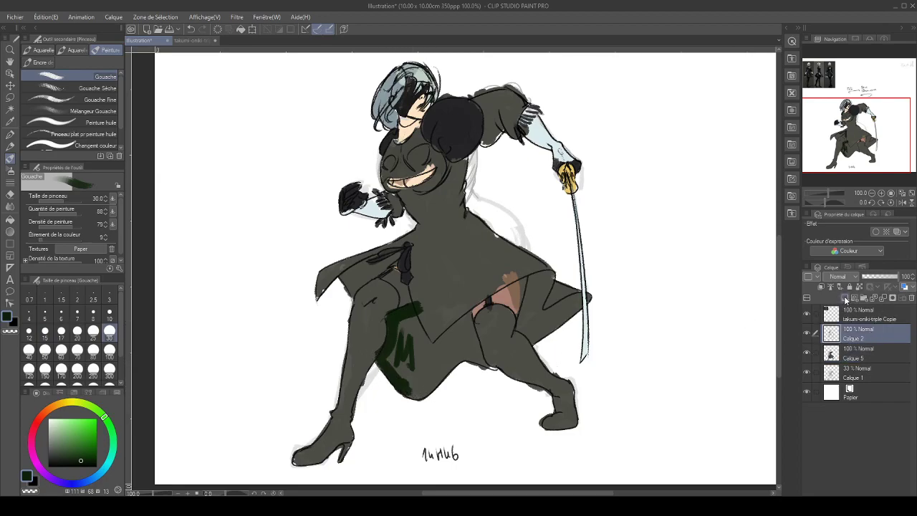
pyautogui.click(844, 297)
pyautogui.press('g')
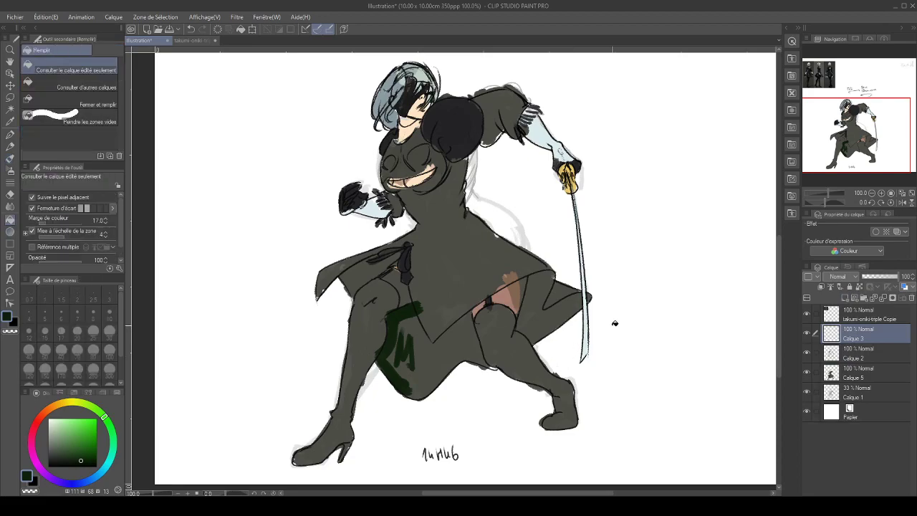
pyautogui.moveTo(81, 442); pyautogui.dragTo(38, 455)
pyautogui.click(620, 261)
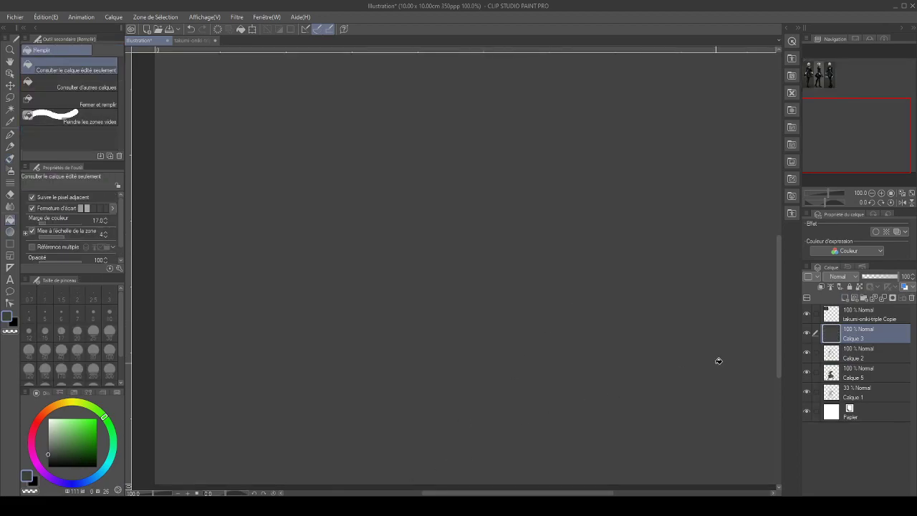
pyautogui.click(846, 254)
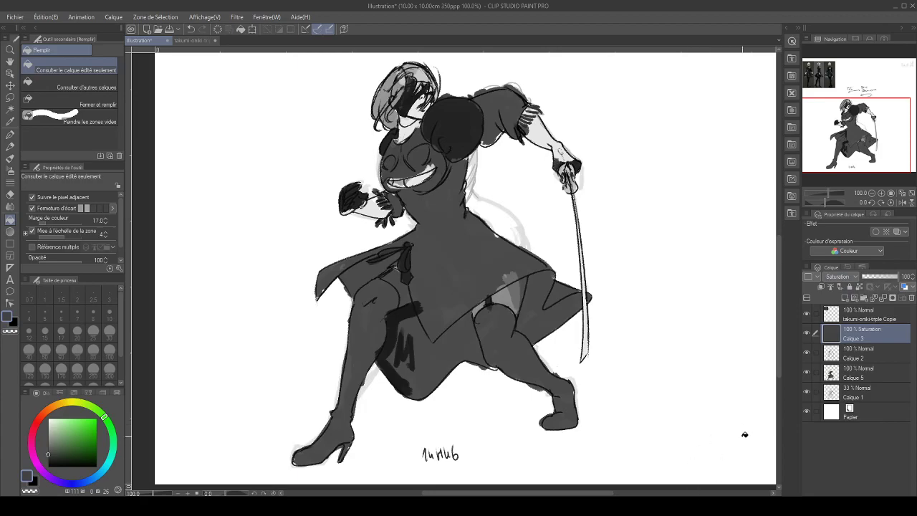
pyautogui.click(807, 334)
pyautogui.click(807, 335)
pyautogui.click(806, 335)
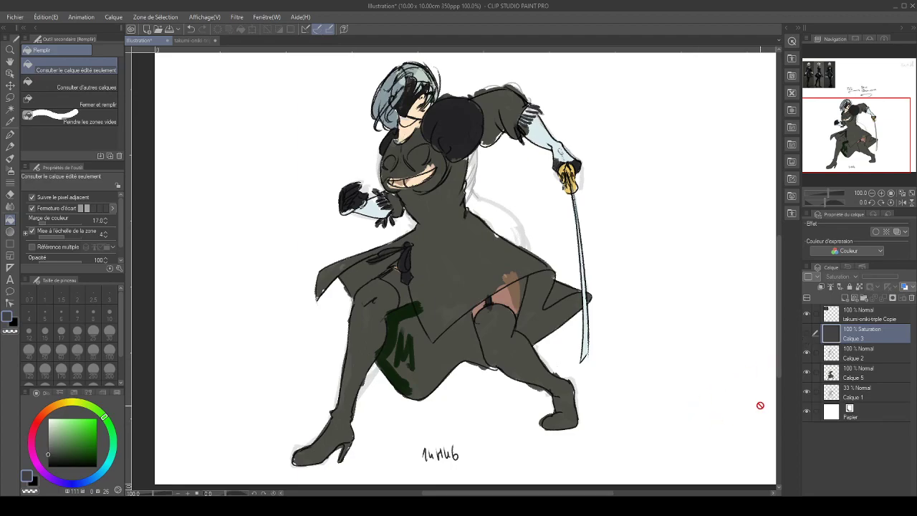
# On Calque 5, paint over the green lining with very dark blue, hue 240, saturation 22 and value 12
pyautogui.keyDown('alt'); pyautogui.click(462, 138); pyautogui.keyUp('alt')
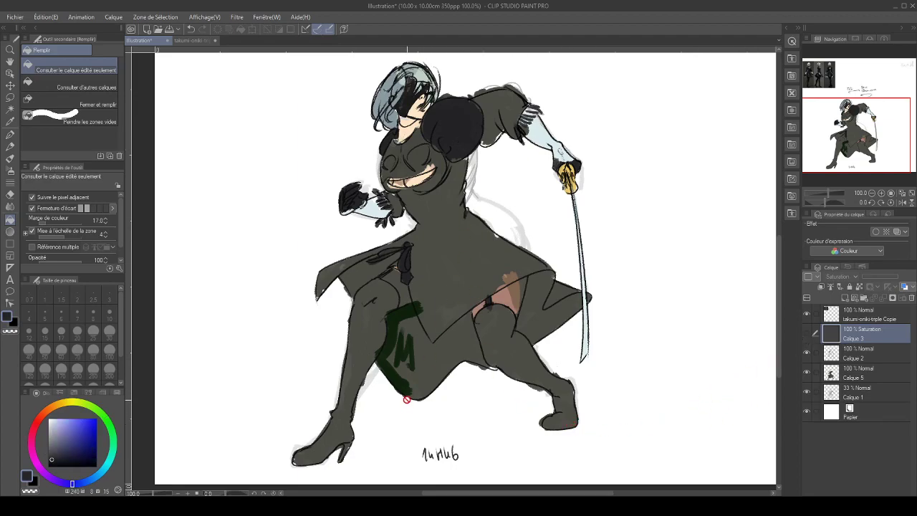
pyautogui.click(870, 354)
pyautogui.click(808, 373)
pyautogui.click(808, 373)
pyautogui.click(850, 391)
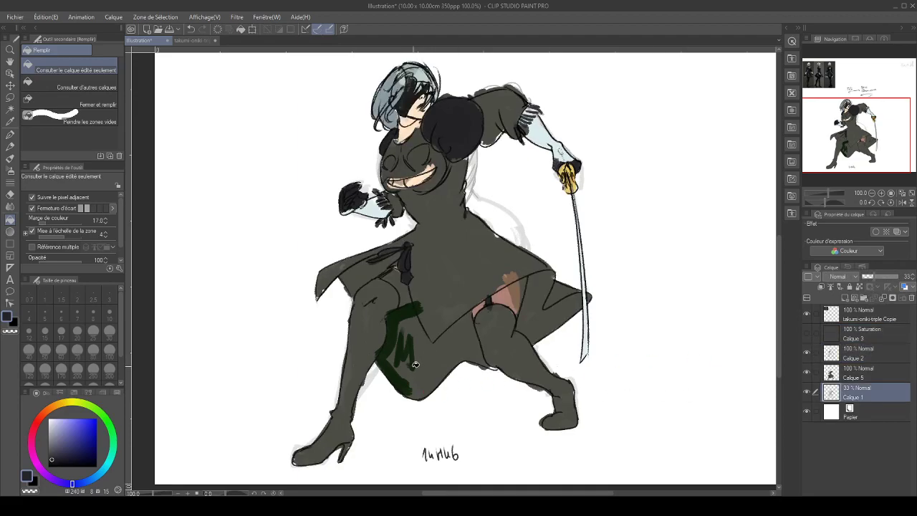
pyautogui.press('b')
pyautogui.moveTo(419, 366)
pyautogui.mouseDown()
pyautogui.moveTo(397, 346)
pyautogui.moveTo(387, 361)
pyautogui.moveTo(400, 342)
pyautogui.moveTo(391, 352)
pyautogui.moveTo(427, 364)
pyautogui.moveTo(401, 338)
pyautogui.moveTo(380, 355)
pyautogui.moveTo(391, 314)
pyautogui.moveTo(408, 307)
pyautogui.moveTo(395, 341)
pyautogui.moveTo(413, 327)
pyautogui.moveTo(400, 383)
pyautogui.mouseUp()
pyautogui.click(869, 372)
pyautogui.click(59, 461)
pyautogui.moveTo(378, 350)
pyautogui.mouseDown()
pyautogui.moveTo(416, 394)
pyautogui.moveTo(447, 365)
pyautogui.mouseUp()
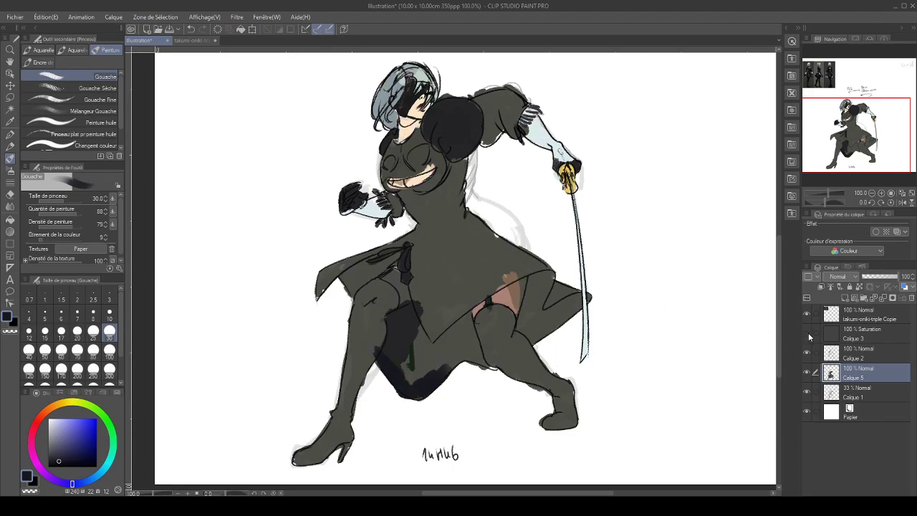
# Test a very dark blue stroke across the skirt front against the saturation layer, and undo the stroke
pyautogui.moveTo(383, 293); pyautogui.dragTo(435, 258)
pyautogui.click(807, 314)
pyautogui.click(807, 314)
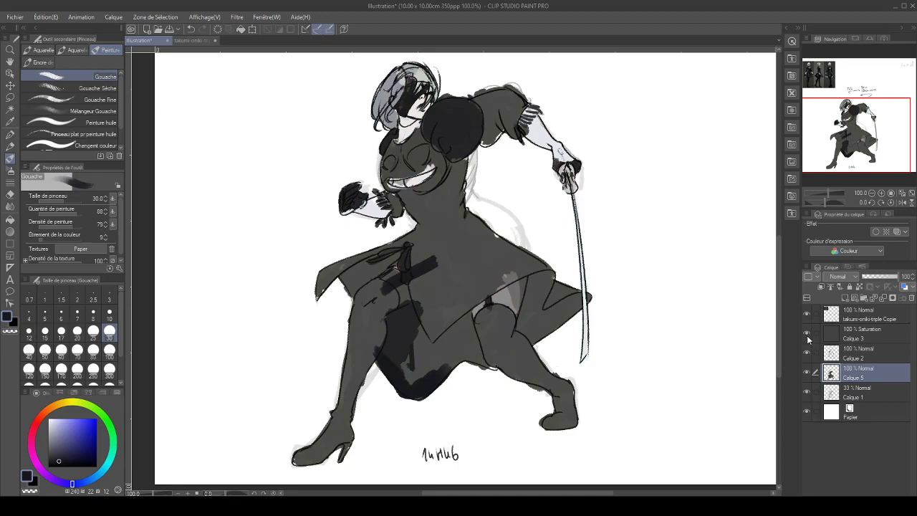
pyautogui.click(807, 335)
pyautogui.hotkey('ctrl', 'z')
# Fill the rest of the skirt lining between the legs with very dark blue, refining the edges with a size 15 brush
pyautogui.moveTo(383, 359)
pyautogui.mouseDown()
pyautogui.moveTo(391, 322)
pyautogui.moveTo(415, 304)
pyautogui.moveTo(394, 326)
pyautogui.moveTo(405, 330)
pyautogui.moveTo(400, 362)
pyautogui.moveTo(423, 343)
pyautogui.moveTo(409, 346)
pyautogui.moveTo(437, 339)
pyautogui.moveTo(456, 370)
pyautogui.mouseUp()
pyautogui.hotkey('ctrl', 'z')
pyautogui.hotkey('ctrl', 'z')
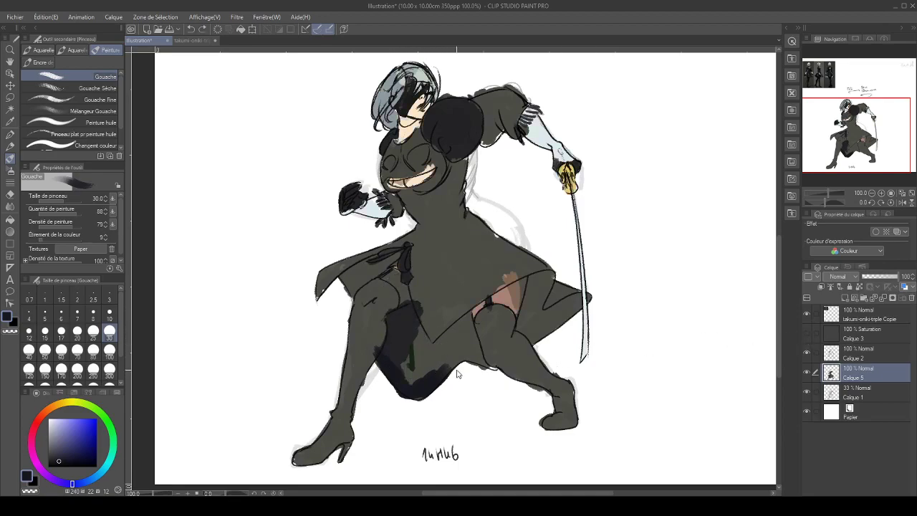
pyautogui.hotkey('ctrl', 'y')
pyautogui.hotkey('ctrl', 'y')
pyautogui.moveTo(428, 339)
pyautogui.mouseDown()
pyautogui.moveTo(436, 365)
pyautogui.moveTo(417, 349)
pyautogui.moveTo(424, 376)
pyautogui.moveTo(408, 369)
pyautogui.moveTo(457, 327)
pyautogui.moveTo(436, 360)
pyautogui.moveTo(463, 345)
pyautogui.moveTo(447, 366)
pyautogui.moveTo(474, 351)
pyautogui.moveTo(473, 361)
pyautogui.moveTo(493, 366)
pyautogui.moveTo(477, 363)
pyautogui.moveTo(470, 329)
pyautogui.moveTo(470, 353)
pyautogui.mouseUp()
pyautogui.press('[')
pyautogui.press('[')
pyautogui.press('[')
pyautogui.press('[')
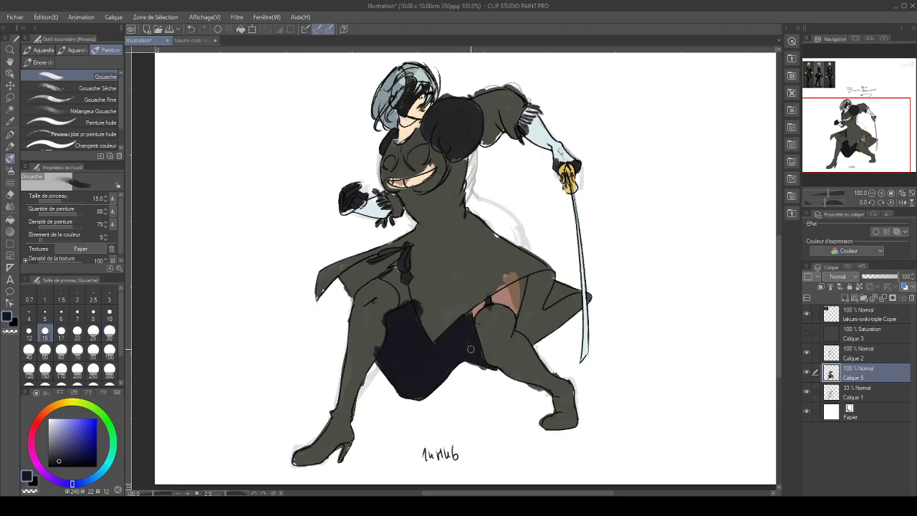
pyautogui.moveTo(471, 316); pyautogui.dragTo(464, 334)
# Try a muted purple, hue 267, on the lining beside the sword-side thigh, darkening it to saturation 25 and value 25
pyautogui.press('alt')
pyautogui.click(58, 447)
pyautogui.click(54, 479)
pyautogui.press(']')
pyautogui.press(']')
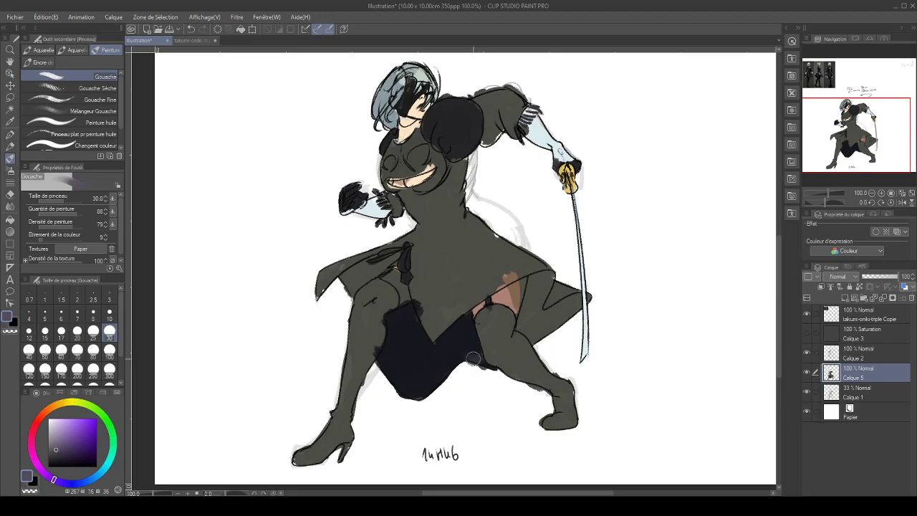
pyautogui.moveTo(472, 357)
pyautogui.mouseDown()
pyautogui.moveTo(481, 361)
pyautogui.moveTo(467, 327)
pyautogui.moveTo(474, 347)
pyautogui.moveTo(447, 347)
pyautogui.mouseUp()
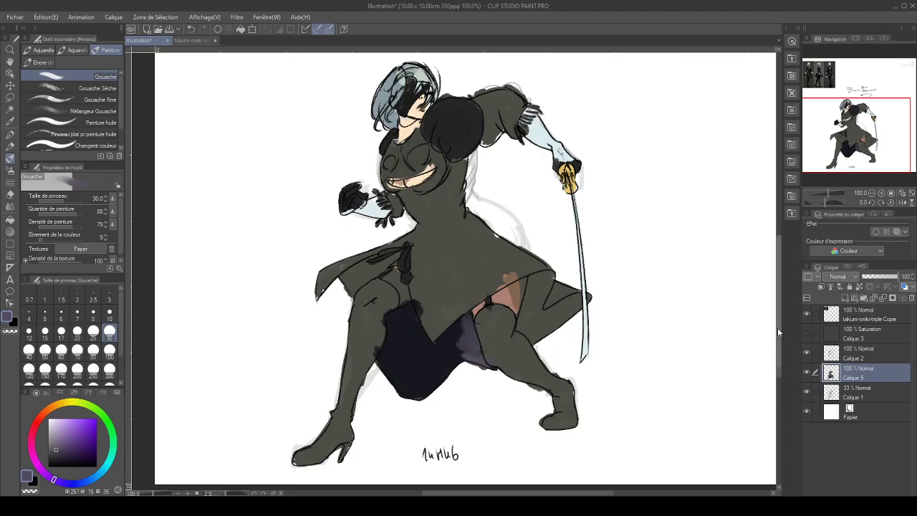
pyautogui.click(808, 333)
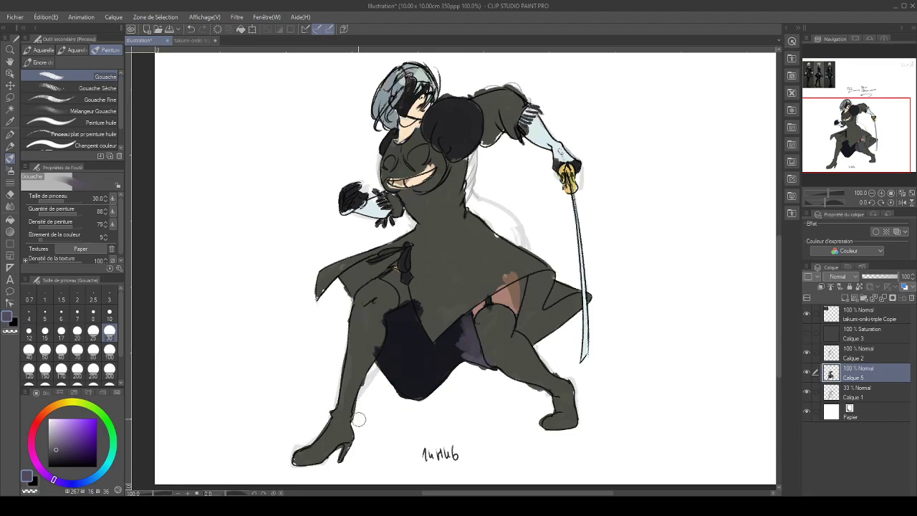
pyautogui.click(60, 454)
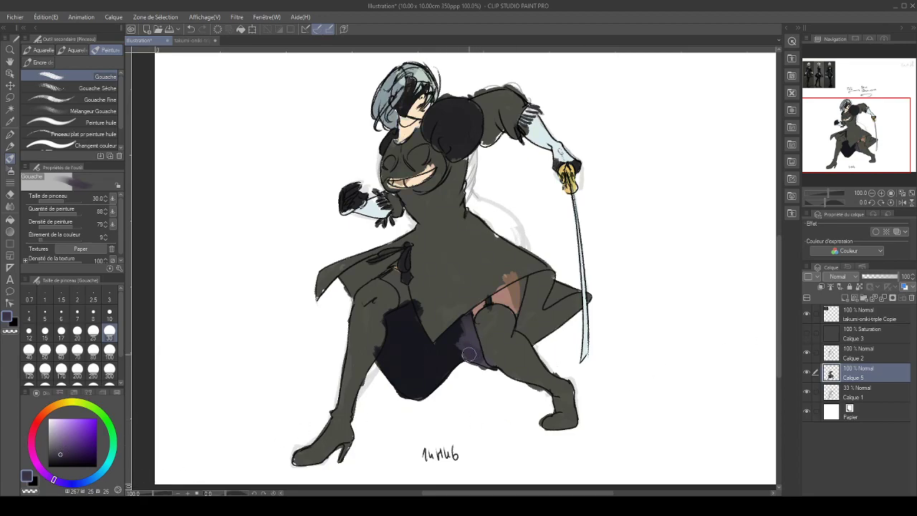
pyautogui.moveTo(482, 359)
pyautogui.mouseDown()
pyautogui.moveTo(465, 327)
pyautogui.moveTo(473, 337)
pyautogui.moveTo(453, 348)
pyautogui.moveTo(462, 325)
pyautogui.moveTo(442, 359)
pyautogui.mouseUp()
pyautogui.keyDown('alt'); pyautogui.click(442, 359); pyautogui.keyUp('alt')
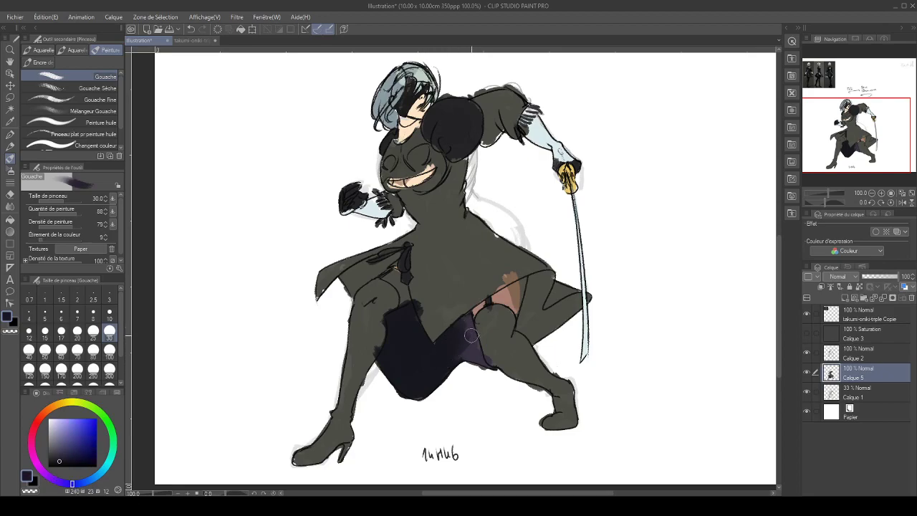
pyautogui.keyDown('alt'); pyautogui.click(479, 351); pyautogui.keyUp('alt')
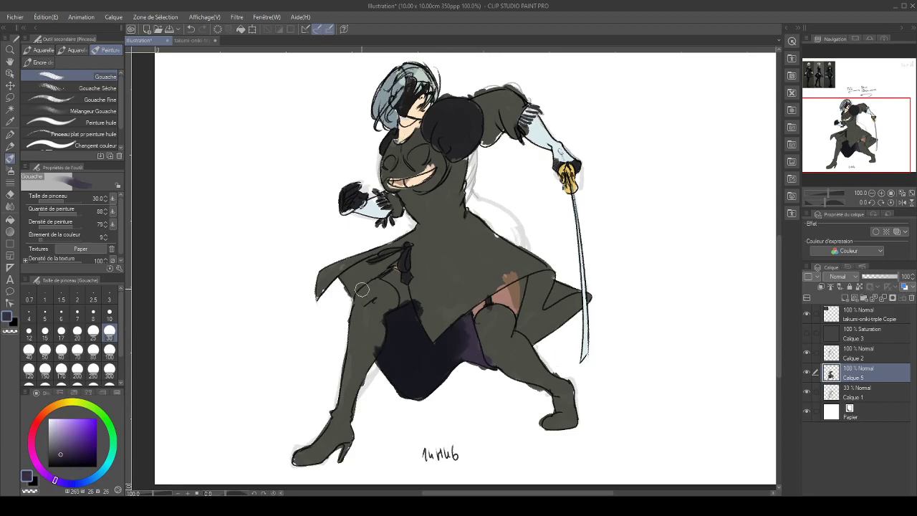
# Paint the undersides of both raised skirt flaps with the lining's very dark blue
pyautogui.keyDown('alt'); pyautogui.click(403, 357); pyautogui.keyUp('alt')
pyautogui.moveTo(343, 280)
pyautogui.mouseDown()
pyautogui.moveTo(400, 252)
pyautogui.moveTo(350, 290)
pyautogui.mouseUp()
pyautogui.moveTo(532, 282)
pyautogui.mouseDown()
pyautogui.moveTo(536, 297)
pyautogui.moveTo(543, 275)
pyautogui.moveTo(538, 294)
pyautogui.moveTo(538, 284)
pyautogui.mouseUp()
# Cover the rear skirt panel behind the sword-side leg and the purple lining patch with very dark blue
pyautogui.keyDown('alt'); pyautogui.click(478, 348); pyautogui.keyUp('alt')
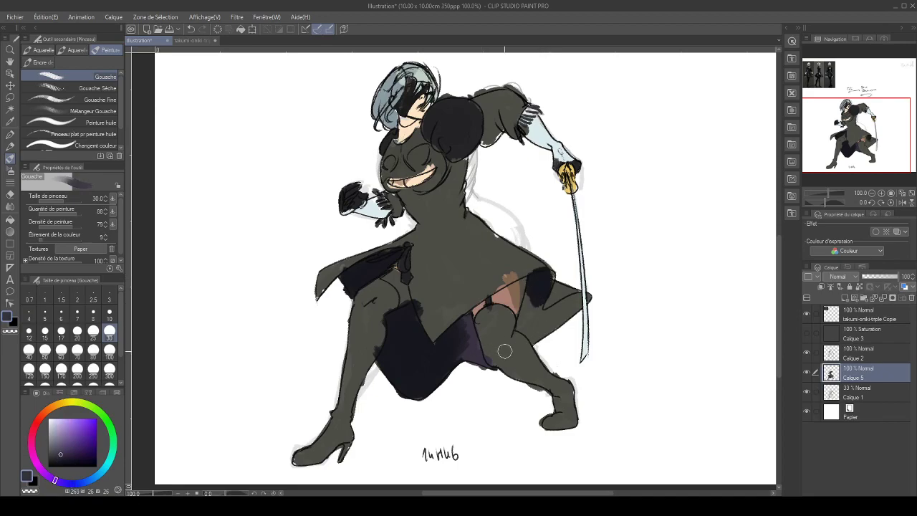
pyautogui.moveTo(529, 338)
pyautogui.mouseDown()
pyautogui.moveTo(551, 318)
pyautogui.moveTo(532, 335)
pyautogui.moveTo(523, 301)
pyautogui.moveTo(537, 314)
pyautogui.moveTo(526, 313)
pyautogui.moveTo(548, 281)
pyautogui.moveTo(536, 298)
pyautogui.moveTo(550, 322)
pyautogui.moveTo(525, 323)
pyautogui.moveTo(581, 297)
pyautogui.mouseUp()
pyautogui.keyDown('alt'); pyautogui.click(538, 288); pyautogui.keyUp('alt')
pyautogui.keyDown('alt'); pyautogui.click(542, 327); pyautogui.keyUp('alt')
pyautogui.moveTo(581, 297)
pyautogui.mouseDown()
pyautogui.moveTo(533, 336)
pyautogui.moveTo(519, 327)
pyautogui.moveTo(528, 306)
pyautogui.moveTo(539, 319)
pyautogui.moveTo(534, 298)
pyautogui.moveTo(477, 357)
pyautogui.moveTo(458, 351)
pyautogui.moveTo(477, 357)
pyautogui.moveTo(469, 327)
pyautogui.moveTo(462, 362)
pyautogui.mouseUp()
pyautogui.keyDown('alt'); pyautogui.click(543, 290); pyautogui.keyUp('alt')
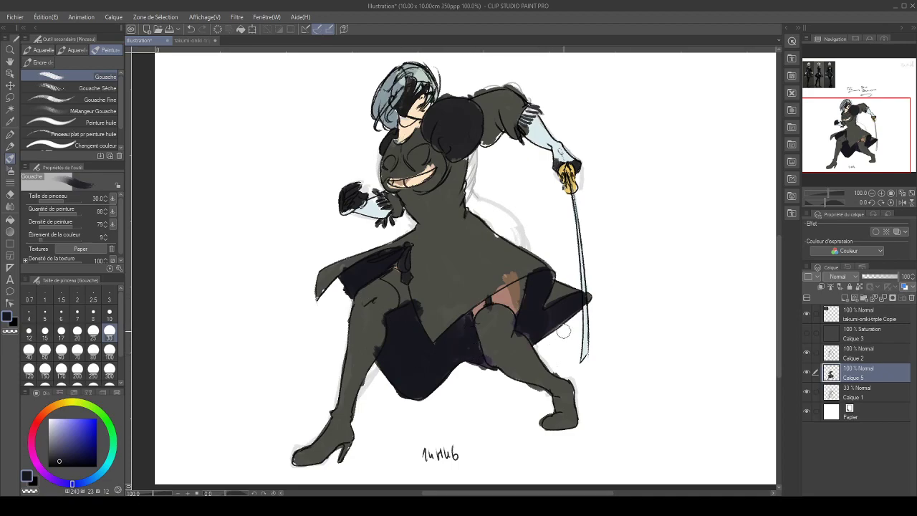
# Shade the underside of the raised sleeve and the puffed shoulder with very dark blue at brush size 17
pyautogui.moveTo(839, 147); pyautogui.dragTo(834, 135)
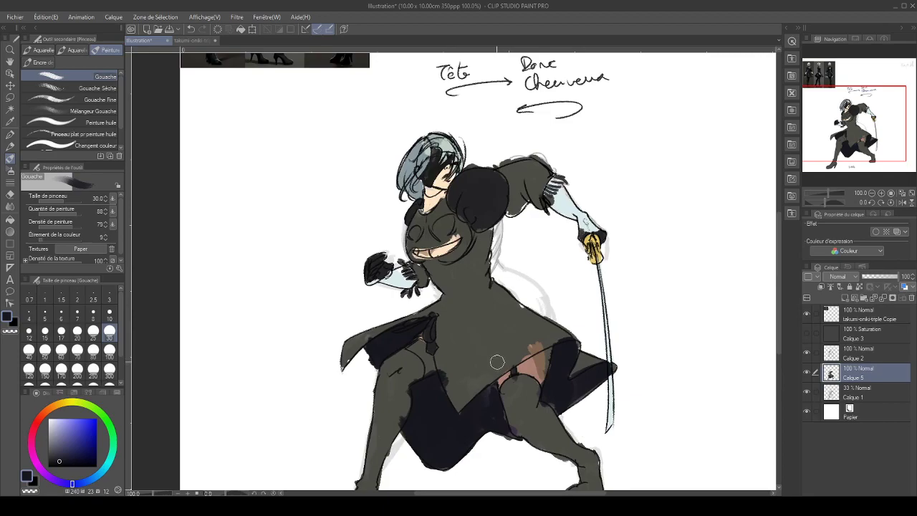
pyautogui.press('[')
pyautogui.press('[')
pyautogui.press('[')
pyautogui.moveTo(528, 184)
pyautogui.mouseDown()
pyautogui.moveTo(540, 204)
pyautogui.moveTo(523, 186)
pyautogui.moveTo(528, 198)
pyautogui.moveTo(523, 205)
pyautogui.moveTo(510, 192)
pyautogui.moveTo(509, 212)
pyautogui.moveTo(520, 212)
pyautogui.moveTo(528, 192)
pyautogui.mouseUp()
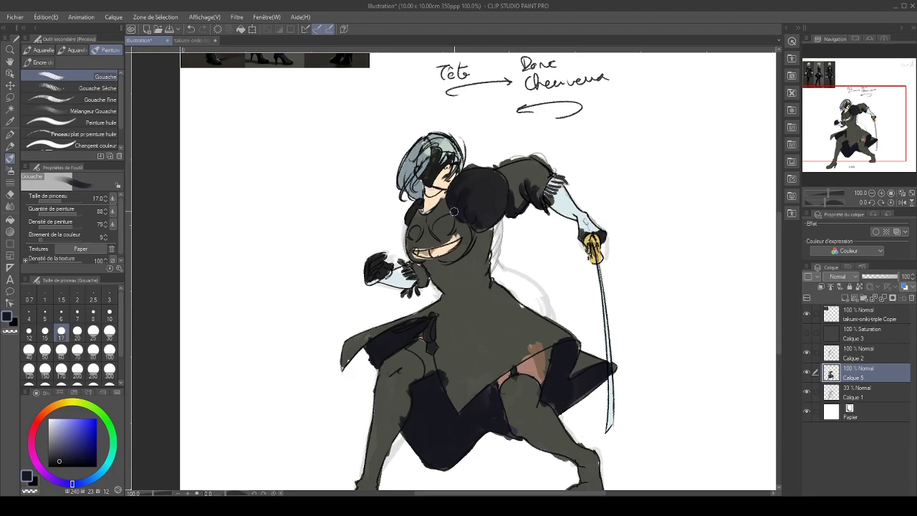
# Paint a shadow below the bust and along the waist in darker brown-grey, hue 46, saturation 16 and value 20, blending it into the dress
pyautogui.keyDown('alt'); pyautogui.click(468, 228); pyautogui.keyUp('alt')
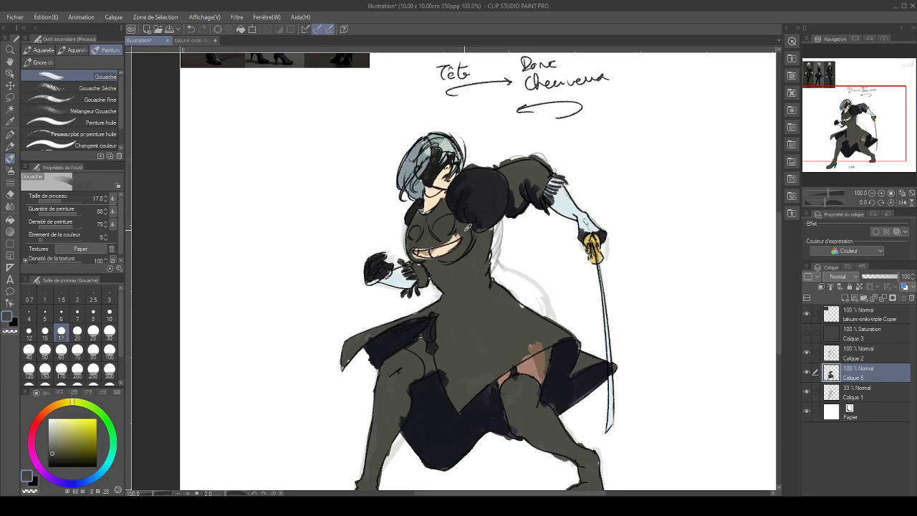
pyautogui.click(56, 456)
pyautogui.click(63, 404)
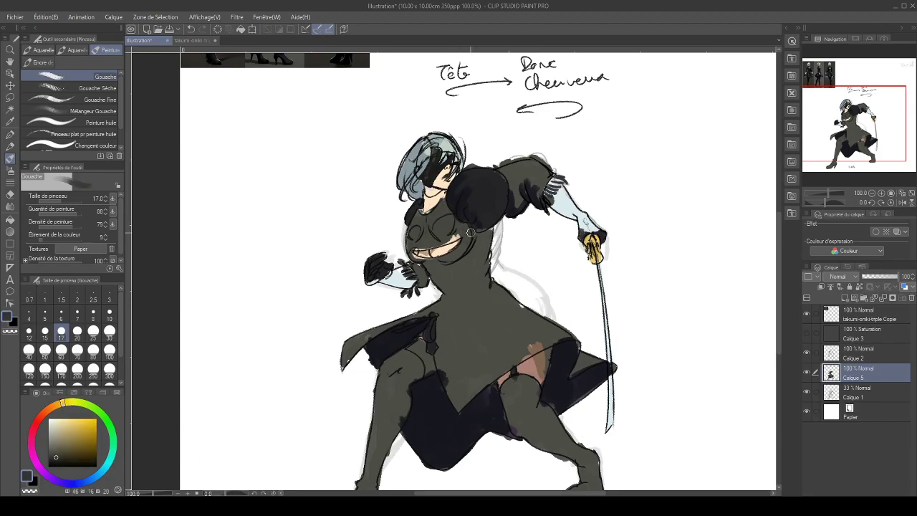
pyautogui.moveTo(425, 266); pyautogui.dragTo(435, 261)
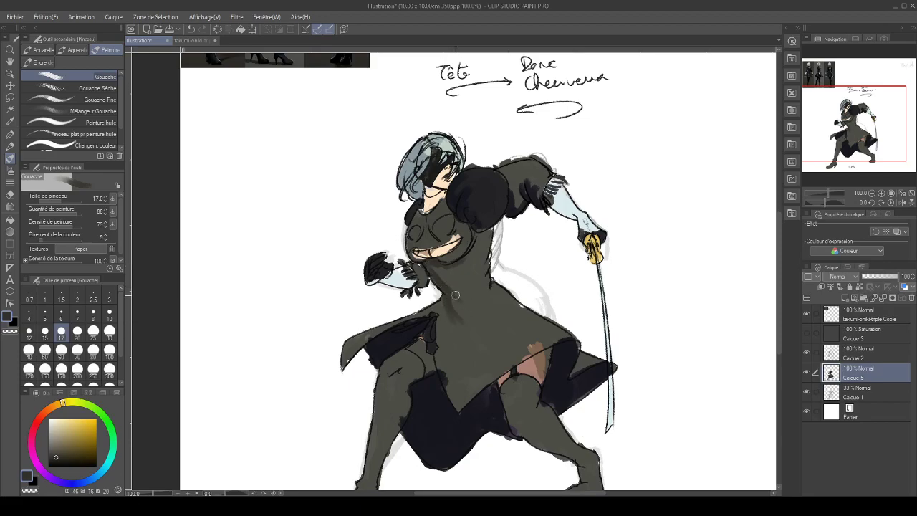
pyautogui.keyDown('alt'); pyautogui.click(461, 328); pyautogui.keyUp('alt')
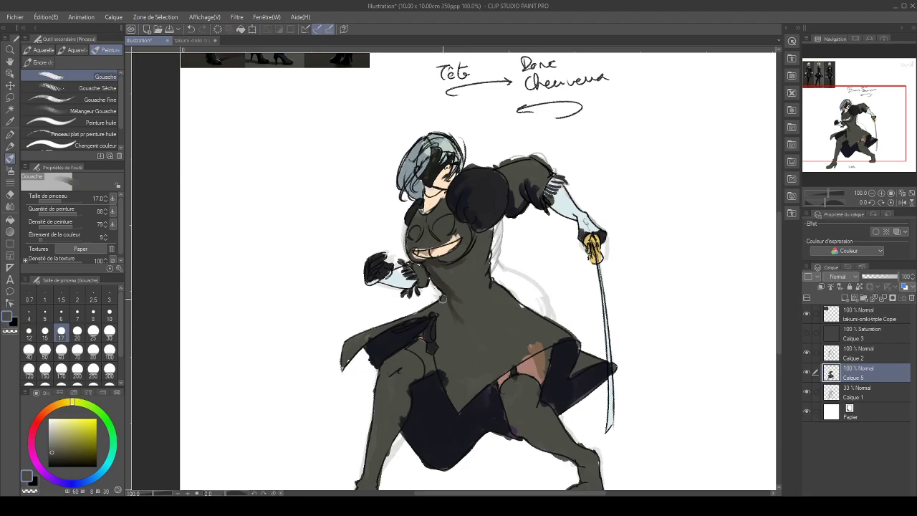
pyautogui.keyDown('alt'); pyautogui.click(445, 295); pyautogui.keyUp('alt')
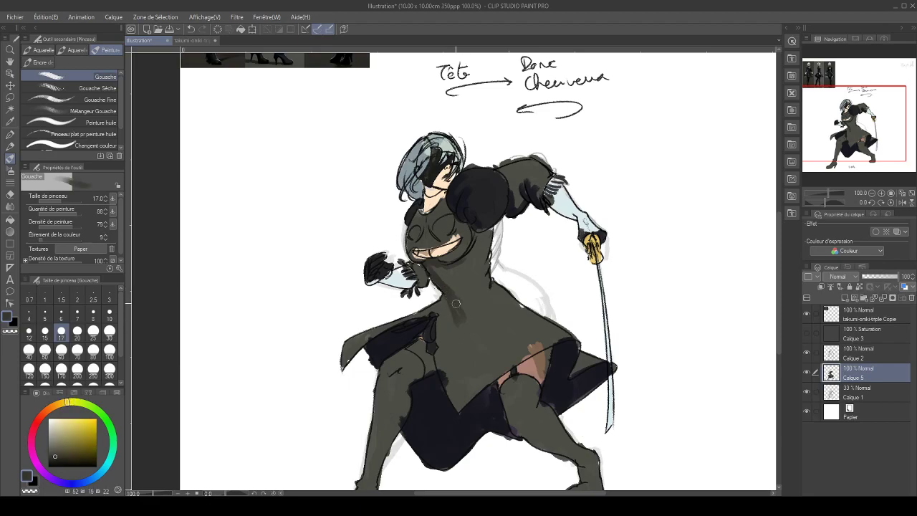
pyautogui.keyDown('alt'); pyautogui.click(451, 278); pyautogui.keyUp('alt')
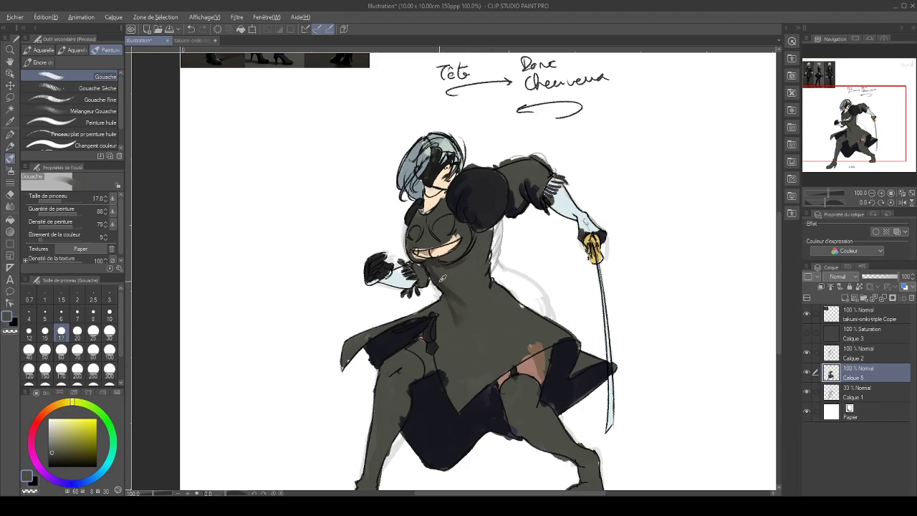
# Touch up the hanging ribbon at the front hip with grey-blue, saturation 17 and value 42, using brush size 8
pyautogui.keyDown('alt'); pyautogui.click(344, 349); pyautogui.keyUp('alt')
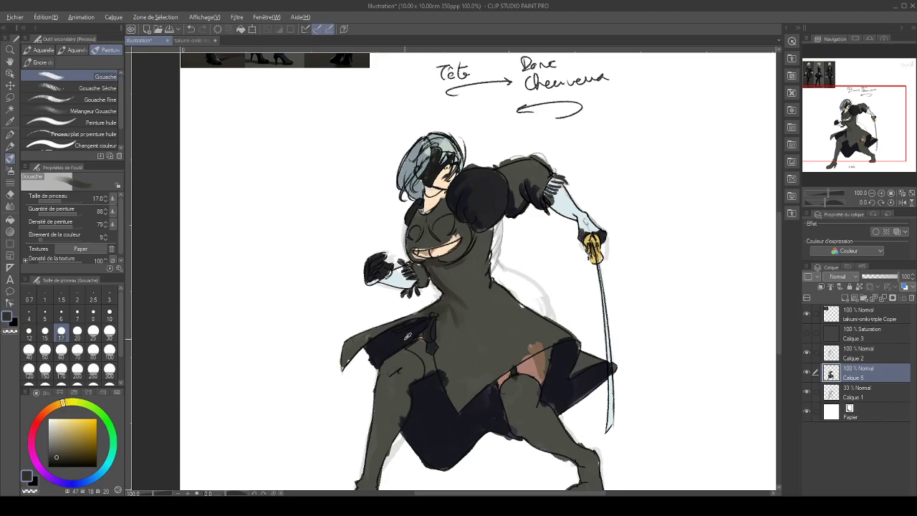
pyautogui.keyDown('alt'); pyautogui.click(405, 337); pyautogui.keyUp('alt')
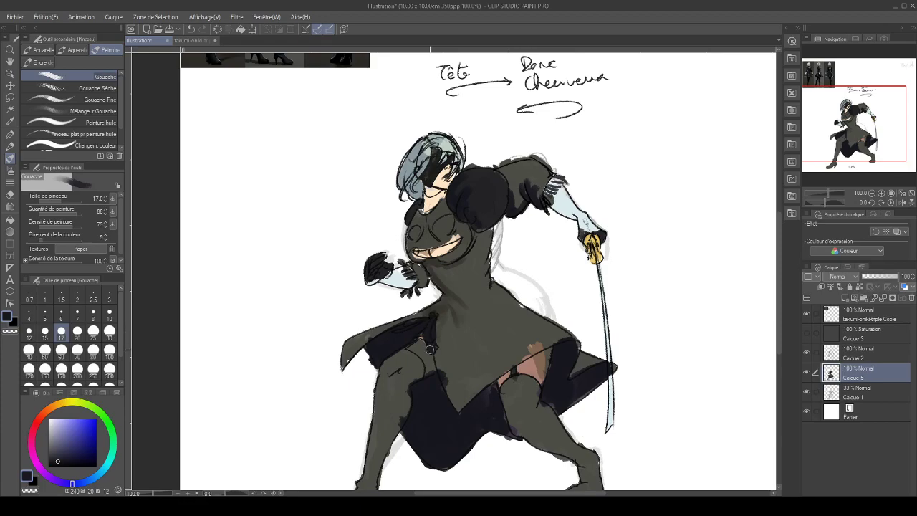
pyautogui.click(56, 447)
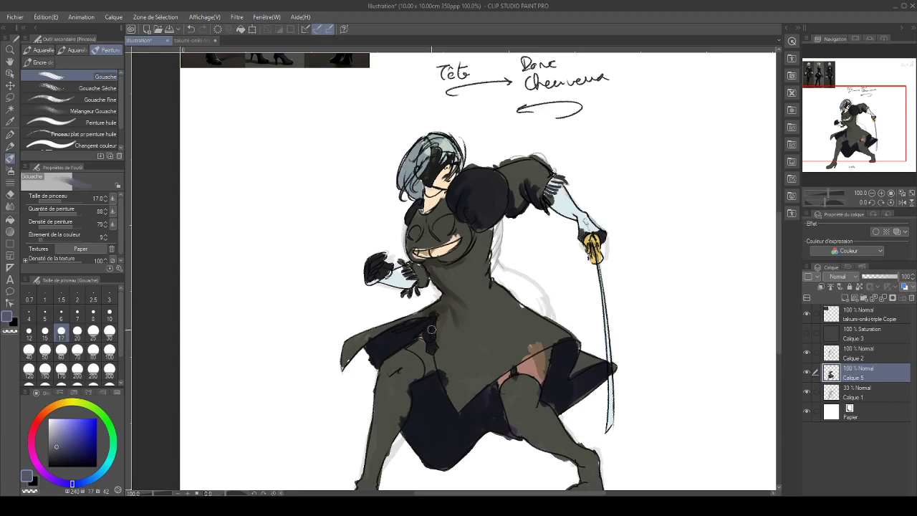
pyautogui.press('[')
pyautogui.press('[')
pyautogui.press('[')
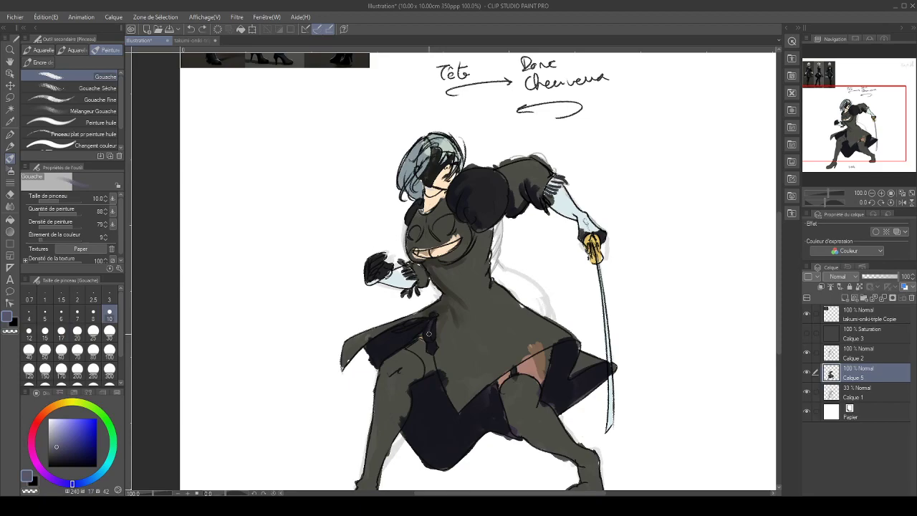
pyautogui.press('[')
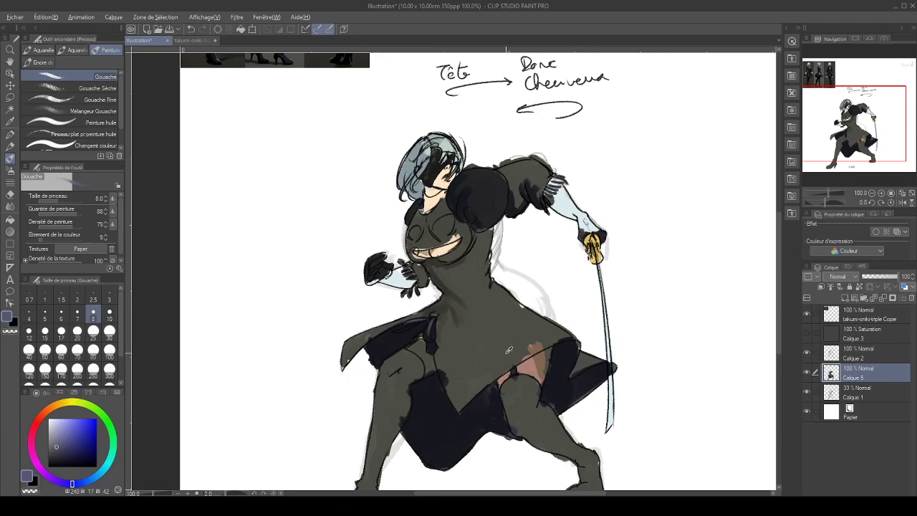
# Cover the brown patch on the skirt above the bare thigh with the dress's dark grey at brush size 25
pyautogui.keyDown('alt'); pyautogui.click(442, 226); pyautogui.keyUp('alt')
pyautogui.press(']')
pyautogui.press(']')
pyautogui.press(']')
pyautogui.press(']')
pyautogui.press(']')
pyautogui.press(']')
pyautogui.moveTo(530, 346); pyautogui.dragTo(526, 352)
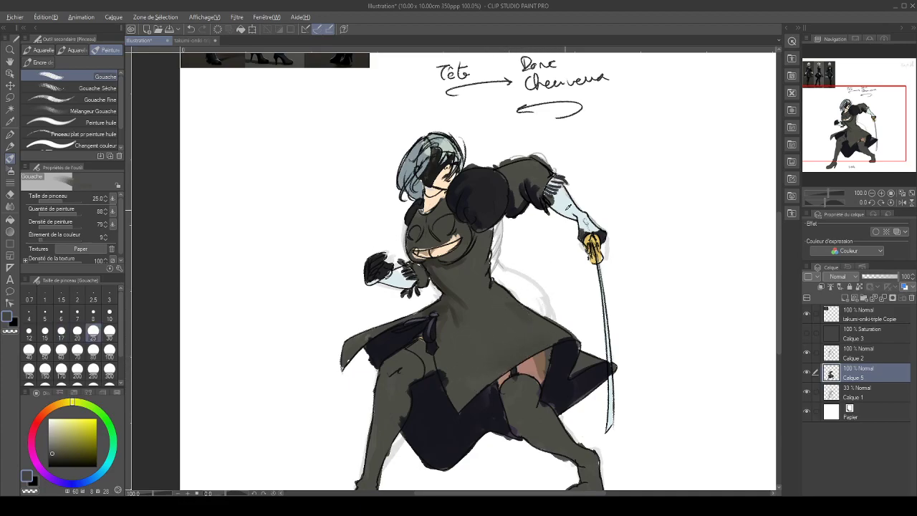
# Shade the sword arm's light glove with a darker blue, saturation 15 and value 81, and blend it with the glove's base colour
pyautogui.keyDown('alt'); pyautogui.click(569, 209); pyautogui.keyUp('alt')
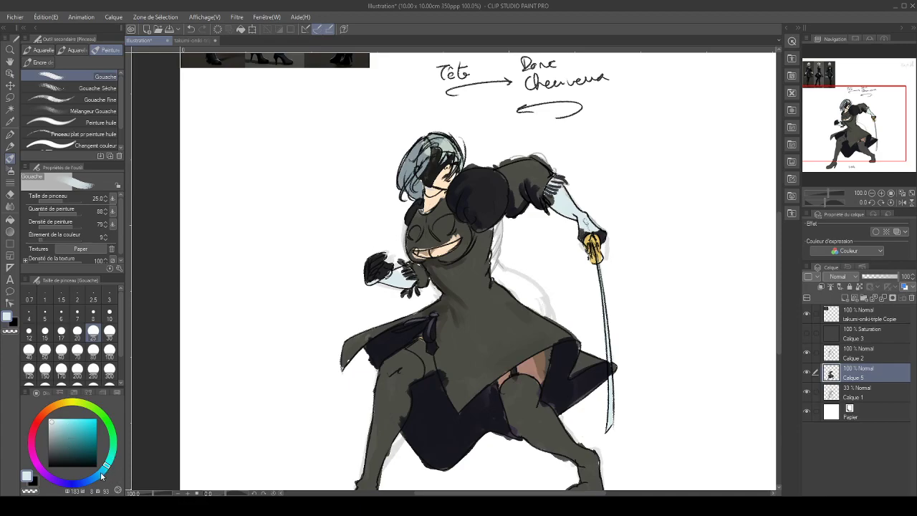
pyautogui.click(99, 475)
pyautogui.click(55, 428)
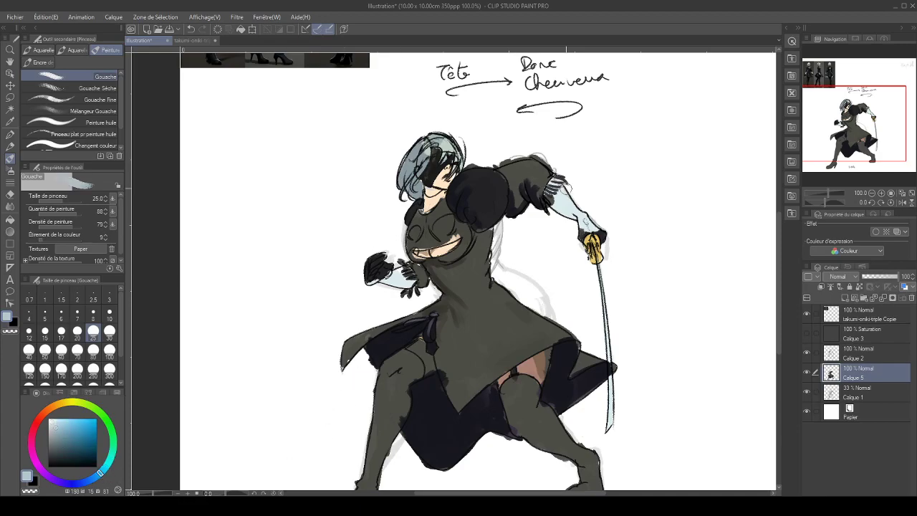
pyautogui.moveTo(554, 199); pyautogui.dragTo(582, 214)
pyautogui.keyDown('alt'); pyautogui.click(565, 202); pyautogui.keyUp('alt')
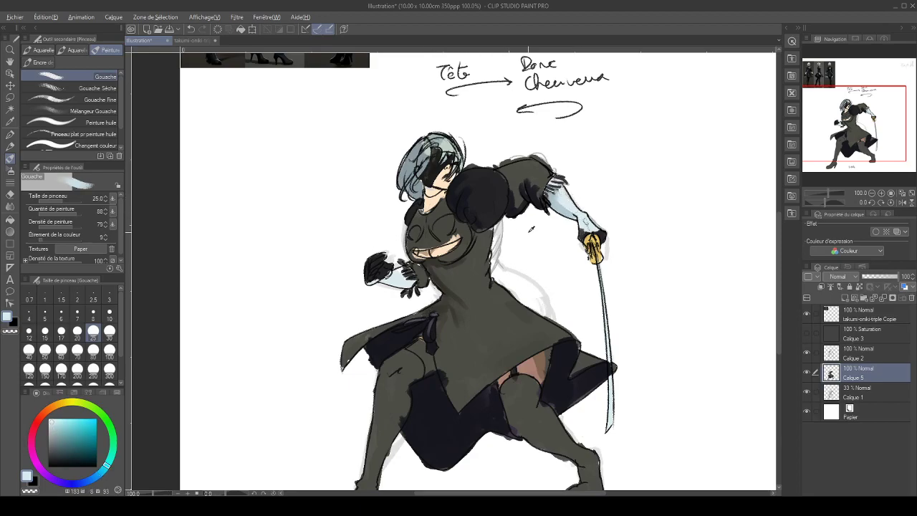
# Shade the lower edge of the bent arm's light glove with the same darker blue, reducing the brush to size 12
pyautogui.keyDown('alt'); pyautogui.click(563, 209); pyautogui.keyUp('alt')
pyautogui.press('[')
pyautogui.moveTo(383, 281); pyautogui.dragTo(407, 282)
pyautogui.keyDown('alt'); pyautogui.click(399, 277); pyautogui.keyUp('alt')
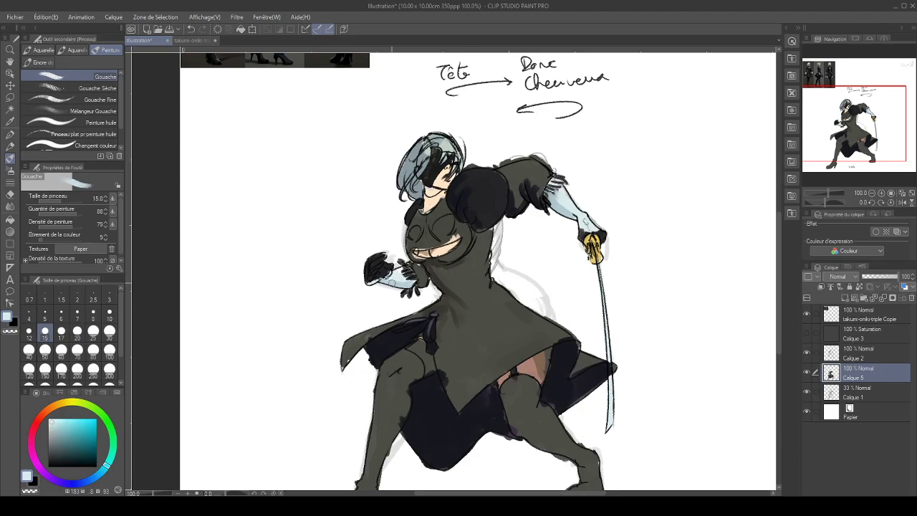
pyautogui.keyDown('alt'); pyautogui.click(392, 283); pyautogui.keyUp('alt')
pyautogui.press('[')
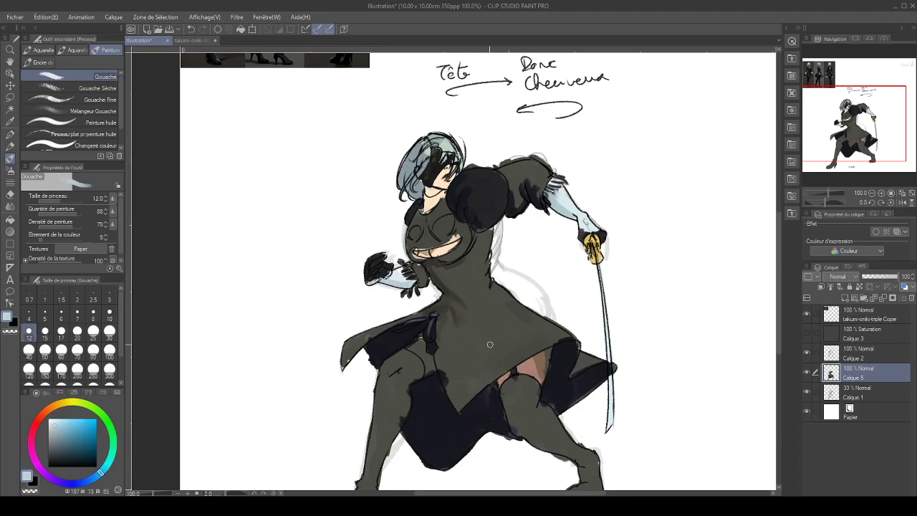
# Paint the black hand coverings with the dress's dark grey and pick very dark blue for their shadows
pyautogui.keyDown('alt'); pyautogui.click(492, 318); pyautogui.keyUp('alt')
pyautogui.moveTo(369, 260)
pyautogui.mouseDown()
pyautogui.moveTo(379, 255)
pyautogui.moveTo(364, 280)
pyautogui.moveTo(386, 266)
pyautogui.mouseUp()
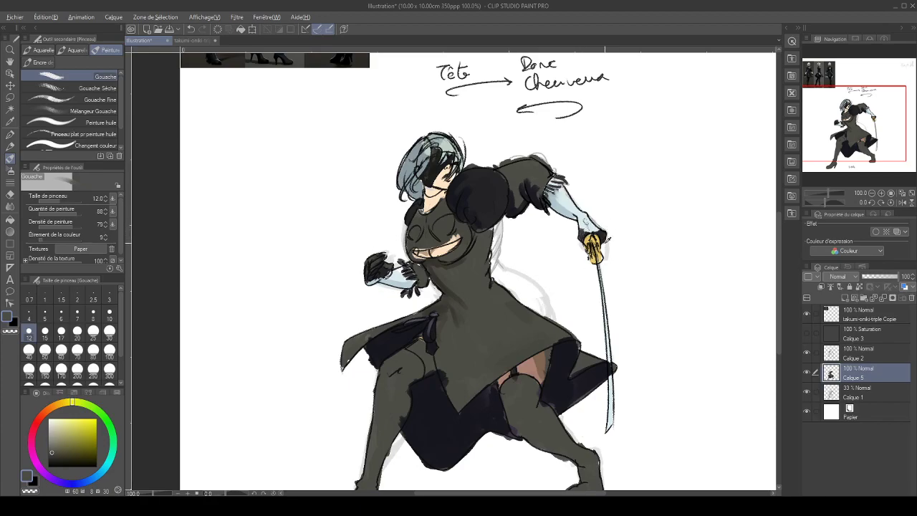
pyautogui.keyDown('alt'); pyautogui.click(445, 434); pyautogui.keyUp('alt')
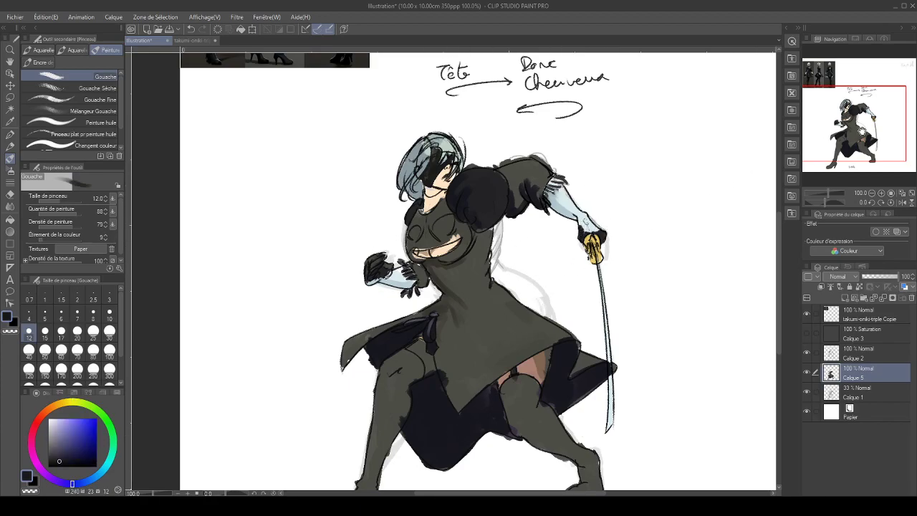
# Draw a simple black sketch of a gloved hand and wrist below the reference image
pyautogui.moveTo(862, 131); pyautogui.dragTo(827, 92)
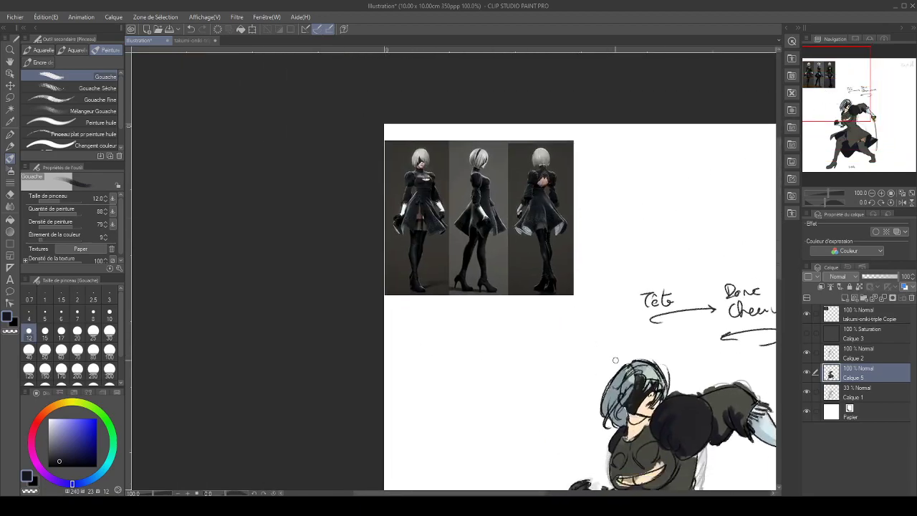
pyautogui.moveTo(54, 456); pyautogui.dragTo(48, 467)
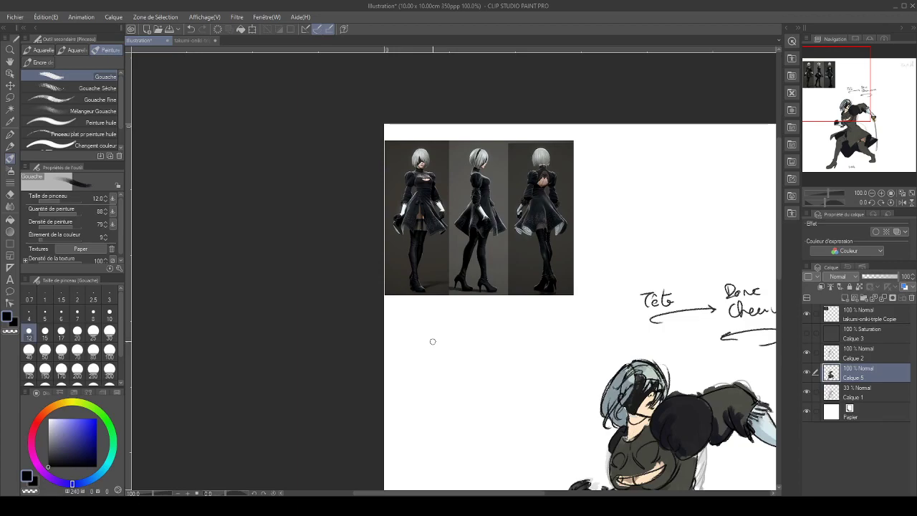
pyautogui.moveTo(428, 326)
pyautogui.mouseDown()
pyautogui.moveTo(421, 352)
pyautogui.moveTo(437, 371)
pyautogui.moveTo(455, 355)
pyautogui.moveTo(449, 318)
pyautogui.mouseUp()
pyautogui.moveTo(428, 361)
pyautogui.mouseDown()
pyautogui.moveTo(403, 387)
pyautogui.moveTo(431, 376)
pyautogui.moveTo(419, 353)
pyautogui.moveTo(402, 359)
pyautogui.moveTo(408, 399)
pyautogui.mouseUp()
pyautogui.moveTo(837, 115); pyautogui.dragTo(876, 156)
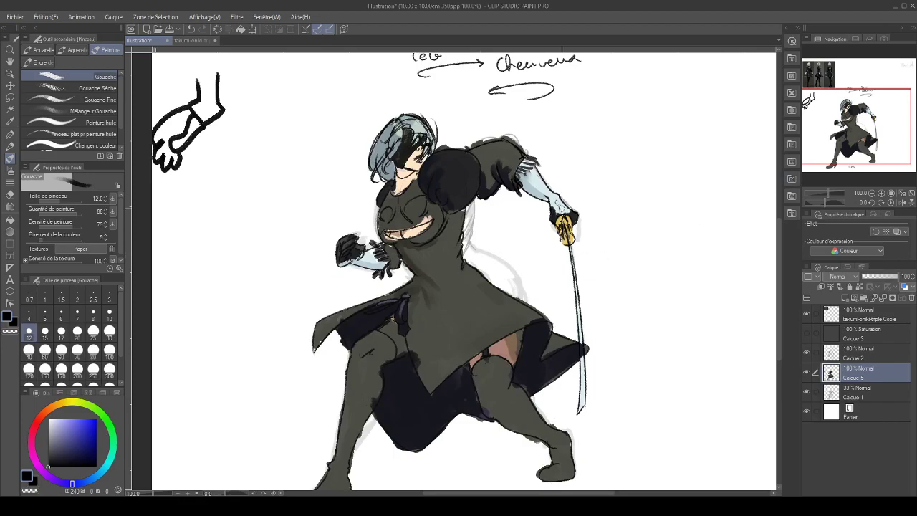
# Check the reference's gloves and extend the dark covering over the sword hand's wrist with very dark blue
pyautogui.keyDown('alt'); pyautogui.click(562, 208); pyautogui.keyUp('alt')
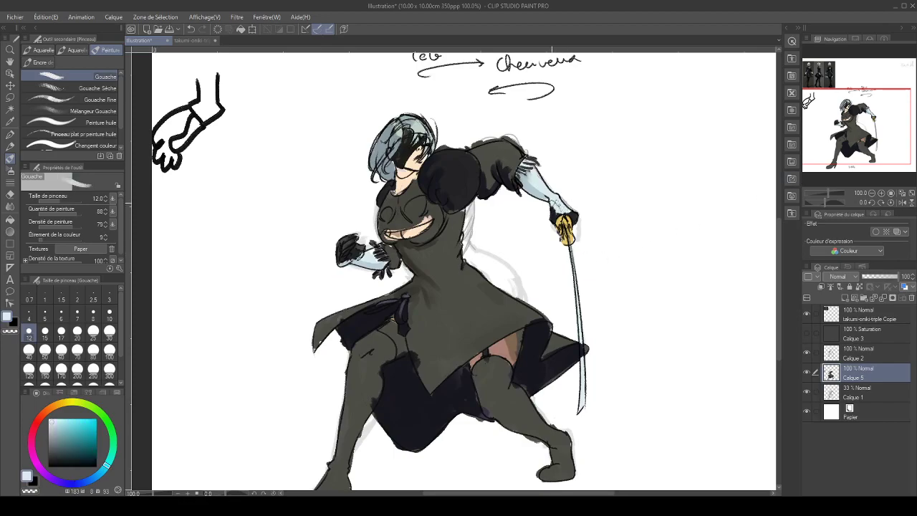
pyautogui.keyDown('alt'); pyautogui.click(553, 213); pyautogui.keyUp('alt')
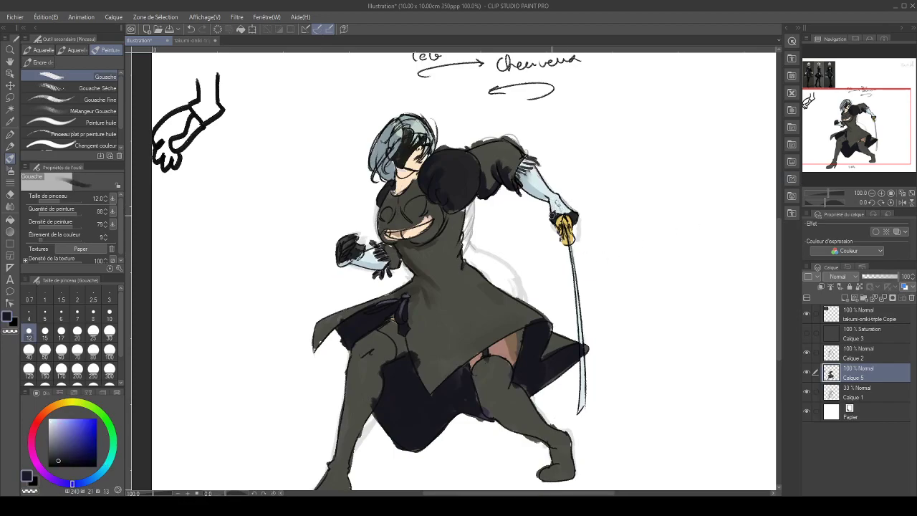
pyautogui.moveTo(844, 143); pyautogui.dragTo(824, 109)
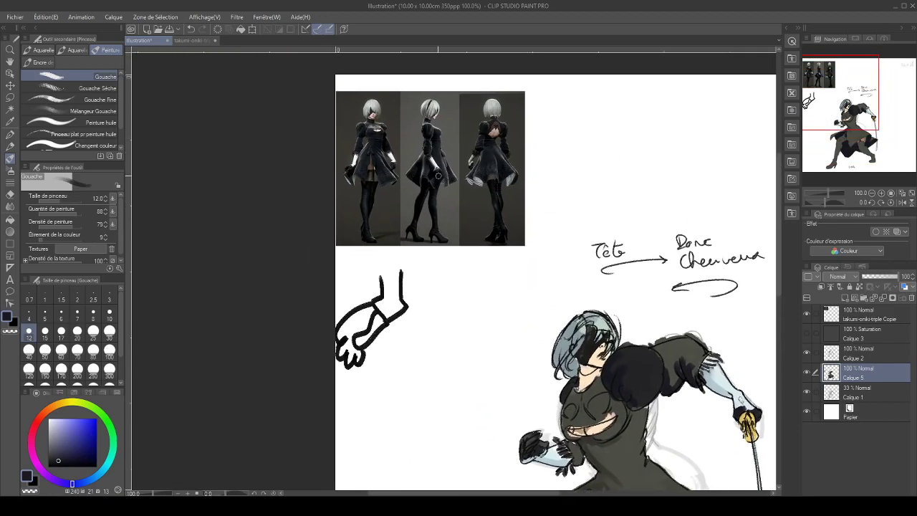
pyautogui.moveTo(851, 120); pyautogui.dragTo(875, 120)
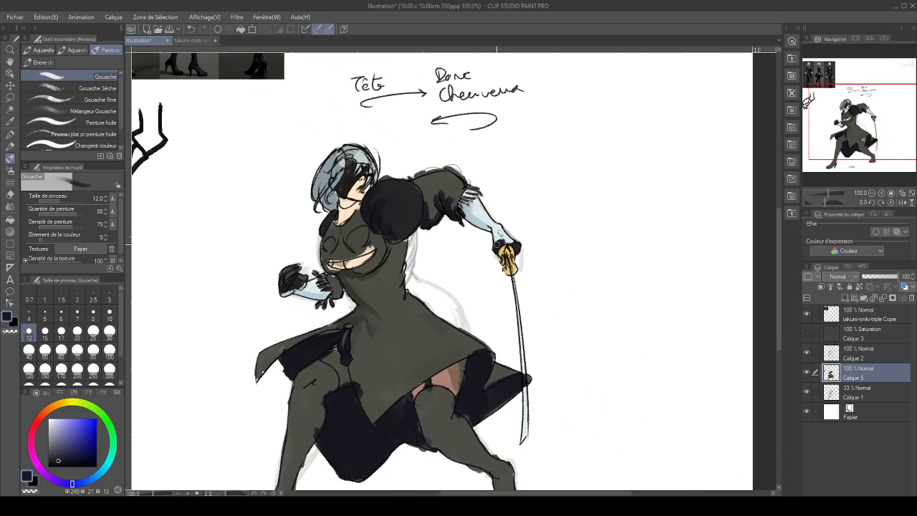
pyautogui.moveTo(501, 238); pyautogui.dragTo(510, 242)
# Outline the dark glove's edge at the sword hand's wrist with the size 4 pencil on layer Calque 2 and clean it with the eraser
pyautogui.click(875, 355)
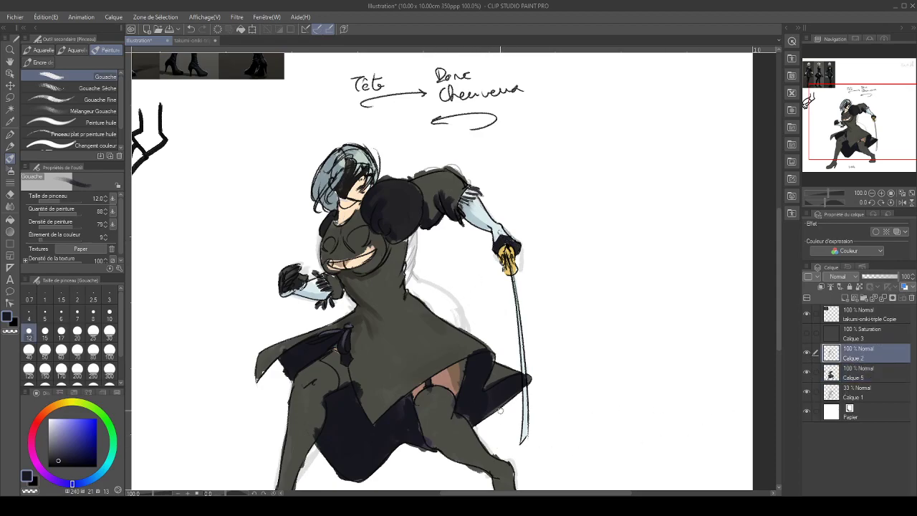
pyautogui.press('p')
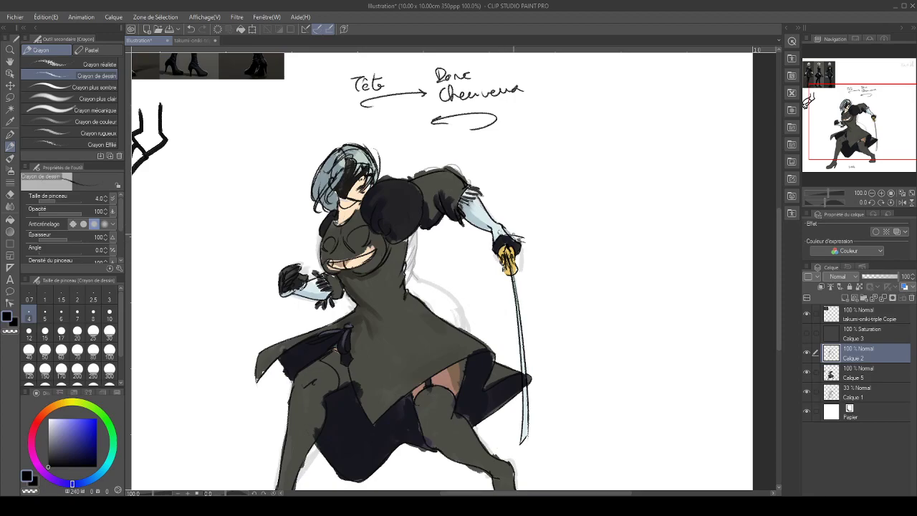
pyautogui.press('e')
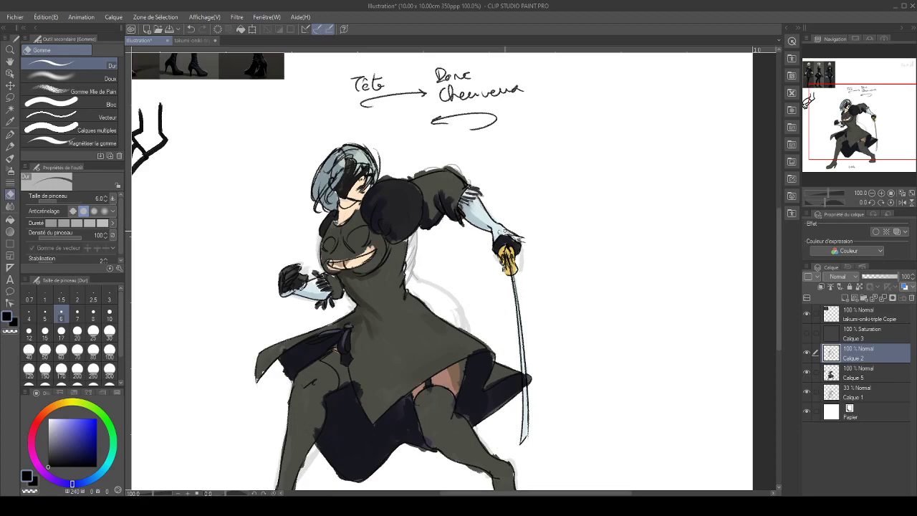
pyautogui.press('p')
# Touch up the light-blue glove beside the sword hand's wrist on layer Calque 5 with Gouache, using the shadow blue at size 8
pyautogui.click(866, 371)
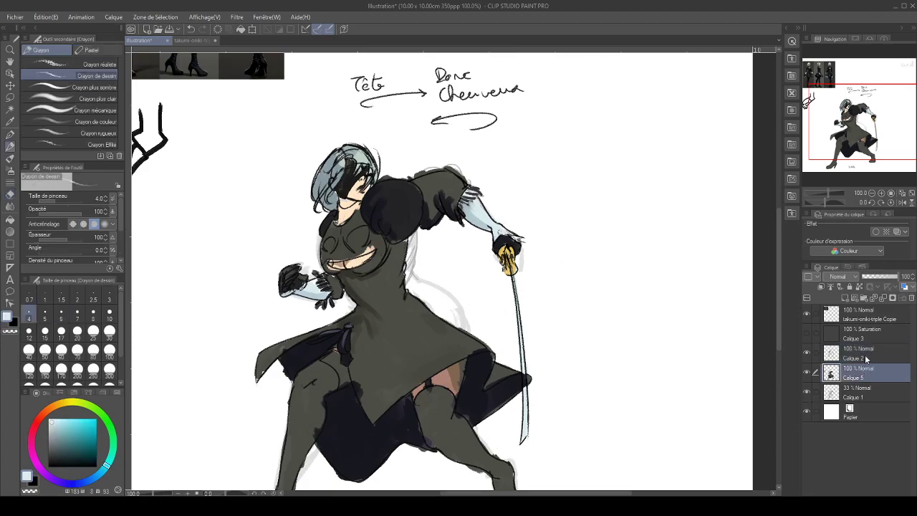
pyautogui.press('b')
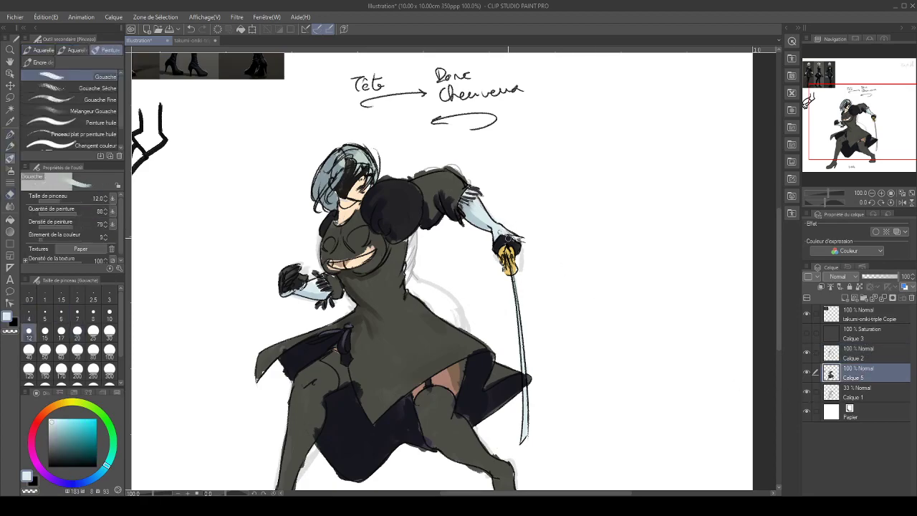
pyautogui.keyDown('alt'); pyautogui.click(487, 224); pyautogui.keyUp('alt')
pyautogui.press('[')
pyautogui.press('[')
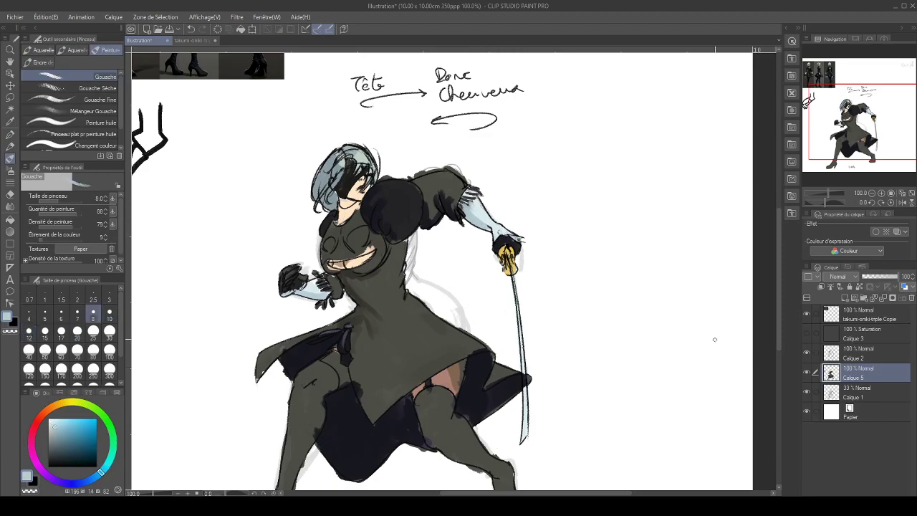
# On layer Calque 2, draw a short pointed black pencil outline below the figure's clenched fist and erase its stray marks
pyautogui.click(862, 351)
pyautogui.press('p')
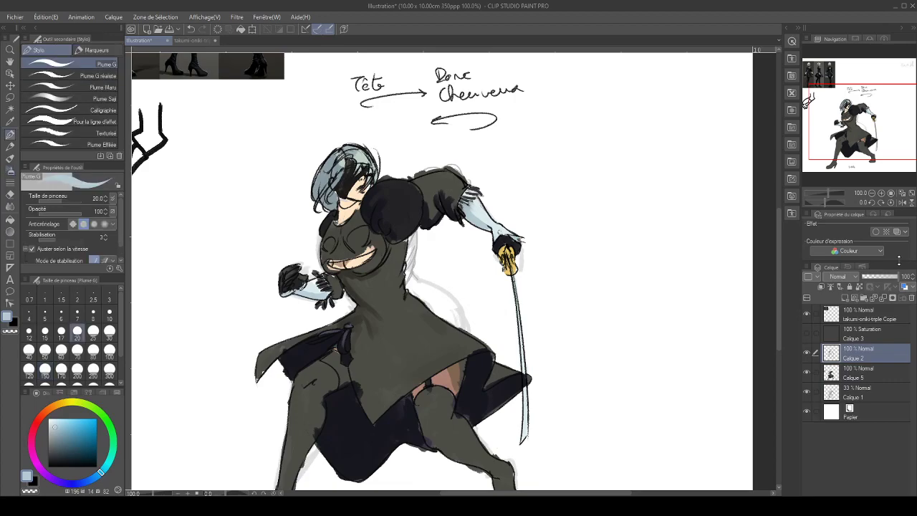
pyautogui.press('p')
pyautogui.press('x')
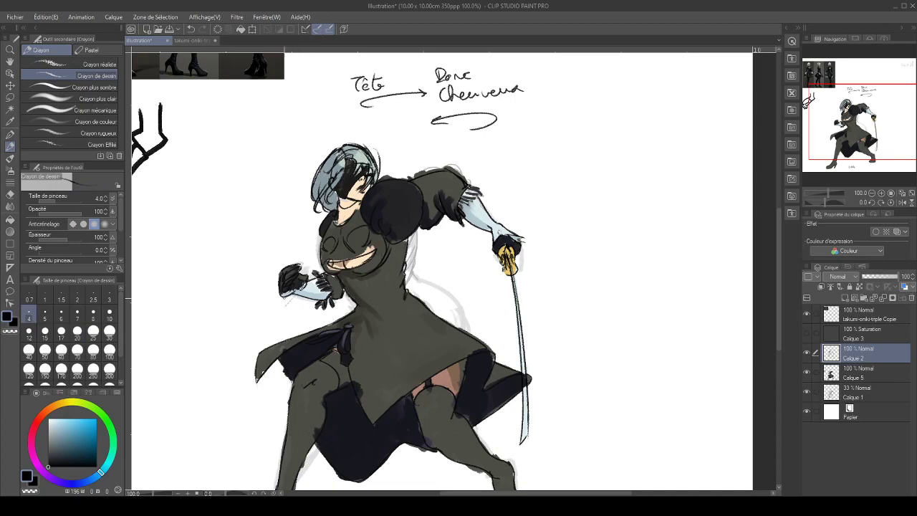
pyautogui.moveTo(302, 297); pyautogui.dragTo(284, 309)
pyautogui.press('e')
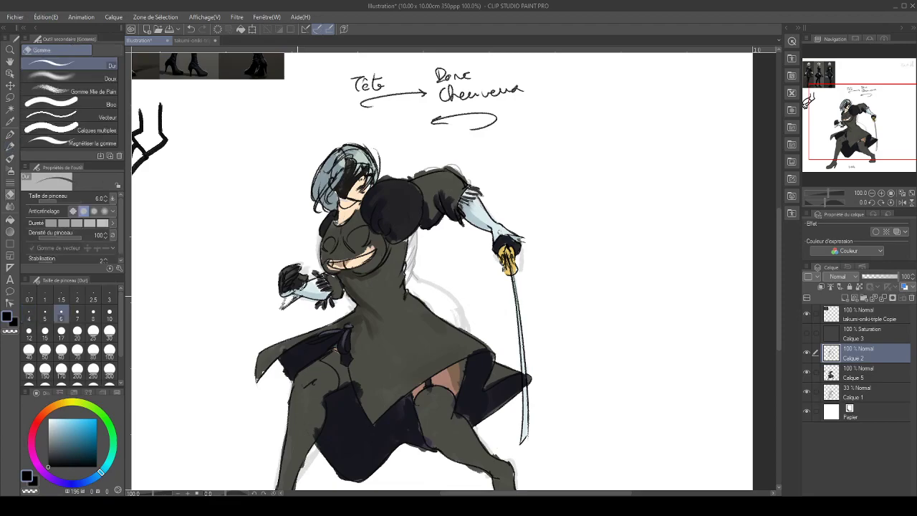
# On layer Calque 5, fill the pointed shape below the clenched fist with a darker grey-blue in Gouache
pyautogui.press('p')
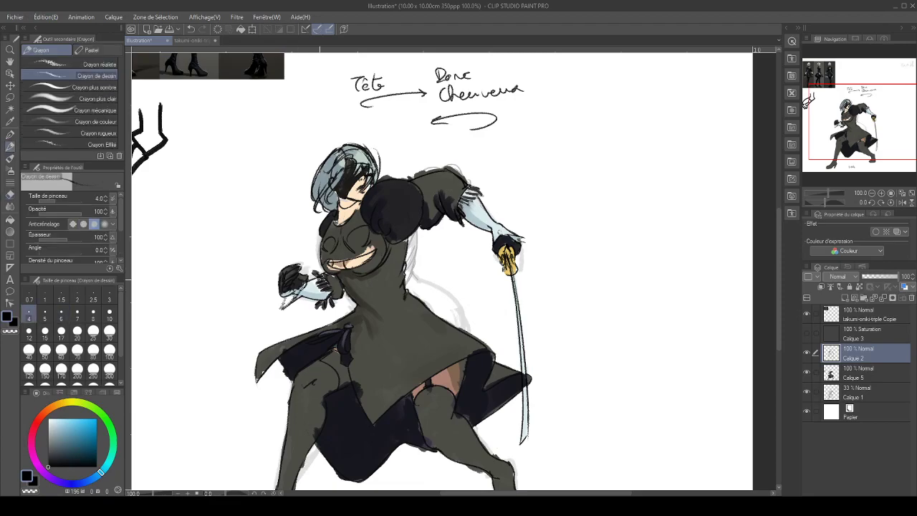
pyautogui.keyDown('alt'); pyautogui.click(294, 292); pyautogui.keyUp('alt')
pyautogui.click(884, 379)
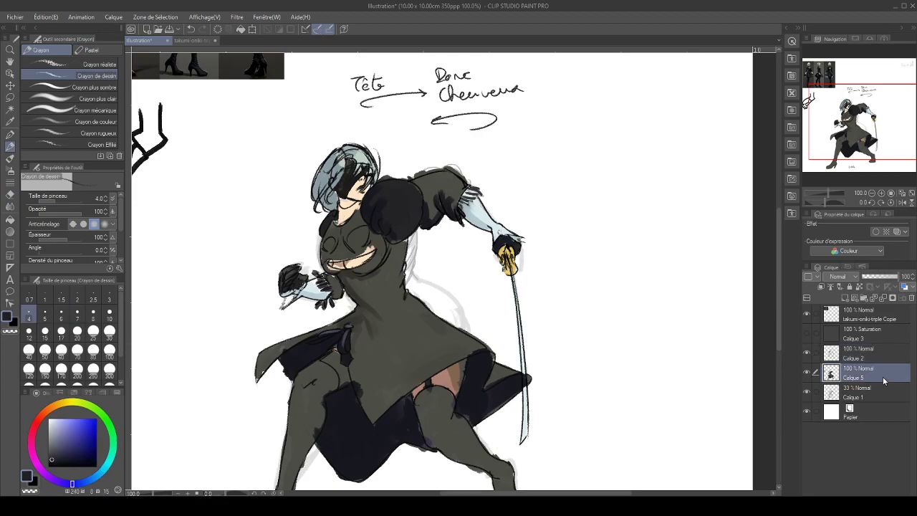
pyautogui.press('p')
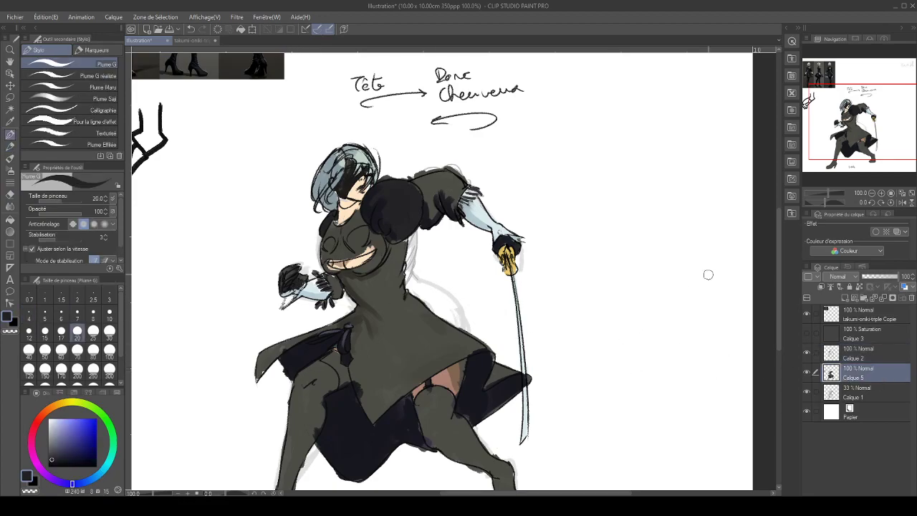
pyautogui.press('b')
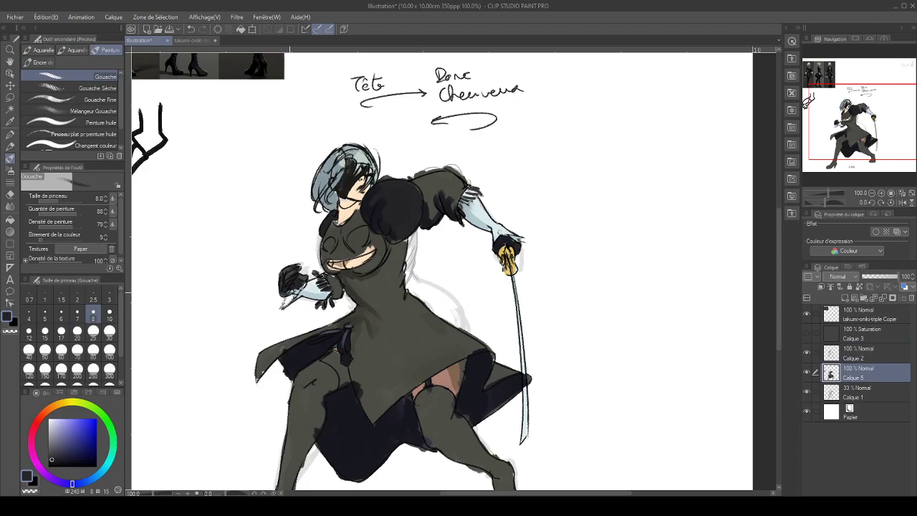
pyautogui.keyDown('alt'); pyautogui.click(309, 295); pyautogui.keyUp('alt')
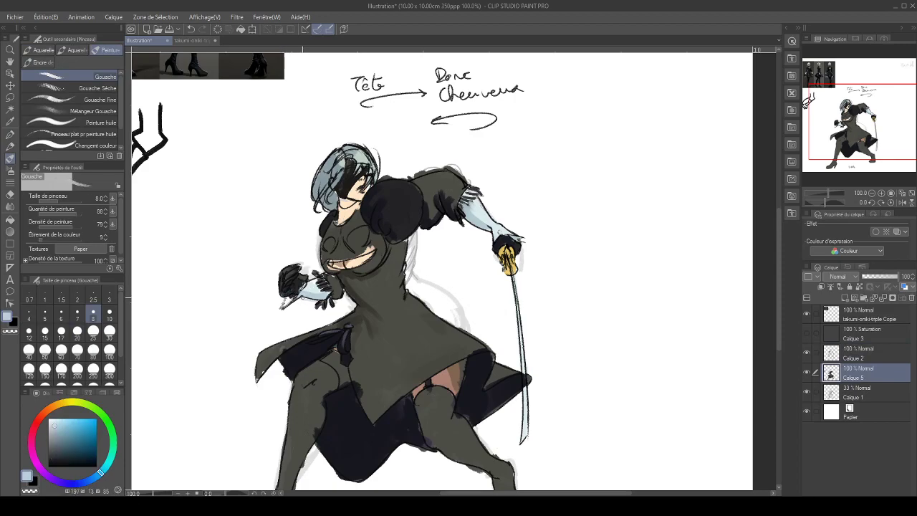
pyautogui.click(56, 439)
pyautogui.click(93, 479)
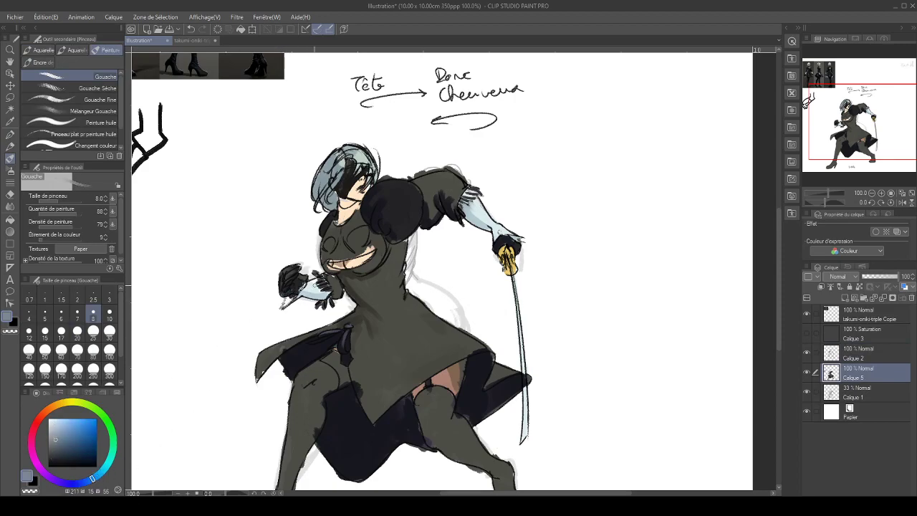
pyautogui.moveTo(292, 296); pyautogui.dragTo(285, 303)
# Paint a lighter navy highlight across the top of the puffed shoulder sleeve with the Gouache brush at size 15
pyautogui.keyDown('alt'); pyautogui.click(516, 241); pyautogui.keyUp('alt')
pyautogui.keyDown('alt'); pyautogui.click(351, 415); pyautogui.keyUp('alt')
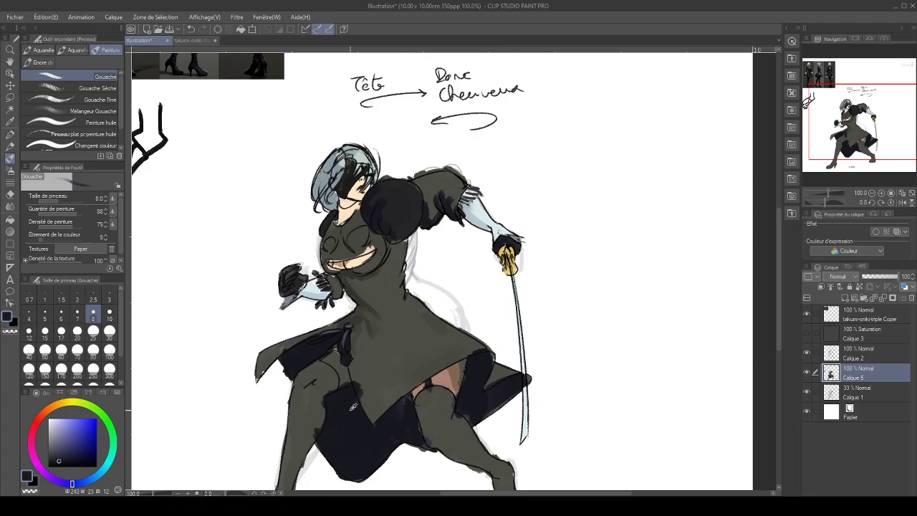
pyautogui.keyDown('alt'); pyautogui.click(347, 332); pyautogui.keyUp('alt')
pyautogui.press(']')
pyautogui.press(']')
pyautogui.press(']')
pyautogui.moveTo(406, 186); pyautogui.dragTo(379, 187)
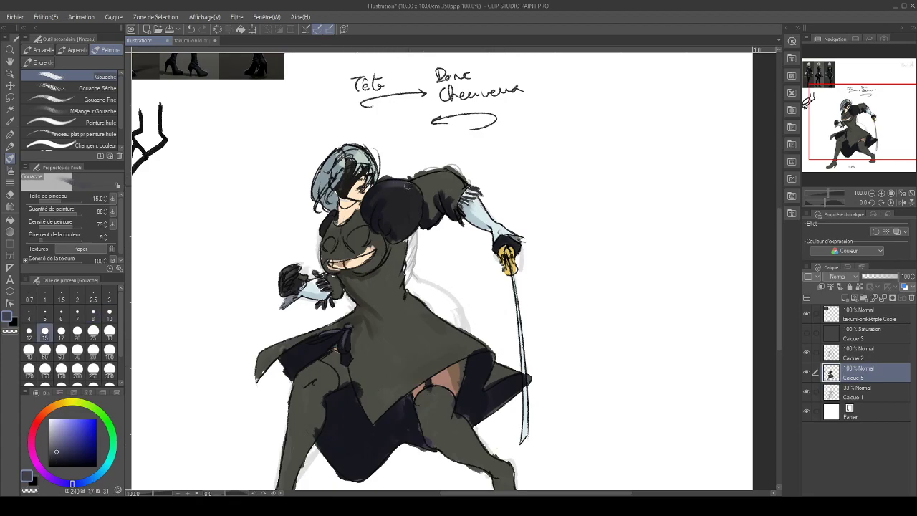
pyautogui.keyDown('alt'); pyautogui.click(389, 196); pyautogui.keyUp('alt')
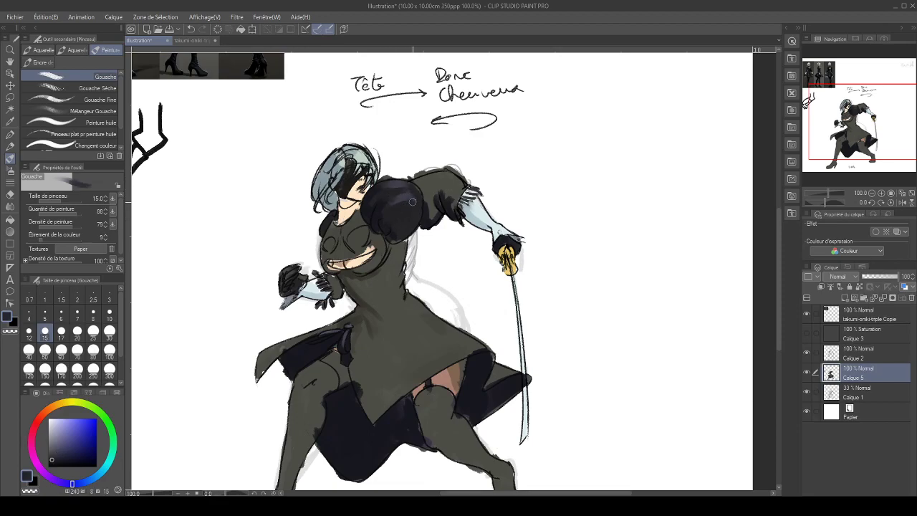
# Blend the highlight and shadow areas of the puffed shoulder sleeve using its sampled navy tones at brush size 30
pyautogui.keyDown('alt'); pyautogui.click(399, 186); pyautogui.keyUp('alt')
pyautogui.press(']')
pyautogui.press(']')
pyautogui.press(']')
pyautogui.press(']')
pyautogui.keyDown('alt'); pyautogui.click(382, 213); pyautogui.keyUp('alt')
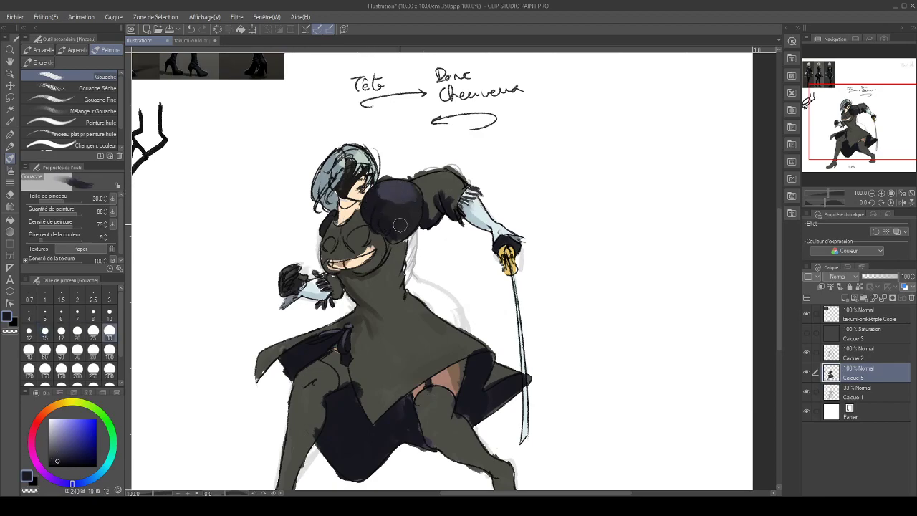
pyautogui.keyDown('alt'); pyautogui.click(403, 211); pyautogui.keyUp('alt')
pyautogui.moveTo(386, 193); pyautogui.dragTo(383, 202)
pyautogui.keyDown('alt'); pyautogui.click(372, 207); pyautogui.keyUp('alt')
# Refine the highlight edges on the upper part of the puffed sleeve with sampled navy tones at brush size 6
pyautogui.press('[')
pyautogui.press('[')
pyautogui.press('[')
pyautogui.press('[')
pyautogui.press('[')
pyautogui.press('[')
pyautogui.press('[')
pyautogui.press('[')
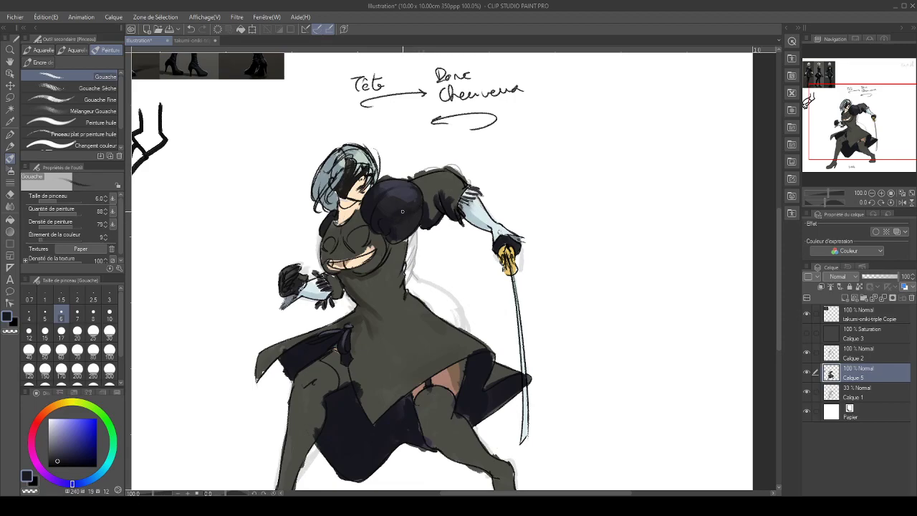
pyautogui.moveTo(412, 187); pyautogui.dragTo(387, 193)
pyautogui.keyDown('alt'); pyautogui.click(402, 195); pyautogui.keyUp('alt')
pyautogui.keyDown('alt'); pyautogui.click(397, 205); pyautogui.keyUp('alt')
# Even out the shading in the middle and lower part of the puffed sleeve with sampled tones at brush size 12
pyautogui.press(']')
pyautogui.press(']')
pyautogui.press(']')
pyautogui.press(']')
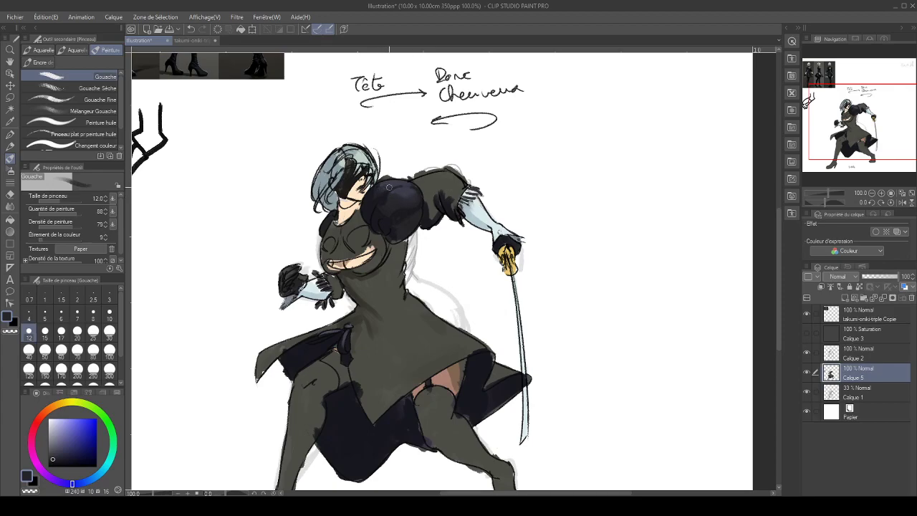
pyautogui.keyDown('alt'); pyautogui.click(411, 209); pyautogui.keyUp('alt')
pyautogui.keyDown('alt'); pyautogui.click(397, 233); pyautogui.keyUp('alt')
pyautogui.keyDown('alt'); pyautogui.click(404, 227); pyautogui.keyUp('alt')
# Shade the lower sleeve of the sword arm with lighter and darker olive-grey tones, blending them with sampled colours
pyautogui.keyDown('alt'); pyautogui.click(423, 204); pyautogui.keyUp('alt')
pyautogui.click(59, 444)
pyautogui.click(67, 402)
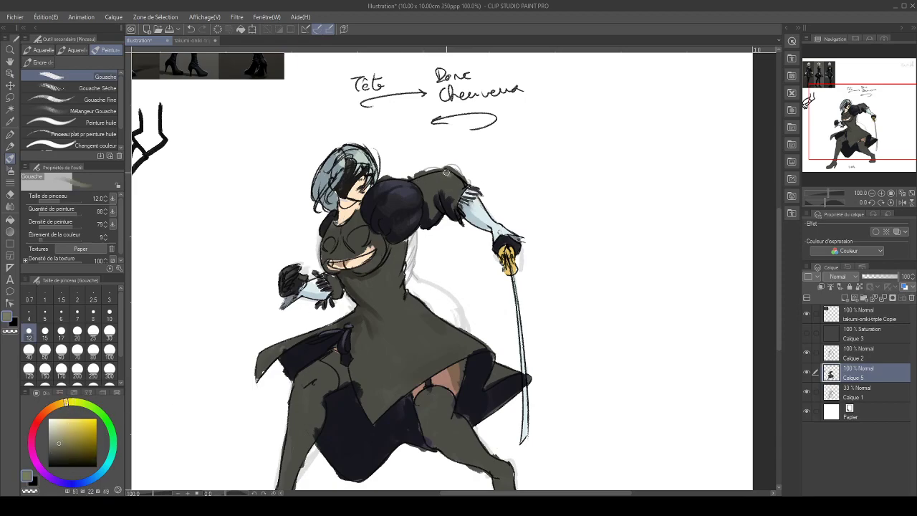
pyautogui.keyDown('alt'); pyautogui.click(451, 183); pyautogui.keyUp('alt')
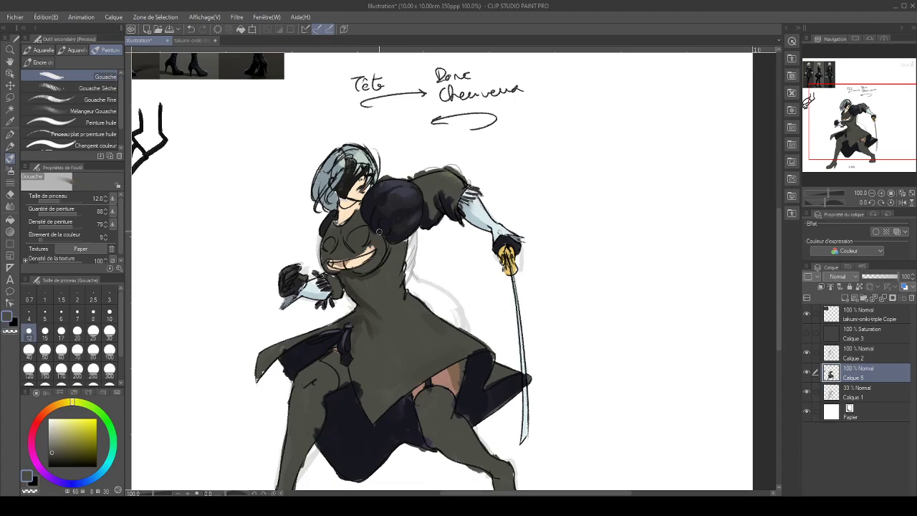
pyautogui.click(56, 456)
pyautogui.click(62, 404)
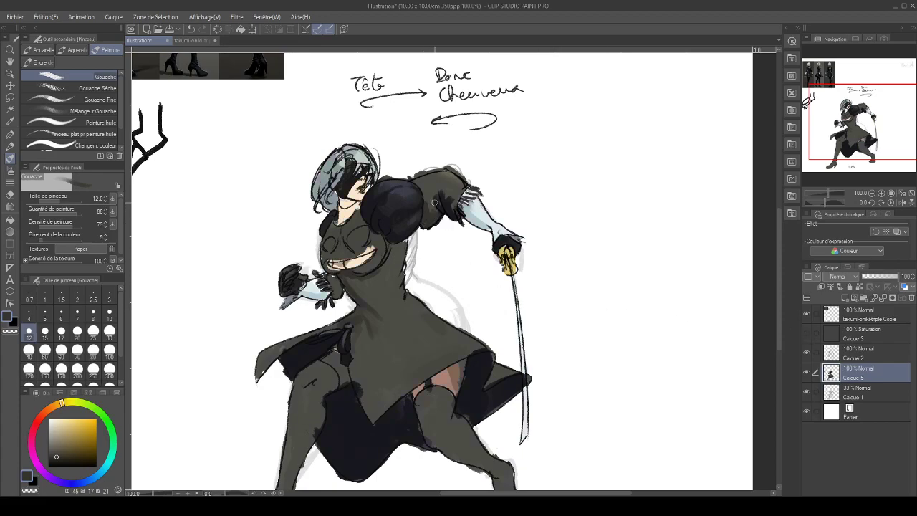
pyautogui.keyDown('alt'); pyautogui.click(427, 205); pyautogui.keyUp('alt')
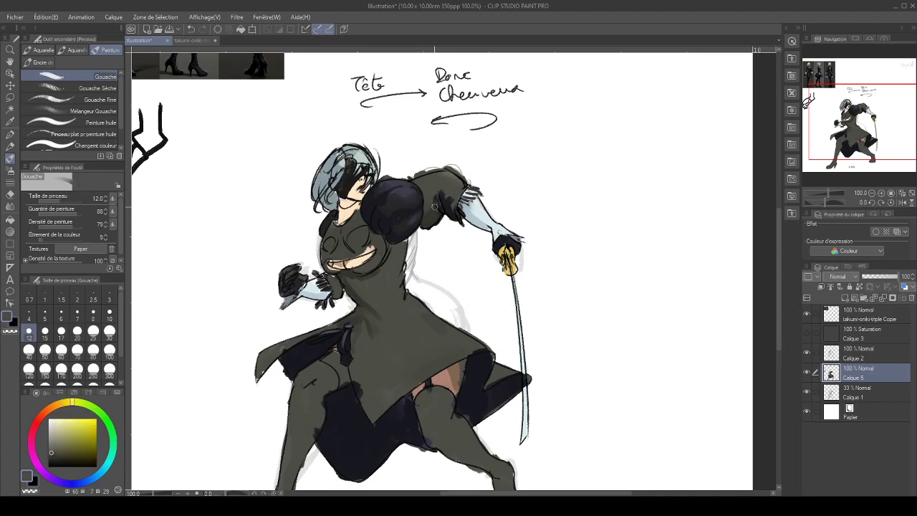
pyautogui.keyDown('alt'); pyautogui.click(436, 206); pyautogui.keyUp('alt')
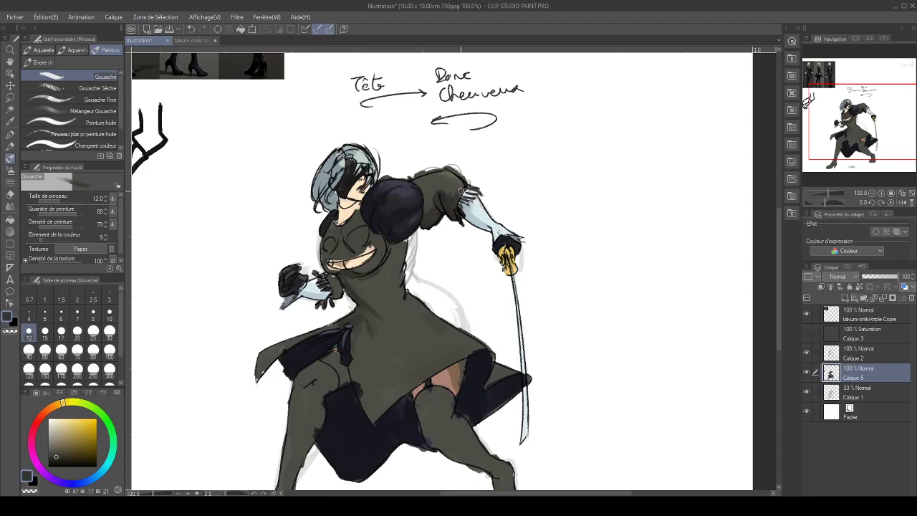
pyautogui.keyDown('alt'); pyautogui.click(448, 185); pyautogui.keyUp('alt')
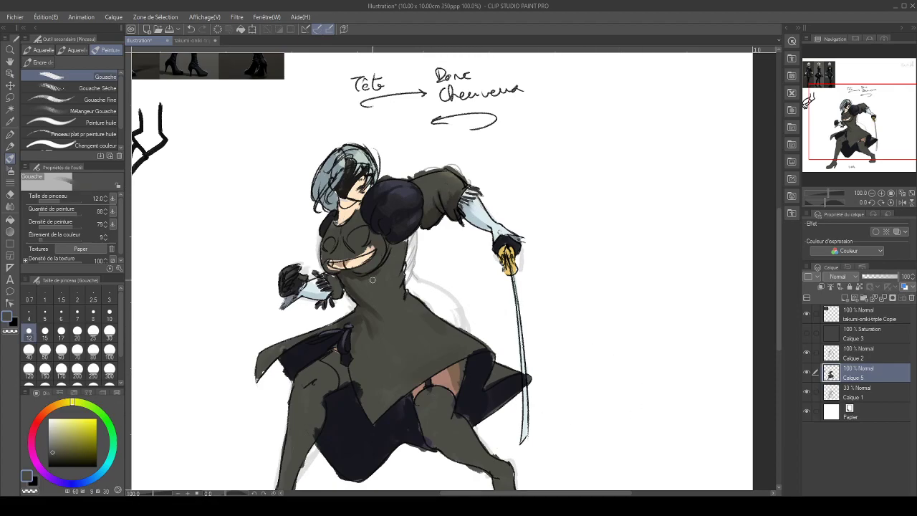
# Mix a muted beige from the sampled skin tone and paint the sheer fabric panel above the dress's chest cutout
pyautogui.moveTo(837, 126); pyautogui.dragTo(841, 69)
pyautogui.moveTo(842, 112); pyautogui.dragTo(860, 151)
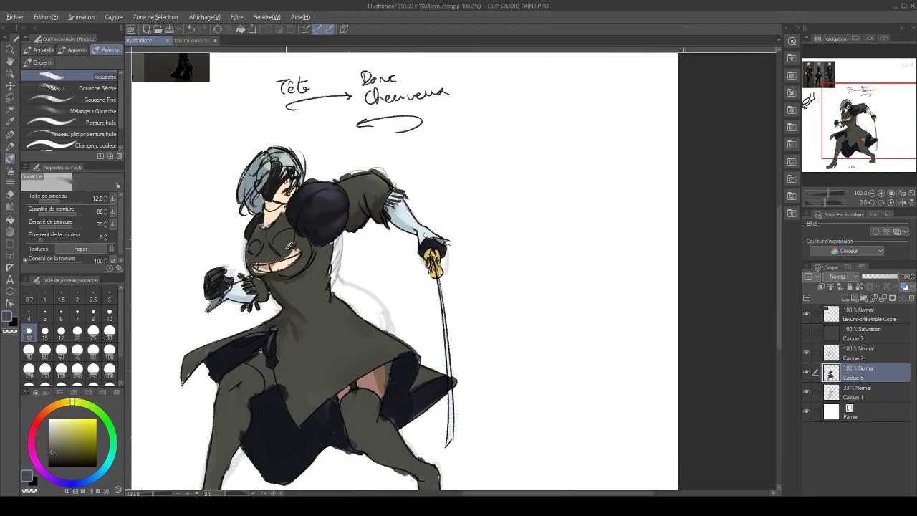
pyautogui.rightClick(289, 261)
pyautogui.rightClick(296, 283)
pyautogui.keyDown('alt'); pyautogui.click(291, 265); pyautogui.keyUp('alt')
pyautogui.keyDown('alt'); pyautogui.click(299, 284); pyautogui.keyUp('alt')
pyautogui.keyDown('alt'); pyautogui.click(287, 263); pyautogui.keyUp('alt')
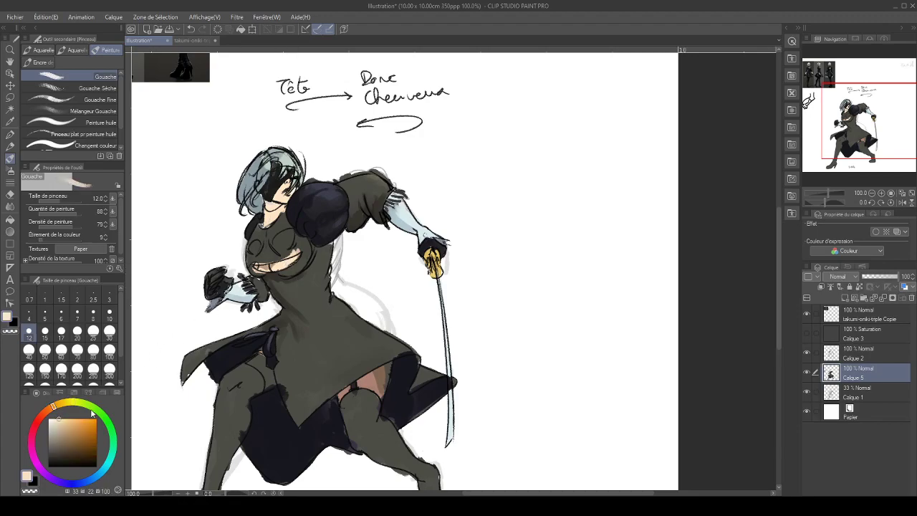
pyautogui.click(59, 403)
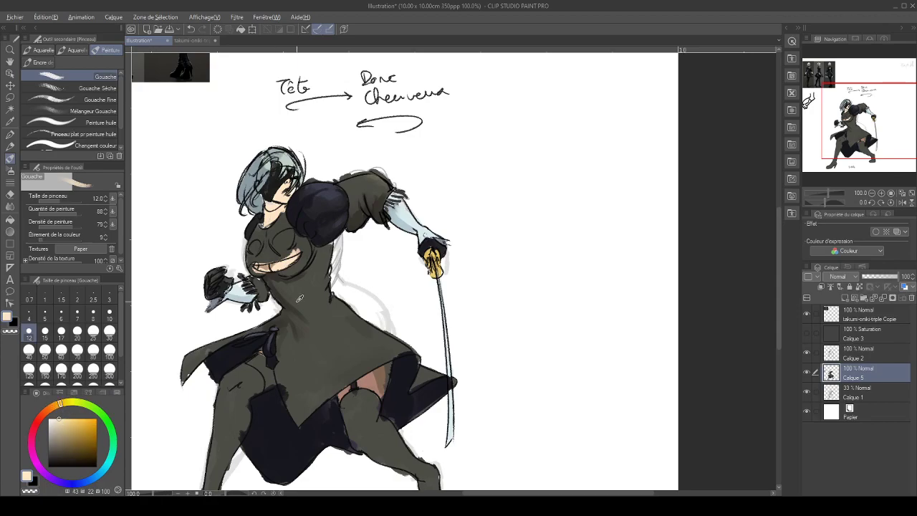
pyautogui.keyDown('alt'); pyautogui.click(303, 291); pyautogui.keyUp('alt')
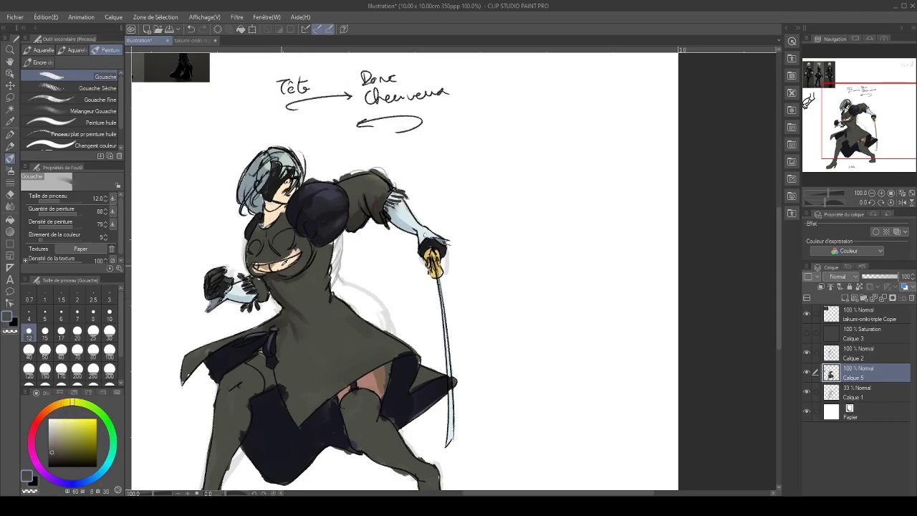
pyautogui.keyDown('alt'); pyautogui.click(285, 262); pyautogui.keyUp('alt')
pyautogui.keyDown('alt'); pyautogui.click(301, 284); pyautogui.keyUp('alt')
pyautogui.keyDown('alt'); pyautogui.click(287, 263); pyautogui.keyUp('alt')
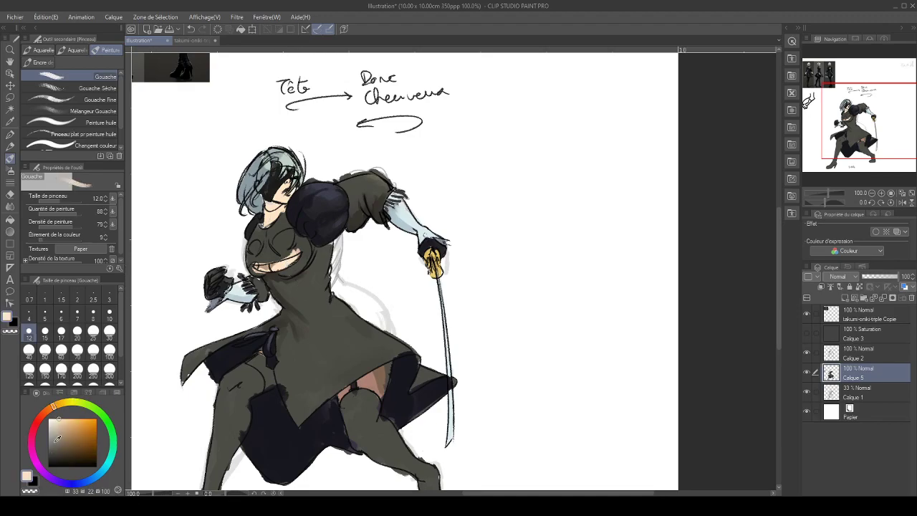
pyautogui.click(59, 431)
pyautogui.click(61, 404)
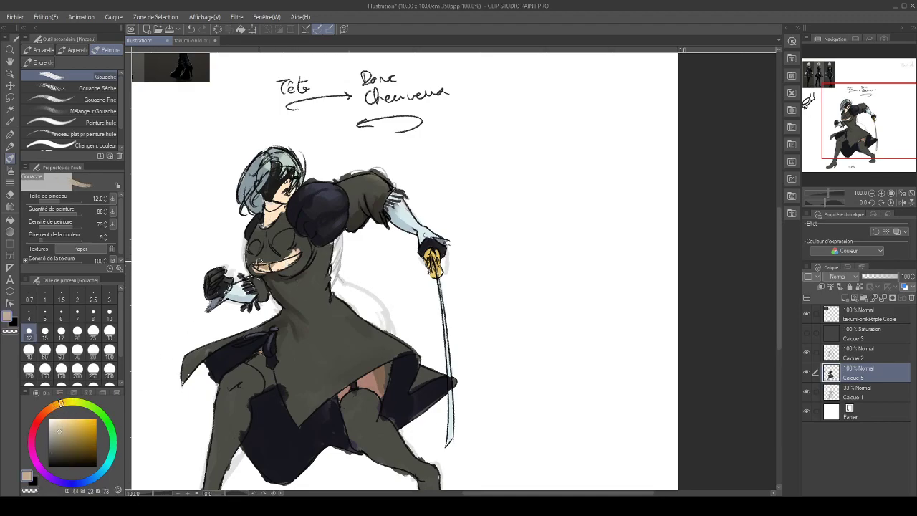
pyautogui.moveTo(256, 243)
pyautogui.mouseDown()
pyautogui.moveTo(258, 260)
pyautogui.moveTo(265, 249)
pyautogui.moveTo(268, 258)
pyautogui.moveTo(289, 254)
pyautogui.moveTo(279, 257)
pyautogui.moveTo(275, 240)
pyautogui.moveTo(285, 234)
pyautogui.moveTo(287, 245)
pyautogui.moveTo(296, 243)
pyautogui.moveTo(263, 259)
pyautogui.mouseUp()
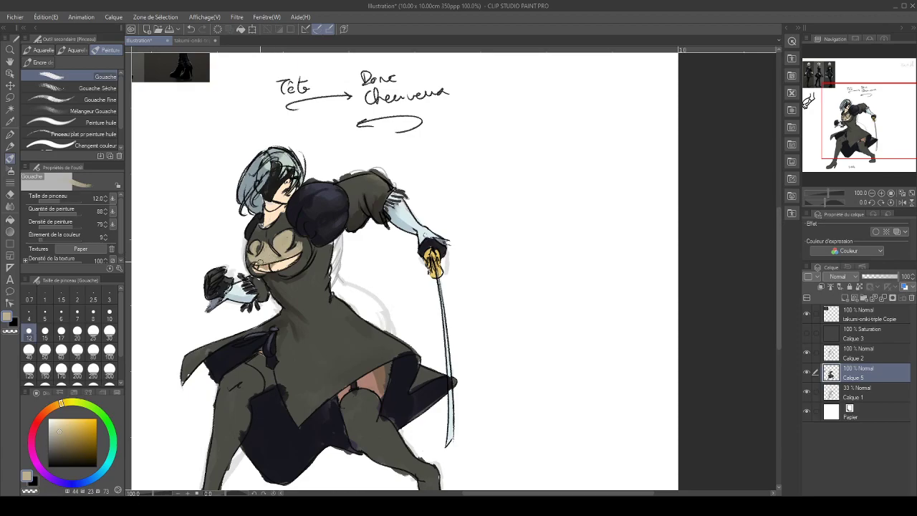
# Shade the sheer chest panel with a darker brown at brush size 10 and sample the dark dress colour beside it
pyautogui.click(60, 439)
pyautogui.click(58, 405)
pyautogui.press('[')
pyautogui.press('[')
pyautogui.press('[')
pyautogui.press(']')
pyautogui.press(']')
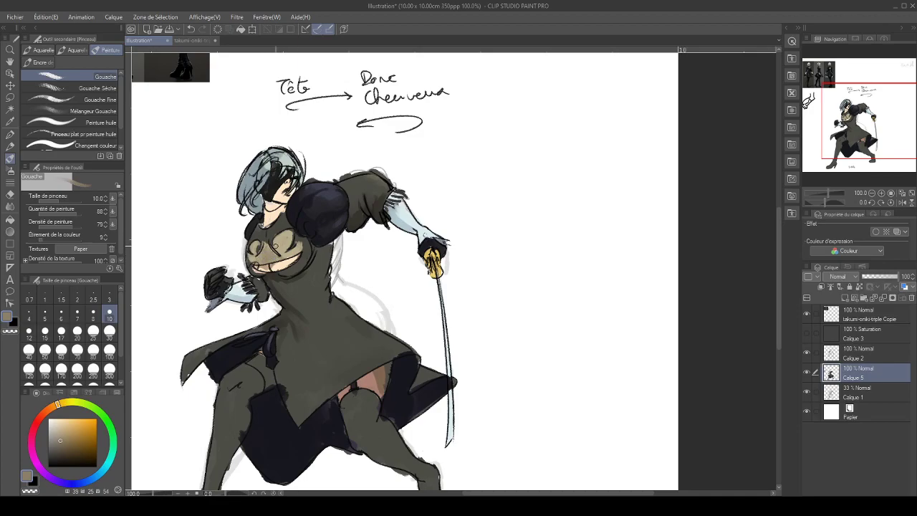
pyautogui.keyDown('alt'); pyautogui.click(296, 248); pyautogui.keyUp('alt')
pyautogui.keyDown('alt'); pyautogui.click(307, 255); pyautogui.keyUp('alt')
# Inspect the costume reference at 400%, set the Gouache brush to size 2.5 and add a new layer above the reference layer
pyautogui.moveTo(863, 140)
pyautogui.mouseDown()
pyautogui.moveTo(841, 122)
pyautogui.moveTo(824, 79)
pyautogui.moveTo(812, 77)
pyautogui.mouseUp()
pyautogui.click(883, 194)
pyautogui.click(882, 194)
pyautogui.click(882, 194)
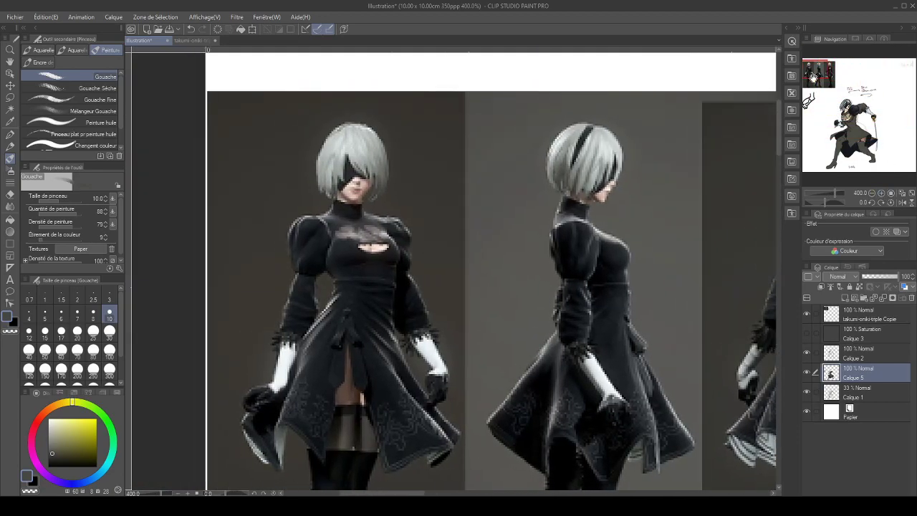
pyautogui.press('[')
pyautogui.press('[')
pyautogui.press('[')
pyautogui.press('[')
pyautogui.press('[')
pyautogui.press('[')
pyautogui.press('[')
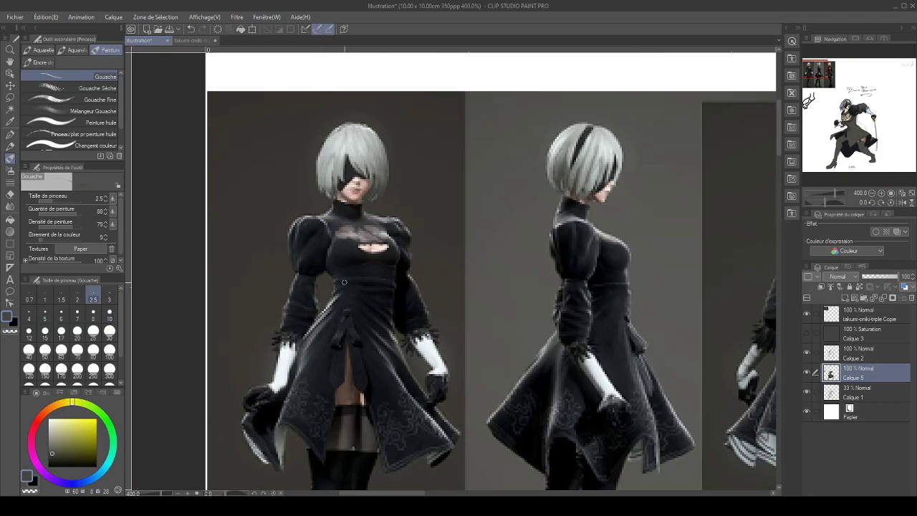
pyautogui.hotkey('ctrl', 'shift', 'n')
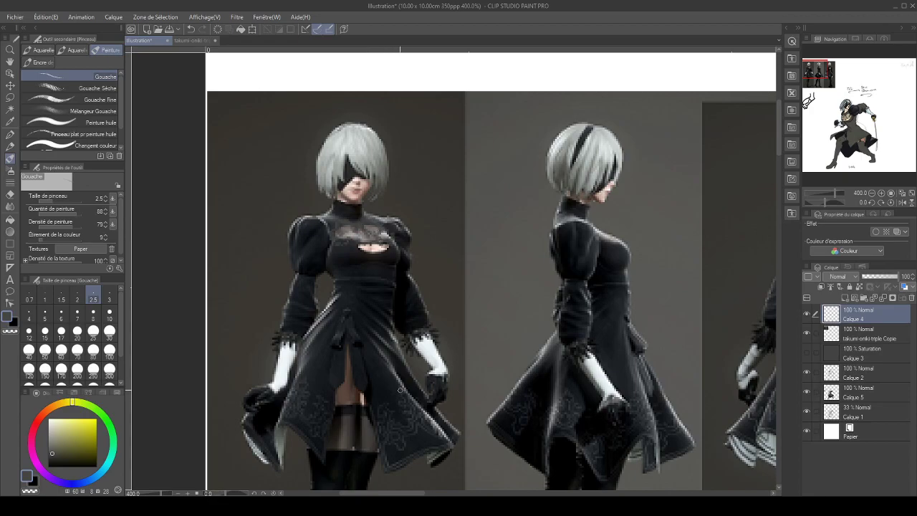
# Try dark Gouache strokes around the chest cutout on Calque 4 at brush size 7
pyautogui.moveTo(811, 67)
pyautogui.mouseDown()
pyautogui.moveTo(858, 119)
pyautogui.moveTo(847, 112)
pyautogui.mouseUp()
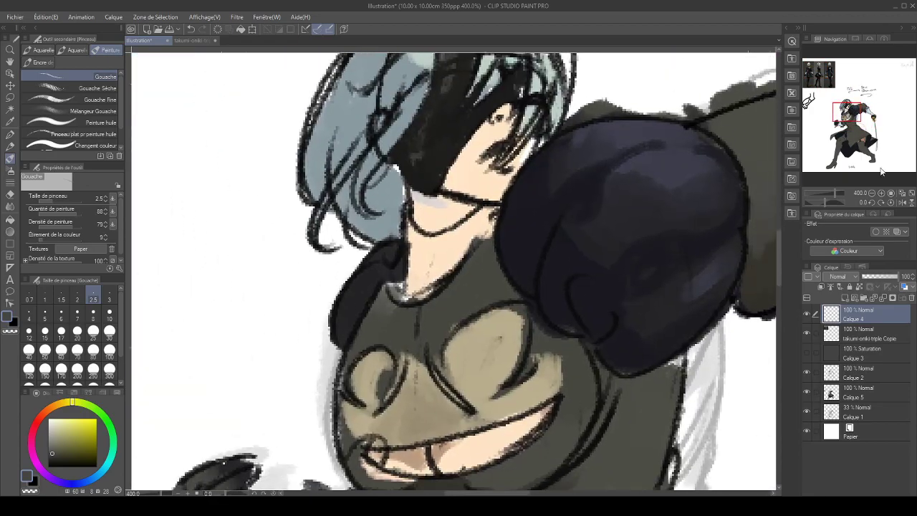
pyautogui.click(892, 193)
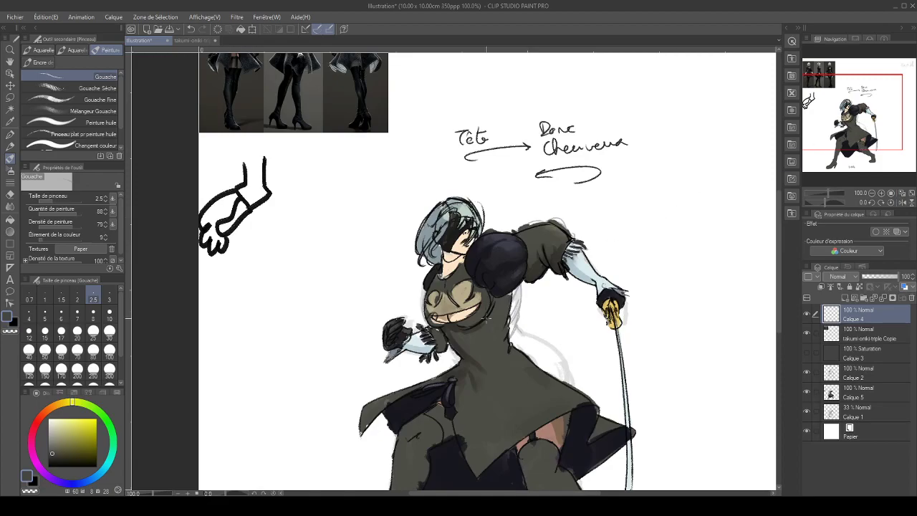
pyautogui.press(']')
pyautogui.press(']')
pyautogui.press(']')
pyautogui.press(']')
pyautogui.press(']')
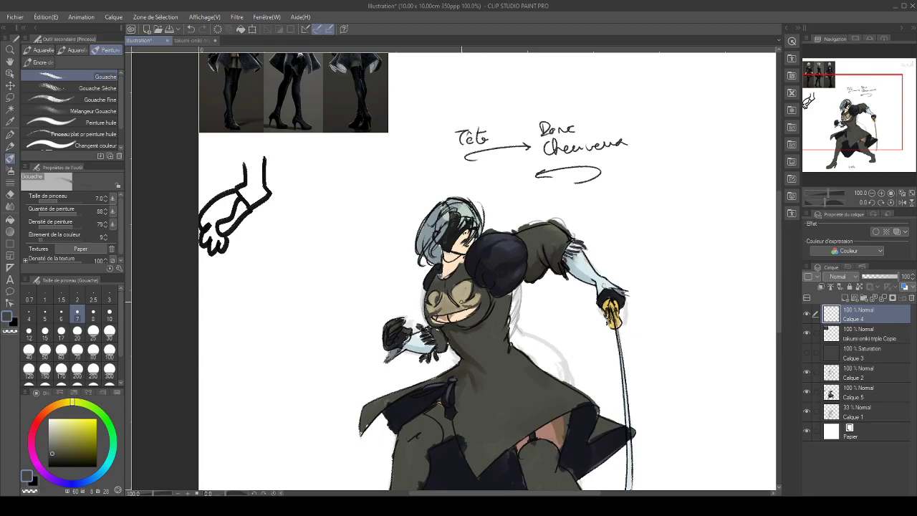
pyautogui.moveTo(433, 315); pyautogui.dragTo(444, 315)
pyautogui.moveTo(451, 314)
pyautogui.mouseDown()
pyautogui.moveTo(473, 308)
pyautogui.moveTo(458, 313)
pyautogui.mouseUp()
pyautogui.hotkey('ctrl', 'z')
pyautogui.hotkey('ctrl', 'z')
pyautogui.hotkey('ctrl', 'z')
pyautogui.hotkey('ctrl', 'z')
# On Calque 5, paint dark accents along the chest cutout's upper edge and the sheer panel at brush size 5
pyautogui.click(853, 395)
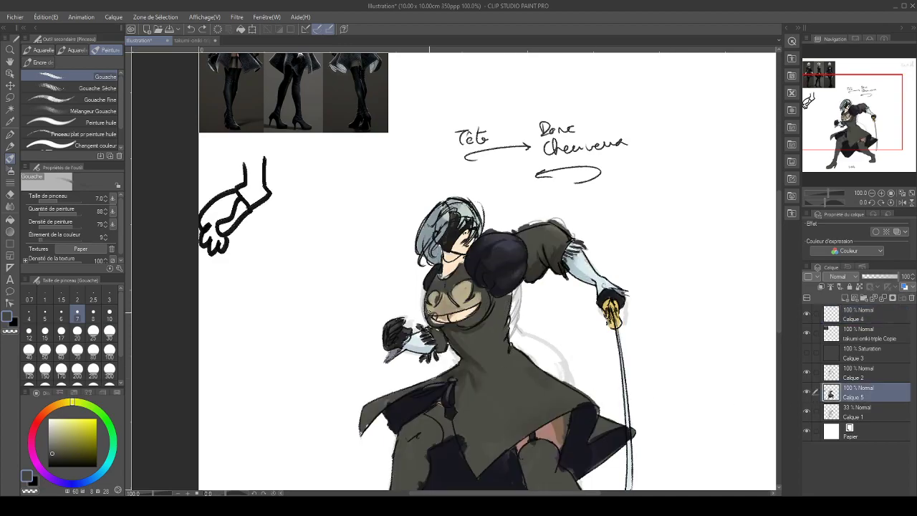
pyautogui.press('[')
pyautogui.press('[')
pyautogui.moveTo(434, 315); pyautogui.dragTo(477, 301)
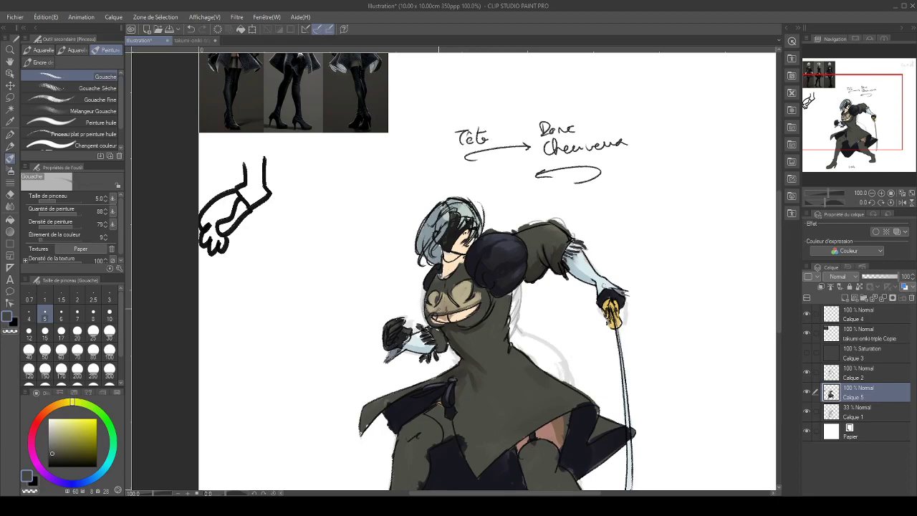
pyautogui.moveTo(451, 290)
pyautogui.mouseDown()
pyautogui.moveTo(453, 304)
pyautogui.moveTo(442, 303)
pyautogui.mouseUp()
# Refine the sheer chest panel's side and lower edges with beige and dark tones sampled from the bodice
pyautogui.keyDown('alt'); pyautogui.click(455, 297); pyautogui.keyUp('alt')
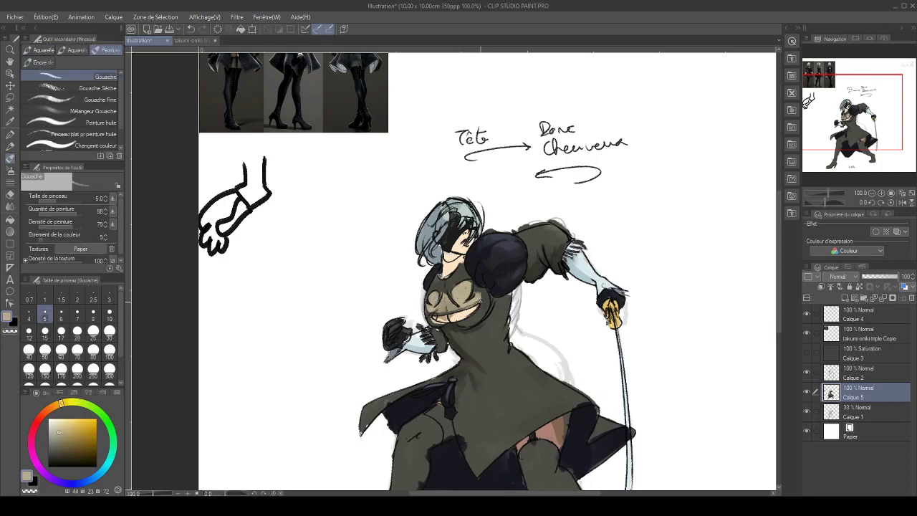
pyautogui.keyDown('alt'); pyautogui.click(469, 305); pyautogui.keyUp('alt')
pyautogui.moveTo(474, 301); pyautogui.dragTo(481, 287)
pyautogui.keyDown('alt'); pyautogui.click(468, 301); pyautogui.keyUp('alt')
pyautogui.keyDown('alt'); pyautogui.click(475, 301); pyautogui.keyUp('alt')
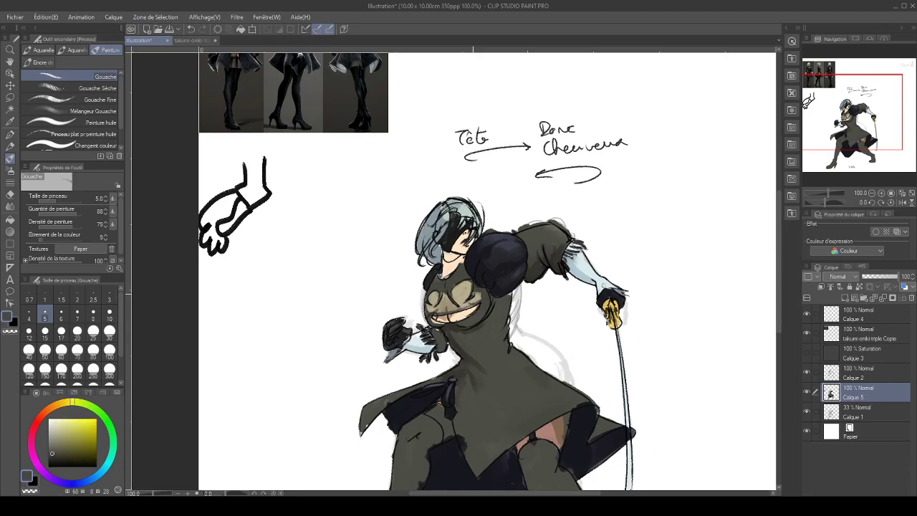
pyautogui.moveTo(434, 309)
pyautogui.mouseDown()
pyautogui.moveTo(440, 303)
pyautogui.moveTo(447, 313)
pyautogui.mouseUp()
# Darken the dress edge beside the chest cutout with a sampled dark tone at brush size 15
pyautogui.press(']')
pyautogui.press(']')
pyautogui.keyDown('alt'); pyautogui.click(459, 323); pyautogui.keyUp('alt')
pyautogui.press(']')
pyautogui.press(']')
pyautogui.press(']')
pyautogui.press(']')
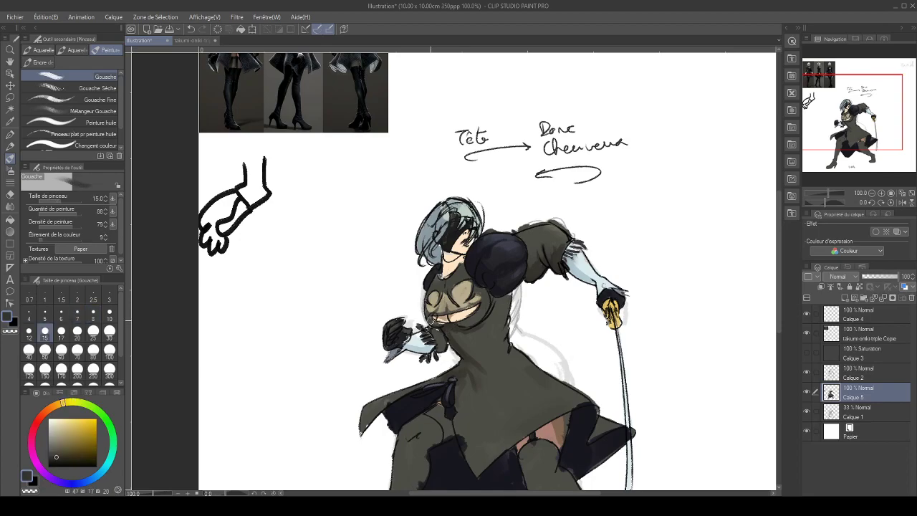
pyautogui.moveTo(432, 319); pyautogui.dragTo(428, 311)
# Retouch the skin inside the chest cutout at brush size 7 with sampled light and shadow skin tones
pyautogui.keyDown('alt'); pyautogui.click(455, 317); pyautogui.keyUp('alt')
pyautogui.click(78, 313)
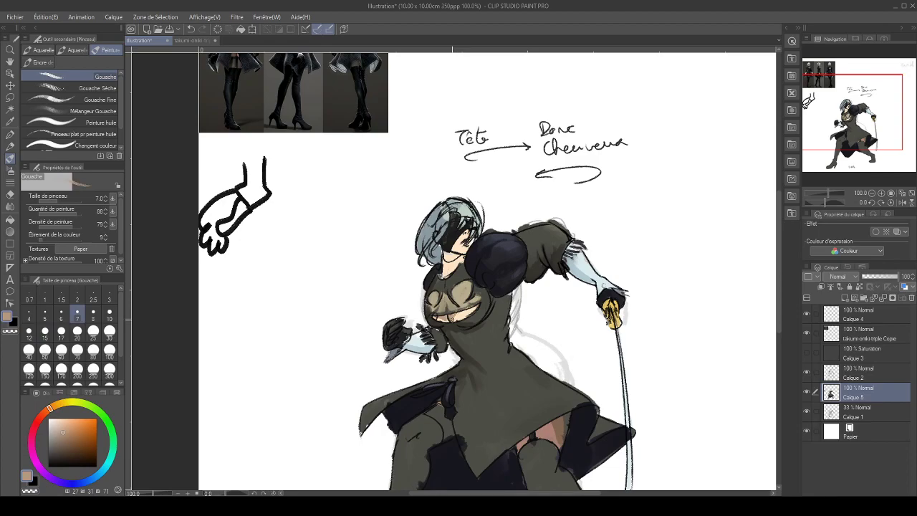
pyautogui.keyDown('alt'); pyautogui.click(444, 318); pyautogui.keyUp('alt')
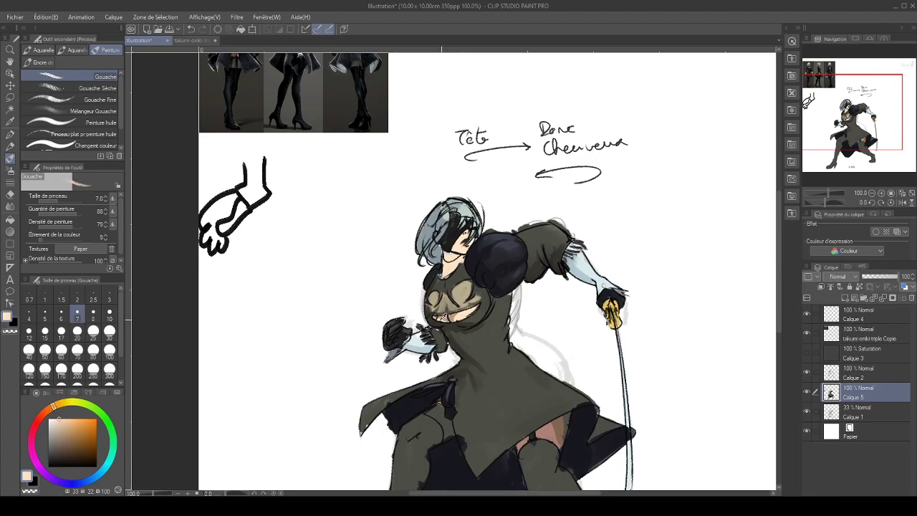
pyautogui.keyDown('alt'); pyautogui.click(444, 315); pyautogui.keyUp('alt')
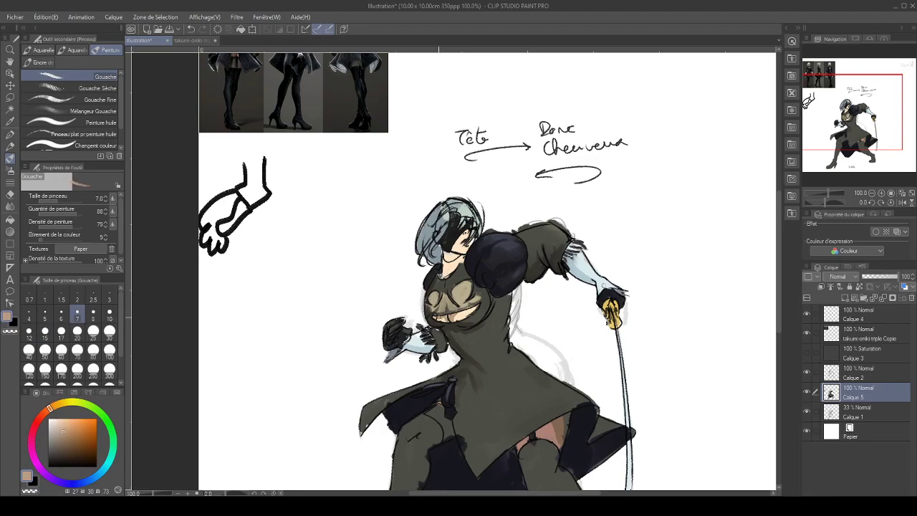
# Handwrite a note with the current time and "26 min restantes" in the skin-shadow colour below the character
pyautogui.moveTo(862, 111); pyautogui.dragTo(871, 118)
pyautogui.click(910, 193)
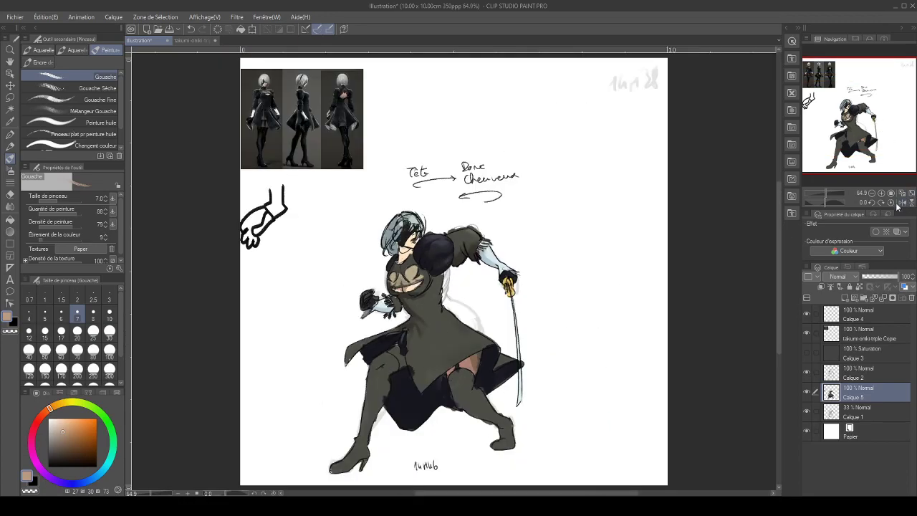
pyautogui.moveTo(445, 452)
pyautogui.mouseDown()
pyautogui.moveTo(447, 463)
pyautogui.moveTo(477, 456)
pyautogui.mouseUp()
pyautogui.moveTo(464, 470)
pyautogui.mouseDown()
pyautogui.moveTo(470, 479)
pyautogui.moveTo(489, 470)
pyautogui.moveTo(496, 481)
pyautogui.moveTo(478, 478)
pyautogui.moveTo(529, 470)
pyautogui.mouseUp()
pyautogui.moveTo(533, 467)
pyautogui.mouseDown()
pyautogui.moveTo(543, 473)
pyautogui.moveTo(573, 447)
pyautogui.moveTo(589, 459)
pyautogui.moveTo(580, 442)
pyautogui.mouseUp()
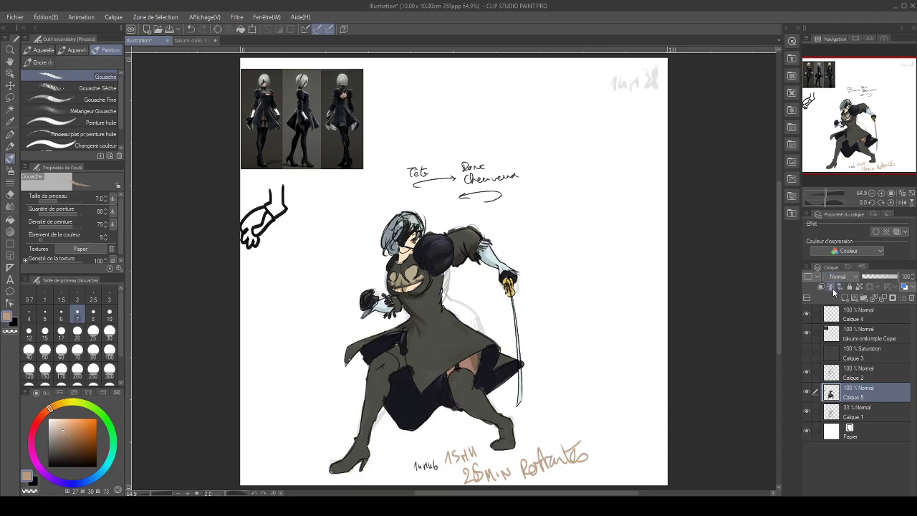
# Sample the face's skin tone and paint darker and redder variations of it on the exposed thigh
pyautogui.keyDown('alt'); pyautogui.click(409, 256); pyautogui.keyUp('alt')
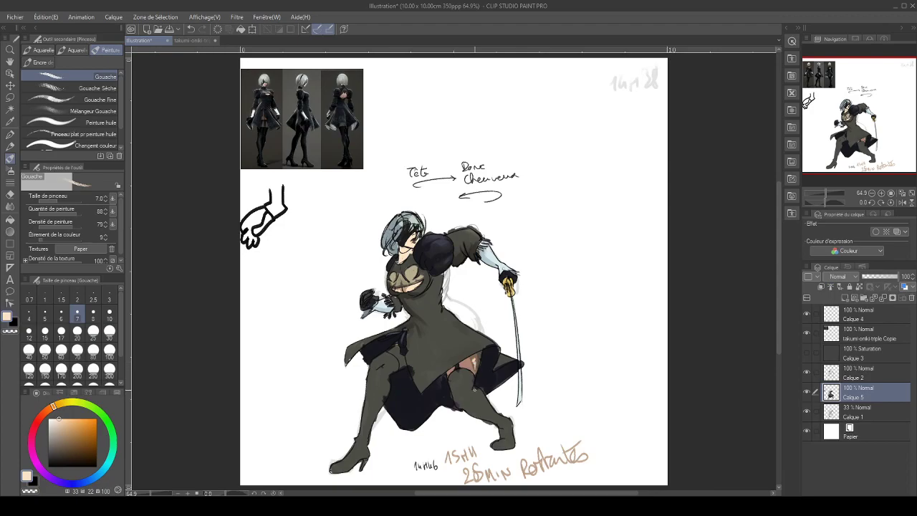
pyautogui.click(59, 428)
pyautogui.moveTo(471, 359)
pyautogui.mouseDown()
pyautogui.moveTo(475, 373)
pyautogui.moveTo(476, 357)
pyautogui.mouseUp()
pyautogui.click(63, 434)
pyautogui.click(48, 410)
pyautogui.click(56, 435)
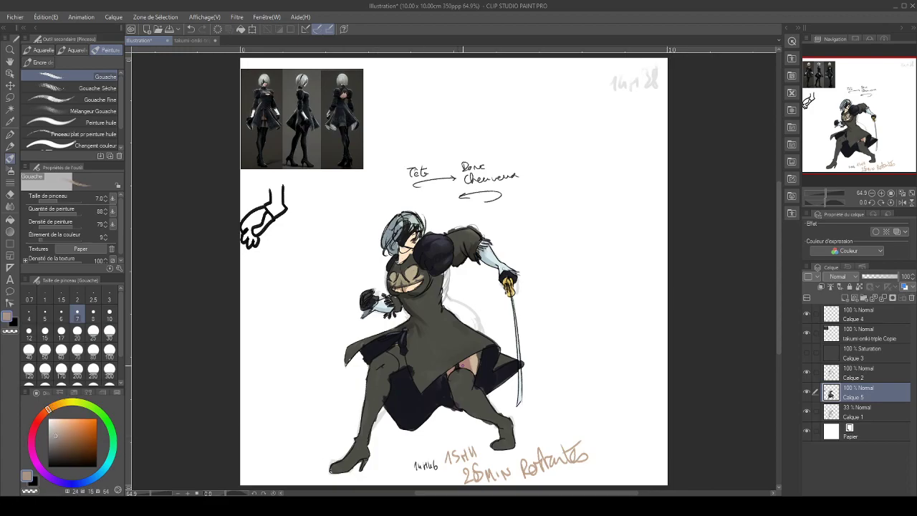
# Repaint the exposed thigh in a light beige skin tone at brush size 12 and trim its edge with the sampled dark lining colour
pyautogui.press(']')
pyautogui.press(']')
pyautogui.press(']')
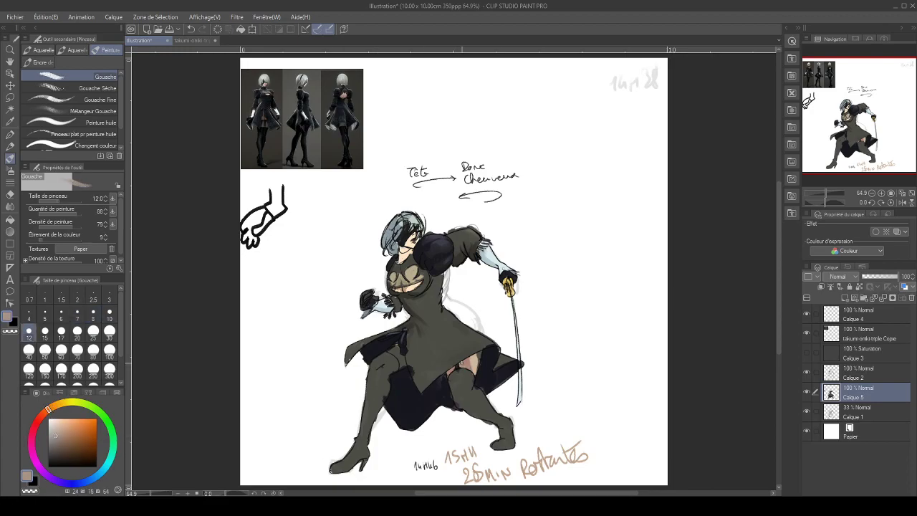
pyautogui.click(60, 430)
pyautogui.moveTo(456, 368); pyautogui.dragTo(448, 372)
pyautogui.keyDown('alt'); pyautogui.click(406, 255); pyautogui.keyUp('alt')
pyautogui.moveTo(70, 420); pyautogui.dragTo(62, 425)
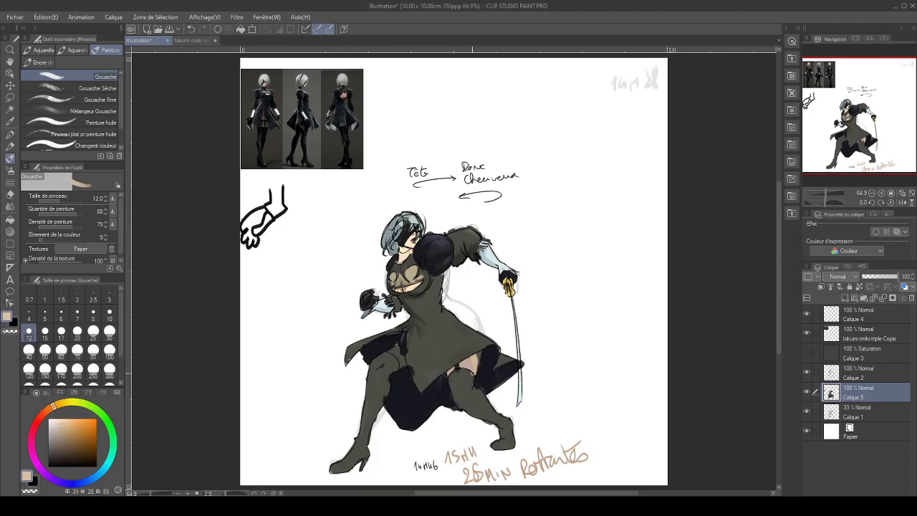
pyautogui.moveTo(473, 370); pyautogui.dragTo(470, 357)
pyautogui.keyDown('alt'); pyautogui.click(488, 374); pyautogui.keyUp('alt')
pyautogui.moveTo(478, 375); pyautogui.dragTo(479, 360)
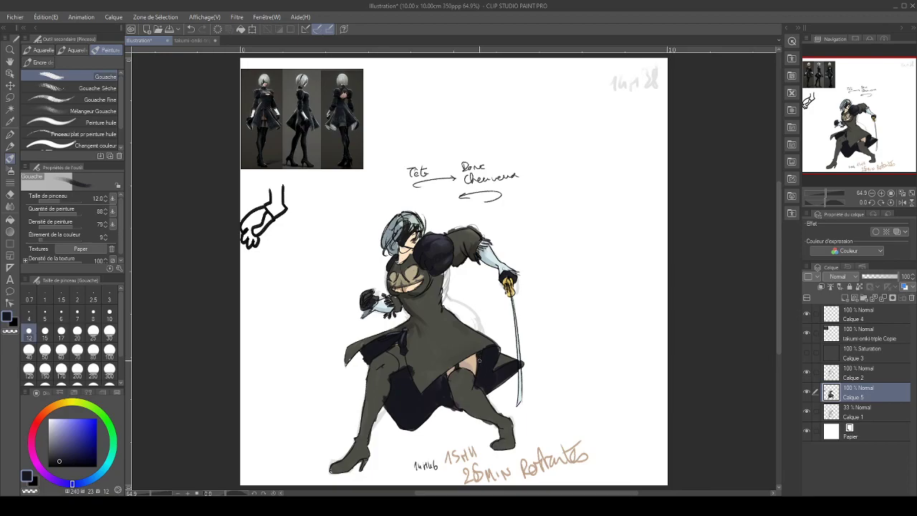
# Select the line-art layer Calque 2 and set up the Crayon de dessin pencil in black
pyautogui.click(861, 375)
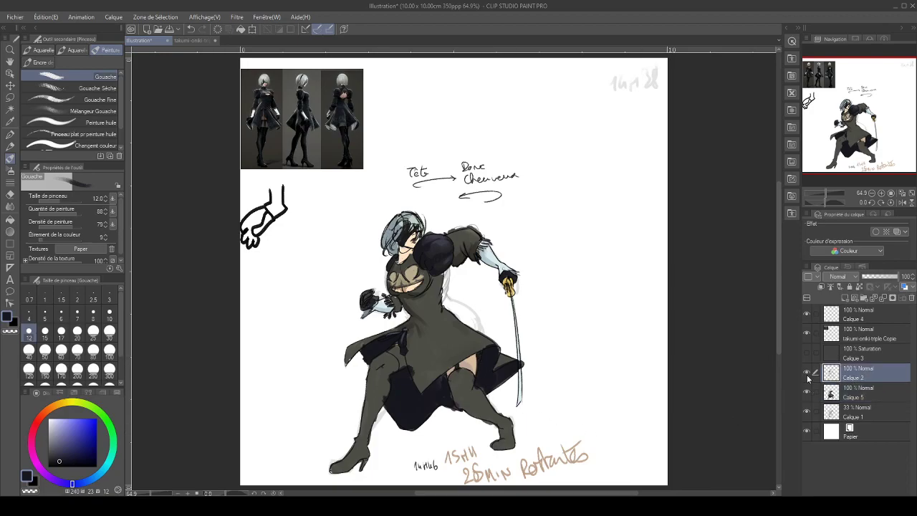
pyautogui.press('e')
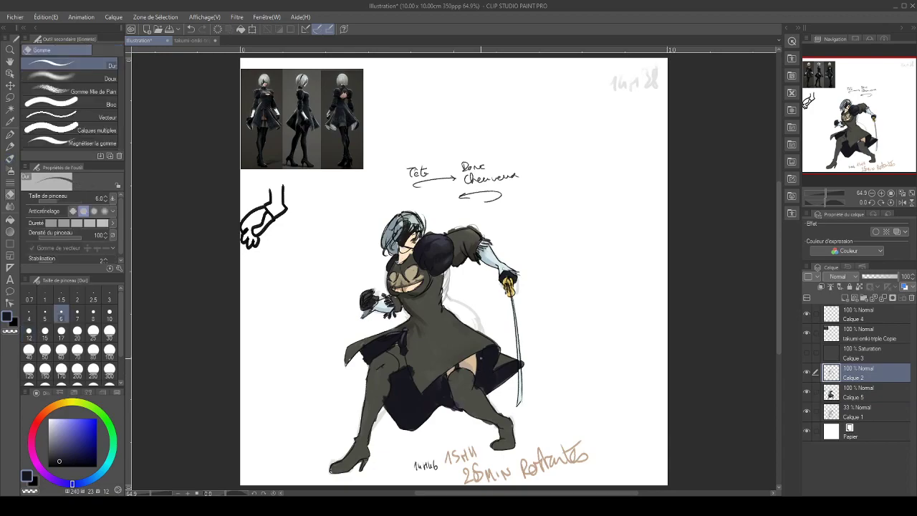
pyautogui.press('b')
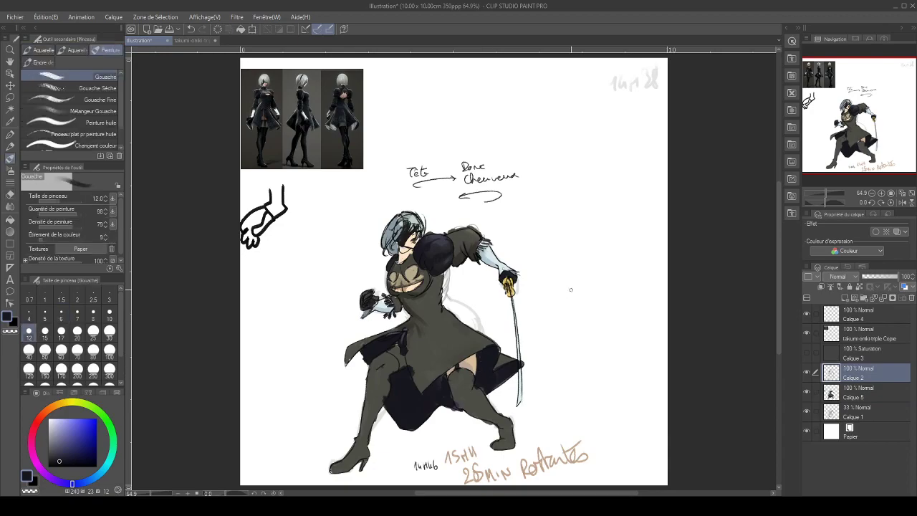
pyautogui.press('p')
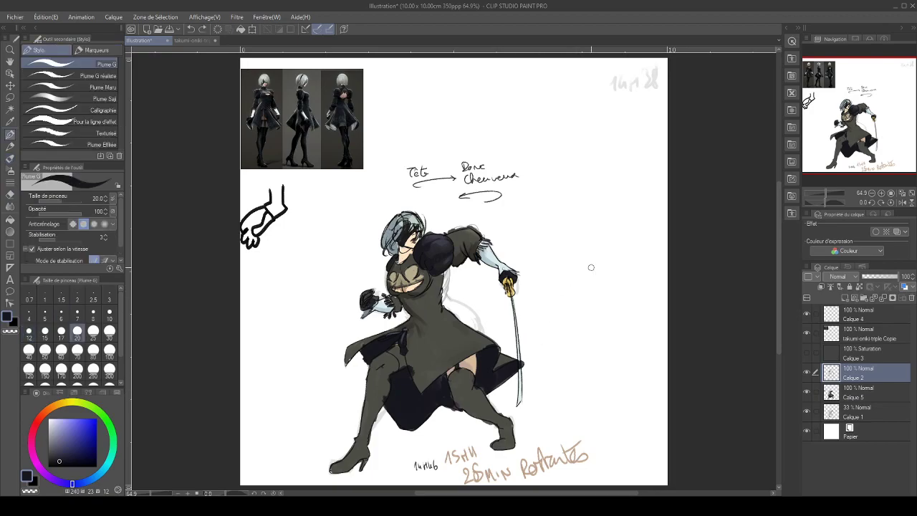
pyautogui.click(48, 467)
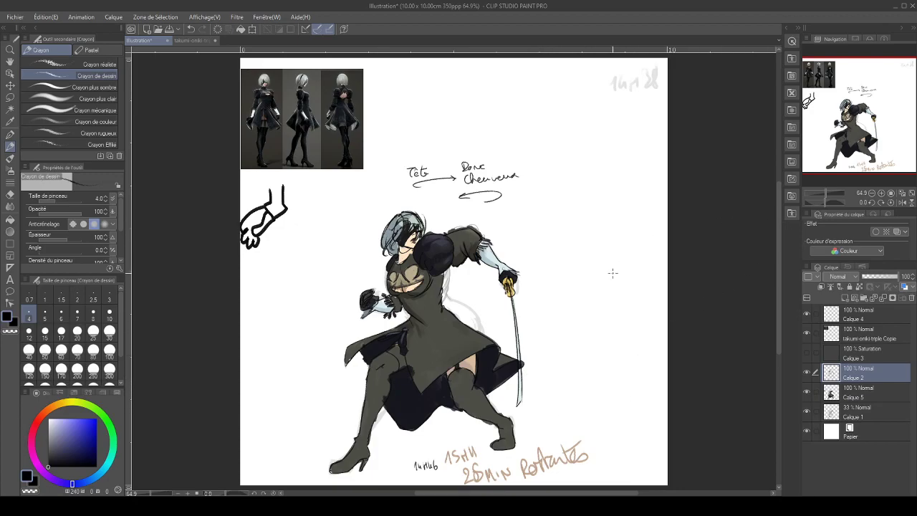
# Enlarge the costume reference image to about 222% of its size
pyautogui.click(874, 331)
pyautogui.hotkey('ctrl', 't')
pyautogui.moveTo(363, 170); pyautogui.dragTo(514, 275)
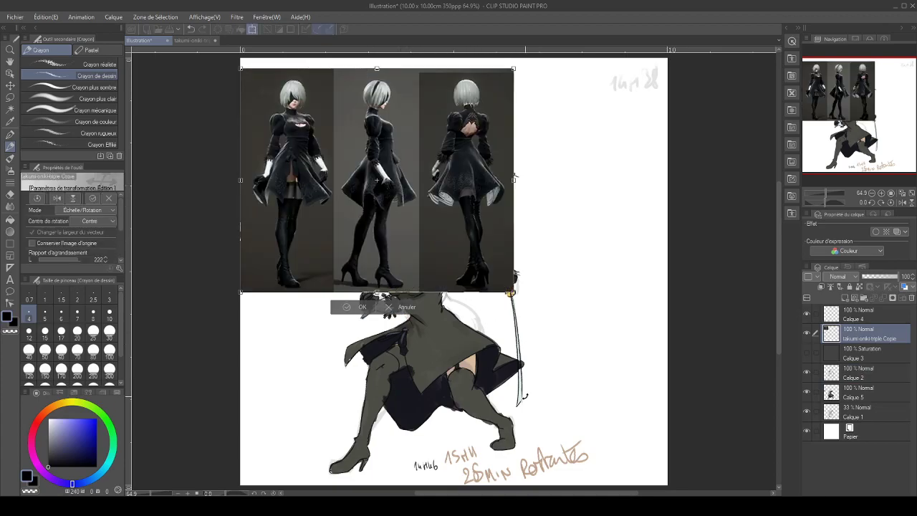
pyautogui.press('Return')
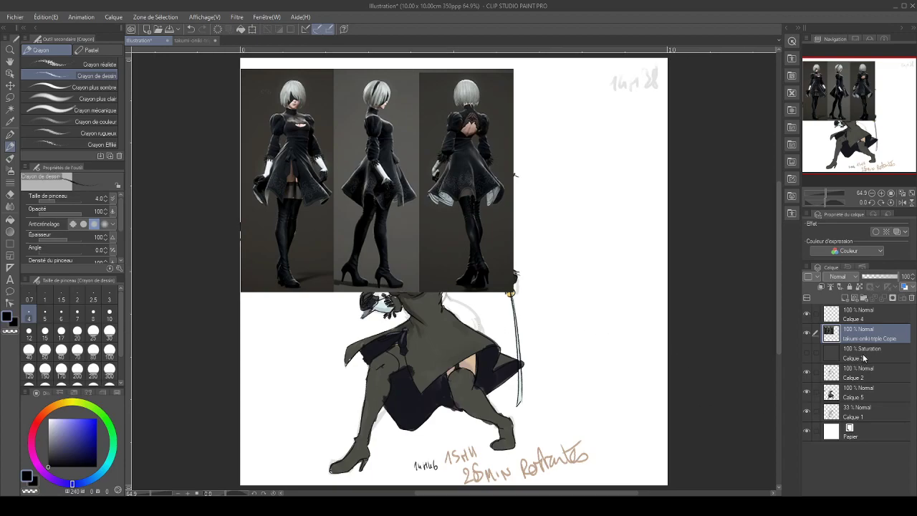
# Try a hue adjustment on the whole colour layer Calque 5
pyautogui.click(867, 394)
pyautogui.hotkey('ctrl', 'u')
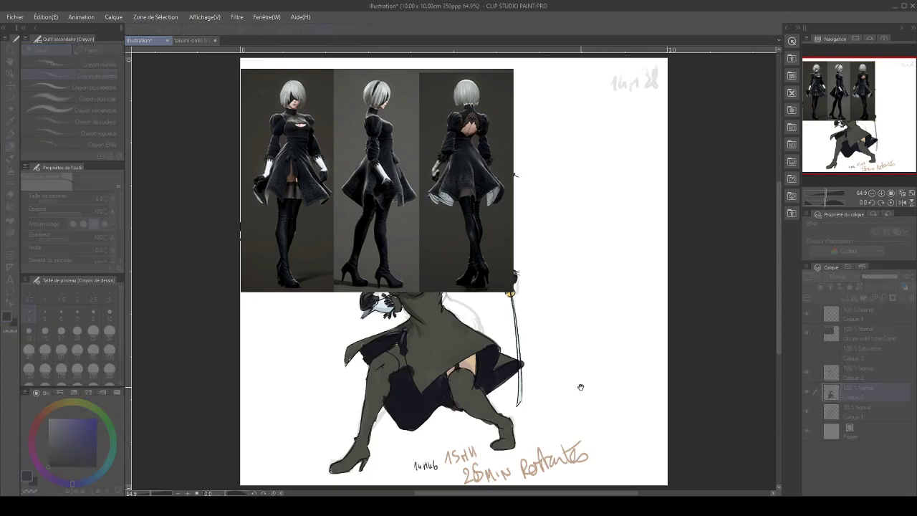
pyautogui.moveTo(551, 272)
pyautogui.mouseDown()
pyautogui.moveTo(571, 273)
pyautogui.moveTo(535, 276)
pyautogui.moveTo(567, 275)
pyautogui.mouseUp()
pyautogui.press('Return')
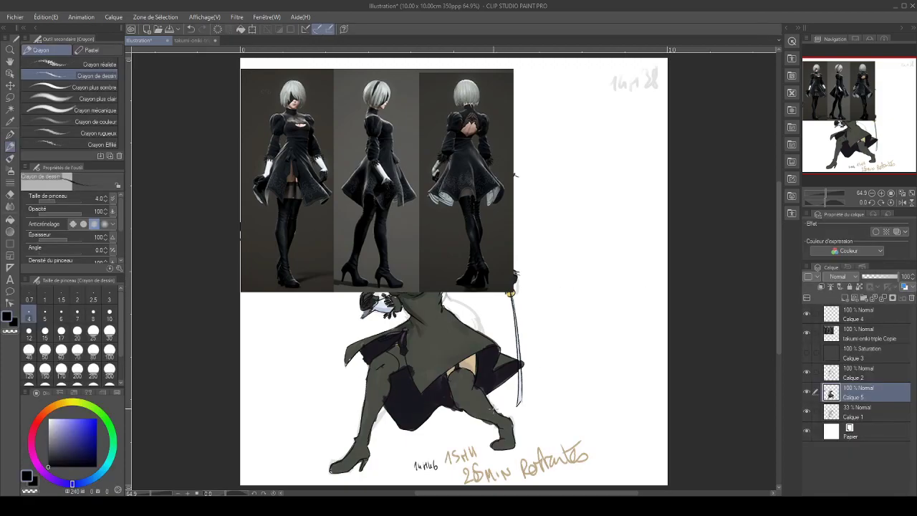
# Sample the dress colour, hide the costume reference layer and lasso the character's outfit on Calque 5
pyautogui.keyDown('alt'); pyautogui.click(433, 363); pyautogui.keyUp('alt')
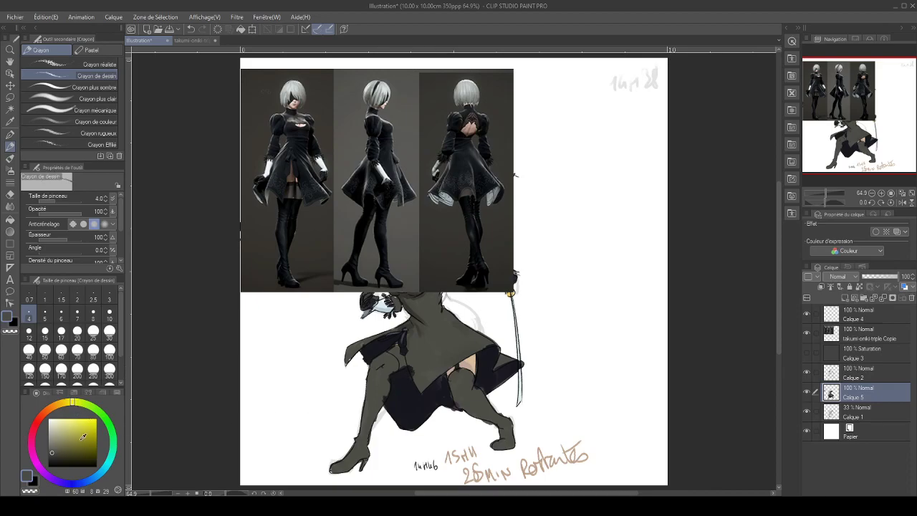
pyautogui.click(807, 334)
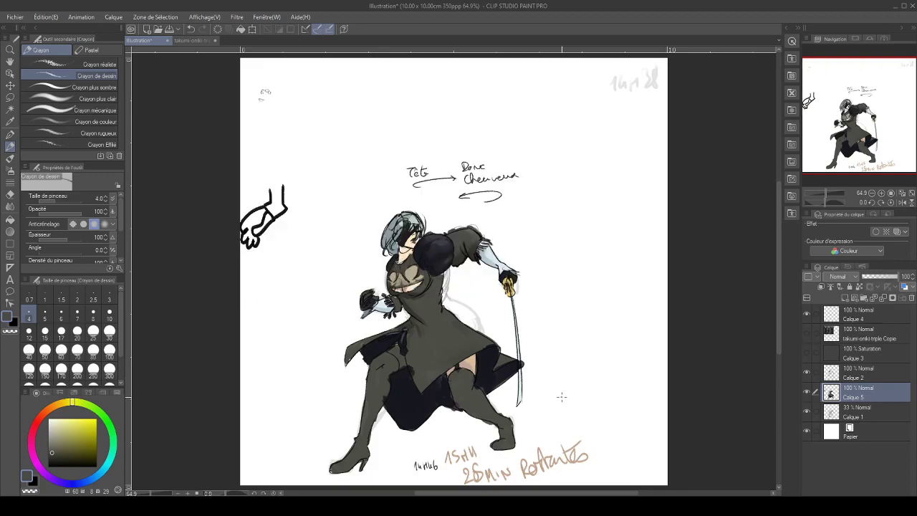
pyautogui.press('m')
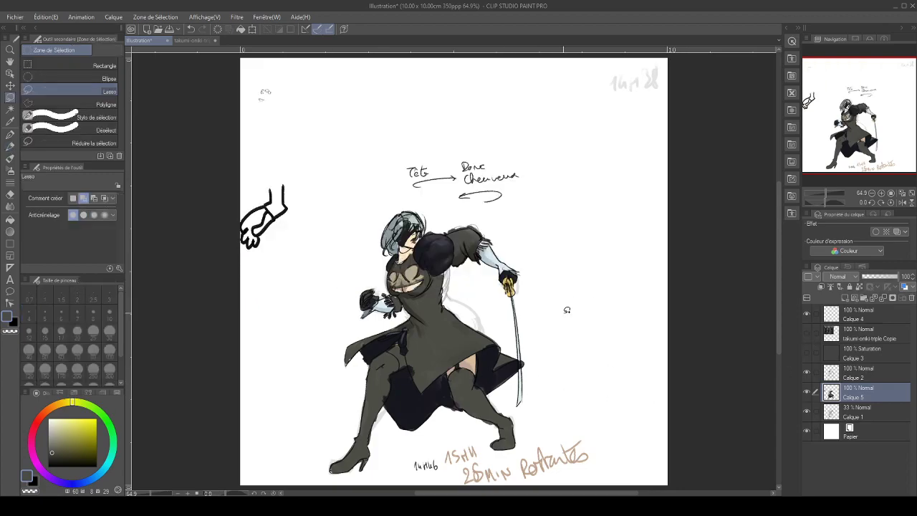
pyautogui.moveTo(346, 367)
pyautogui.mouseDown()
pyautogui.moveTo(368, 363)
pyautogui.moveTo(320, 454)
pyautogui.moveTo(342, 475)
pyautogui.moveTo(381, 472)
pyautogui.moveTo(386, 419)
pyautogui.moveTo(439, 436)
pyautogui.moveTo(457, 416)
pyautogui.moveTo(471, 415)
pyautogui.moveTo(512, 441)
pyautogui.moveTo(509, 456)
pyautogui.moveTo(526, 429)
pyautogui.moveTo(505, 397)
pyautogui.moveTo(519, 367)
pyautogui.moveTo(513, 346)
pyautogui.moveTo(468, 289)
pyautogui.moveTo(492, 228)
pyautogui.moveTo(464, 215)
pyautogui.moveTo(440, 222)
pyautogui.moveTo(416, 255)
pyautogui.moveTo(412, 247)
pyautogui.moveTo(386, 274)
pyautogui.moveTo(359, 277)
pyautogui.moveTo(382, 279)
pyautogui.moveTo(395, 305)
pyautogui.mouseUp()
pyautogui.moveTo(339, 360); pyautogui.dragTo(337, 365)
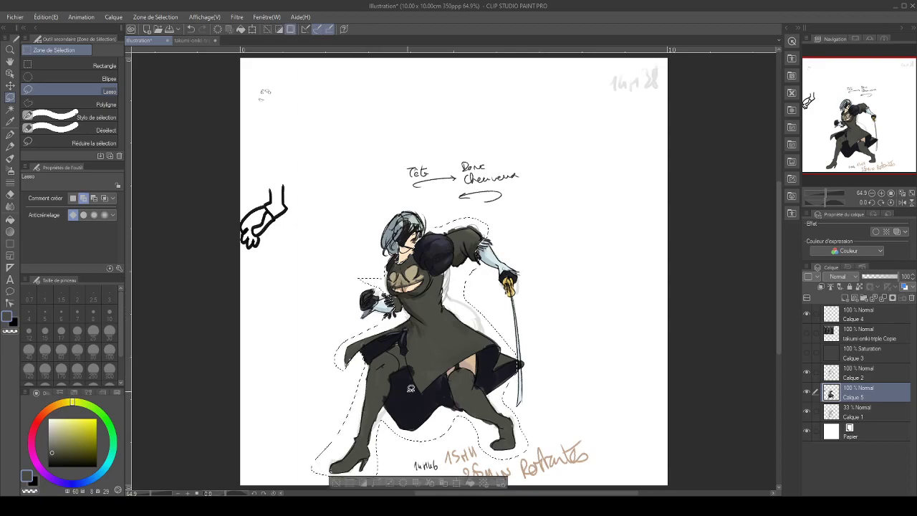
# Try shifting the hue of the selected outfit towards a bluish grey
pyautogui.hotkey('ctrl', 'u')
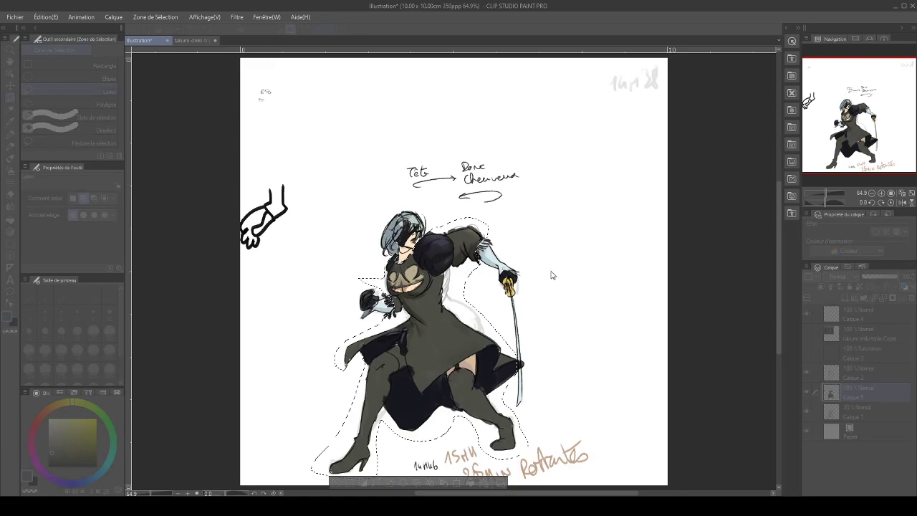
pyautogui.moveTo(566, 273); pyautogui.dragTo(586, 275)
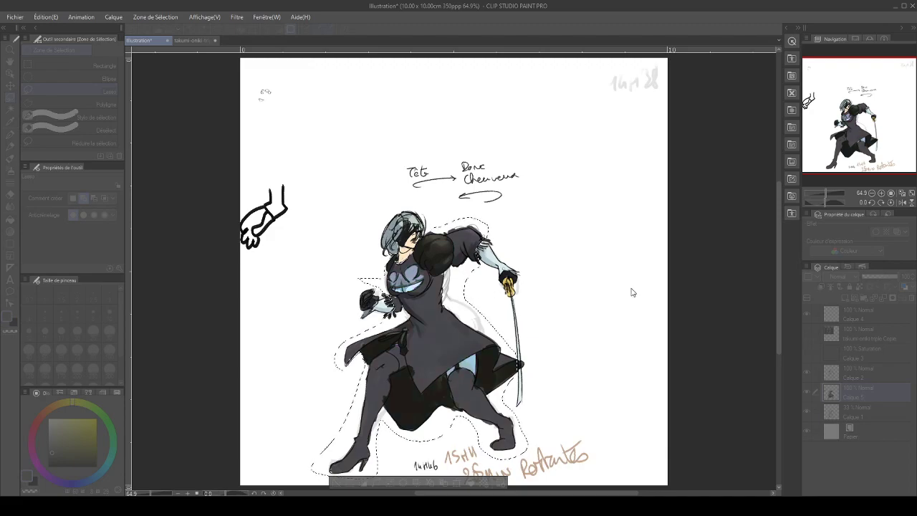
pyautogui.click(659, 268)
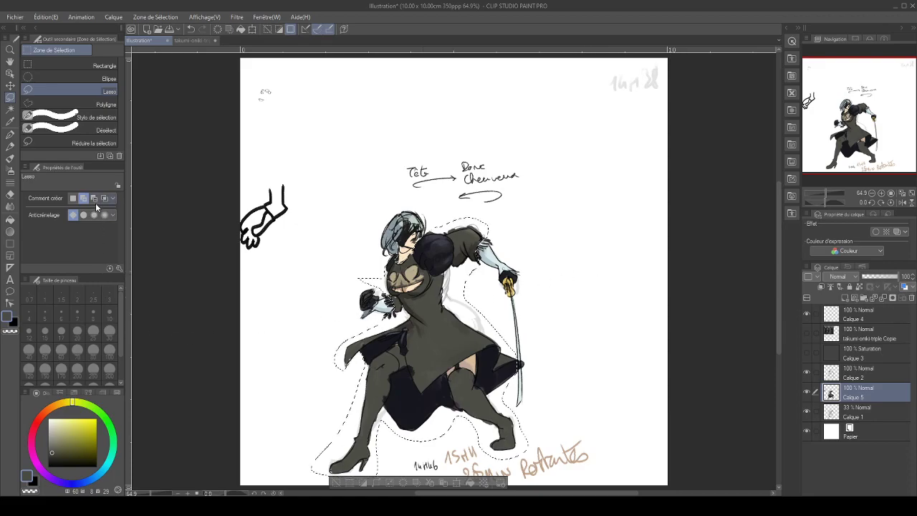
# Subtract the bare thigh skin from the outfit's lasso selection and add the garter strap back to it
pyautogui.click(890, 194)
pyautogui.moveTo(870, 132); pyautogui.dragTo(863, 129)
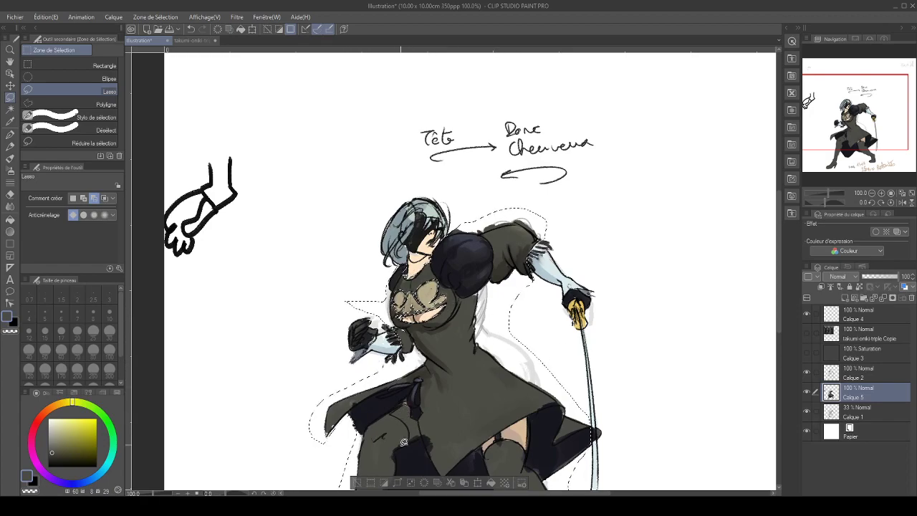
pyautogui.scroll(-5, 403, 442)
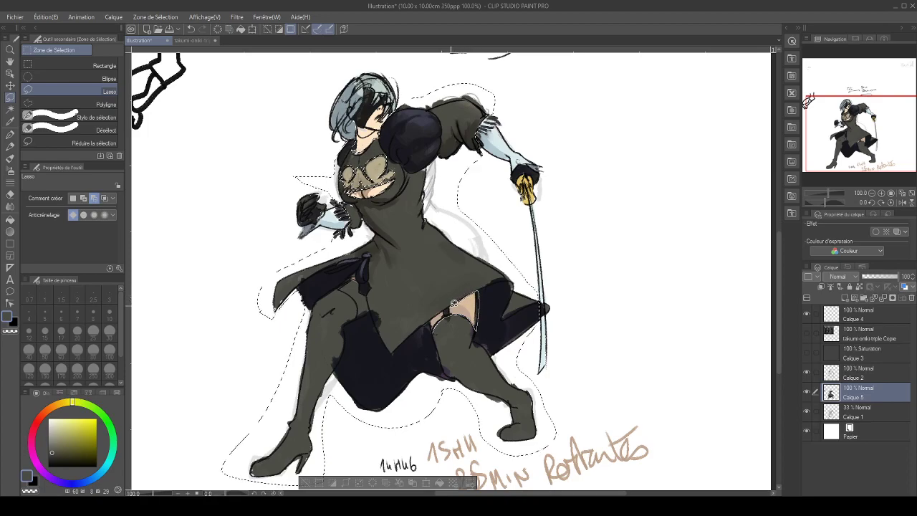
pyautogui.moveTo(432, 320); pyautogui.dragTo(432, 331)
pyautogui.click(83, 199)
pyautogui.moveTo(444, 308); pyautogui.dragTo(449, 313)
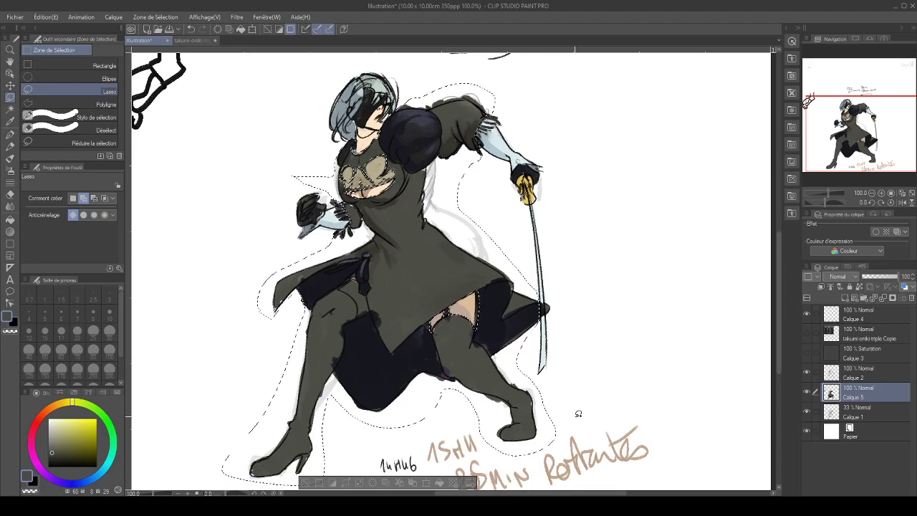
# Shift the hue of the selected outfit to a bluish grey, apply the adjustment and deselect
pyautogui.hotkey('ctrl', 'u')
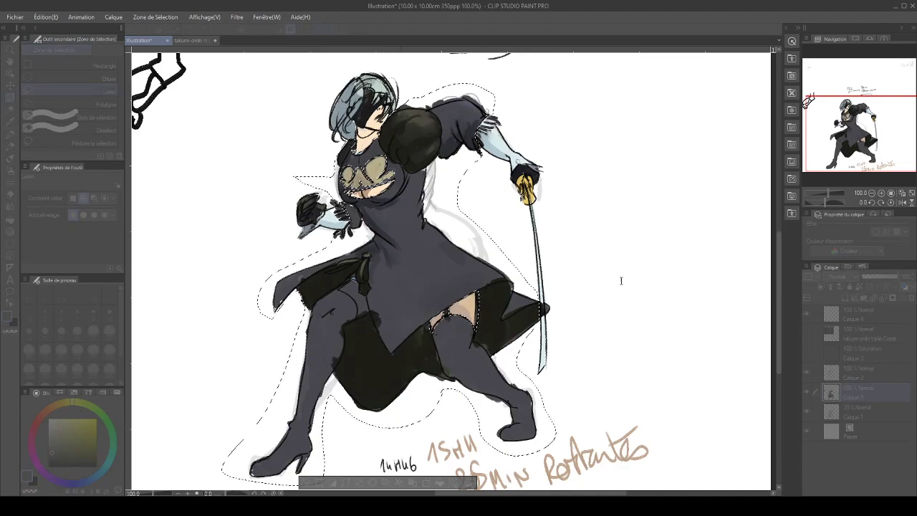
pyautogui.moveTo(640, 274); pyautogui.dragTo(466, 275)
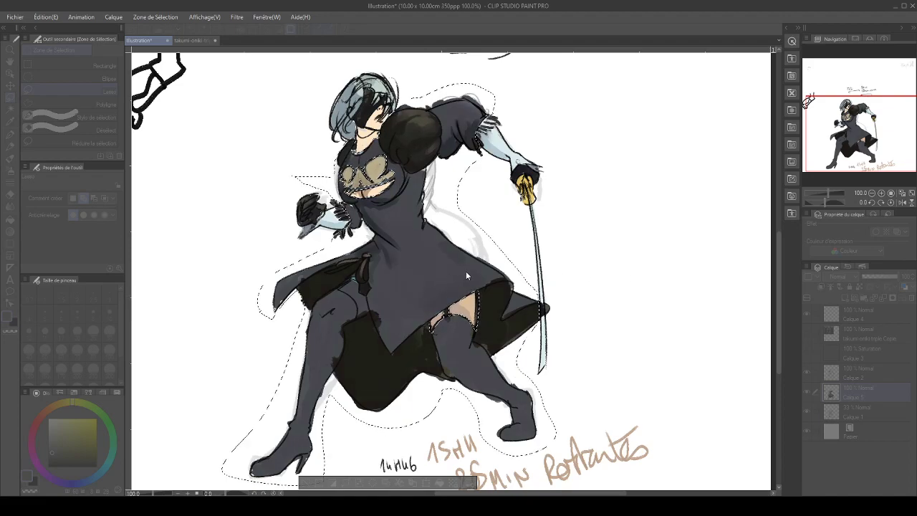
pyautogui.click(671, 258)
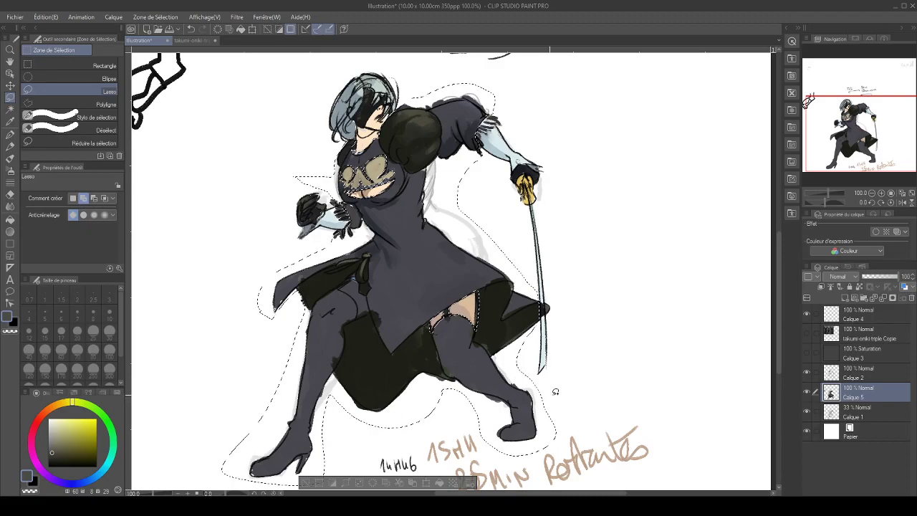
pyautogui.hotkey('ctrl', 'd')
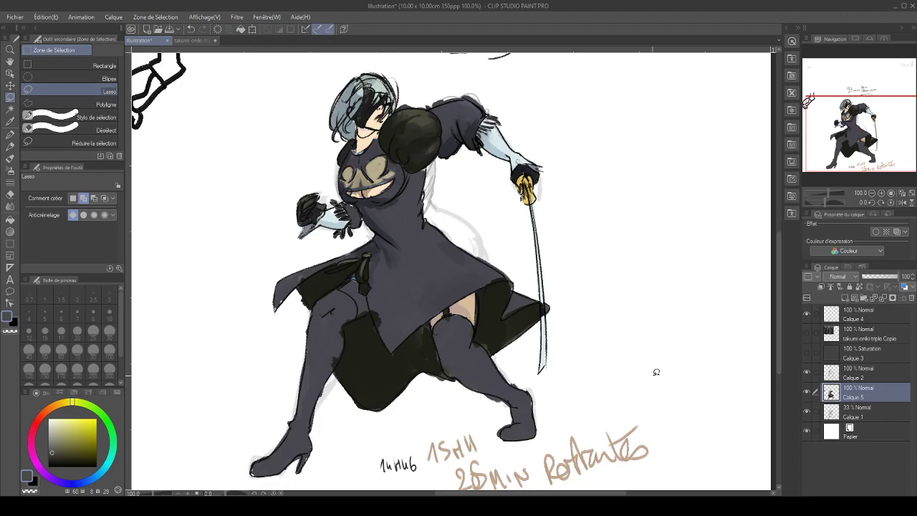
# Repaint the hanging ribbon at the hip in dark navy with the Gouache brush at size 12, adding lighter blue touches at size 8
pyautogui.press('alt')
pyautogui.press('alt')
pyautogui.press('p')
pyautogui.press('b')
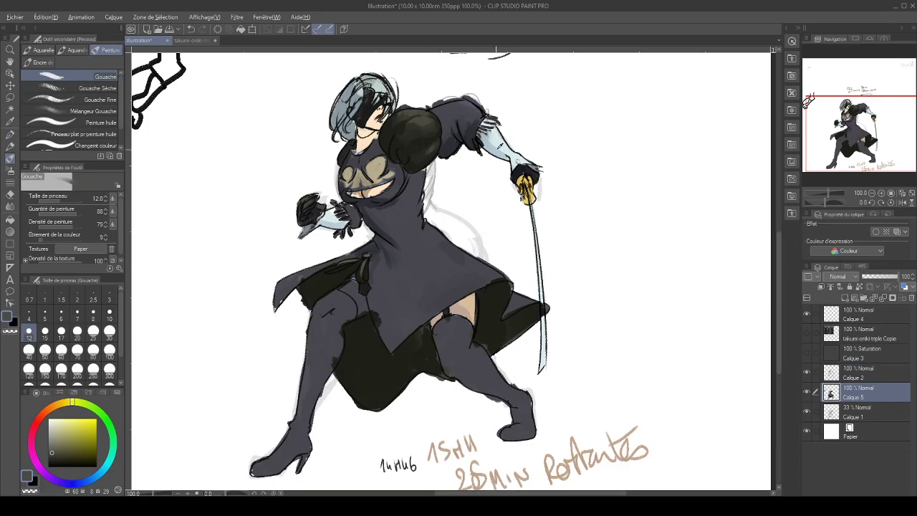
pyautogui.keyDown('alt'); pyautogui.click(525, 170); pyautogui.keyUp('alt')
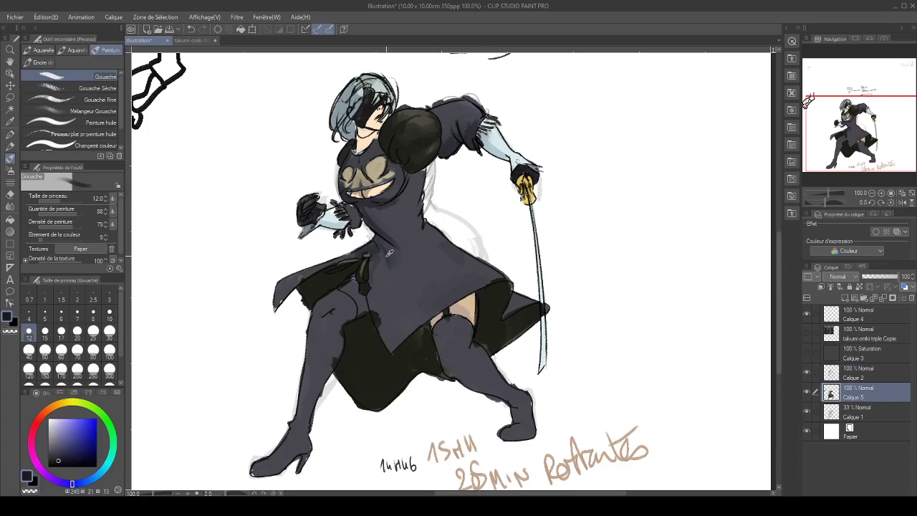
pyautogui.click(69, 459)
pyautogui.press(']')
pyautogui.press(']')
pyautogui.press(']')
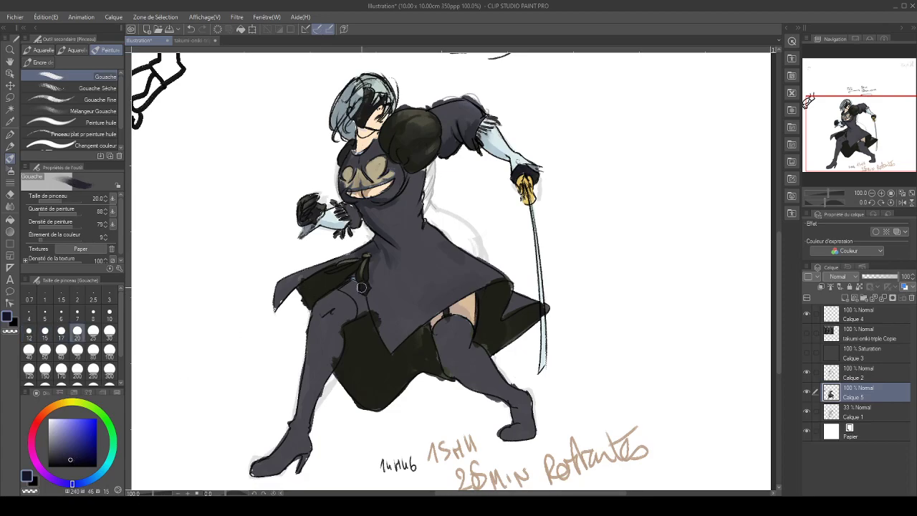
pyautogui.press('[')
pyautogui.press('[')
pyautogui.press('[')
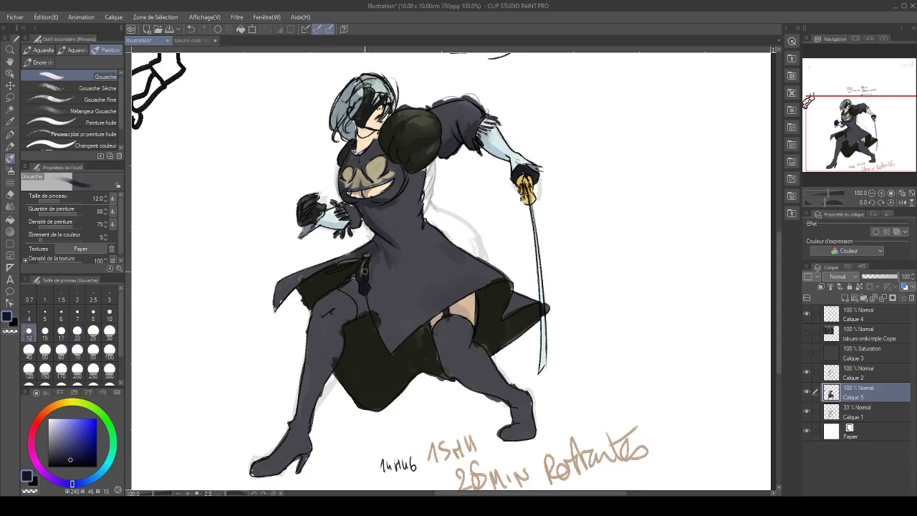
pyautogui.moveTo(359, 279); pyautogui.dragTo(363, 264)
pyautogui.click(62, 452)
pyautogui.press('[')
pyautogui.press('[')
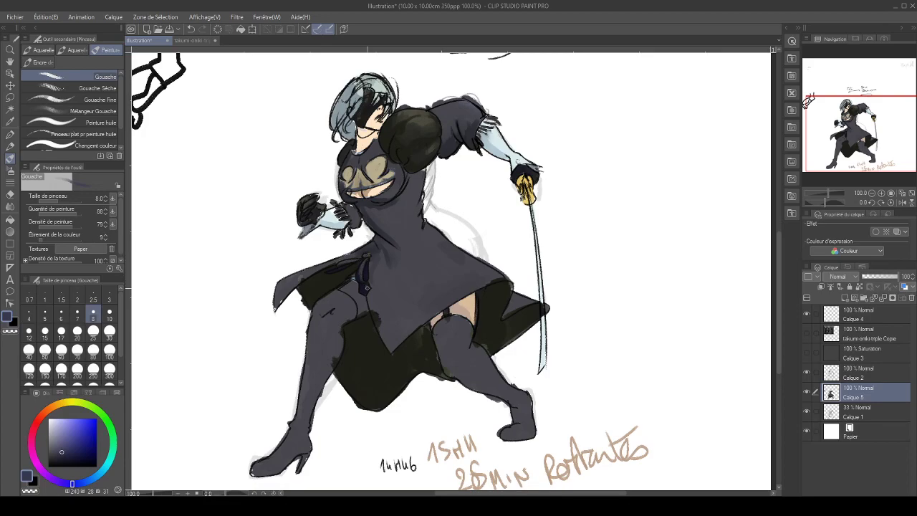
# Paint the puffed shoulder sleeve with blue and dark navy strokes at brush size 17, and touch up the collar edge
pyautogui.press(']')
pyautogui.press(']')
pyautogui.press(']')
pyautogui.press(']')
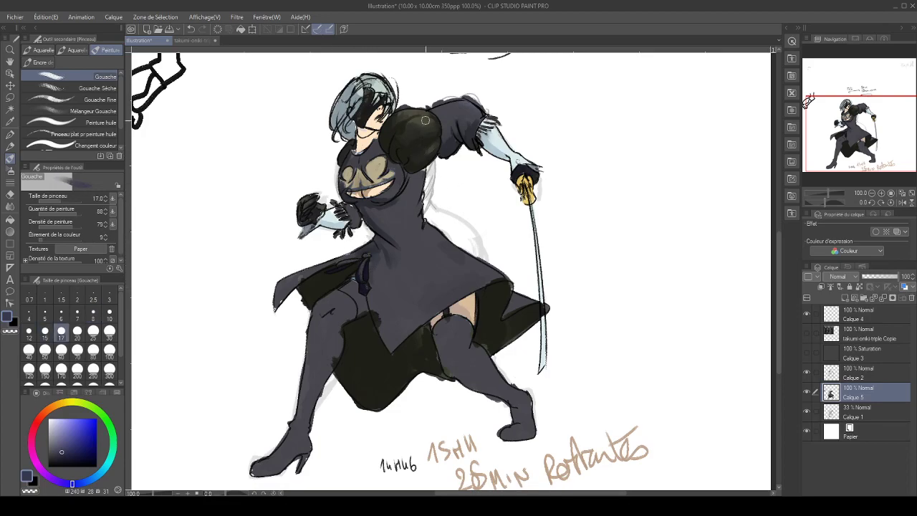
pyautogui.moveTo(429, 113); pyautogui.dragTo(402, 117)
pyautogui.moveTo(432, 145); pyautogui.dragTo(419, 159)
pyautogui.keyDown('alt'); pyautogui.click(369, 282); pyautogui.keyUp('alt')
pyautogui.moveTo(391, 140)
pyautogui.mouseDown()
pyautogui.moveTo(382, 144)
pyautogui.moveTo(391, 149)
pyautogui.moveTo(408, 121)
pyautogui.mouseUp()
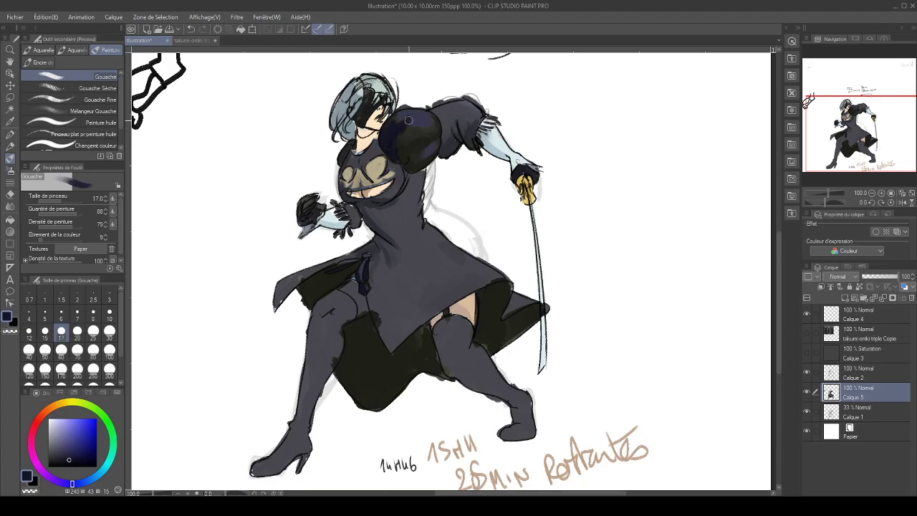
pyautogui.moveTo(392, 152)
pyautogui.mouseDown()
pyautogui.moveTo(424, 146)
pyautogui.moveTo(404, 163)
pyautogui.moveTo(411, 167)
pyautogui.moveTo(451, 137)
pyautogui.mouseUp()
pyautogui.moveTo(345, 152)
pyautogui.mouseDown()
pyautogui.moveTo(349, 144)
pyautogui.moveTo(349, 153)
pyautogui.mouseUp()
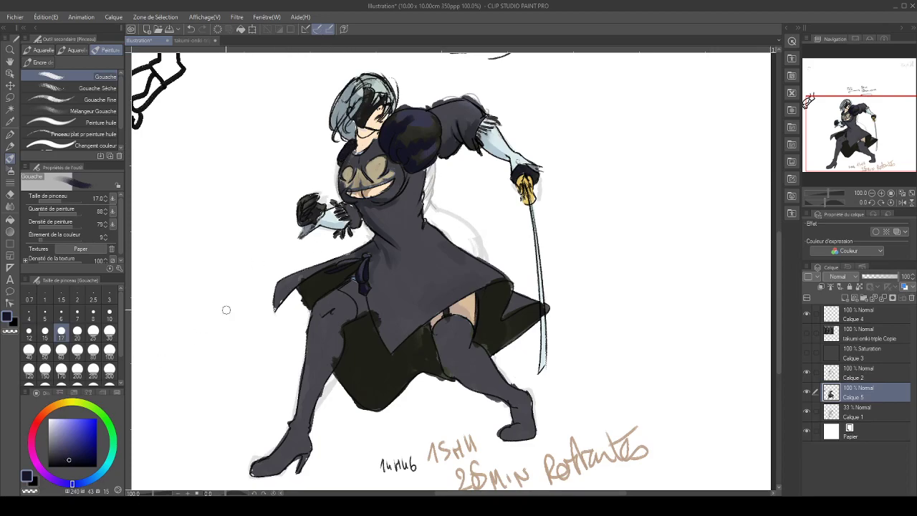
# Blend the puffed shoulder sleeve's shading with intermediate blues sampled from its light and dark areas
pyautogui.keyDown('alt'); pyautogui.click(422, 120); pyautogui.keyUp('alt')
pyautogui.keyDown('alt'); pyautogui.click(406, 152); pyautogui.keyUp('alt')
pyautogui.click(65, 454)
pyautogui.moveTo(421, 127)
pyautogui.mouseDown()
pyautogui.moveTo(402, 137)
pyautogui.moveTo(410, 142)
pyautogui.mouseUp()
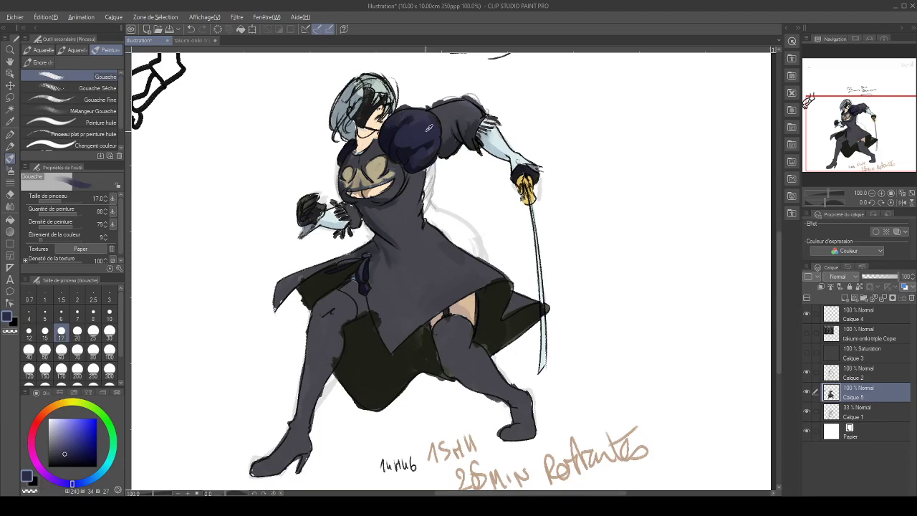
pyautogui.keyDown('alt'); pyautogui.click(393, 149); pyautogui.keyUp('alt')
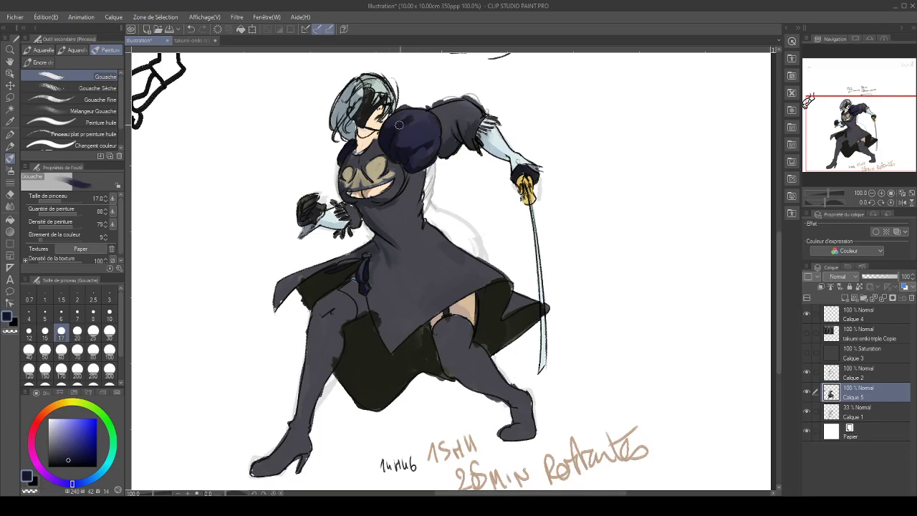
pyautogui.keyDown('alt'); pyautogui.click(423, 140); pyautogui.keyUp('alt')
pyautogui.keyDown('alt'); pyautogui.click(423, 121); pyautogui.keyUp('alt')
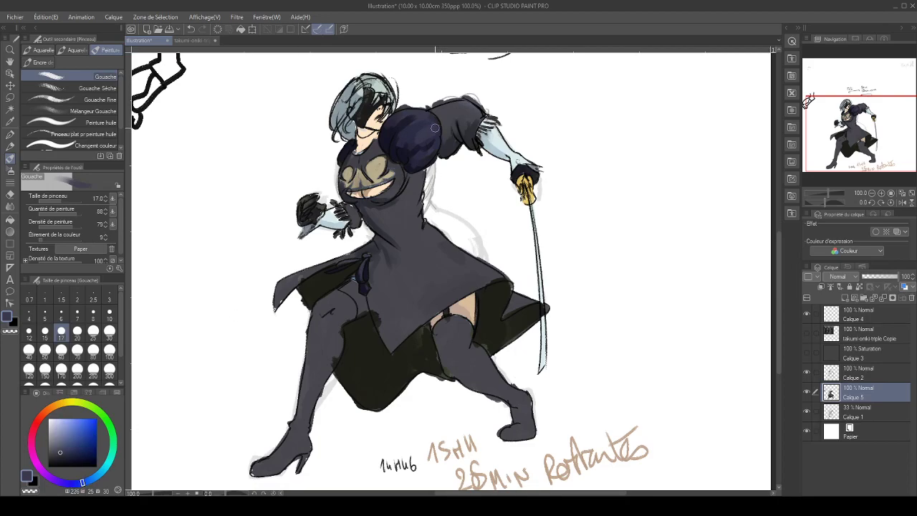
# Refine the puffed sleeve's fold highlights and shadows at brush size 12 with a lighter blue, checking values with the saturation layer Calque 3
pyautogui.click(63, 448)
pyautogui.click(807, 354)
pyautogui.click(808, 354)
pyautogui.press('[')
pyautogui.press('[')
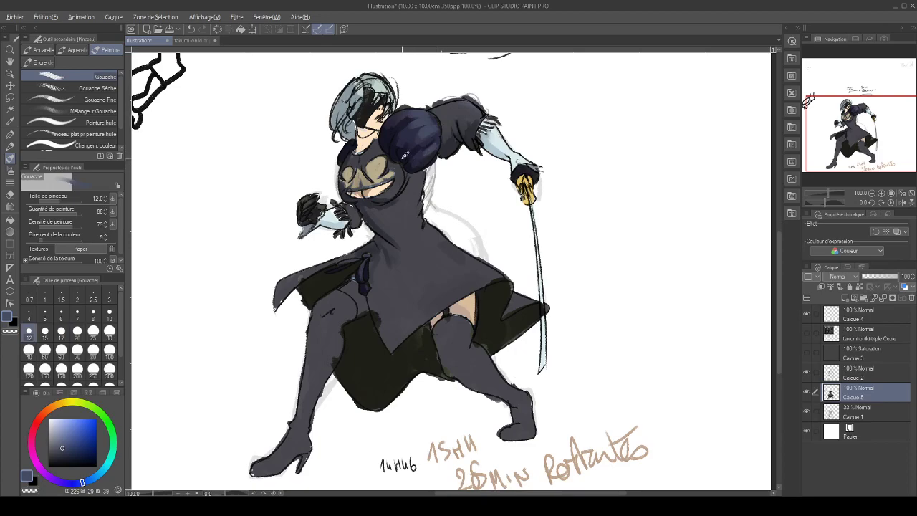
pyautogui.keyDown('alt'); pyautogui.click(409, 168); pyautogui.keyUp('alt')
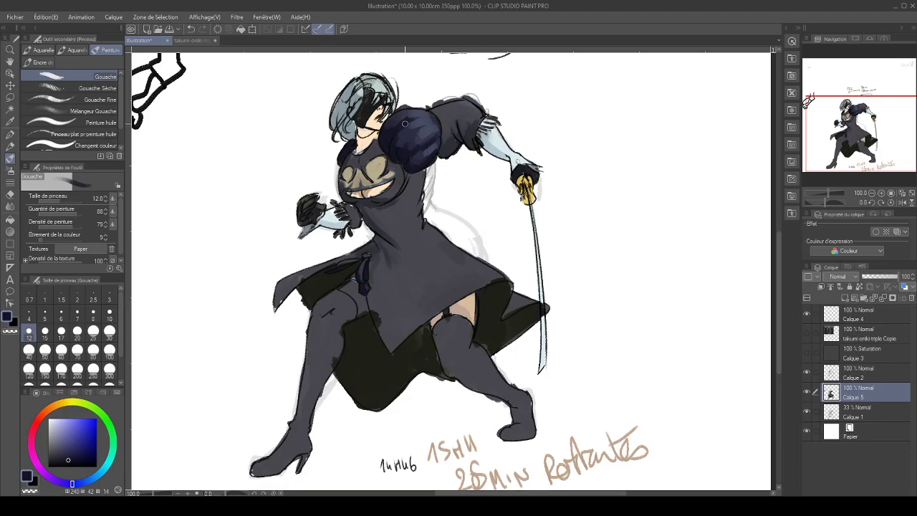
pyautogui.keyDown('alt'); pyautogui.click(420, 130); pyautogui.keyUp('alt')
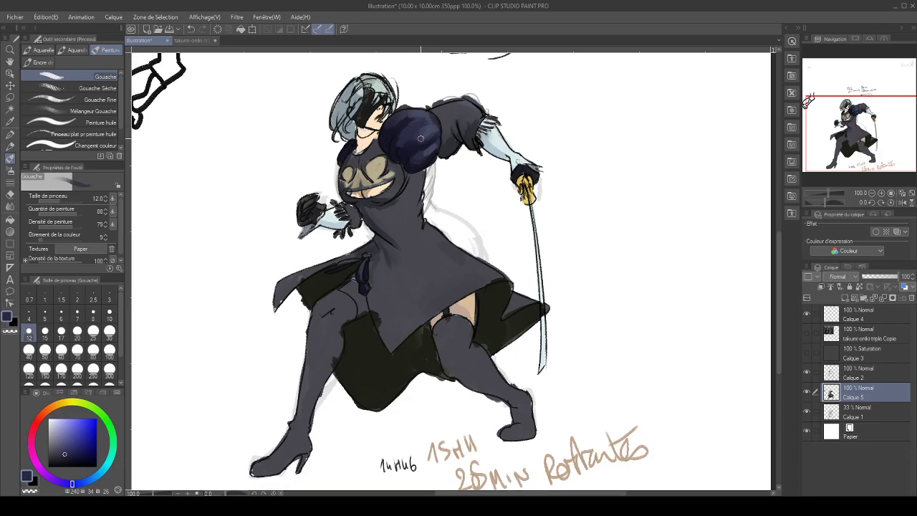
pyautogui.keyDown('alt'); pyautogui.click(425, 127); pyautogui.keyUp('alt')
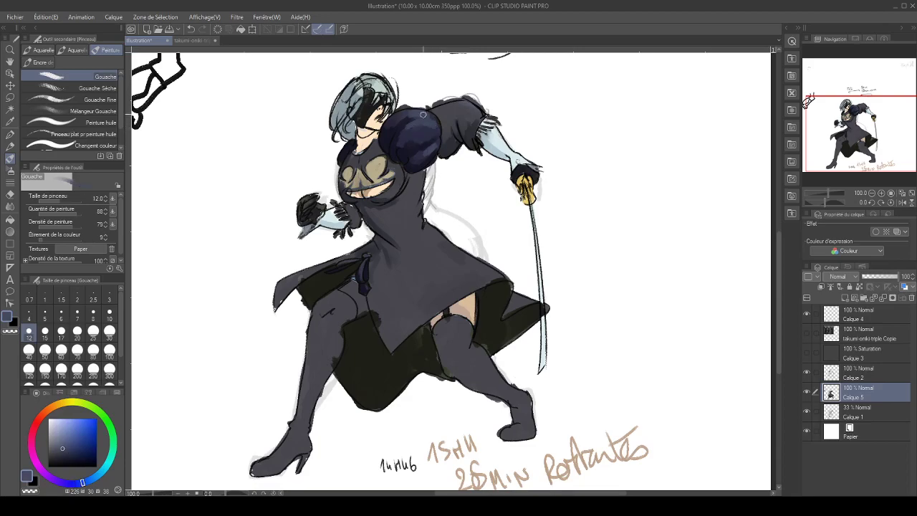
pyautogui.keyDown('alt'); pyautogui.click(411, 121); pyautogui.keyUp('alt')
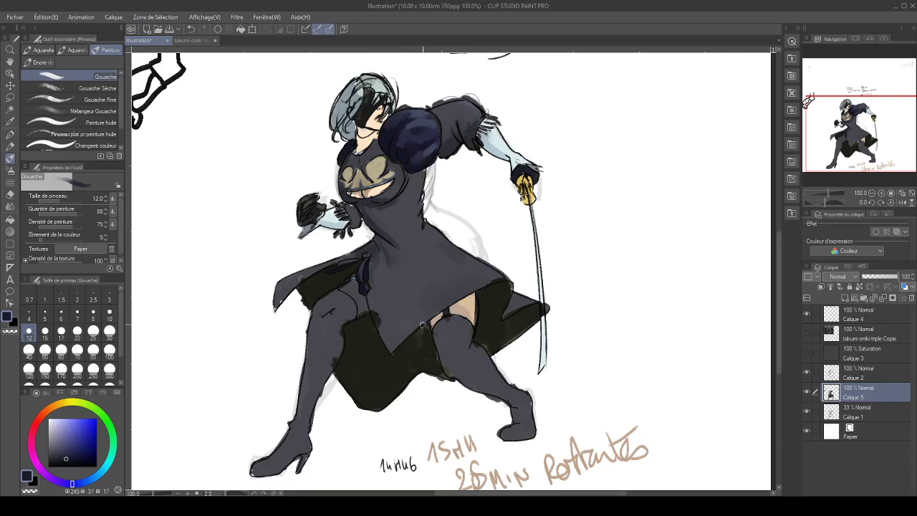
# Paint lighter greyish-blue highlights along the dress's waist and skirt edge, reducing the brush from size 25 to 10 for the finer strokes
pyautogui.keyDown('alt'); pyautogui.click(420, 255); pyautogui.keyUp('alt')
pyautogui.click(57, 441)
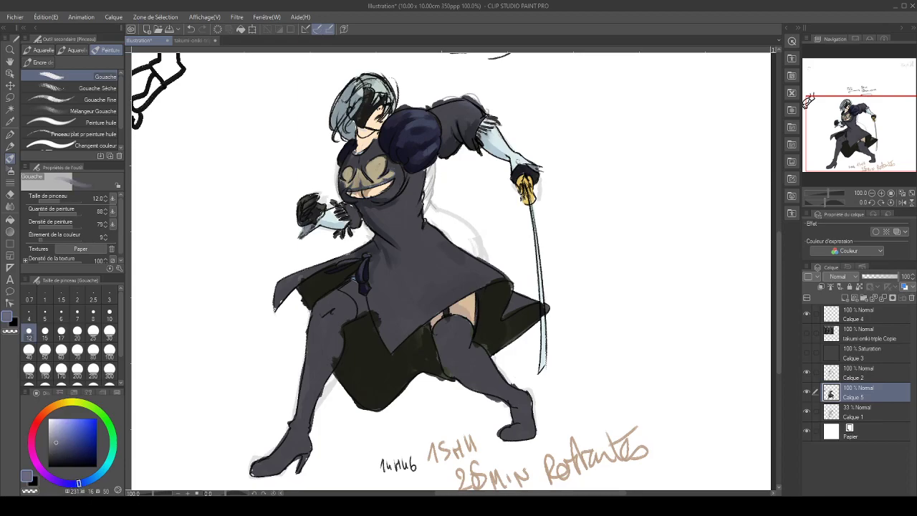
pyautogui.press(']')
pyautogui.press(']')
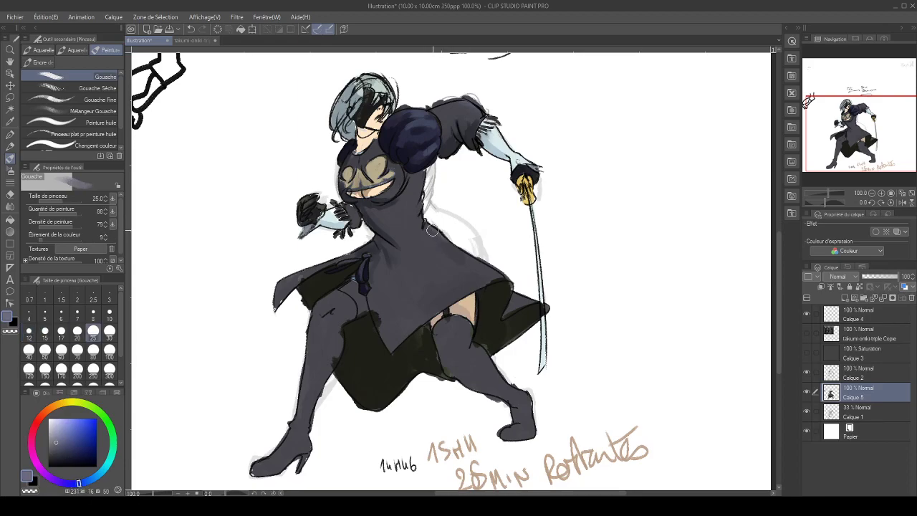
pyautogui.moveTo(467, 258)
pyautogui.mouseDown()
pyautogui.moveTo(487, 268)
pyautogui.moveTo(428, 232)
pyautogui.mouseUp()
pyautogui.press('[')
pyautogui.press('[')
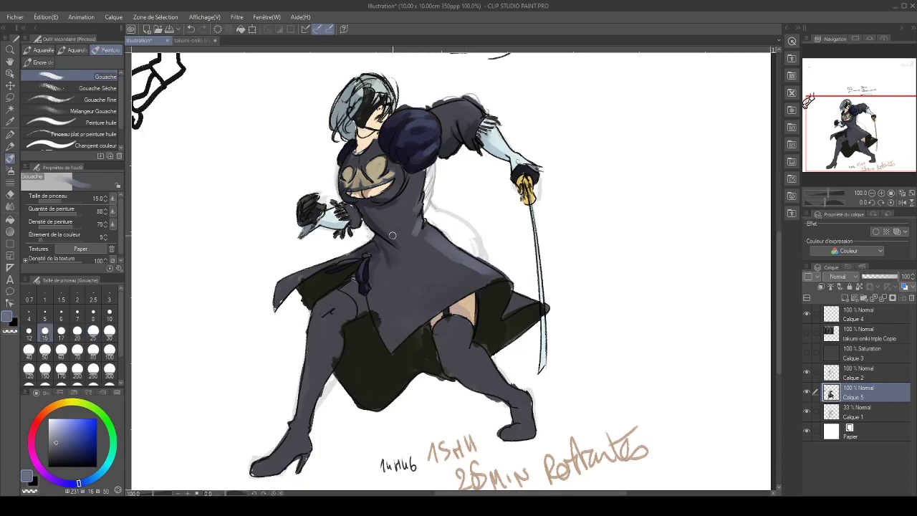
pyautogui.press('[')
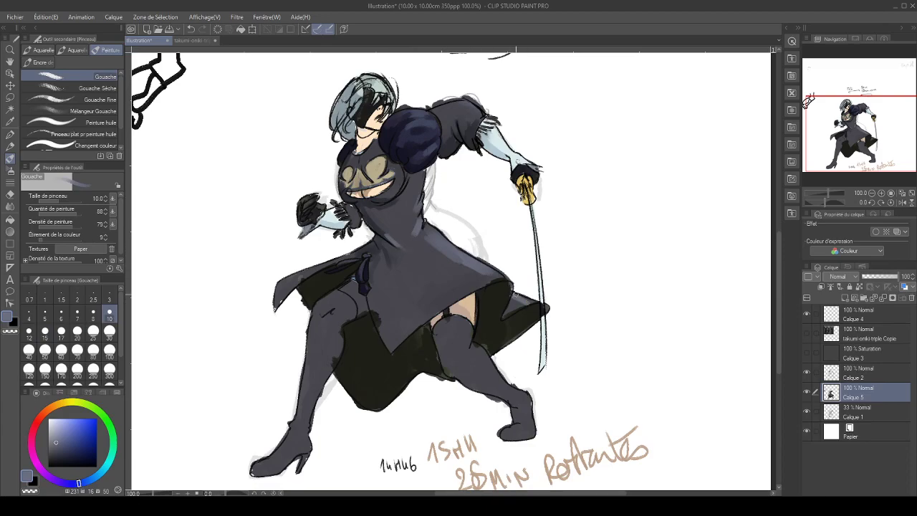
# Check values with the saturation layer Calque 3 and highlight the outstretched arm's sleeve in lighter greyish blue at brush size 12
pyautogui.click(807, 353)
pyautogui.press(']')
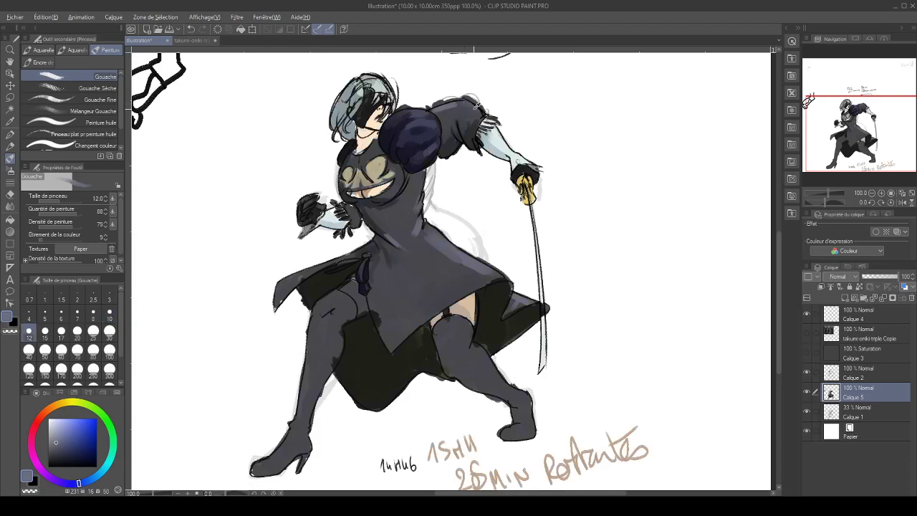
pyautogui.keyDown('alt'); pyautogui.click(473, 103); pyautogui.keyUp('alt')
pyautogui.click(807, 356)
pyautogui.click(807, 356)
pyautogui.click(57, 435)
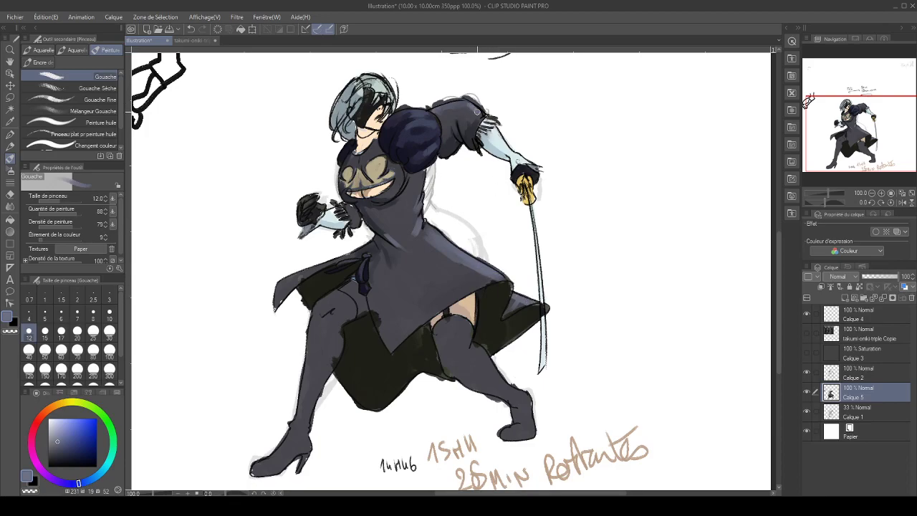
pyautogui.keyDown('alt'); pyautogui.click(469, 108); pyautogui.keyUp('alt')
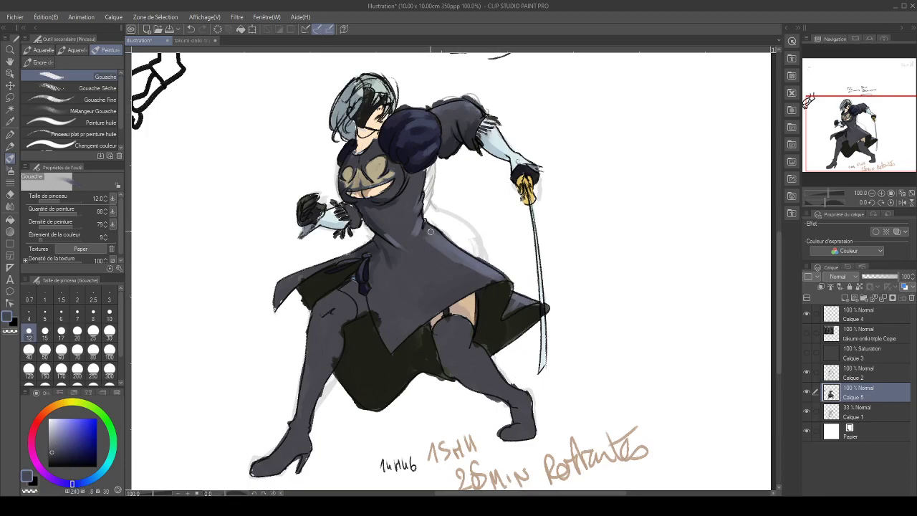
pyautogui.keyDown('alt'); pyautogui.click(471, 99); pyautogui.keyUp('alt')
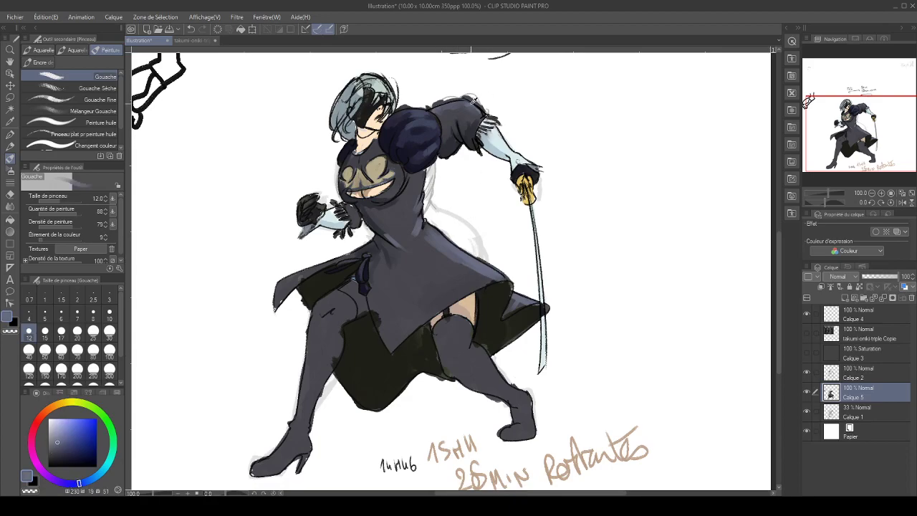
# Highlight the upper edge and ankle of the boot on the sword-side leg with sampled greyish-blue tones
pyautogui.moveTo(477, 347); pyautogui.dragTo(491, 371)
pyautogui.keyDown('alt'); pyautogui.click(501, 388); pyautogui.keyUp('alt')
pyautogui.keyDown('alt'); pyautogui.click(499, 364); pyautogui.keyUp('alt')
pyautogui.moveTo(517, 392); pyautogui.dragTo(528, 396)
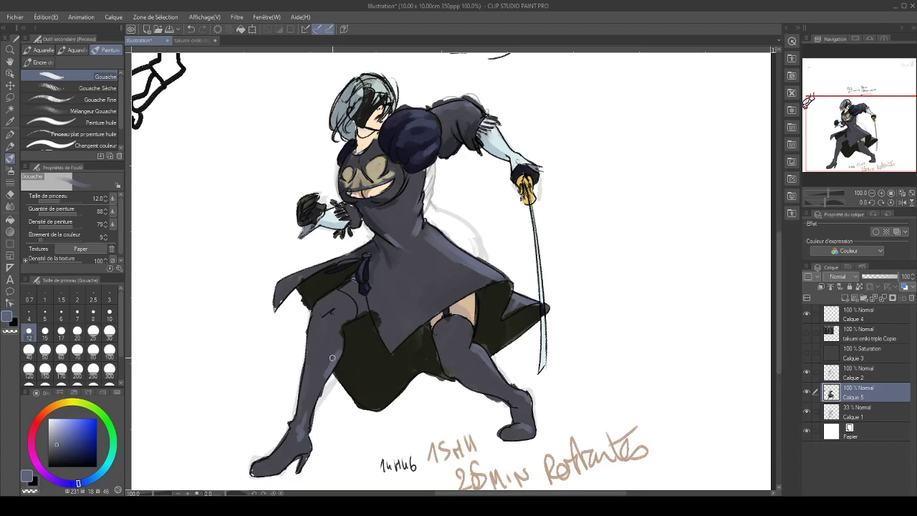
# Shade the other leg's boot at brush size 20 with paint amount 34 and density 29, and raise them to 78 and 72
pyautogui.keyDown('alt'); pyautogui.click(329, 342); pyautogui.keyUp('alt')
pyautogui.press(']')
pyautogui.press(']')
pyautogui.press(']')
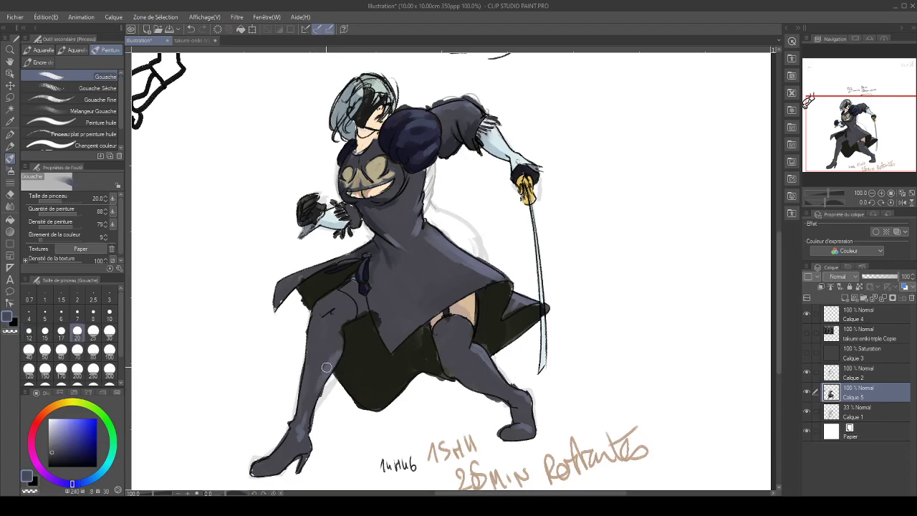
pyautogui.click(53, 214)
pyautogui.click(51, 227)
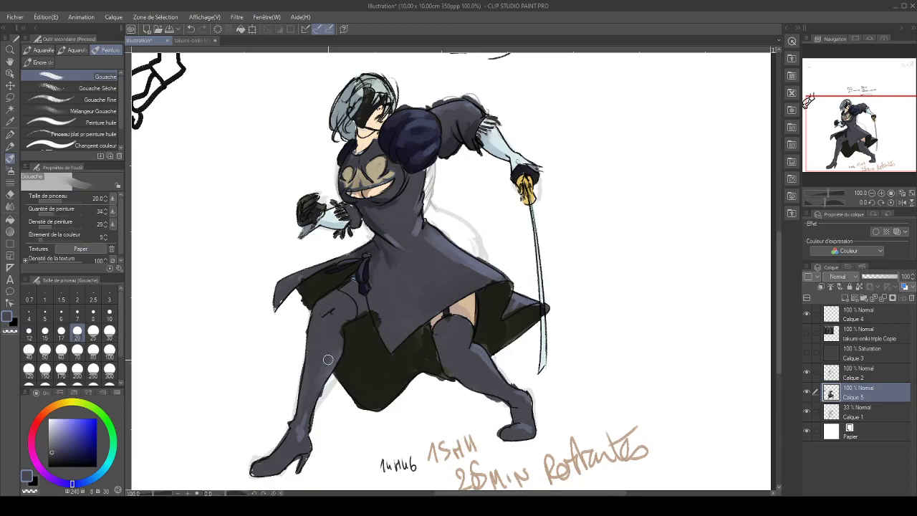
pyautogui.keyDown('alt'); pyautogui.click(304, 430); pyautogui.keyUp('alt')
pyautogui.click(69, 213)
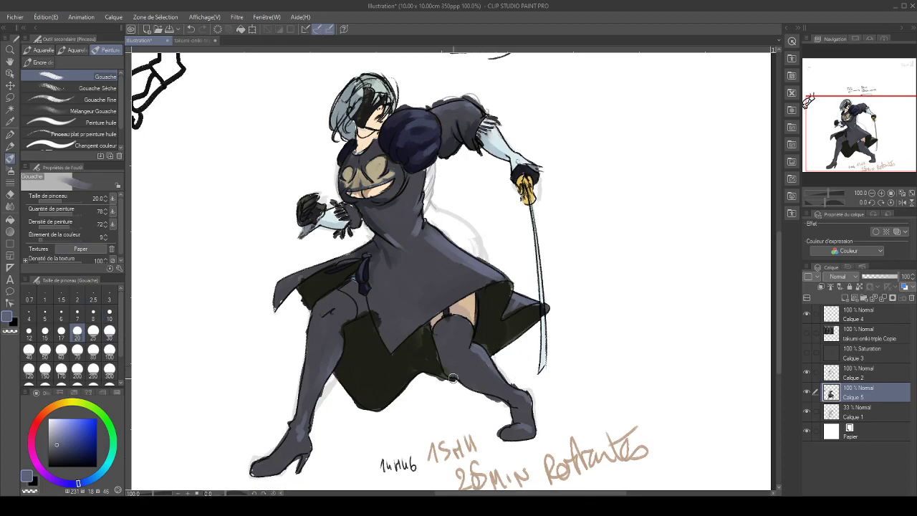
# Paint a dark navy fold down the front of the skirt with sampled tones, using gouache brush sizes 12 and 25
pyautogui.keyDown('alt'); pyautogui.click(390, 251); pyautogui.keyUp('alt')
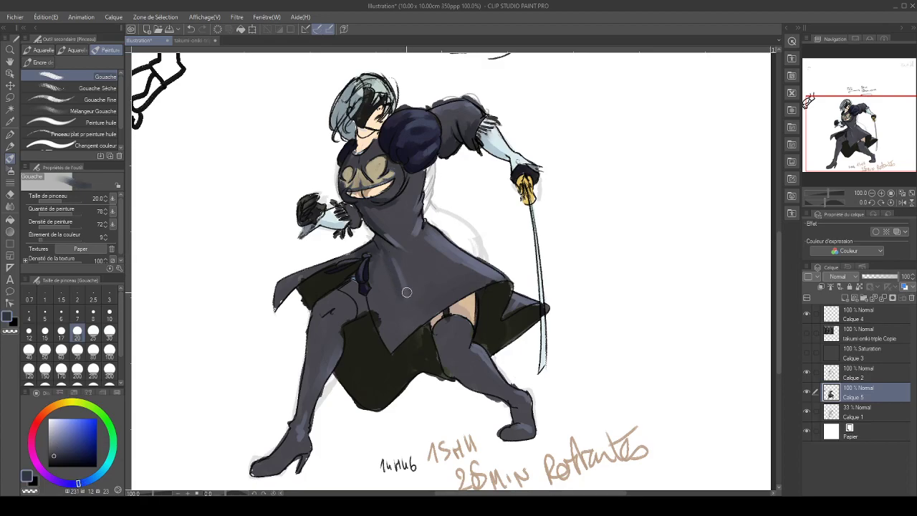
pyautogui.keyDown('alt'); pyautogui.click(379, 228); pyautogui.keyUp('alt')
pyautogui.press('[')
pyautogui.press('[')
pyautogui.press('[')
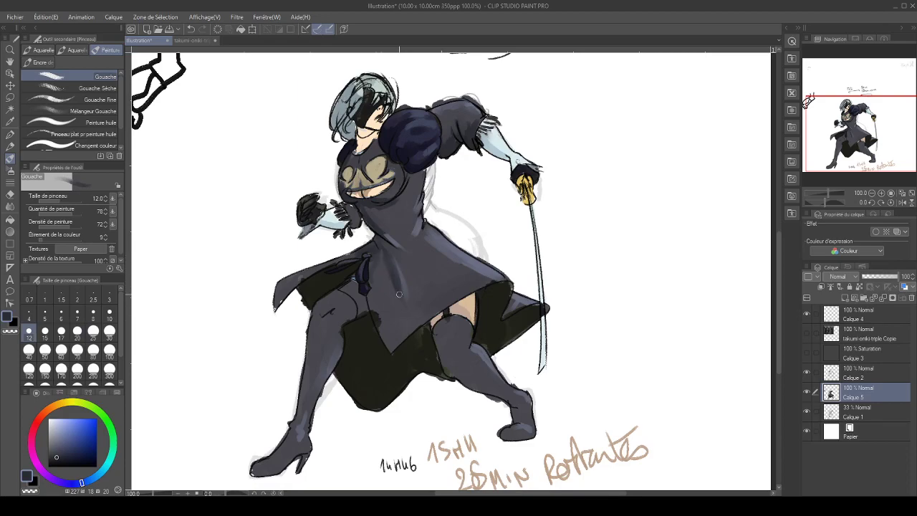
pyautogui.press(']')
pyautogui.press(']')
pyautogui.press(']')
pyautogui.press(']')
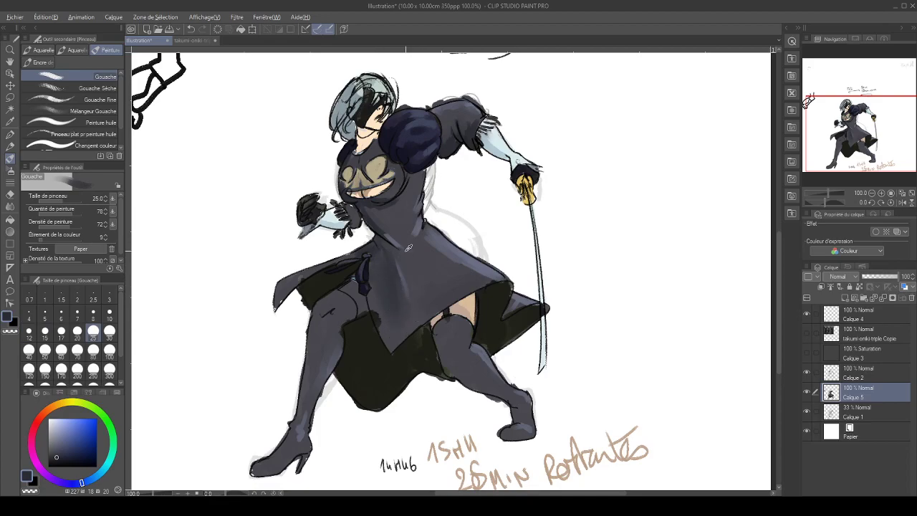
# Blend the skirt's front folds and its sword-side edge with sampled greyish-blue and navy tones at brush size 25
pyautogui.keyDown('alt'); pyautogui.click(407, 292); pyautogui.keyUp('alt')
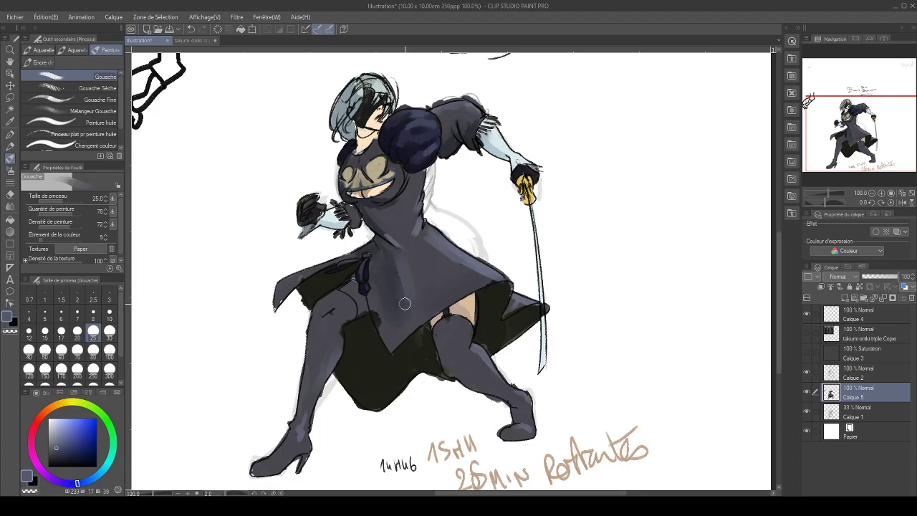
pyautogui.keyDown('alt'); pyautogui.click(414, 264); pyautogui.keyUp('alt')
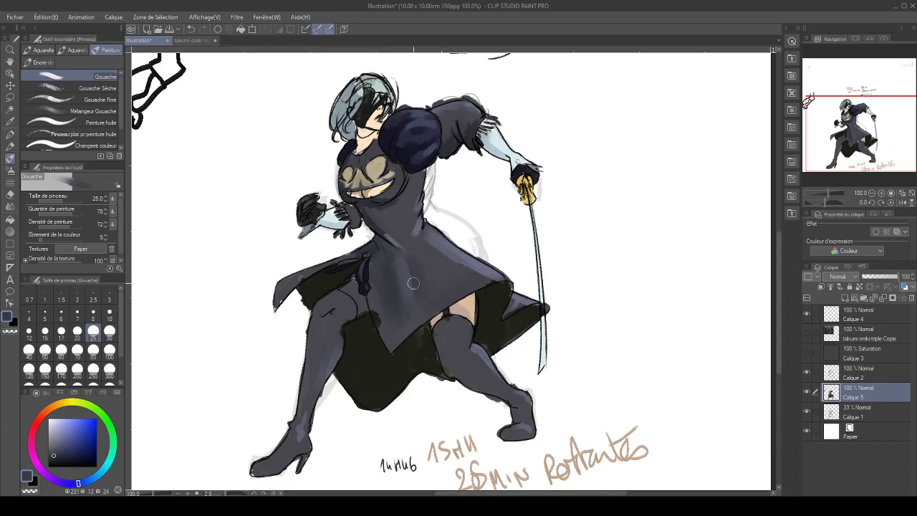
pyautogui.keyDown('alt'); pyautogui.click(408, 284); pyautogui.keyUp('alt')
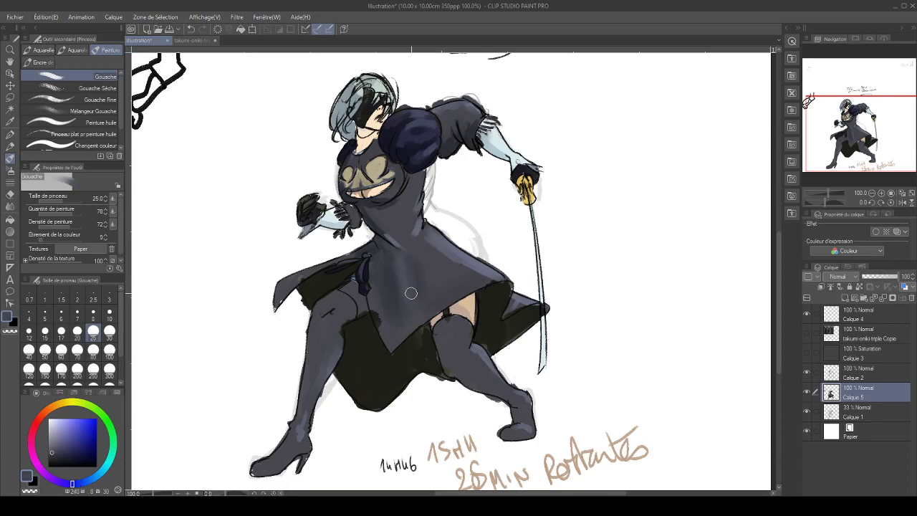
pyautogui.keyDown('alt'); pyautogui.click(426, 279); pyautogui.keyUp('alt')
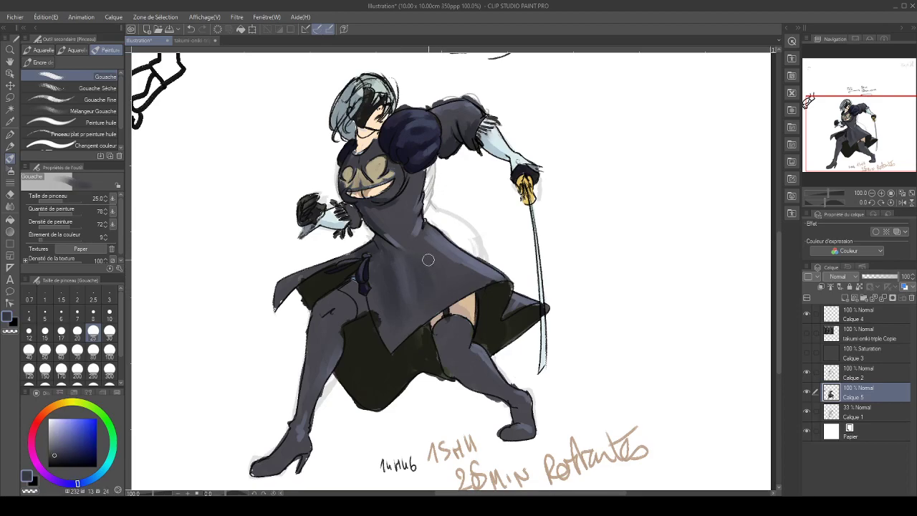
pyautogui.keyDown('alt'); pyautogui.click(474, 260); pyautogui.keyUp('alt')
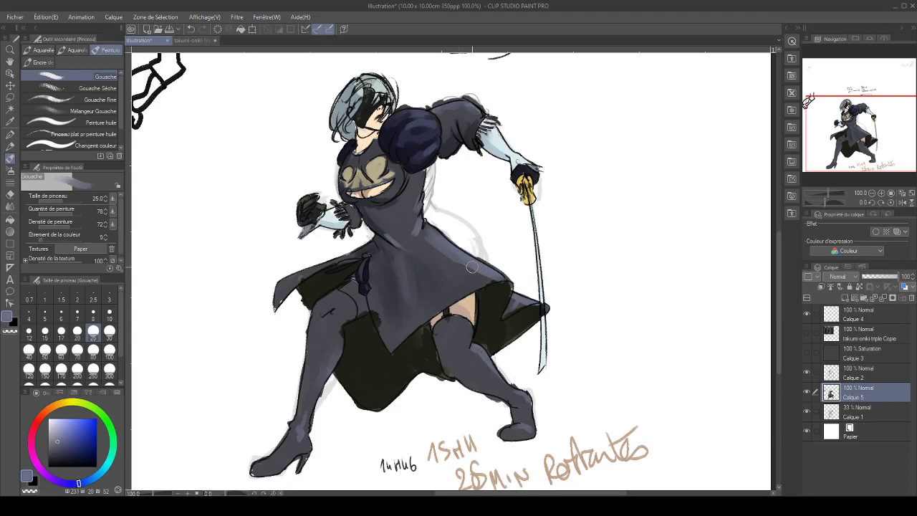
pyautogui.keyDown('alt'); pyautogui.click(454, 269); pyautogui.keyUp('alt')
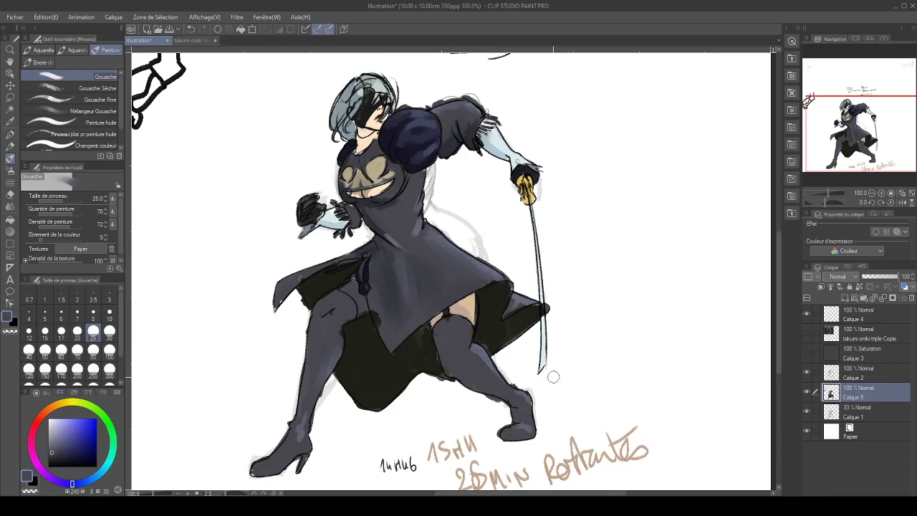
# Check values with the saturation layer Calque 3, and show the takumi-oniki-triple Copie reference in place of Calque 4
pyautogui.click(807, 353)
pyautogui.moveTo(870, 132)
pyautogui.mouseDown()
pyautogui.moveTo(885, 99)
pyautogui.moveTo(846, 131)
pyautogui.moveTo(864, 150)
pyautogui.moveTo(865, 142)
pyautogui.mouseUp()
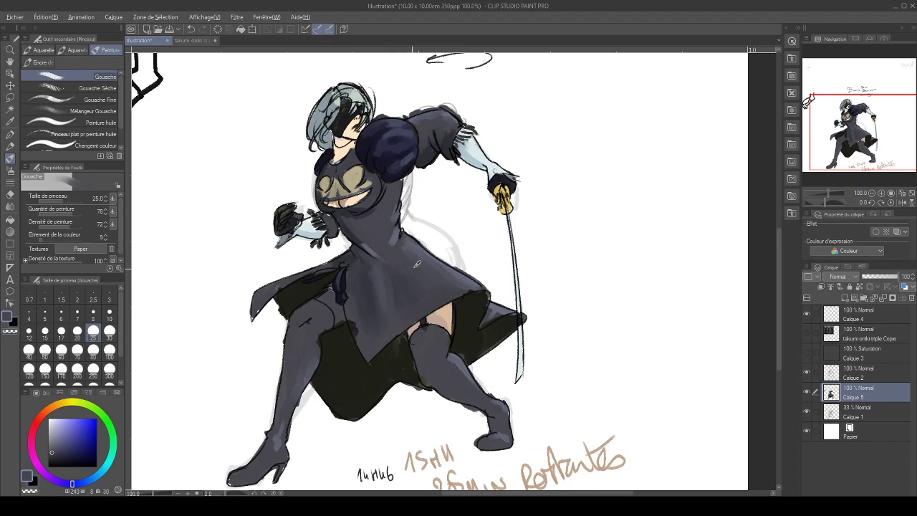
pyautogui.keyDown('alt'); pyautogui.click(400, 236); pyautogui.keyUp('alt')
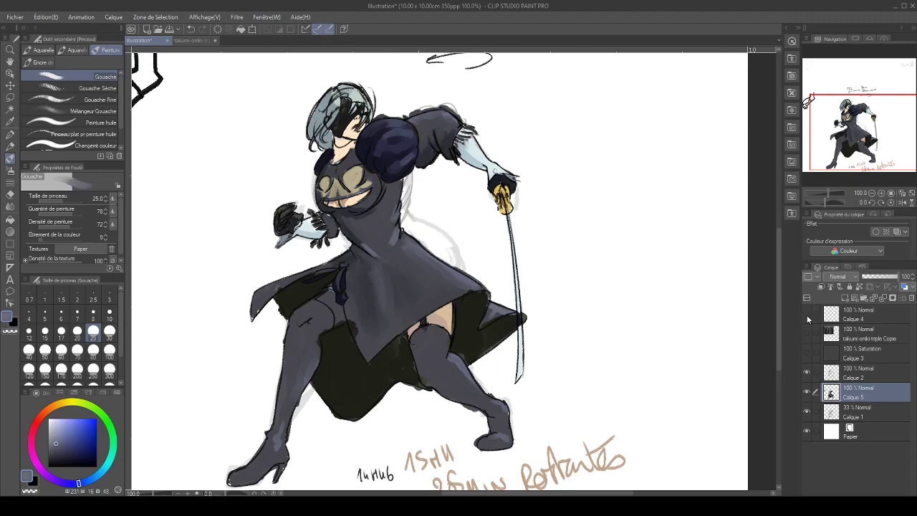
pyautogui.click(806, 353)
pyautogui.click(807, 333)
pyautogui.moveTo(849, 155)
pyautogui.mouseDown()
pyautogui.moveTo(847, 125)
pyautogui.moveTo(858, 155)
pyautogui.mouseUp()
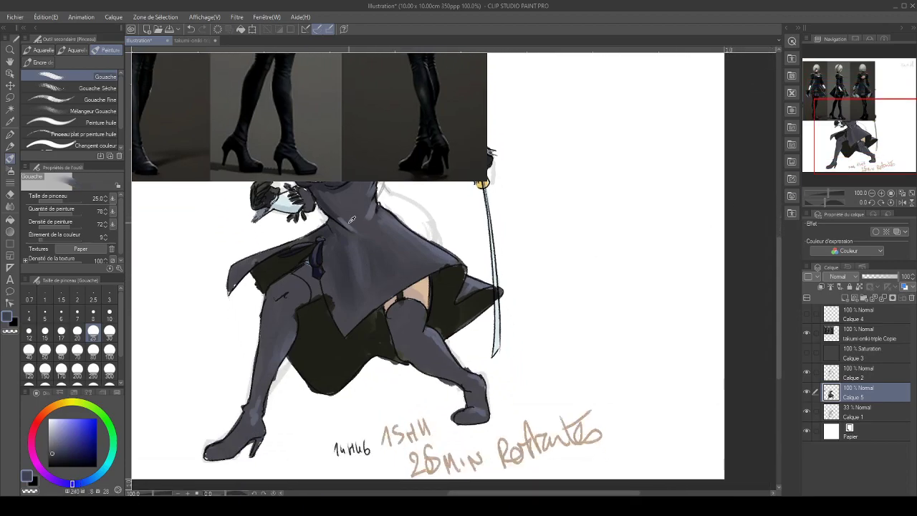
# Try a light greyish-blue swirl ornament on the skirt's front corner with the drawing pencil at size 4
pyautogui.keyDown('alt'); pyautogui.click(350, 221); pyautogui.keyUp('alt')
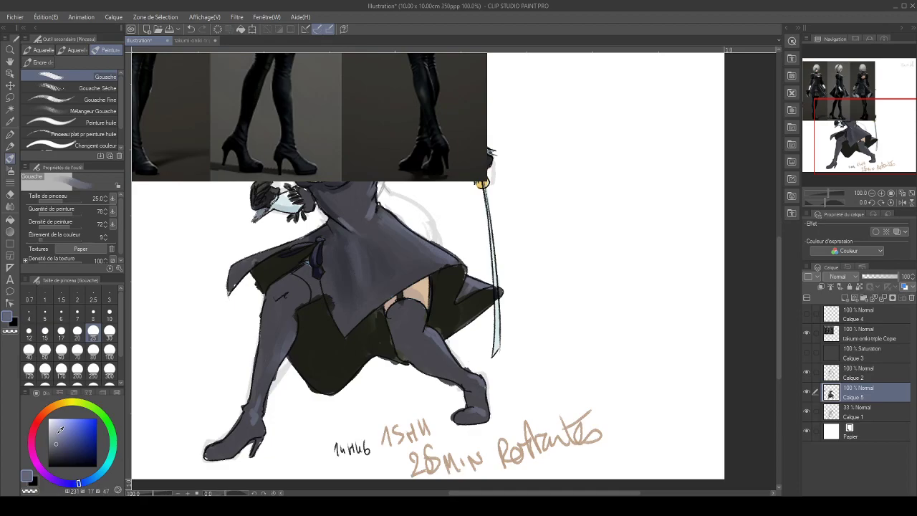
pyautogui.click(59, 432)
pyautogui.click(104, 468)
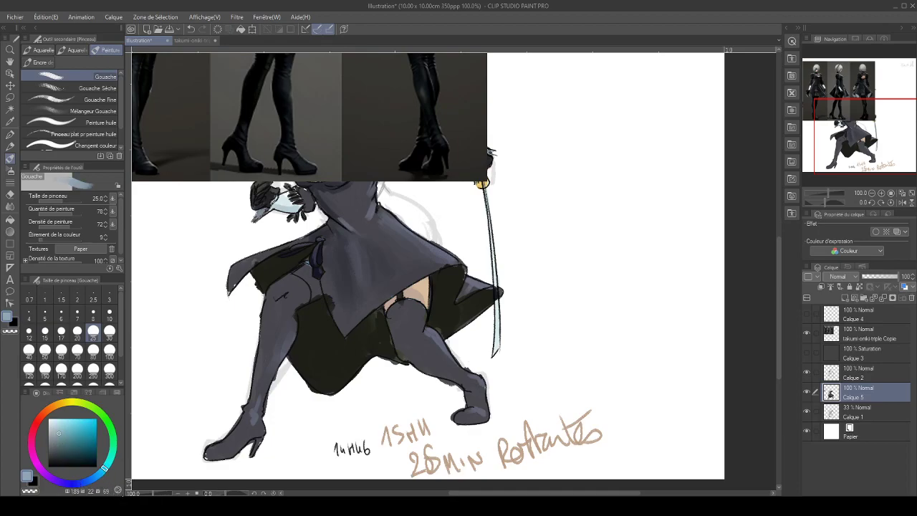
pyautogui.press('[')
pyautogui.press('[')
pyautogui.press('[')
pyautogui.press('[')
pyautogui.press('[')
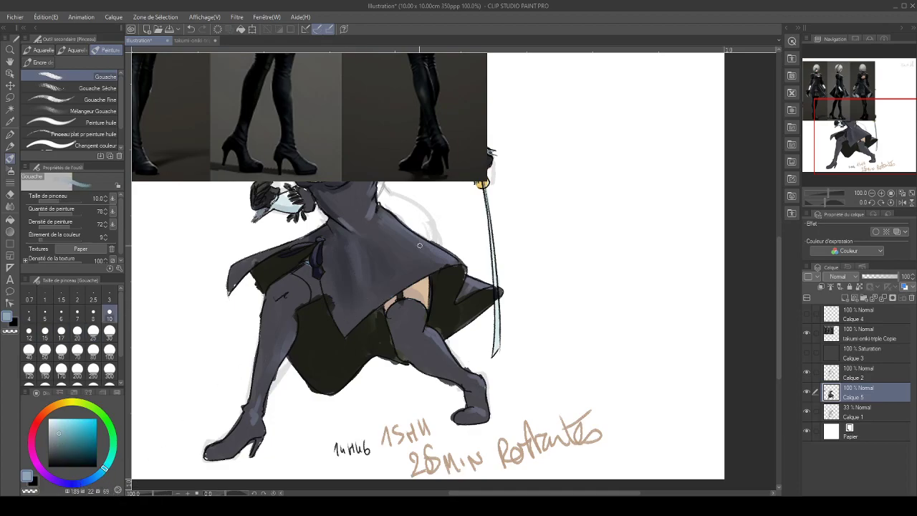
pyautogui.press('p')
pyautogui.moveTo(344, 310); pyautogui.dragTo(378, 286)
pyautogui.hotkey('ctrl', 'z')
pyautogui.moveTo(57, 437); pyautogui.dragTo(55, 429)
pyautogui.moveTo(352, 292)
pyautogui.mouseDown()
pyautogui.moveTo(356, 309)
pyautogui.moveTo(364, 300)
pyautogui.mouseUp()
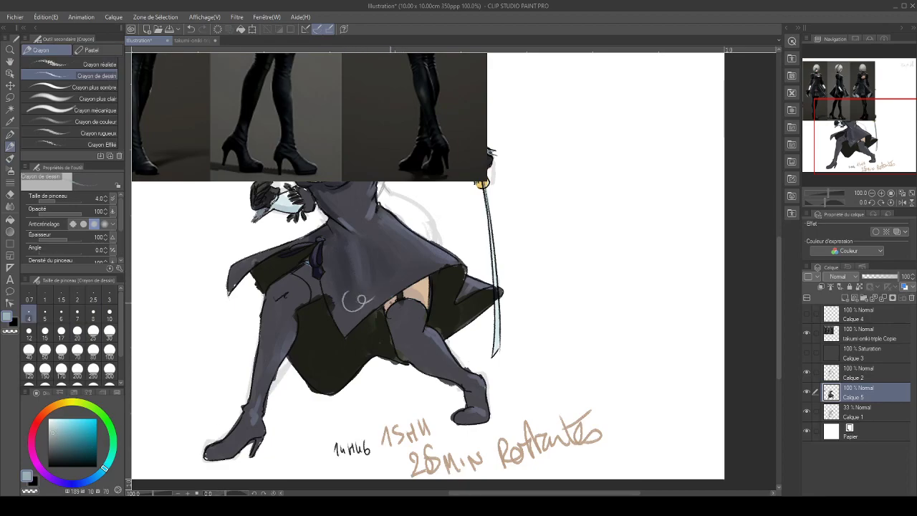
pyautogui.moveTo(849, 118); pyautogui.dragTo(843, 105)
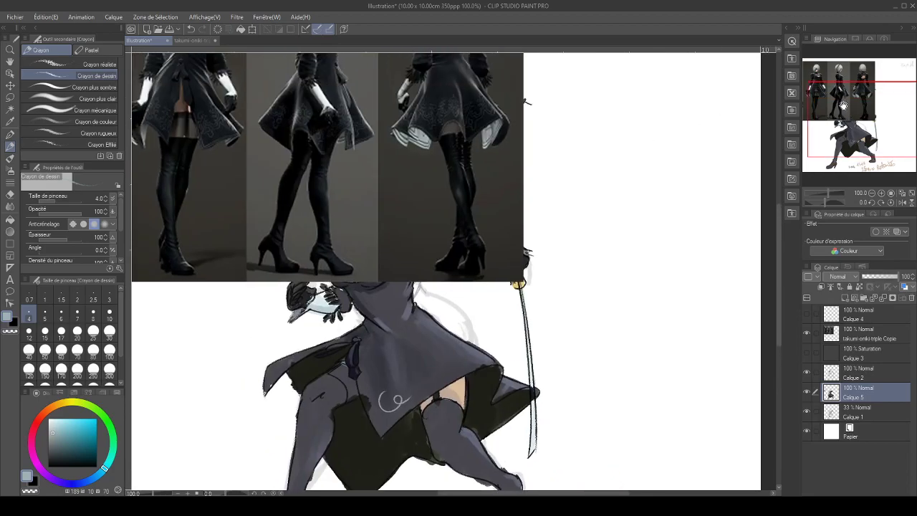
pyautogui.hotkey('ctrl', 'z')
pyautogui.hotkey('ctrl', 'z')
# Create a new layer above Calque 5 and draw bright green border lines along the skirt's hem with the size 4 drawing pencil
pyautogui.click(846, 299)
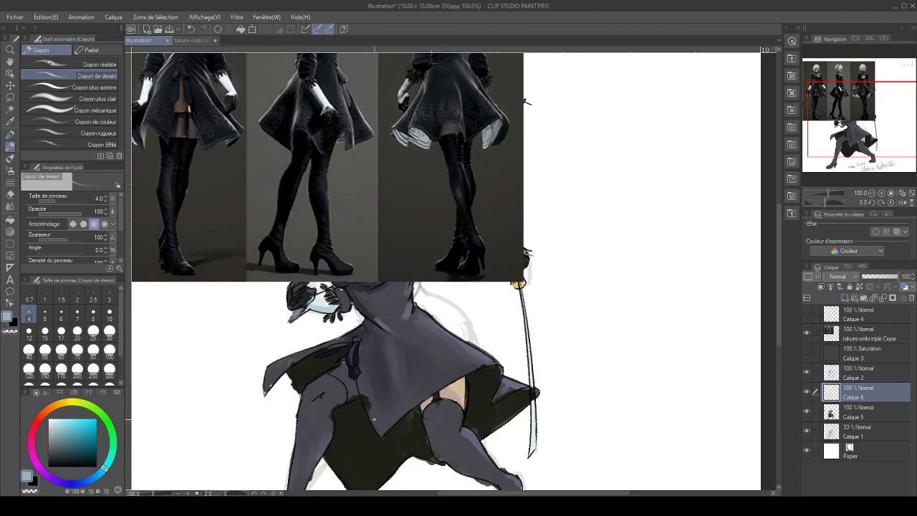
pyautogui.click(104, 417)
pyautogui.moveTo(94, 429)
pyautogui.mouseDown()
pyautogui.moveTo(84, 433)
pyautogui.moveTo(96, 419)
pyautogui.mouseUp()
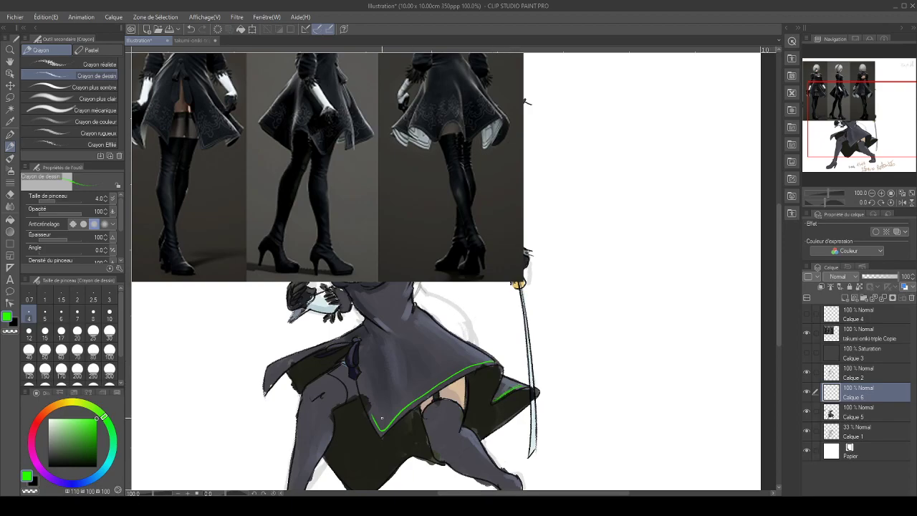
pyautogui.moveTo(373, 415)
pyautogui.mouseDown()
pyautogui.moveTo(379, 426)
pyautogui.moveTo(488, 359)
pyautogui.mouseUp()
# Draw green swirling embroidery ornaments above the hem on the skirt's front corner
pyautogui.moveTo(377, 422); pyautogui.dragTo(374, 400)
pyautogui.moveTo(382, 402)
pyautogui.mouseDown()
pyautogui.moveTo(381, 412)
pyautogui.moveTo(410, 374)
pyautogui.moveTo(435, 373)
pyautogui.mouseUp()
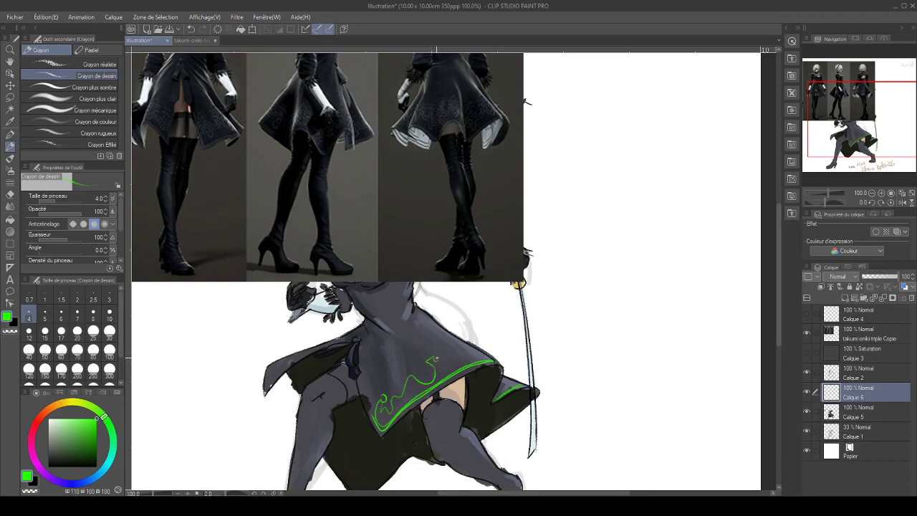
pyautogui.moveTo(397, 381); pyautogui.dragTo(392, 384)
pyautogui.moveTo(369, 388)
pyautogui.mouseDown()
pyautogui.moveTo(369, 375)
pyautogui.moveTo(382, 393)
pyautogui.mouseUp()
pyautogui.moveTo(394, 374)
pyautogui.mouseDown()
pyautogui.moveTo(402, 361)
pyautogui.moveTo(402, 369)
pyautogui.mouseUp()
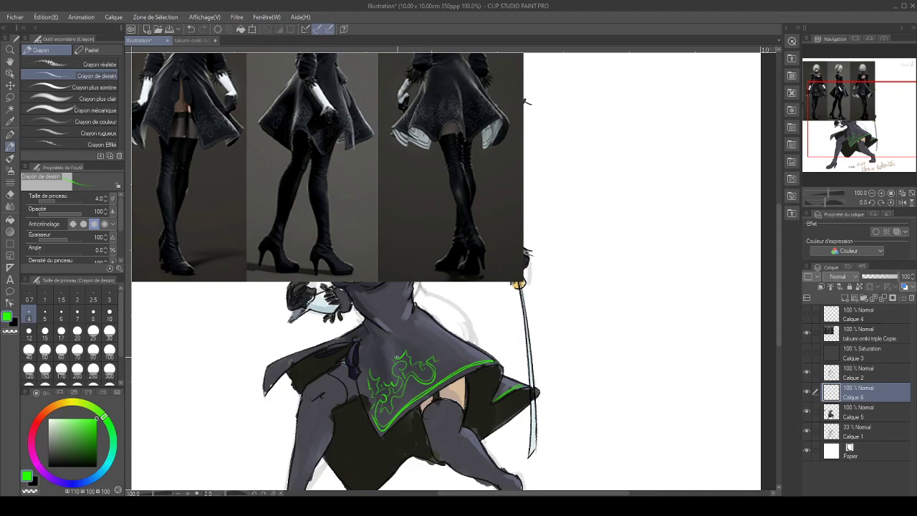
# Extend the green embroidery across the skirt's front and onto both side flaps, undoing the unwanted swirl strokes
pyautogui.moveTo(401, 343); pyautogui.dragTo(411, 349)
pyautogui.hotkey('ctrl', 'z')
pyautogui.moveTo(423, 333); pyautogui.dragTo(449, 356)
pyautogui.hotkey('ctrl', 'z')
pyautogui.hotkey('ctrl', 'z')
pyautogui.hotkey('ctrl', 'z')
pyautogui.moveTo(438, 361); pyautogui.dragTo(437, 360)
pyautogui.moveTo(500, 387); pyautogui.dragTo(514, 385)
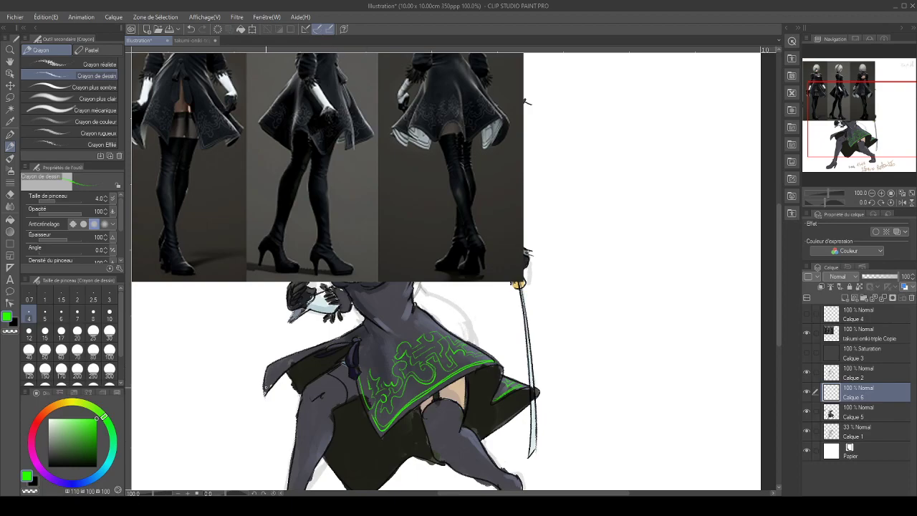
pyautogui.moveTo(279, 373); pyautogui.dragTo(323, 348)
# Recolour the embroidery layer to a muted gold with the hue, saturation and luminosity adjustment
pyautogui.hotkey('ctrl', 's')
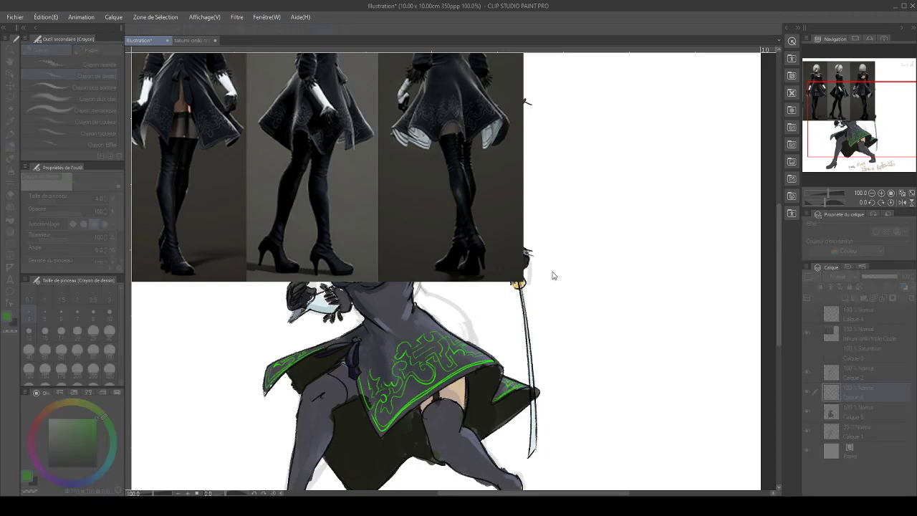
pyautogui.moveTo(586, 270); pyautogui.dragTo(525, 277)
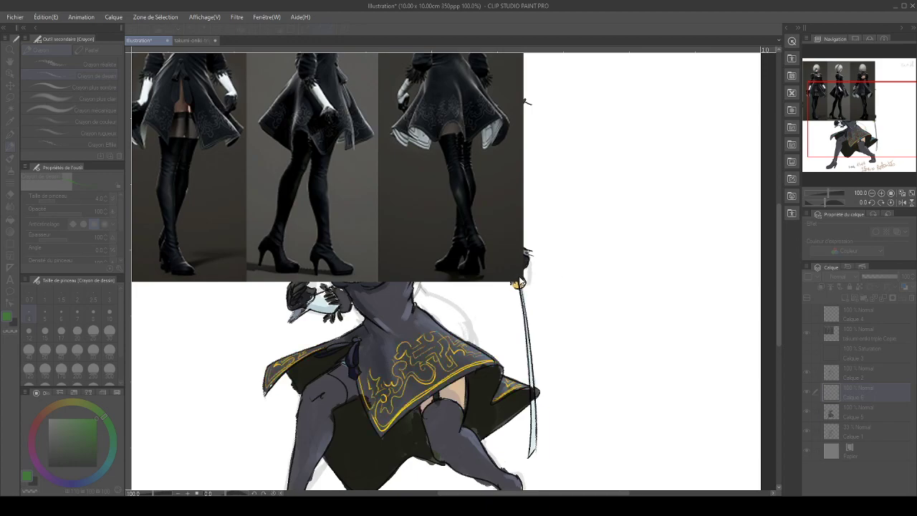
pyautogui.moveTo(555, 300); pyautogui.dragTo(509, 305)
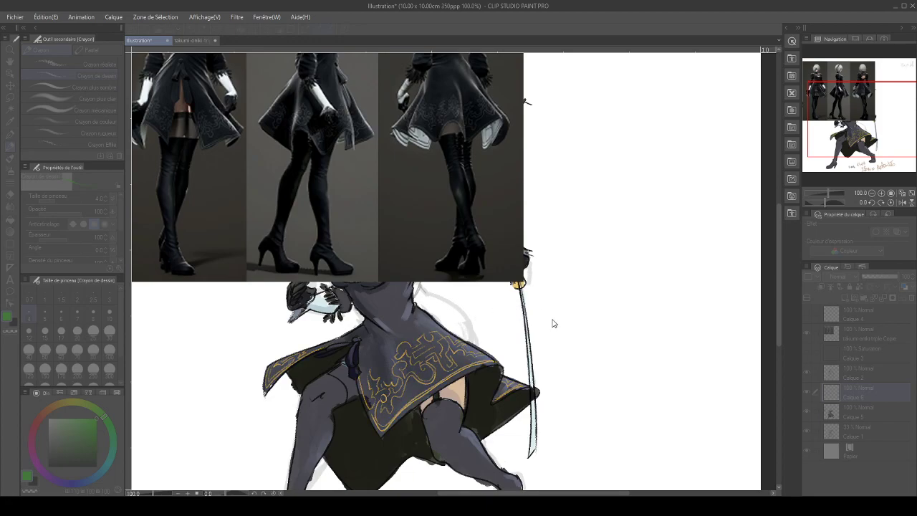
pyautogui.moveTo(577, 324); pyautogui.dragTo(551, 326)
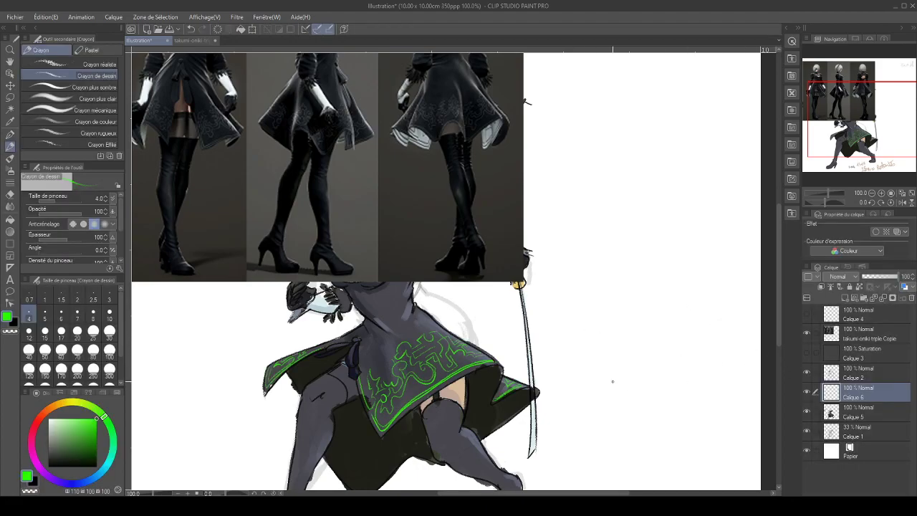
pyautogui.hotkey('ctrl', 'u')
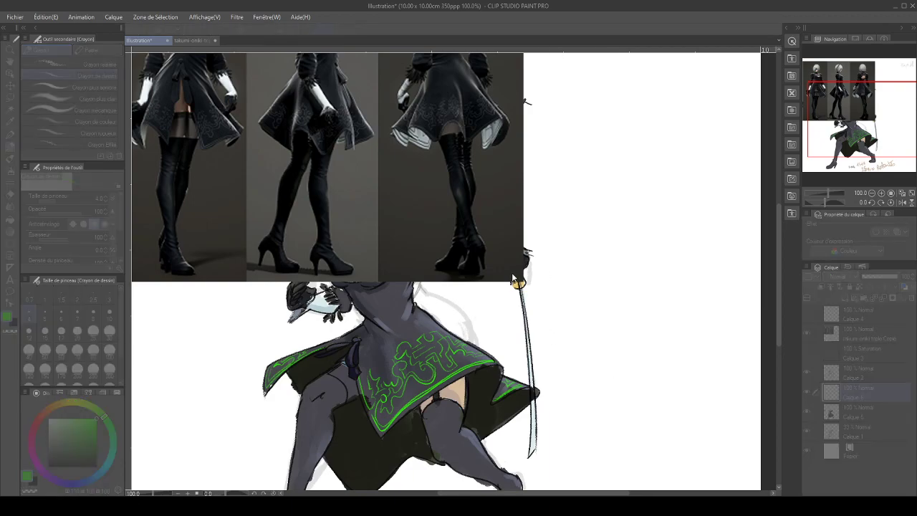
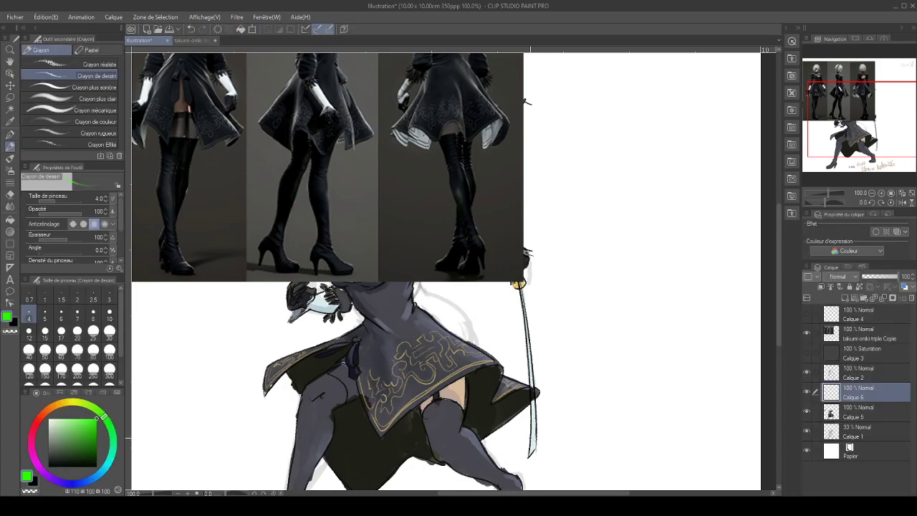
# Erase the loose hand sketch beside the figure on Calque 5 with the Bloc eraser at size 40
pyautogui.click(910, 194)
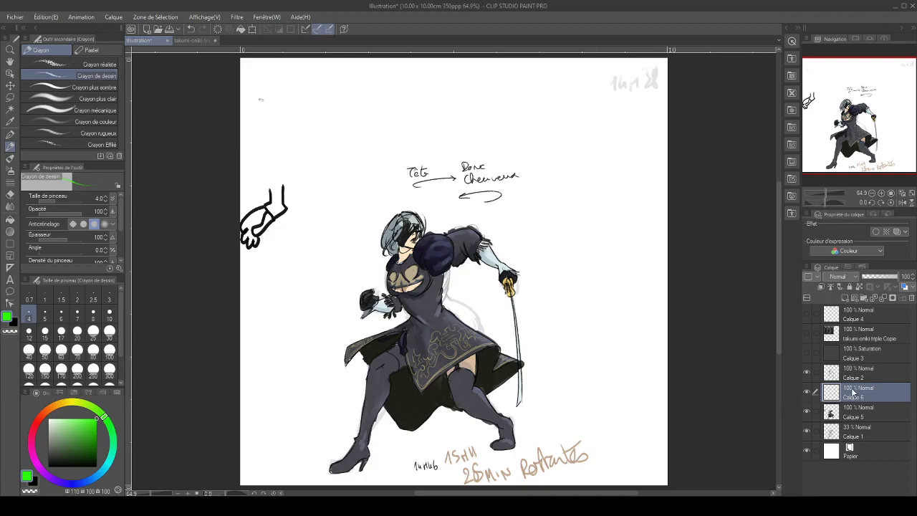
pyautogui.click(807, 413)
pyautogui.click(806, 412)
pyautogui.press('e')
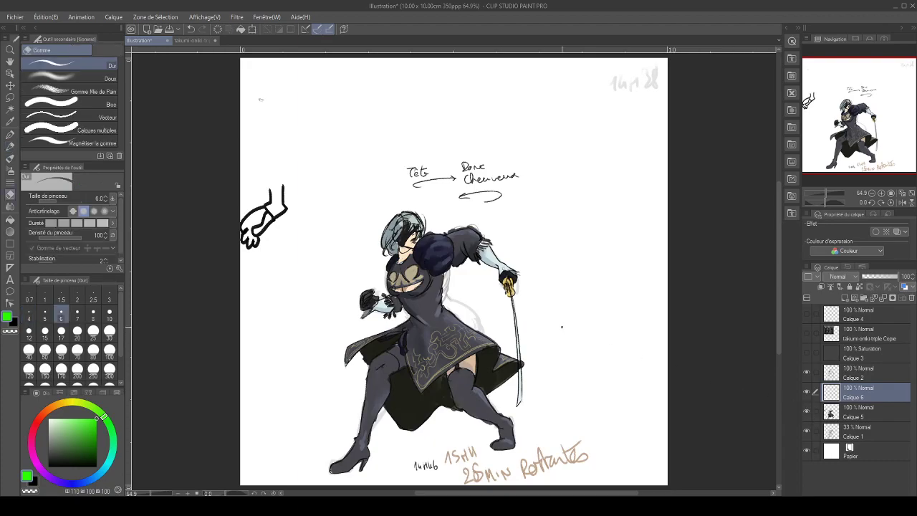
pyautogui.click(108, 116)
pyautogui.click(105, 101)
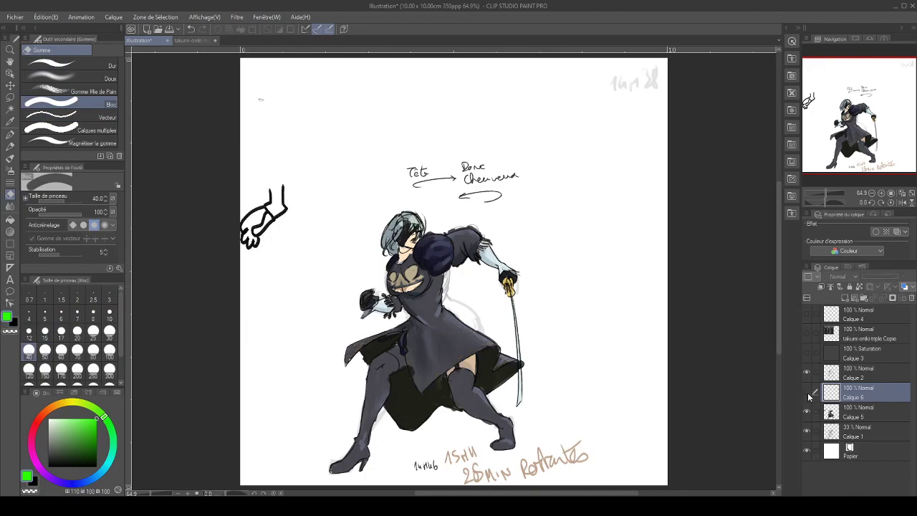
pyautogui.click(816, 414)
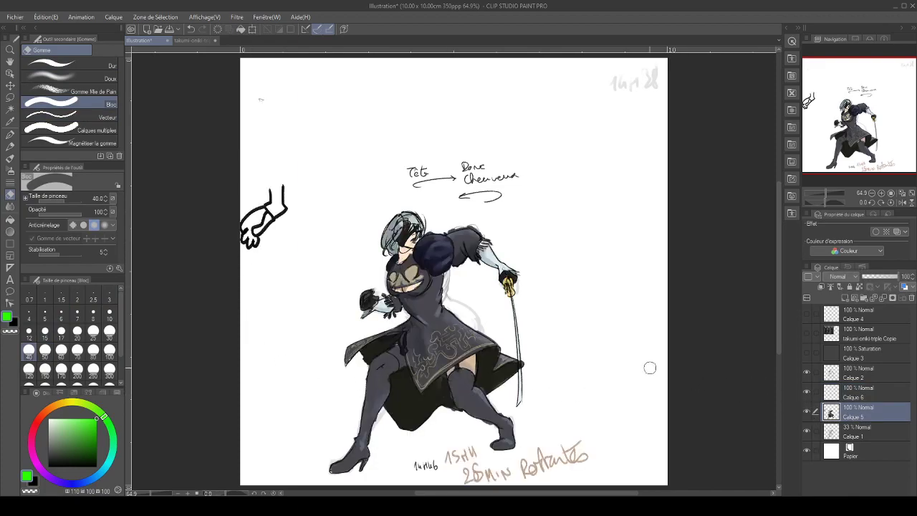
pyautogui.moveTo(277, 208)
pyautogui.mouseDown()
pyautogui.moveTo(251, 240)
pyautogui.moveTo(270, 182)
pyautogui.mouseUp()
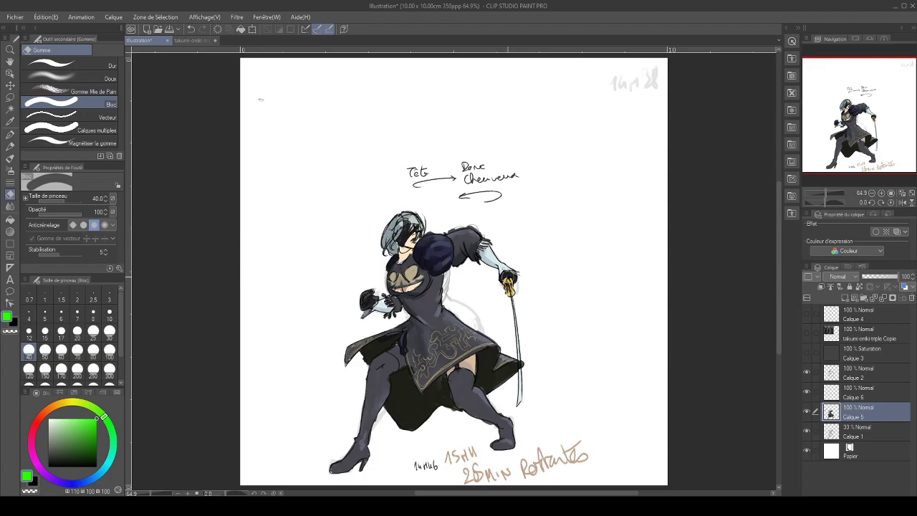
# Check the contents of the reference layer and Calque 4, and delete Calque 4
pyautogui.click(808, 333)
pyautogui.click(808, 333)
pyautogui.click(806, 314)
pyautogui.click(808, 315)
pyautogui.click(910, 298)
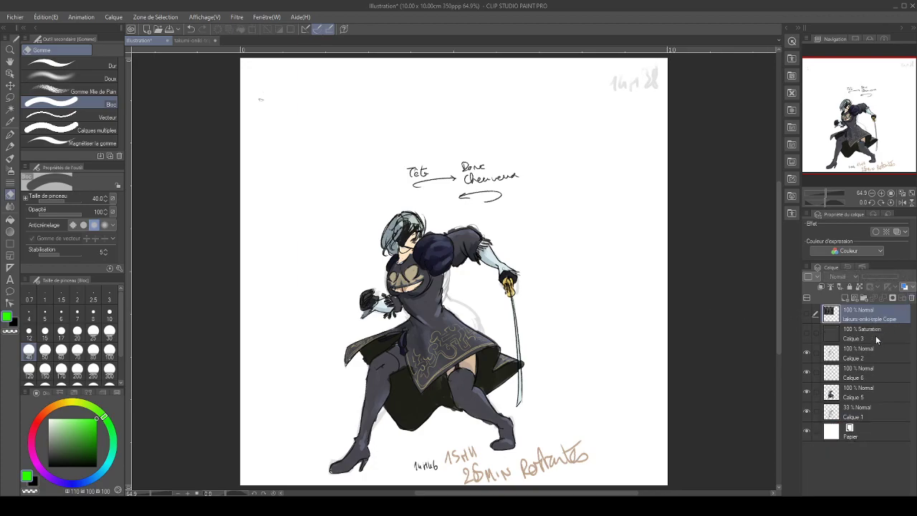
# Check what Calque 6 and Calque 5 contain by toggling each layer's visibility
pyautogui.click(806, 372)
pyautogui.click(807, 373)
pyautogui.click(808, 393)
pyautogui.click(807, 393)
pyautogui.click(866, 378)
pyautogui.click(807, 393)
pyautogui.click(807, 392)
pyautogui.click(807, 392)
pyautogui.click(806, 392)
pyautogui.click(875, 394)
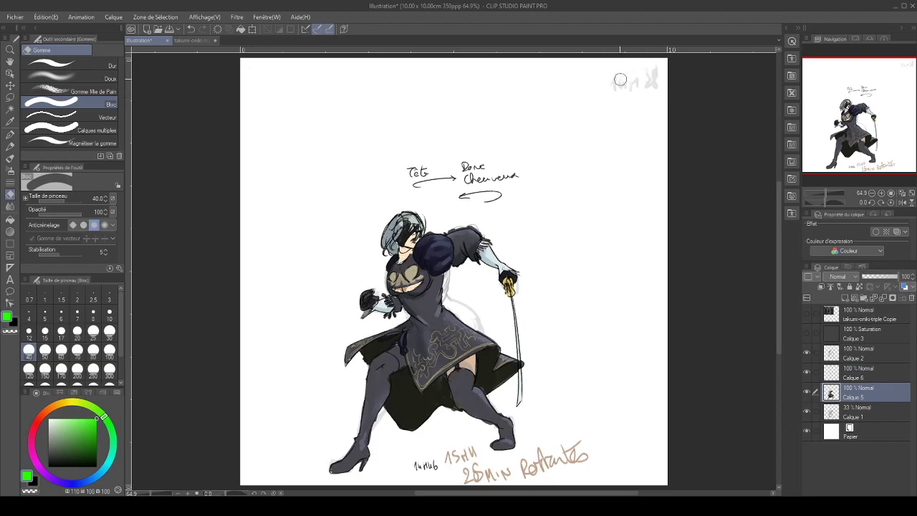
# Hide the 33% sketch layer Calque 1 and erase the handwritten notes below the figure on Calque 5
pyautogui.click(877, 414)
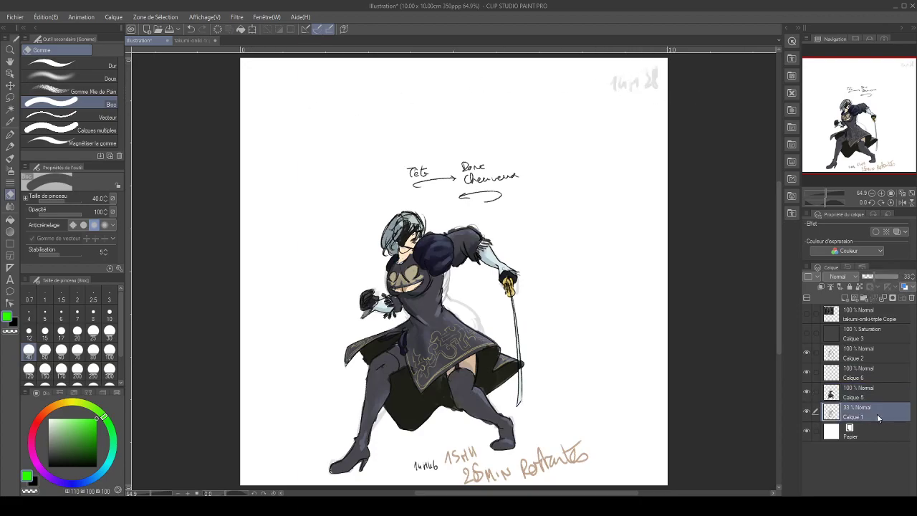
pyautogui.click(807, 413)
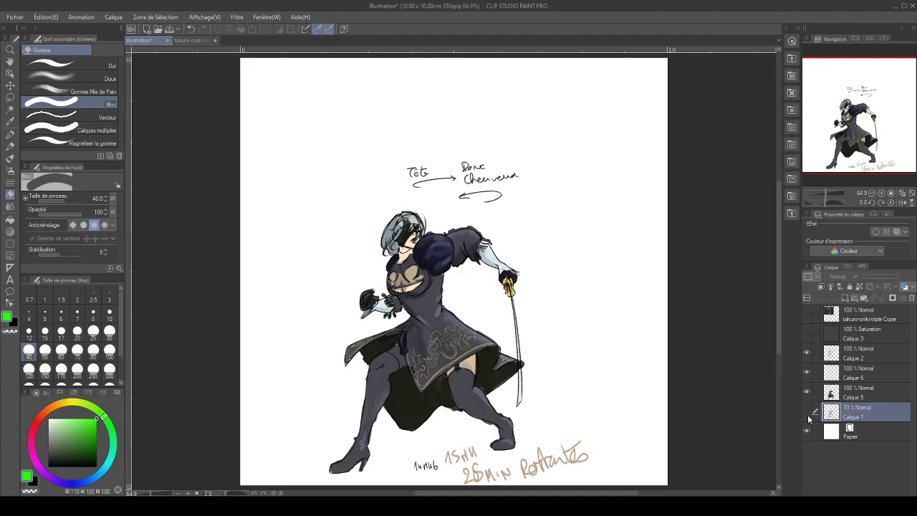
pyautogui.click(807, 392)
pyautogui.click(807, 392)
pyautogui.click(869, 394)
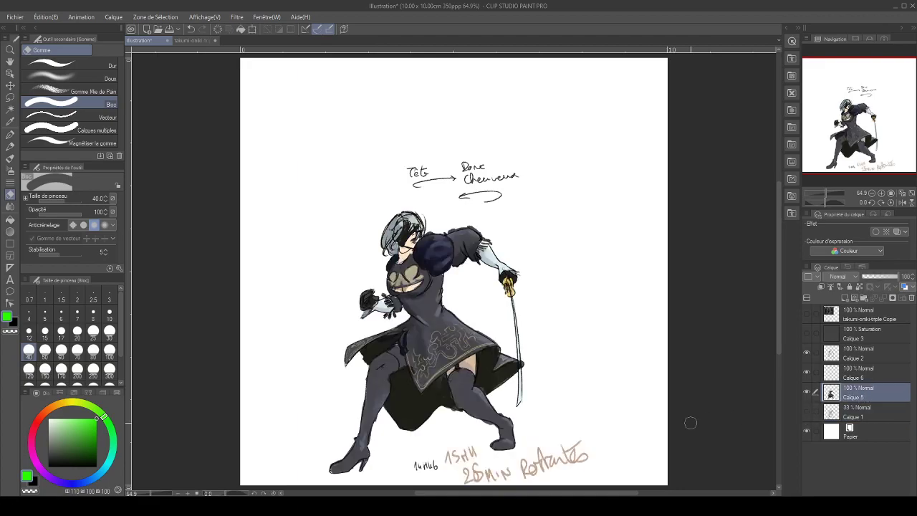
pyautogui.moveTo(434, 462)
pyautogui.mouseDown()
pyautogui.moveTo(410, 472)
pyautogui.moveTo(473, 452)
pyautogui.moveTo(463, 480)
pyautogui.moveTo(557, 457)
pyautogui.moveTo(562, 467)
pyautogui.moveTo(538, 466)
pyautogui.moveTo(559, 444)
pyautogui.moveTo(542, 440)
pyautogui.moveTo(569, 456)
pyautogui.mouseUp()
# Erase the handwritten head and hair notes with their arrows above the figure on Calque 2
pyautogui.click(808, 352)
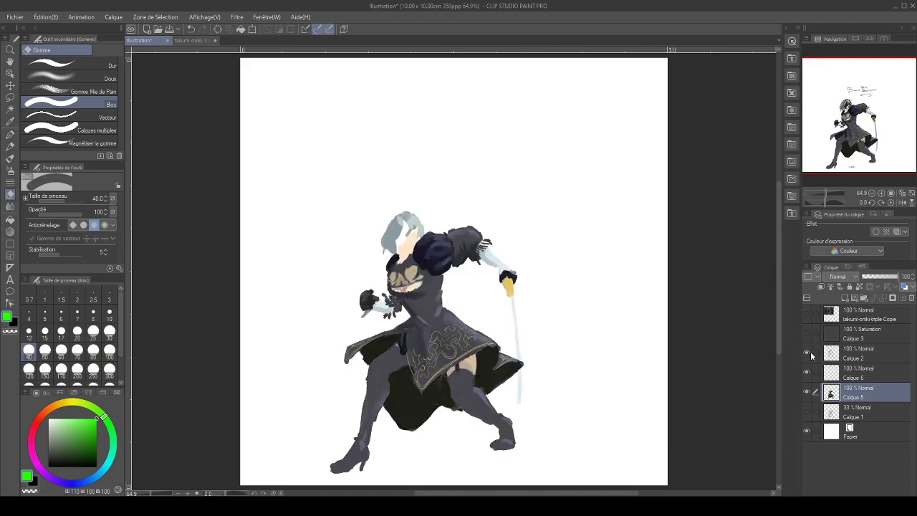
pyautogui.click(807, 353)
pyautogui.click(836, 357)
pyautogui.click(808, 352)
pyautogui.click(808, 352)
pyautogui.moveTo(419, 162)
pyautogui.mouseDown()
pyautogui.moveTo(413, 185)
pyautogui.moveTo(434, 186)
pyautogui.moveTo(444, 159)
pyautogui.moveTo(455, 192)
pyautogui.moveTo(472, 188)
pyautogui.moveTo(482, 157)
pyautogui.moveTo(494, 195)
pyautogui.moveTo(486, 205)
pyautogui.moveTo(504, 159)
pyautogui.moveTo(520, 192)
pyautogui.mouseUp()
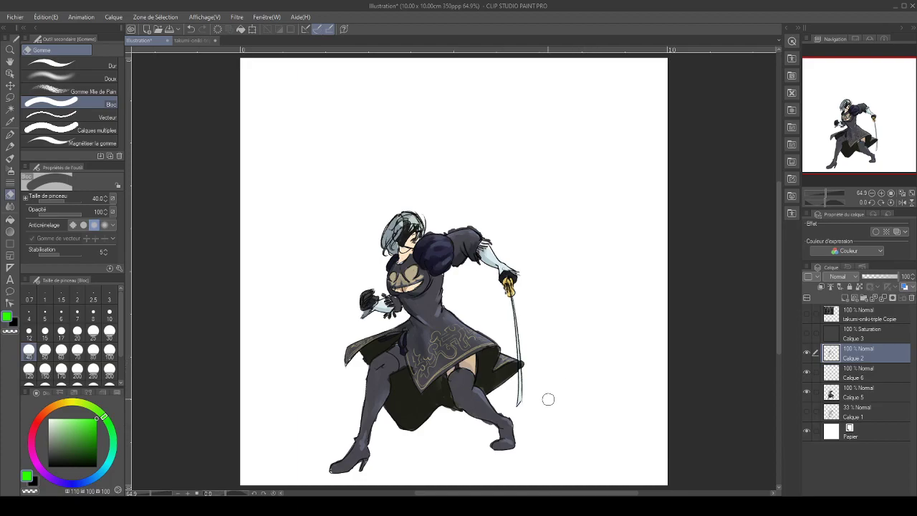
# Select Calque 2, Calque 6 and Calque 5 together and move the figure up and left on the canvas
pyautogui.keyDown('shift'); pyautogui.click(866, 396); pyautogui.keyUp('shift')
pyautogui.press('k')
pyautogui.moveTo(609, 382)
pyautogui.mouseDown()
pyautogui.moveTo(553, 383)
pyautogui.moveTo(581, 392)
pyautogui.mouseUp()
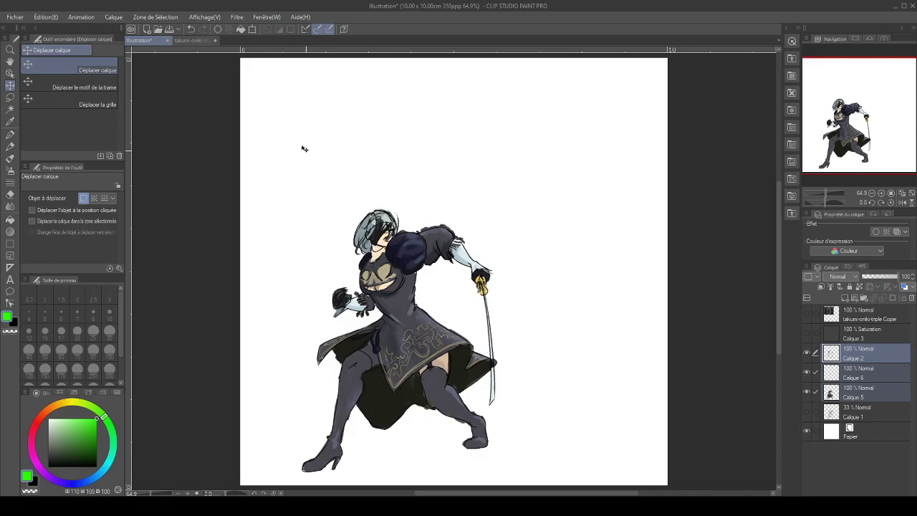
pyautogui.moveTo(379, 250); pyautogui.dragTo(378, 195)
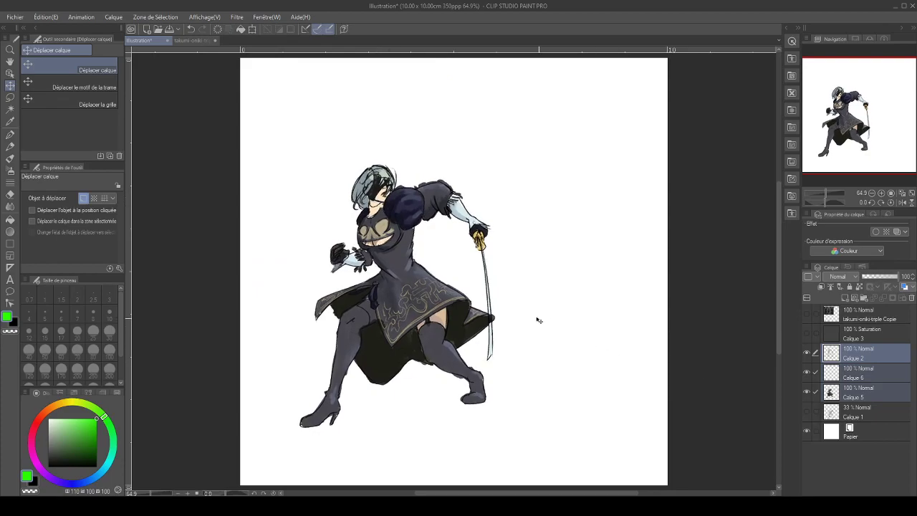
# Put Calque 2, Calque 6 and Calque 5 into a new layer folder and collapse it
pyautogui.click(862, 361)
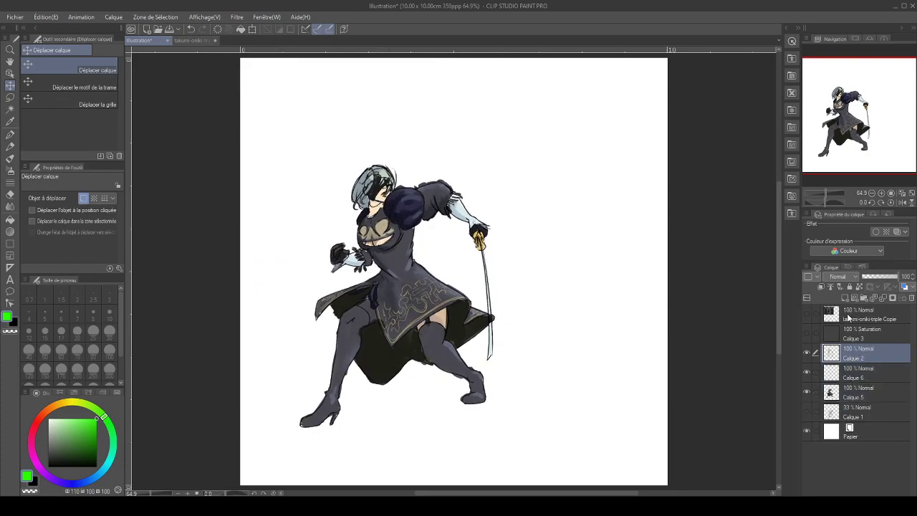
pyautogui.click(864, 298)
pyautogui.click(865, 373)
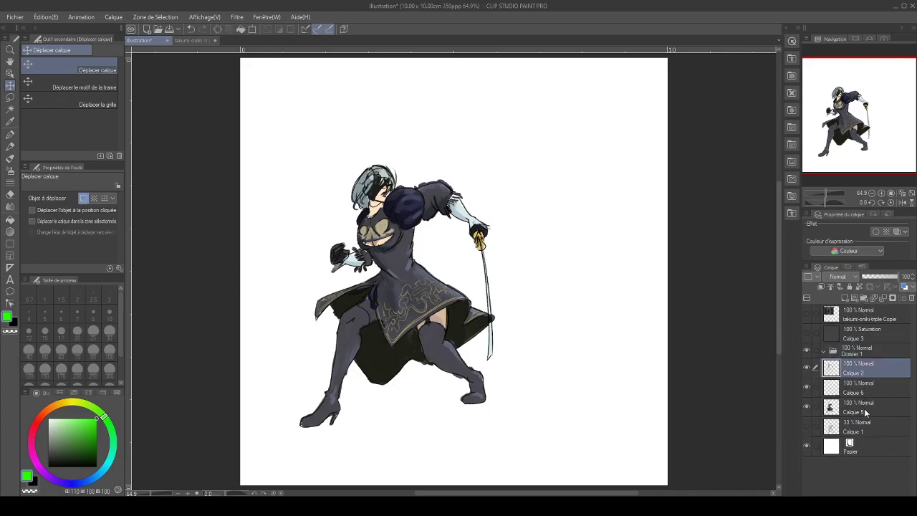
pyautogui.keyDown('shift'); pyautogui.click(864, 408); pyautogui.keyUp('shift')
pyautogui.moveTo(868, 373); pyautogui.dragTo(869, 354)
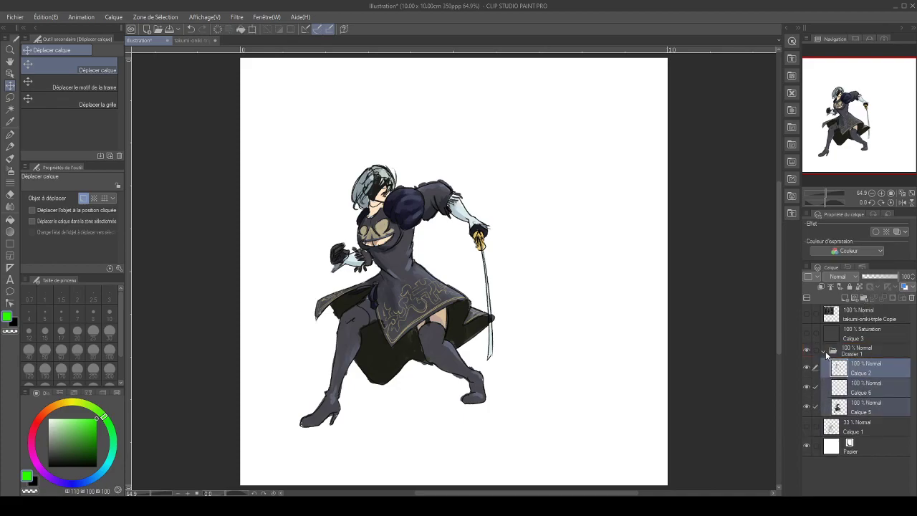
pyautogui.click(824, 351)
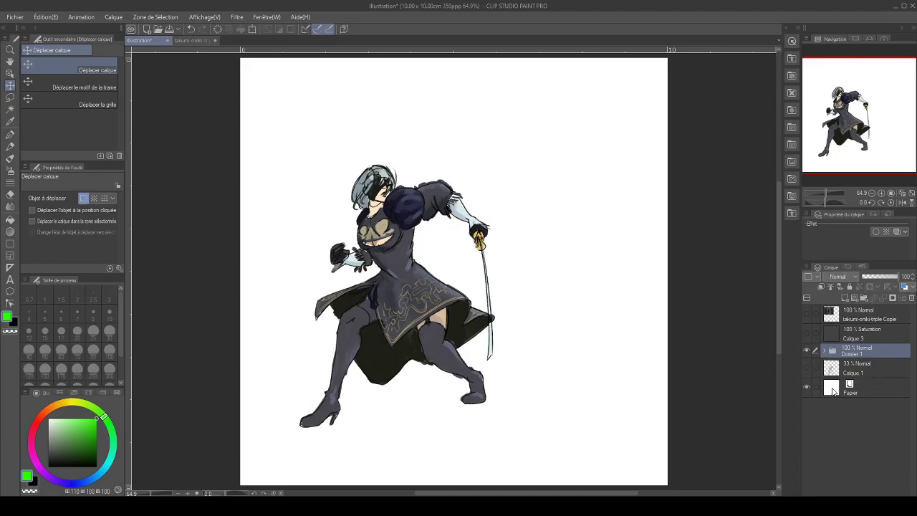
# Change the Papier layer's colour to a light sandy beige
pyautogui.click(832, 392)
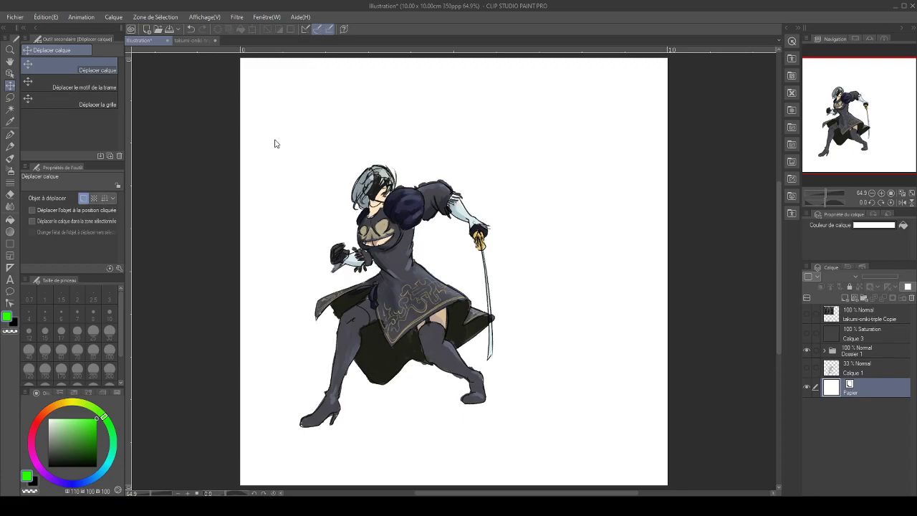
pyautogui.click(276, 140)
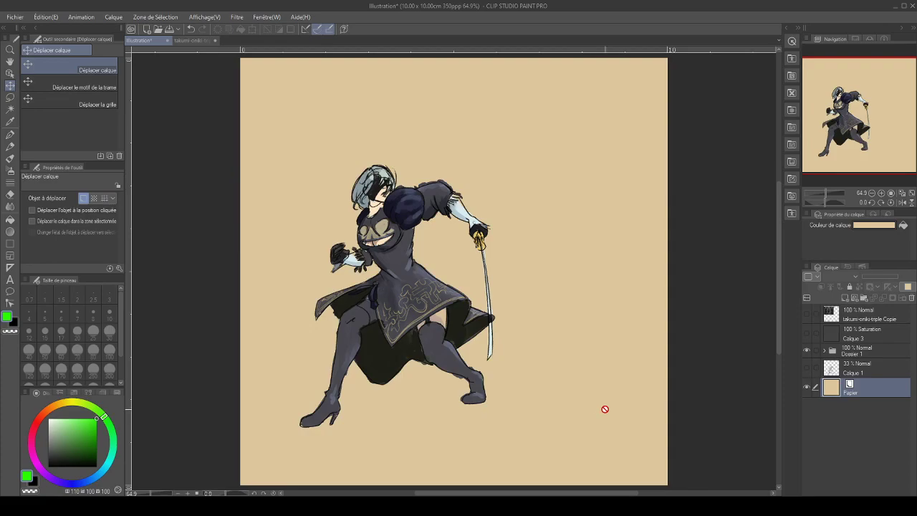
# Add a new layer directly above Papier for the Gouache brush and move Calque 1 above Calque 3
pyautogui.press('p')
pyautogui.press('b')
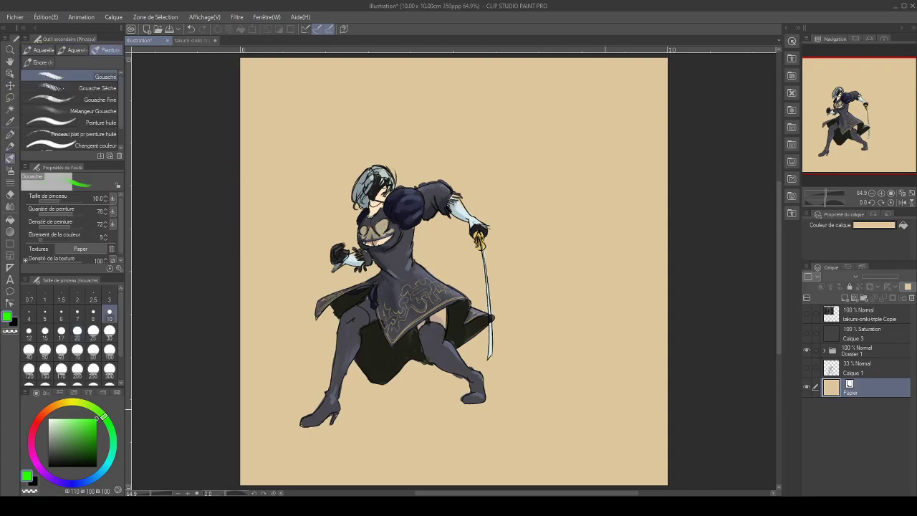
pyautogui.click(845, 298)
pyautogui.moveTo(872, 372); pyautogui.dragTo(864, 338)
pyautogui.click(867, 388)
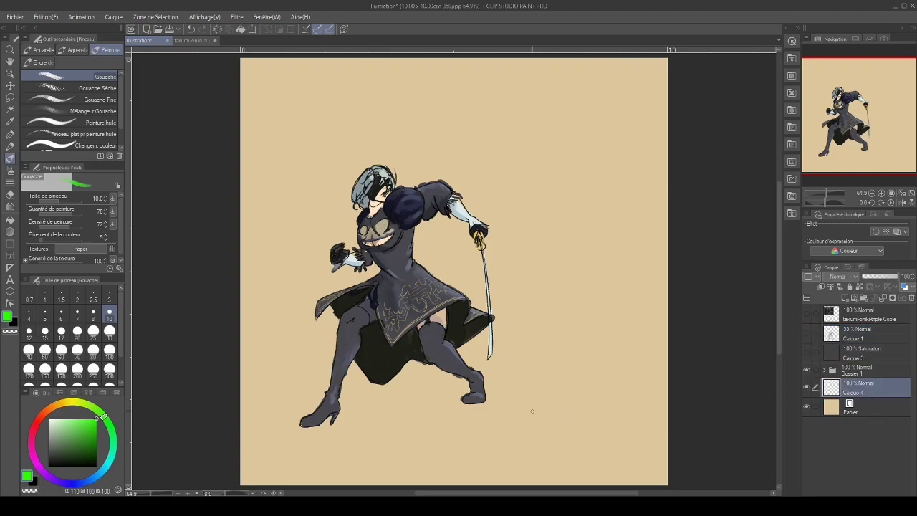
# Paint a muted reddish-brown ground shadow under the figure's rear foot with the Gouache brush at size 30
pyautogui.press(']')
pyautogui.press(']')
pyautogui.press(']')
pyautogui.press(']')
pyautogui.press(']')
pyautogui.press(']')
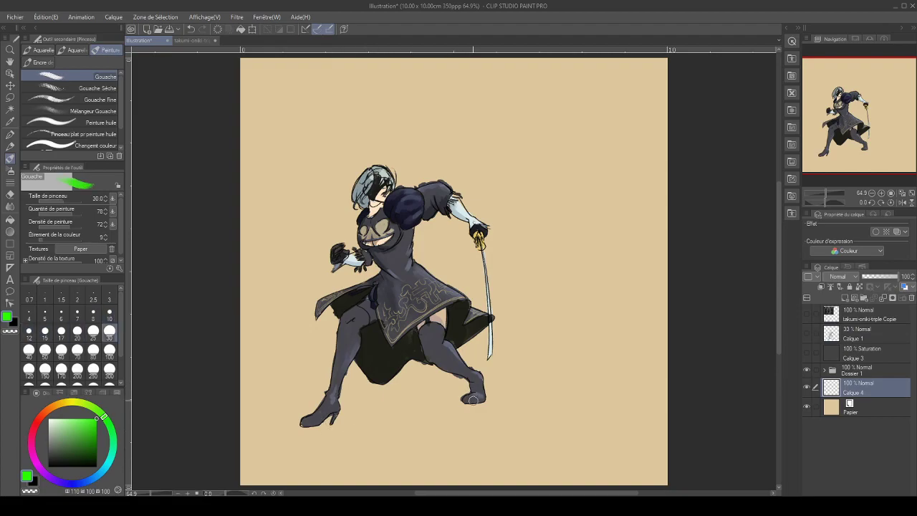
pyautogui.keyDown('alt'); pyautogui.click(463, 422); pyautogui.keyUp('alt')
pyautogui.click(63, 433)
pyautogui.moveTo(50, 414); pyautogui.dragTo(38, 421)
pyautogui.moveTo(474, 400); pyautogui.dragTo(426, 412)
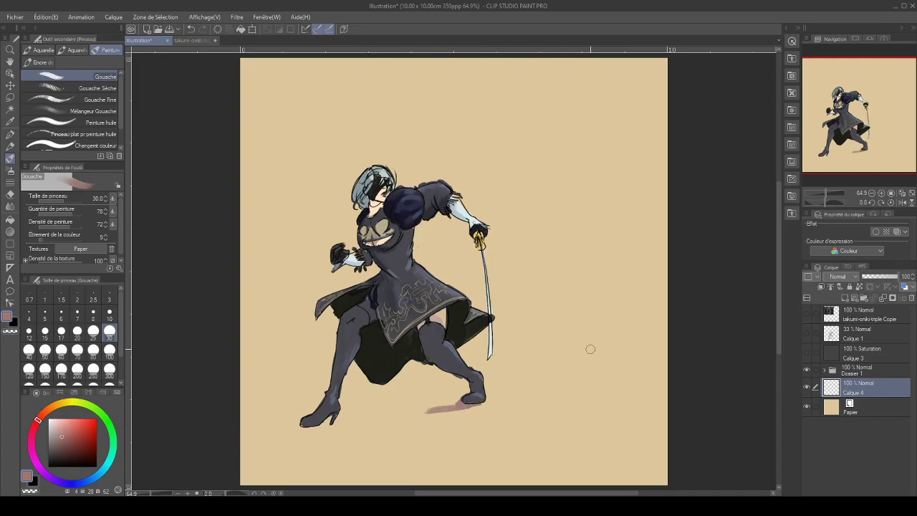
# Sketch a diagonal arrow and a small rectangle with its own arrow in the empty area beside the figure
pyautogui.click(639, 86)
pyautogui.moveTo(639, 86)
pyautogui.mouseDown()
pyautogui.moveTo(602, 114)
pyautogui.moveTo(599, 105)
pyautogui.moveTo(616, 120)
pyautogui.mouseUp()
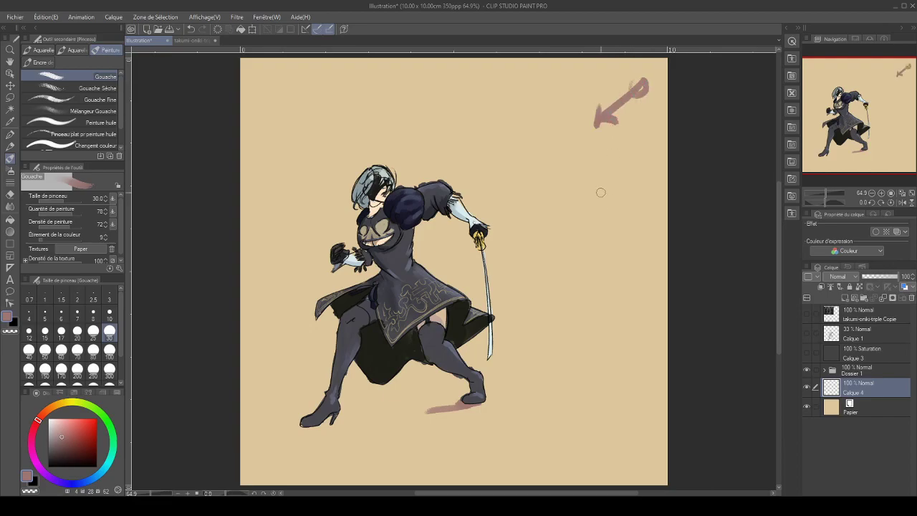
pyautogui.moveTo(580, 192)
pyautogui.mouseDown()
pyautogui.moveTo(614, 190)
pyautogui.moveTo(583, 199)
pyautogui.moveTo(587, 222)
pyautogui.moveTo(628, 217)
pyautogui.moveTo(631, 186)
pyautogui.mouseUp()
pyautogui.moveTo(661, 245); pyautogui.dragTo(632, 224)
pyautogui.moveTo(632, 224); pyautogui.dragTo(635, 242)
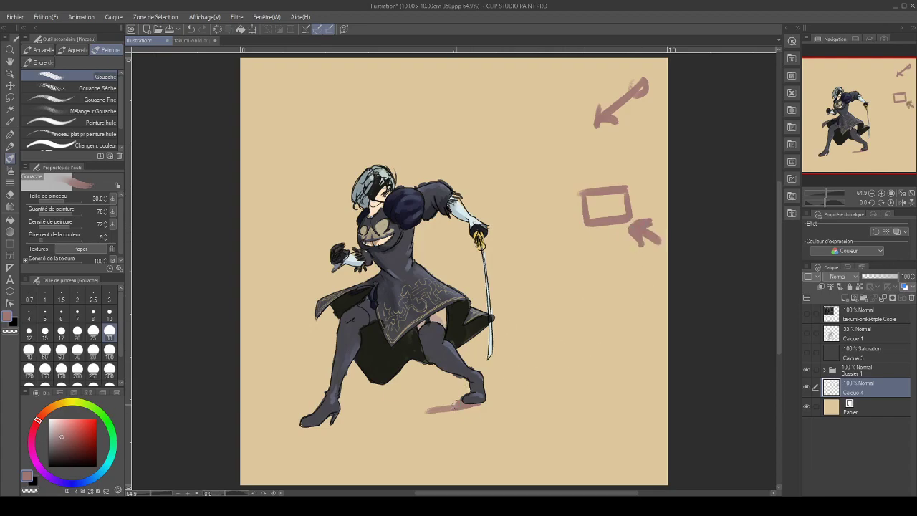
# Extend the ground shadow behind the rear foot, soften its edges with the background beige, and touch it up in reddish-brown
pyautogui.moveTo(428, 394)
pyautogui.mouseDown()
pyautogui.moveTo(476, 403)
pyautogui.moveTo(406, 394)
pyautogui.moveTo(457, 386)
pyautogui.moveTo(462, 399)
pyautogui.moveTo(406, 393)
pyautogui.mouseUp()
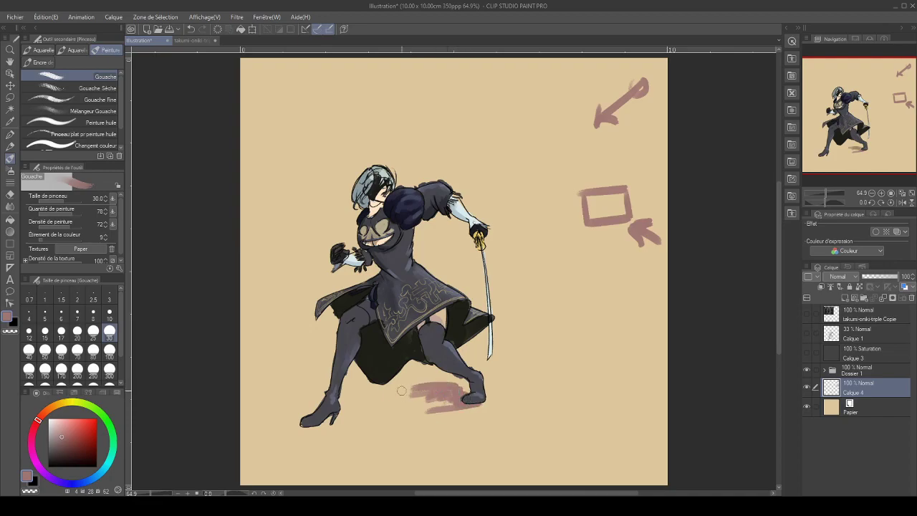
pyautogui.keyDown('alt'); pyautogui.click(414, 419); pyautogui.keyUp('alt')
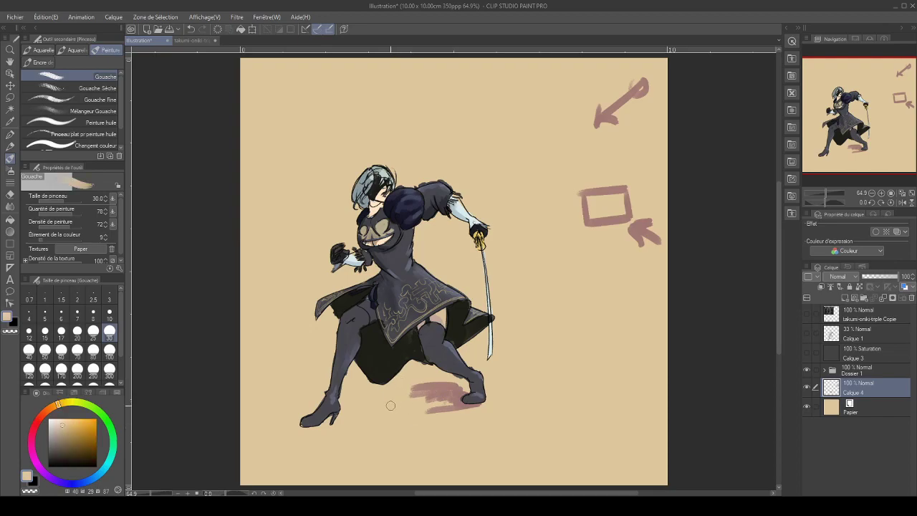
pyautogui.moveTo(412, 398)
pyautogui.mouseDown()
pyautogui.moveTo(428, 405)
pyautogui.moveTo(453, 403)
pyautogui.moveTo(442, 412)
pyautogui.moveTo(480, 409)
pyautogui.moveTo(413, 414)
pyautogui.moveTo(440, 399)
pyautogui.moveTo(405, 401)
pyautogui.moveTo(422, 390)
pyautogui.moveTo(374, 402)
pyautogui.moveTo(436, 392)
pyautogui.mouseUp()
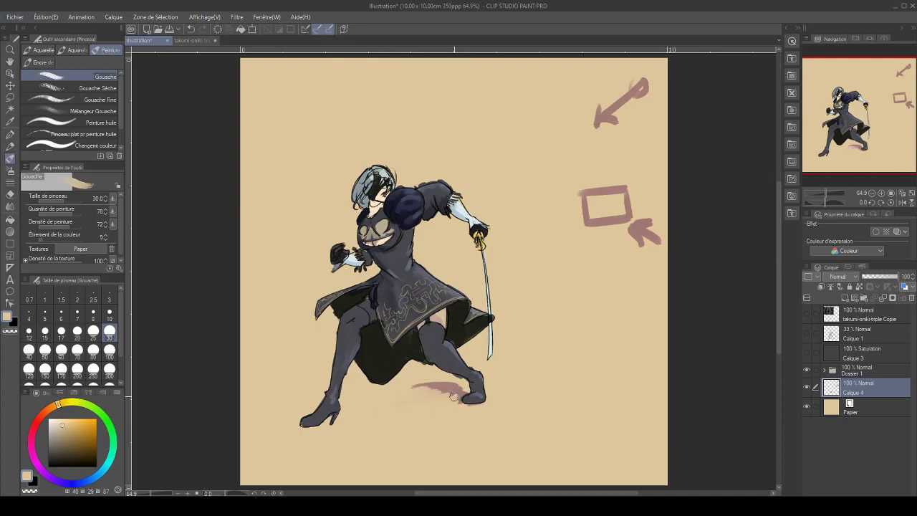
pyautogui.moveTo(454, 392)
pyautogui.mouseDown()
pyautogui.moveTo(404, 389)
pyautogui.moveTo(432, 382)
pyautogui.moveTo(410, 390)
pyautogui.moveTo(444, 384)
pyautogui.moveTo(446, 394)
pyautogui.moveTo(466, 396)
pyautogui.moveTo(425, 388)
pyautogui.mouseUp()
pyautogui.keyDown('alt'); pyautogui.click(456, 395); pyautogui.keyUp('alt')
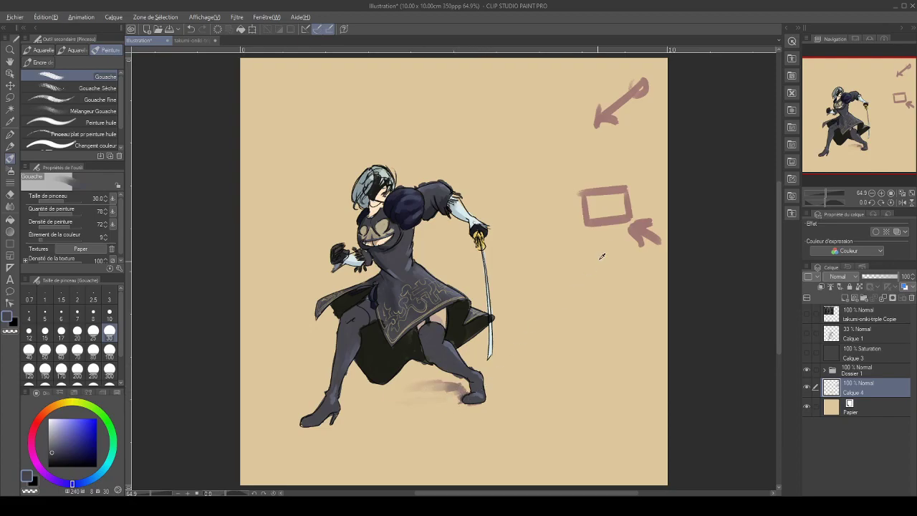
pyautogui.keyDown('alt'); pyautogui.click(603, 219); pyautogui.keyUp('alt')
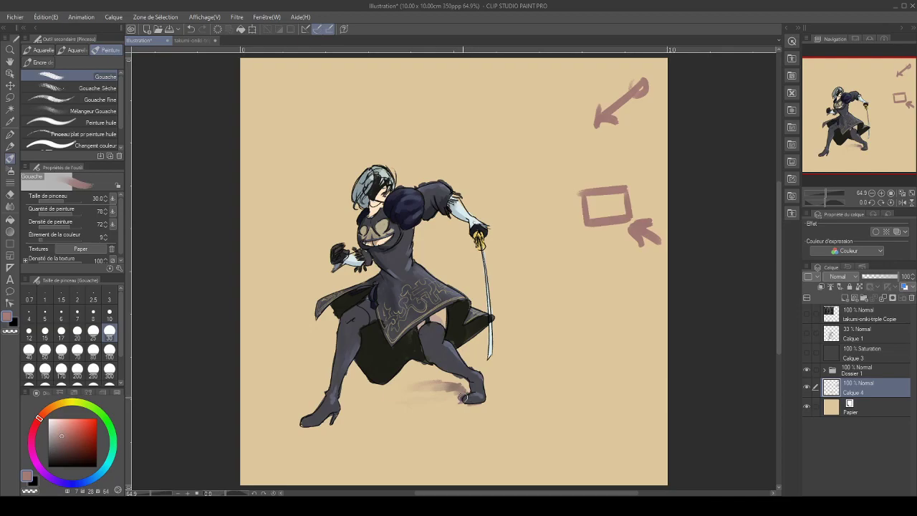
pyautogui.moveTo(469, 398); pyautogui.dragTo(460, 386)
# Paint a reddish-brown shadow around the heeled front boot at brush size 15 and blend it with background beige at size 30
pyautogui.press('[')
pyautogui.press('[')
pyautogui.press('[')
pyautogui.press('[')
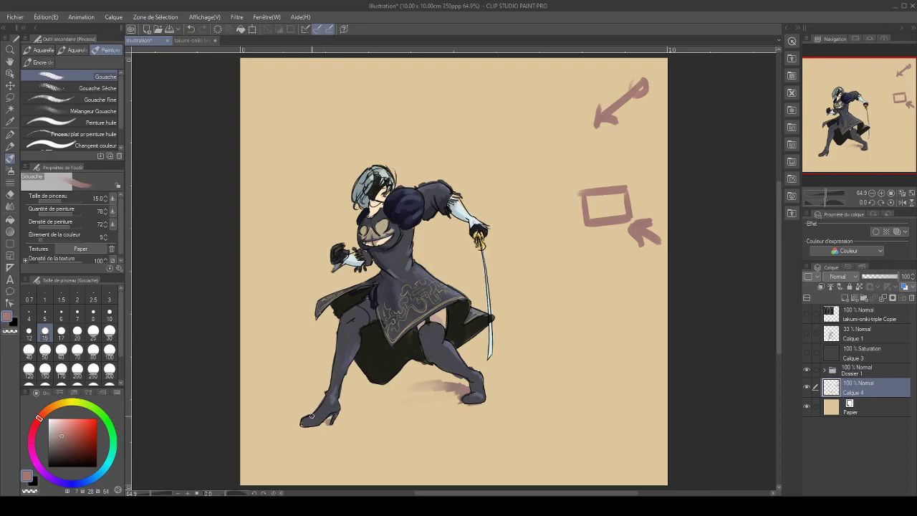
pyautogui.moveTo(305, 415); pyautogui.dragTo(268, 417)
pyautogui.moveTo(318, 410)
pyautogui.mouseDown()
pyautogui.moveTo(294, 395)
pyautogui.moveTo(313, 419)
pyautogui.moveTo(314, 404)
pyautogui.moveTo(289, 395)
pyautogui.moveTo(281, 415)
pyautogui.moveTo(295, 422)
pyautogui.moveTo(293, 411)
pyautogui.moveTo(305, 408)
pyautogui.moveTo(290, 412)
pyautogui.moveTo(291, 398)
pyautogui.moveTo(277, 399)
pyautogui.moveTo(306, 405)
pyautogui.mouseUp()
pyautogui.keyDown('alt'); pyautogui.click(281, 427); pyautogui.keyUp('alt')
pyautogui.press(']')
pyautogui.press(']')
pyautogui.press(']')
pyautogui.press(']')
pyautogui.hotkey('ctrl', 'z')
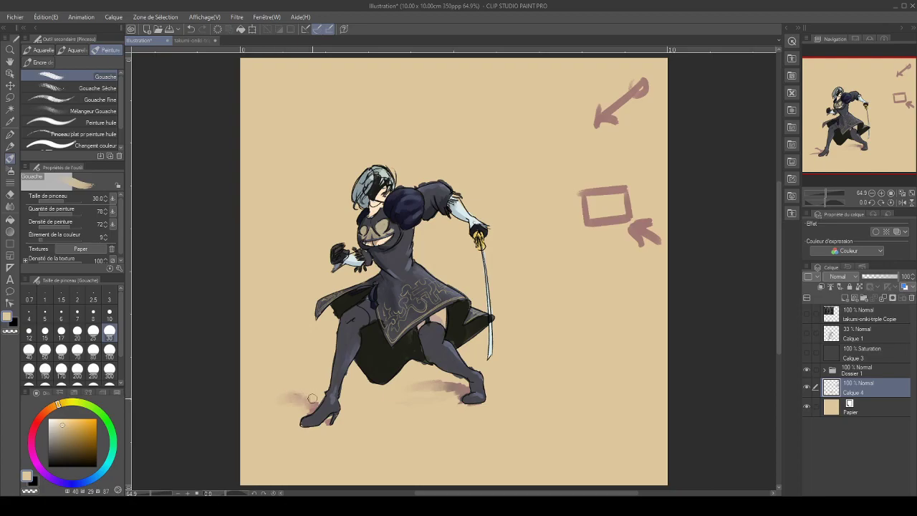
pyautogui.keyDown('alt'); pyautogui.click(419, 392); pyautogui.keyUp('alt')
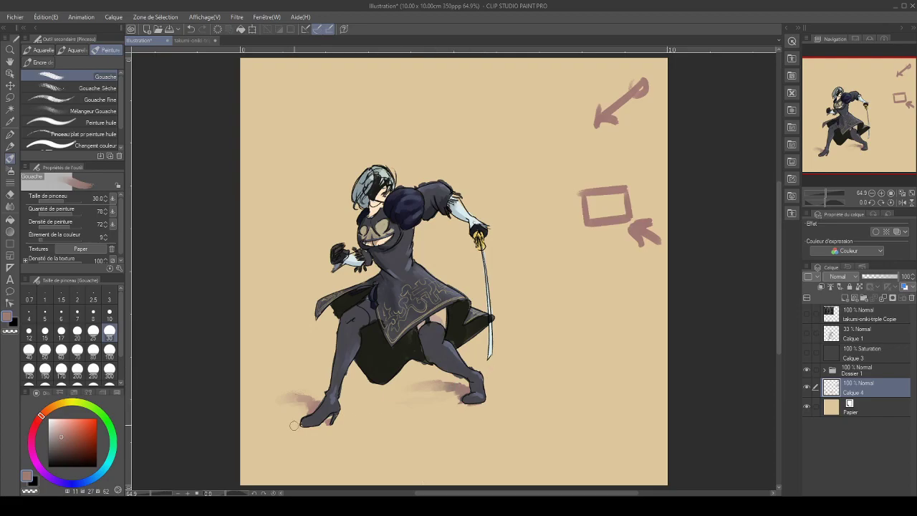
# Add a new layer above Calque 4 and erase the arrows and rectangle on Calque 4 with the Bloc eraser at size 120
pyautogui.click(845, 298)
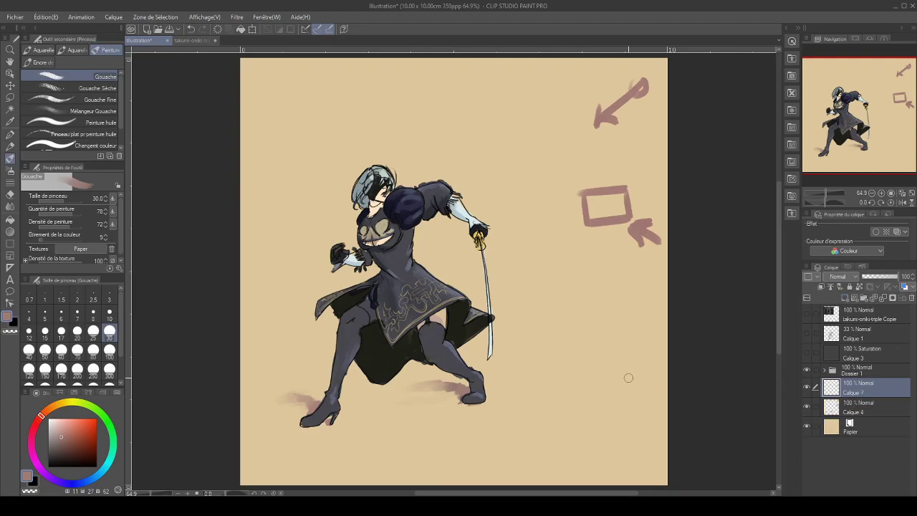
pyautogui.click(834, 406)
pyautogui.press('e')
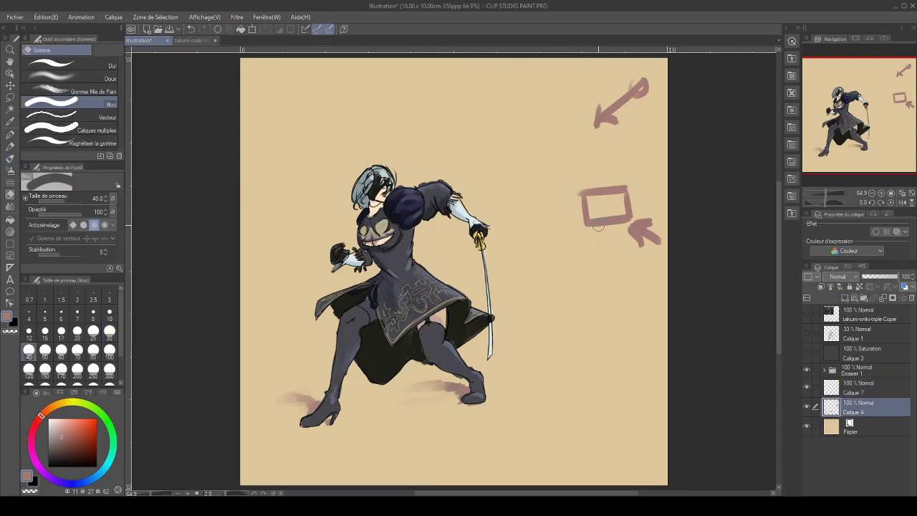
pyautogui.press(']')
pyautogui.press(']')
pyautogui.press(']')
pyautogui.press(']')
pyautogui.press(']')
pyautogui.press(']')
pyautogui.moveTo(573, 215)
pyautogui.mouseDown()
pyautogui.moveTo(639, 198)
pyautogui.moveTo(647, 253)
pyautogui.moveTo(618, 94)
pyautogui.mouseUp()
pyautogui.click(808, 407)
pyautogui.click(809, 408)
# On Calque 7, choose a muted grey-blue and sketch two diagonal ground lines and a curved horizon with Crayon de dessin at size 4
pyautogui.click(887, 387)
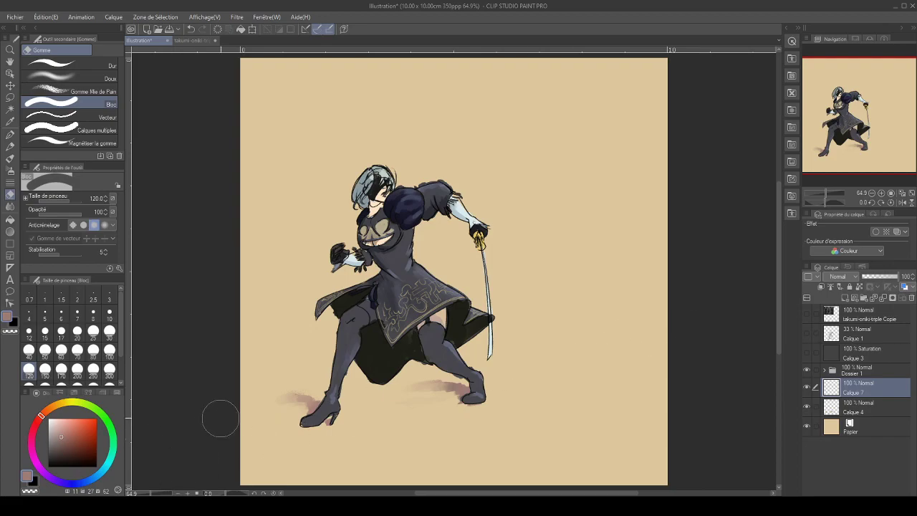
pyautogui.keyDown('alt'); pyautogui.click(285, 374); pyautogui.keyUp('alt')
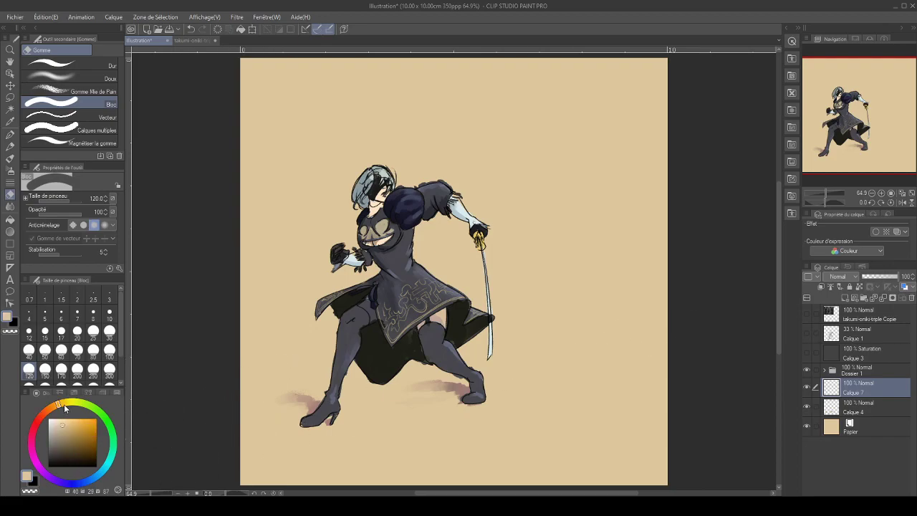
pyautogui.moveTo(45, 473)
pyautogui.mouseDown()
pyautogui.moveTo(108, 482)
pyautogui.moveTo(105, 470)
pyautogui.mouseUp()
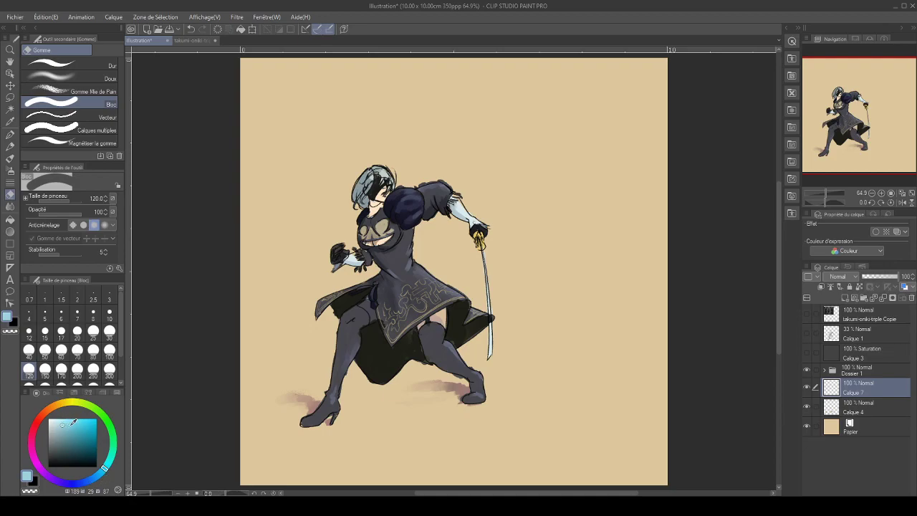
pyautogui.click(60, 438)
pyautogui.press('[')
pyautogui.press('[')
pyautogui.press('[')
pyautogui.press('[')
pyautogui.press('[')
pyautogui.press('[')
pyautogui.press('[')
pyautogui.press('[')
pyautogui.press('[')
pyautogui.press('[')
pyautogui.press('[')
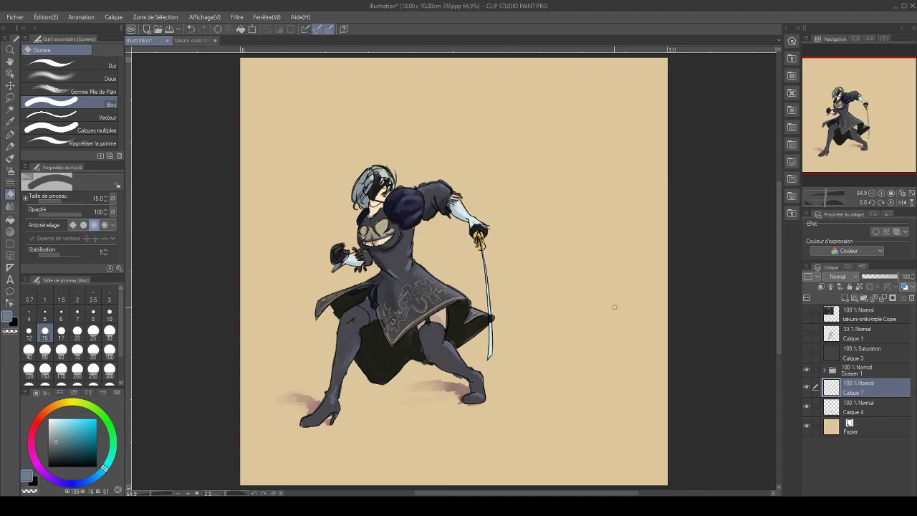
pyautogui.press('p')
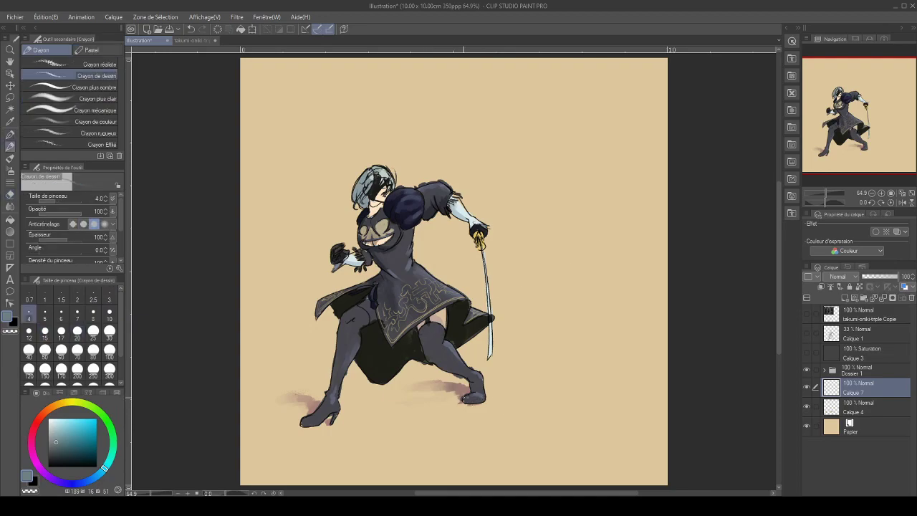
pyautogui.moveTo(226, 296); pyautogui.dragTo(617, 456)
pyautogui.moveTo(233, 241)
pyautogui.mouseDown()
pyautogui.moveTo(587, 238)
pyautogui.moveTo(739, 250)
pyautogui.mouseUp()
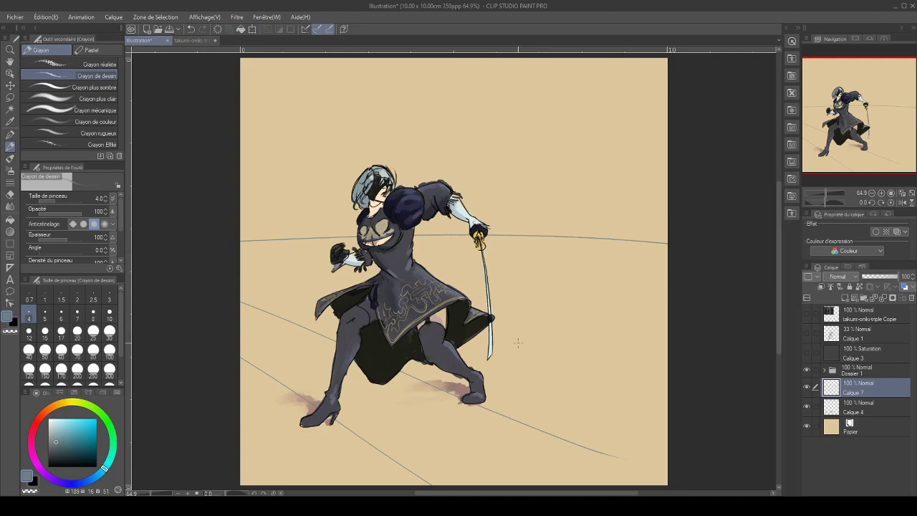
# Erase the two diagonal ground lines with the Bloc eraser at size 50
pyautogui.press('e')
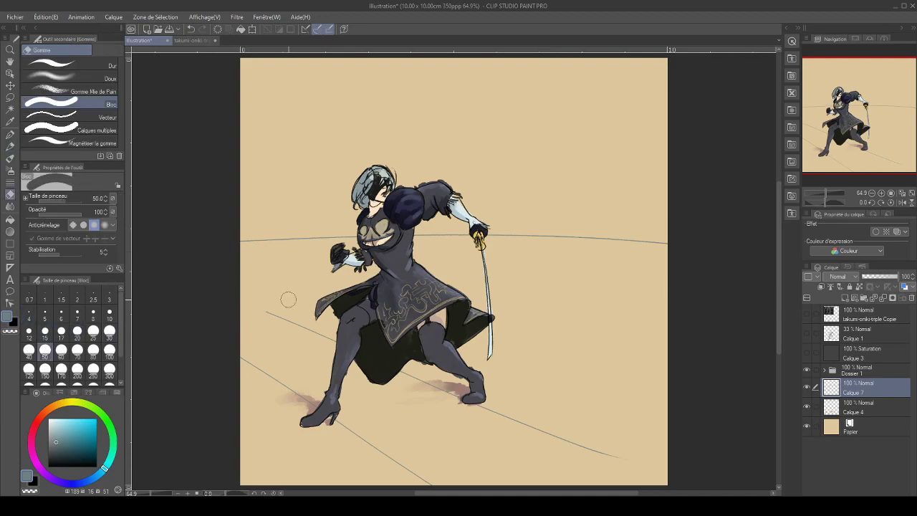
pyautogui.moveTo(288, 315); pyautogui.dragTo(618, 460)
pyautogui.moveTo(239, 349)
pyautogui.mouseDown()
pyautogui.moveTo(319, 420)
pyautogui.moveTo(417, 476)
pyautogui.mouseUp()
# Paint a grey-blue sky band across the upper edge of the canvas with Crayon de dessin at size 150
pyautogui.press('p')
pyautogui.press(']')
pyautogui.press(']')
pyautogui.press(']')
pyautogui.press(']')
pyautogui.press(']')
pyautogui.press(']')
pyautogui.press(']')
pyautogui.press(']')
pyautogui.press(']')
pyautogui.press(']')
pyautogui.press(']')
pyautogui.press(']')
pyautogui.press(']')
pyautogui.press(']')
pyautogui.press(']')
pyautogui.press(']')
pyautogui.press(']')
pyautogui.press(']')
pyautogui.press(']')
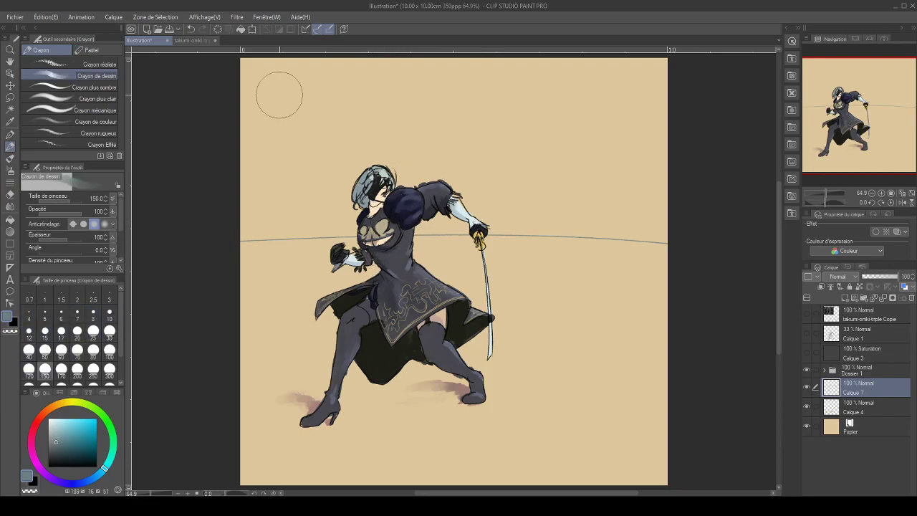
pyautogui.moveTo(226, 70)
pyautogui.mouseDown()
pyautogui.moveTo(511, 55)
pyautogui.moveTo(713, 62)
pyautogui.moveTo(709, 83)
pyautogui.mouseUp()
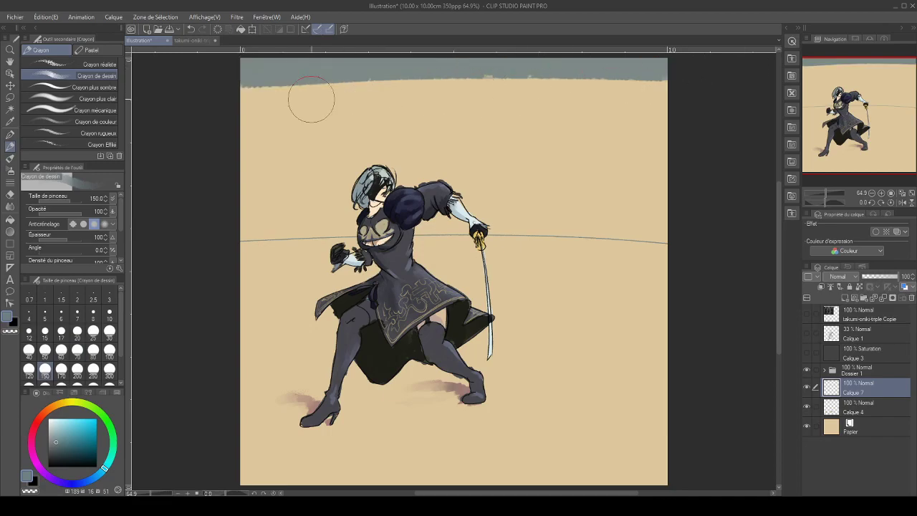
pyautogui.moveTo(242, 96); pyautogui.dragTo(692, 90)
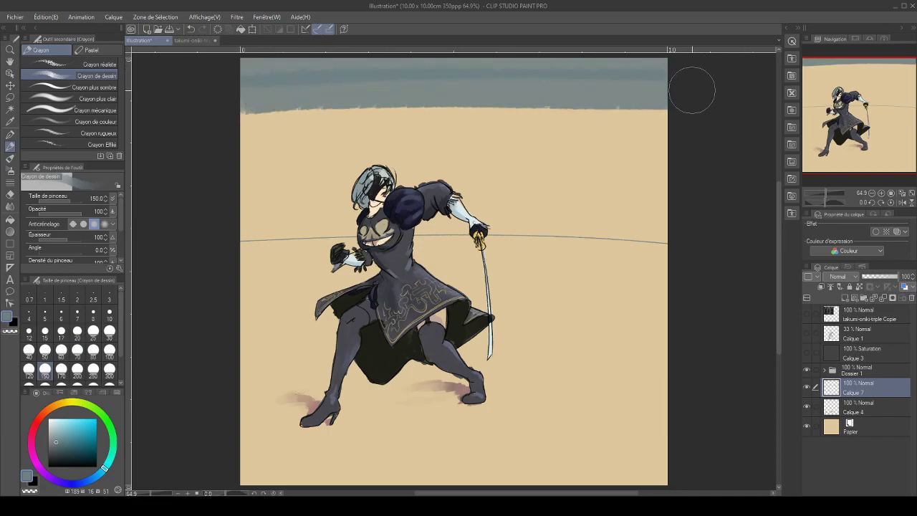
# Fill the rest of the sky down to the horizon line in grey-blue with the Gouache brush at size 170
pyautogui.press('b')
pyautogui.press(']')
pyautogui.press(']')
pyautogui.press(']')
pyautogui.press(']')
pyautogui.press(']')
pyautogui.press(']')
pyautogui.press(']')
pyautogui.press(']')
pyautogui.press(']')
pyautogui.moveTo(221, 72)
pyautogui.mouseDown()
pyautogui.moveTo(712, 64)
pyautogui.moveTo(301, 108)
pyautogui.moveTo(501, 115)
pyautogui.moveTo(530, 143)
pyautogui.moveTo(153, 185)
pyautogui.moveTo(301, 144)
pyautogui.moveTo(676, 173)
pyautogui.moveTo(139, 204)
pyautogui.moveTo(731, 213)
pyautogui.mouseUp()
pyautogui.moveTo(232, 222)
pyautogui.mouseDown()
pyautogui.moveTo(480, 209)
pyautogui.moveTo(690, 219)
pyautogui.mouseUp()
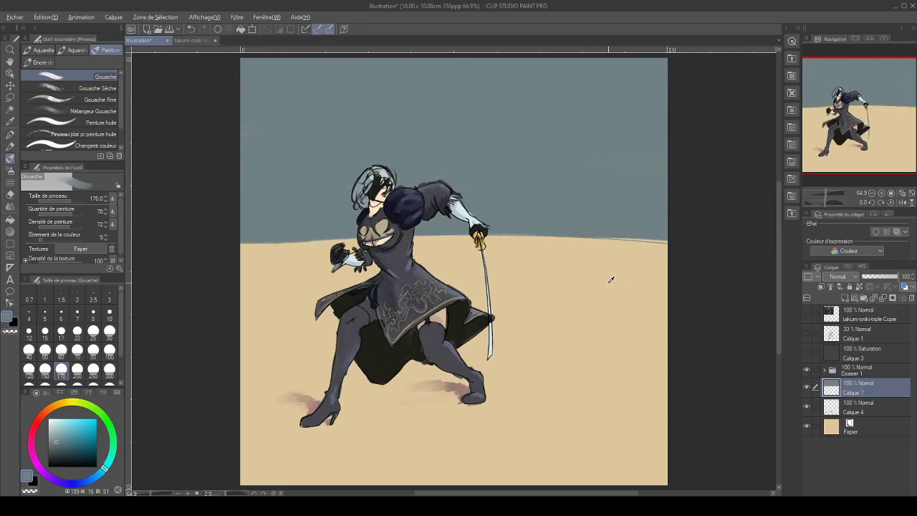
# Touch up the lower sky in its sampled grey-blue and paint a size 60 Gouache band along the horizon
pyautogui.keyDown('alt'); pyautogui.click(581, 245); pyautogui.keyUp('alt')
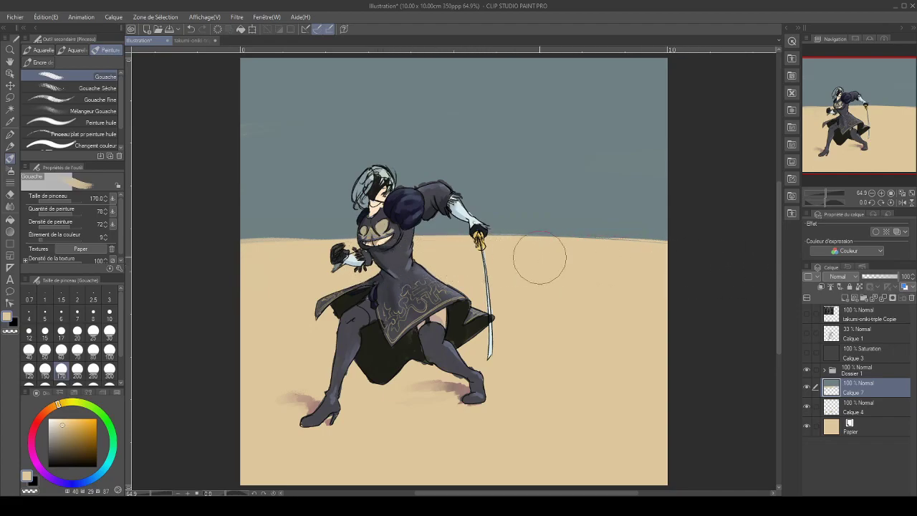
pyautogui.keyDown('alt'); pyautogui.click(332, 209); pyautogui.keyUp('alt')
pyautogui.moveTo(204, 221)
pyautogui.mouseDown()
pyautogui.moveTo(361, 208)
pyautogui.moveTo(568, 209)
pyautogui.mouseUp()
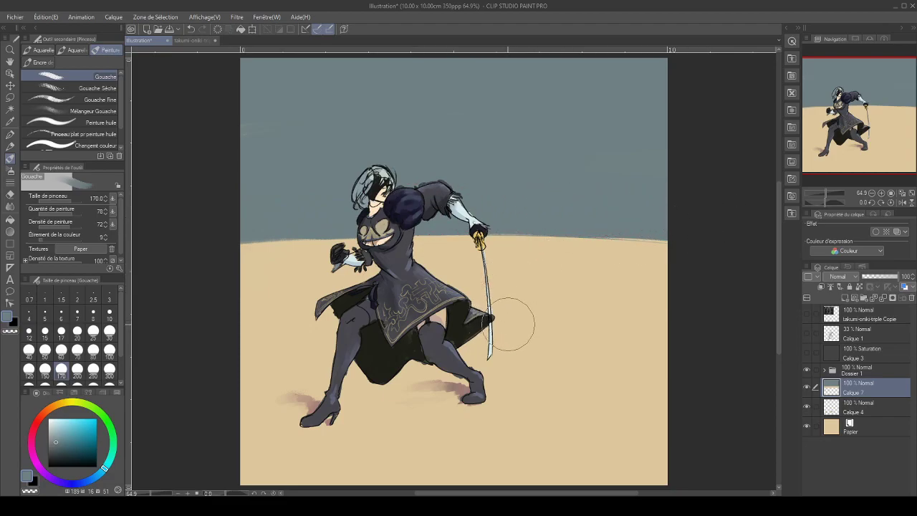
pyautogui.press('[')
pyautogui.press('[')
pyautogui.press('[')
pyautogui.press('[')
pyautogui.press('[')
pyautogui.press('[')
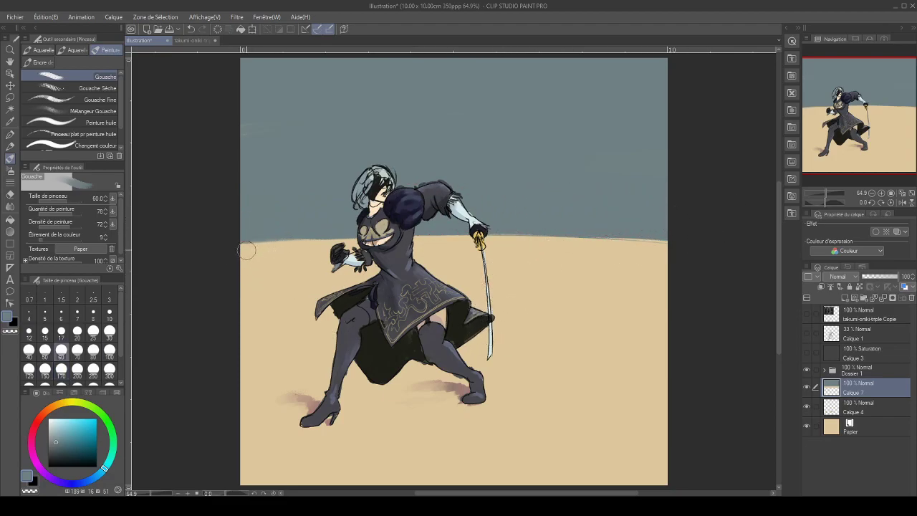
pyautogui.moveTo(245, 244)
pyautogui.mouseDown()
pyautogui.moveTo(320, 230)
pyautogui.moveTo(323, 240)
pyautogui.moveTo(407, 244)
pyautogui.moveTo(446, 234)
pyautogui.moveTo(766, 239)
pyautogui.mouseUp()
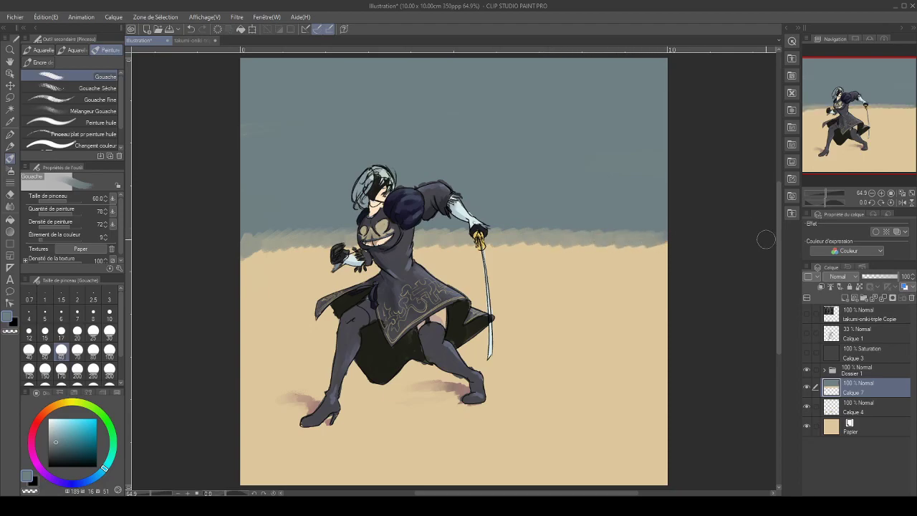
# Set the Gouache paint amount to 32 and density to 29, and blend the horizon with sampled sand and sky colours at size 60
pyautogui.moveTo(57, 215); pyautogui.dragTo(53, 225)
pyautogui.click(50, 227)
pyautogui.keyDown('alt'); pyautogui.click(256, 271); pyautogui.keyUp('alt')
pyautogui.press(']')
pyautogui.press(']')
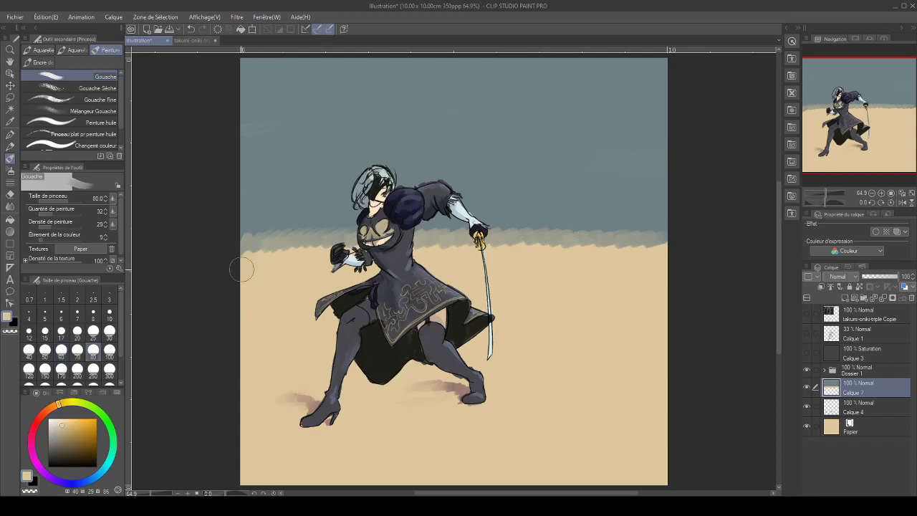
pyautogui.press('[')
pyautogui.press('[')
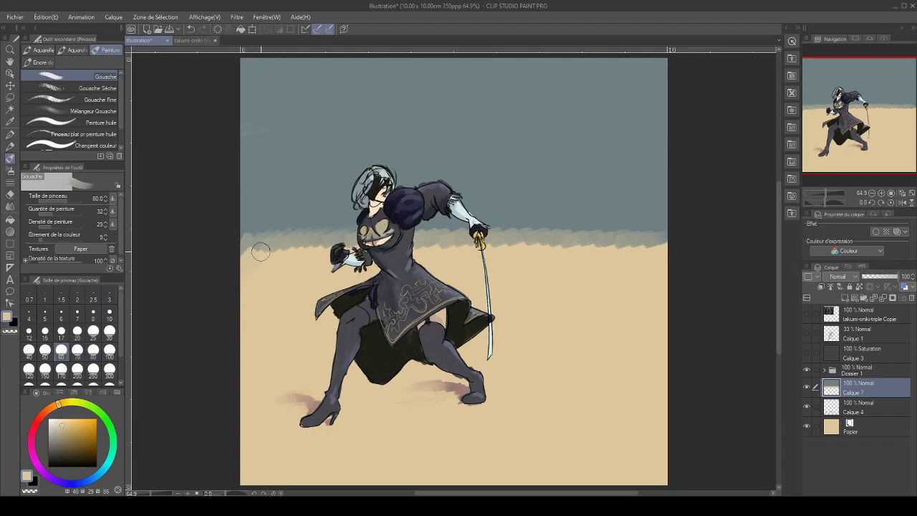
pyautogui.moveTo(292, 248)
pyautogui.mouseDown()
pyautogui.moveTo(252, 261)
pyautogui.moveTo(263, 243)
pyautogui.moveTo(238, 251)
pyautogui.moveTo(256, 242)
pyautogui.moveTo(239, 256)
pyautogui.moveTo(403, 239)
pyautogui.moveTo(435, 248)
pyautogui.moveTo(624, 245)
pyautogui.mouseUp()
pyautogui.keyDown('alt'); pyautogui.click(499, 215); pyautogui.keyUp('alt')
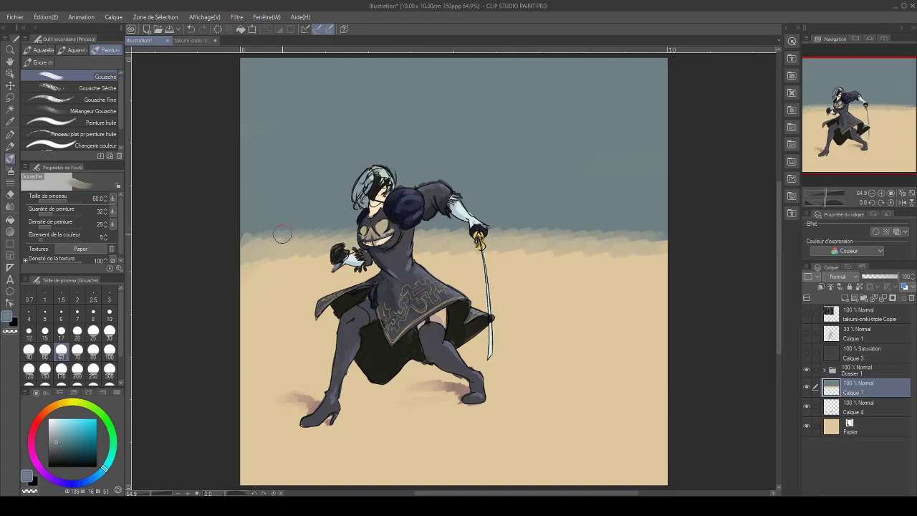
pyautogui.moveTo(374, 233); pyautogui.dragTo(537, 219)
# Smudge the left end of the horizon with the Bout des doigts blending tool at size 120
pyautogui.press('g')
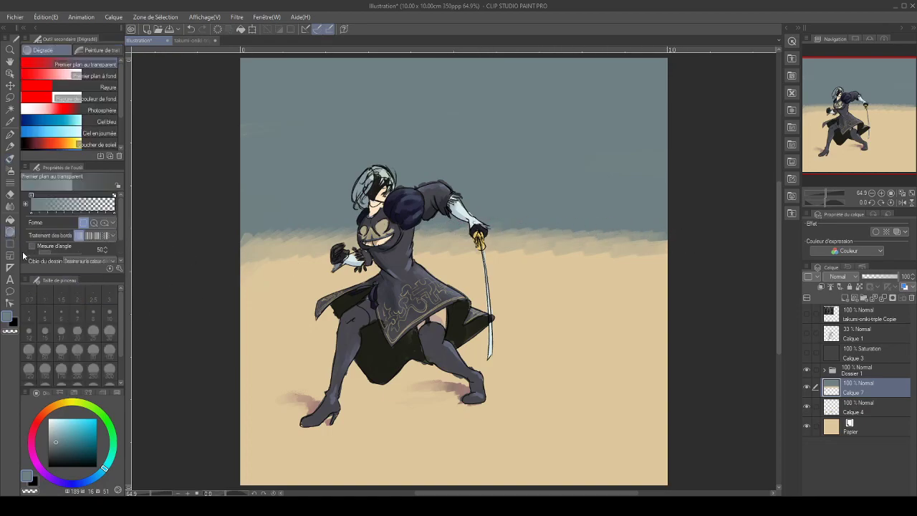
pyautogui.click(10, 205)
pyautogui.press('[')
pyautogui.press('[')
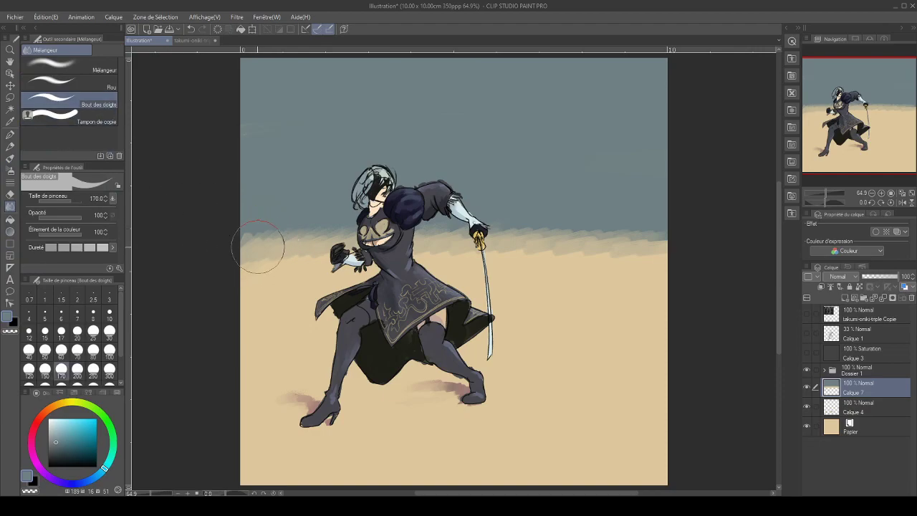
pyautogui.press('[')
pyautogui.press('[')
pyautogui.moveTo(246, 237)
pyautogui.mouseDown()
pyautogui.moveTo(285, 228)
pyautogui.moveTo(250, 236)
pyautogui.mouseUp()
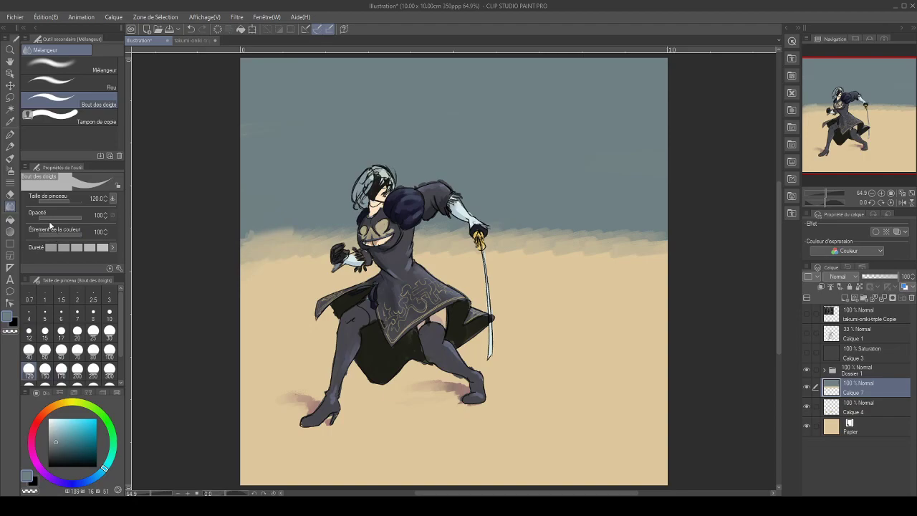
# Set the smudge opacity to 33 and colour stretch to 59, soften the horizon transition, and reduce the brush size to 80
pyautogui.moveTo(56, 232); pyautogui.dragTo(59, 229)
pyautogui.click(50, 217)
pyautogui.click(53, 247)
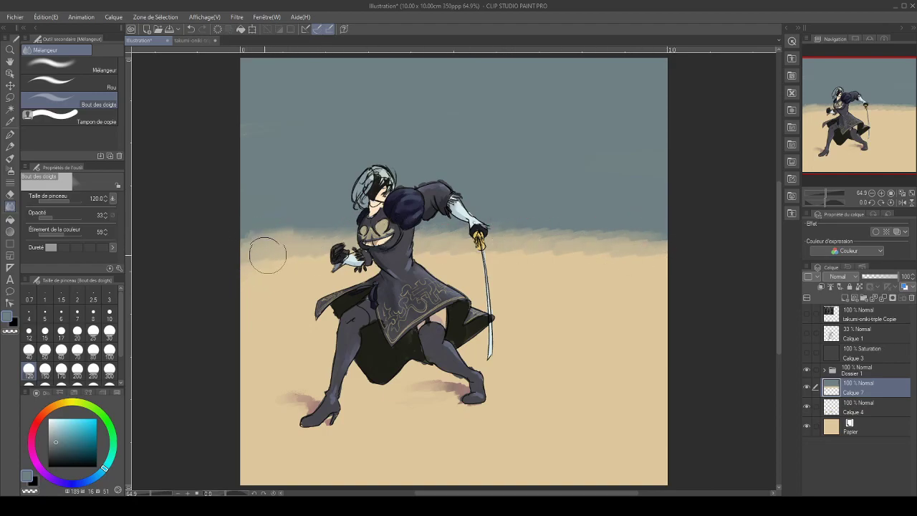
pyautogui.click(90, 247)
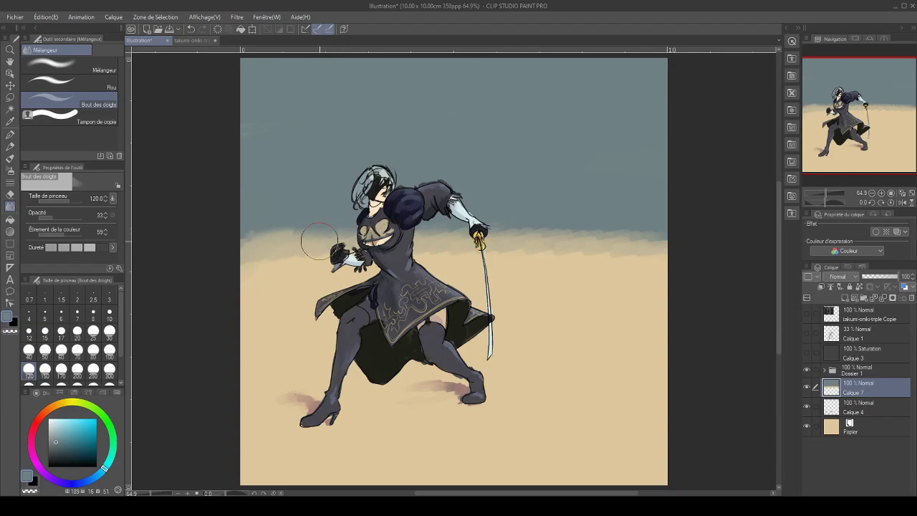
pyautogui.press('[')
pyautogui.press('[')
pyautogui.press('[')
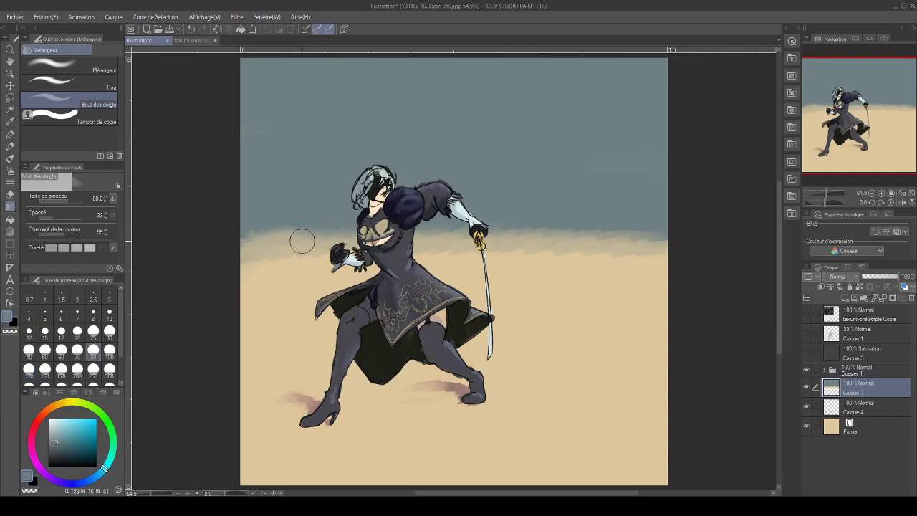
# Smudge sand upward into dune shapes along the horizon at size 70, opacity 88 and colour stretch 100
pyautogui.moveTo(79, 216)
pyautogui.mouseDown()
pyautogui.moveTo(96, 217)
pyautogui.moveTo(97, 233)
pyautogui.mouseUp()
pyautogui.click(76, 217)
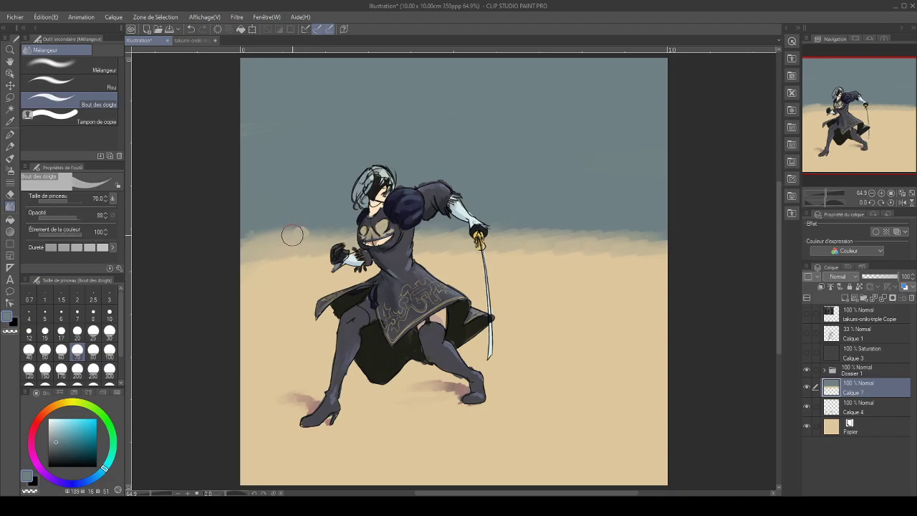
pyautogui.moveTo(306, 234)
pyautogui.mouseDown()
pyautogui.moveTo(313, 232)
pyautogui.moveTo(293, 244)
pyautogui.moveTo(339, 227)
pyautogui.moveTo(313, 243)
pyautogui.moveTo(347, 235)
pyautogui.mouseUp()
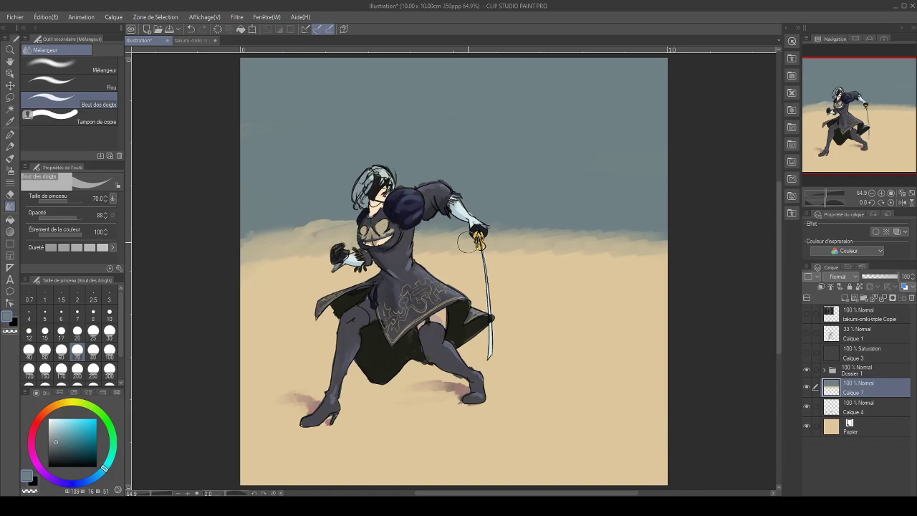
pyautogui.moveTo(860, 132); pyautogui.dragTo(886, 138)
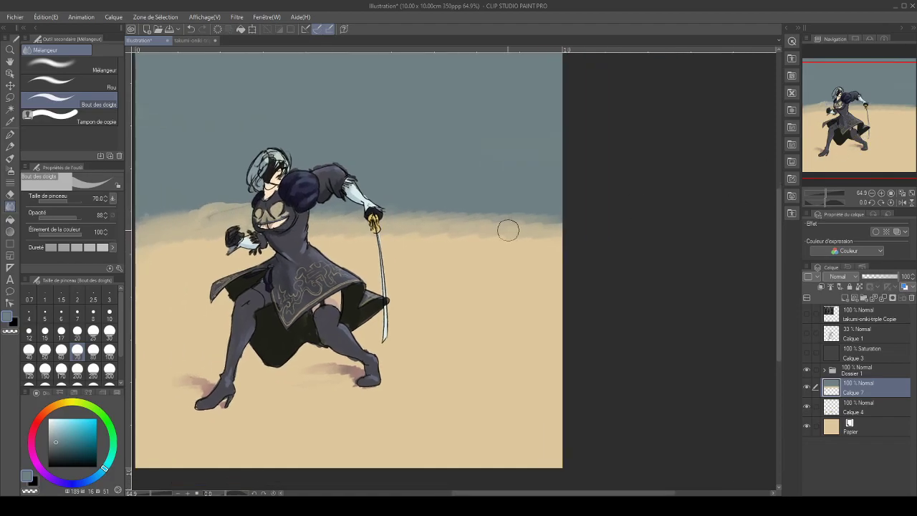
pyautogui.moveTo(404, 244)
pyautogui.mouseDown()
pyautogui.moveTo(450, 224)
pyautogui.moveTo(428, 220)
pyautogui.moveTo(460, 206)
pyautogui.mouseUp()
# Block in tall tower-like silhouettes in darker blue-grey behind the sword side of the figure, using Gouache at size 60
pyautogui.click(59, 451)
pyautogui.press('b')
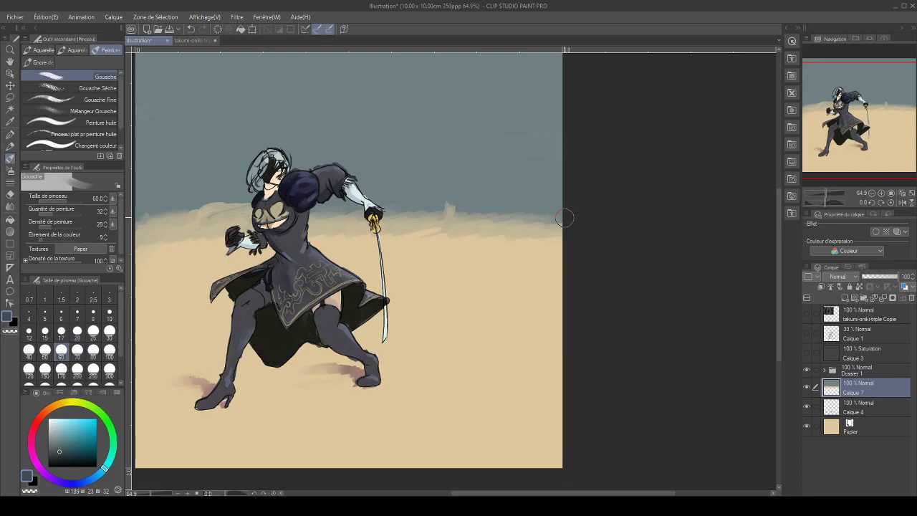
pyautogui.moveTo(458, 202)
pyautogui.mouseDown()
pyautogui.moveTo(441, 126)
pyautogui.moveTo(438, 204)
pyautogui.mouseUp()
pyautogui.moveTo(466, 106)
pyautogui.mouseDown()
pyautogui.moveTo(446, 154)
pyautogui.moveTo(462, 104)
pyautogui.moveTo(454, 176)
pyautogui.moveTo(452, 123)
pyautogui.moveTo(453, 151)
pyautogui.mouseUp()
pyautogui.moveTo(452, 92); pyautogui.dragTo(448, 129)
pyautogui.moveTo(459, 90)
pyautogui.mouseDown()
pyautogui.moveTo(471, 63)
pyautogui.moveTo(488, 72)
pyautogui.moveTo(491, 99)
pyautogui.moveTo(489, 67)
pyautogui.moveTo(497, 140)
pyautogui.moveTo(474, 196)
pyautogui.moveTo(476, 186)
pyautogui.moveTo(494, 215)
pyautogui.mouseUp()
pyautogui.moveTo(523, 98)
pyautogui.mouseDown()
pyautogui.moveTo(526, 135)
pyautogui.moveTo(531, 92)
pyautogui.moveTo(528, 182)
pyautogui.moveTo(534, 171)
pyautogui.moveTo(538, 193)
pyautogui.moveTo(547, 187)
pyautogui.moveTo(508, 172)
pyautogui.moveTo(510, 191)
pyautogui.moveTo(500, 190)
pyautogui.moveTo(506, 176)
pyautogui.moveTo(489, 159)
pyautogui.moveTo(501, 193)
pyautogui.moveTo(544, 179)
pyautogui.mouseUp()
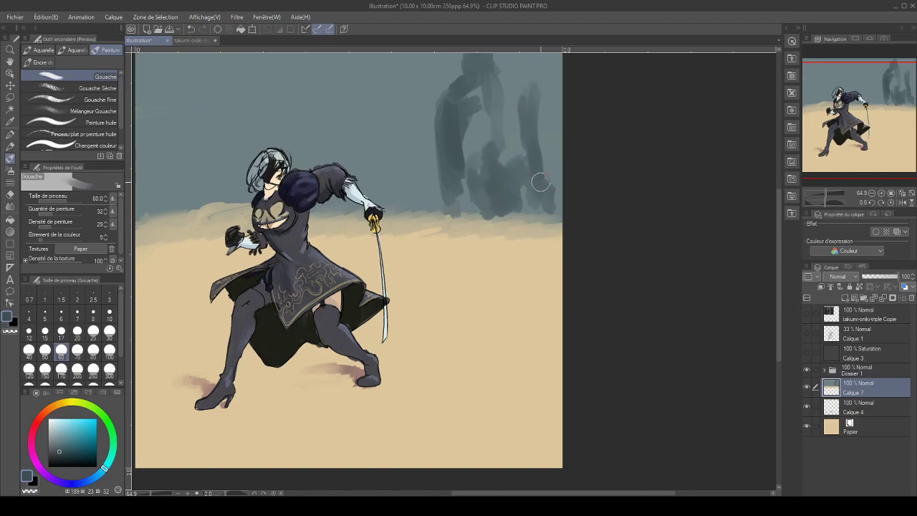
# Fill out the tower silhouettes with Gouache at size 120 and extend their bases down over the sand
pyautogui.press(']')
pyautogui.press(']')
pyautogui.press(']')
pyautogui.press(']')
pyautogui.moveTo(472, 118)
pyautogui.mouseDown()
pyautogui.moveTo(473, 170)
pyautogui.moveTo(475, 86)
pyautogui.moveTo(481, 182)
pyautogui.moveTo(537, 191)
pyautogui.moveTo(537, 174)
pyautogui.moveTo(436, 174)
pyautogui.moveTo(423, 195)
pyautogui.moveTo(454, 201)
pyautogui.moveTo(459, 237)
pyautogui.moveTo(478, 206)
pyautogui.moveTo(487, 244)
pyautogui.moveTo(497, 211)
pyautogui.moveTo(544, 248)
pyautogui.moveTo(487, 220)
pyautogui.mouseUp()
pyautogui.moveTo(466, 220)
pyautogui.mouseDown()
pyautogui.moveTo(452, 187)
pyautogui.moveTo(466, 246)
pyautogui.moveTo(483, 253)
pyautogui.moveTo(478, 200)
pyautogui.moveTo(490, 248)
pyautogui.moveTo(498, 259)
pyautogui.moveTo(492, 248)
pyautogui.moveTo(518, 251)
pyautogui.moveTo(524, 272)
pyautogui.moveTo(523, 202)
pyautogui.moveTo(531, 306)
pyautogui.moveTo(537, 288)
pyautogui.moveTo(556, 311)
pyautogui.mouseUp()
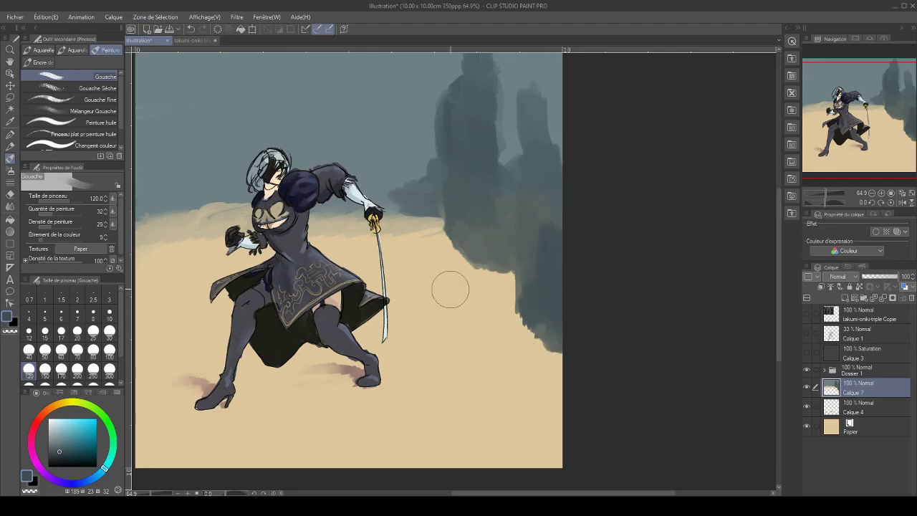
# Paint dark navy vertical shadows on both tower silhouettes with Gouache at size 50
pyautogui.click(87, 481)
pyautogui.press('[')
pyautogui.press('[')
pyautogui.press('[')
pyautogui.press('[')
pyautogui.press('[')
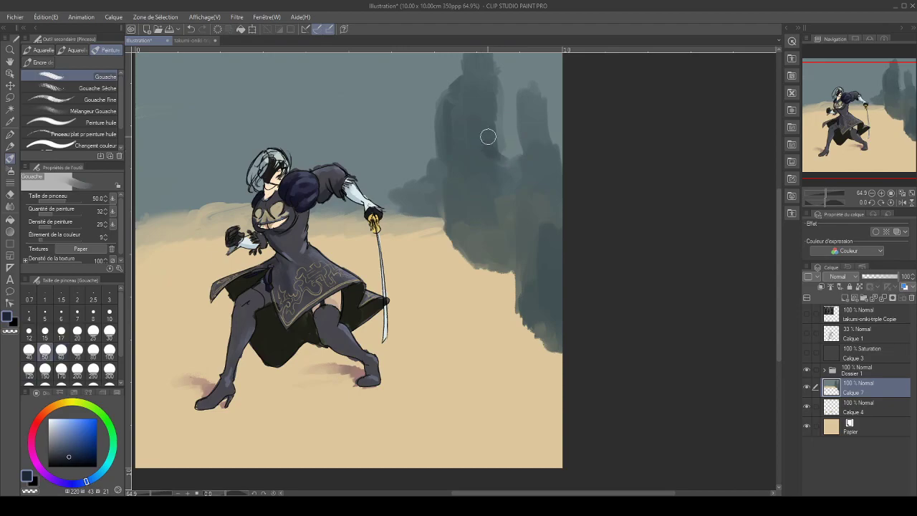
pyautogui.moveTo(452, 106)
pyautogui.mouseDown()
pyautogui.moveTo(453, 219)
pyautogui.moveTo(467, 244)
pyautogui.moveTo(455, 109)
pyautogui.moveTo(463, 248)
pyautogui.moveTo(457, 94)
pyautogui.moveTo(469, 137)
pyautogui.mouseUp()
pyautogui.moveTo(526, 316)
pyautogui.mouseDown()
pyautogui.moveTo(532, 258)
pyautogui.moveTo(546, 336)
pyautogui.moveTo(535, 217)
pyautogui.moveTo(530, 316)
pyautogui.moveTo(524, 288)
pyautogui.moveTo(528, 176)
pyautogui.moveTo(524, 269)
pyautogui.moveTo(520, 169)
pyautogui.moveTo(530, 95)
pyautogui.moveTo(532, 171)
pyautogui.moveTo(547, 184)
pyautogui.moveTo(544, 171)
pyautogui.moveTo(549, 192)
pyautogui.mouseUp()
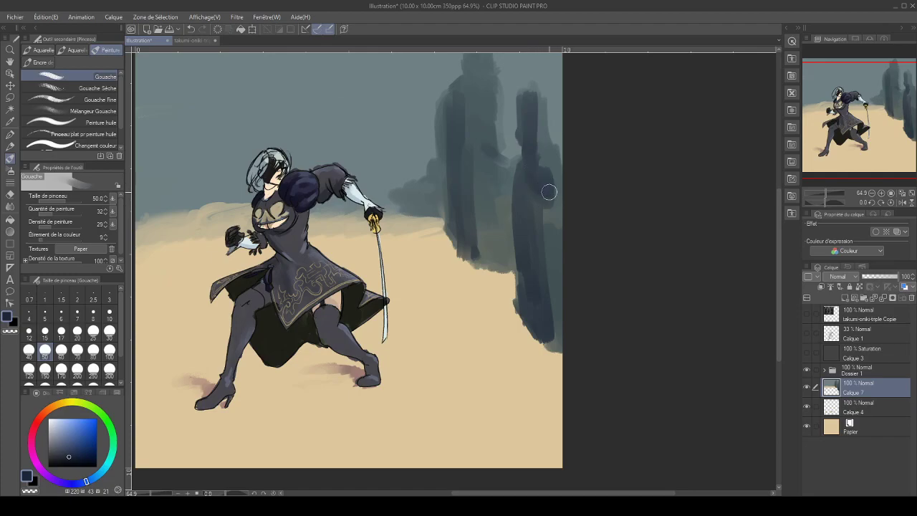
# Blend the tower bases into the ground with sampled sand beige, using Gouache at paint amount 20 and density 11
pyautogui.keyDown('alt'); pyautogui.click(532, 358); pyautogui.keyUp('alt')
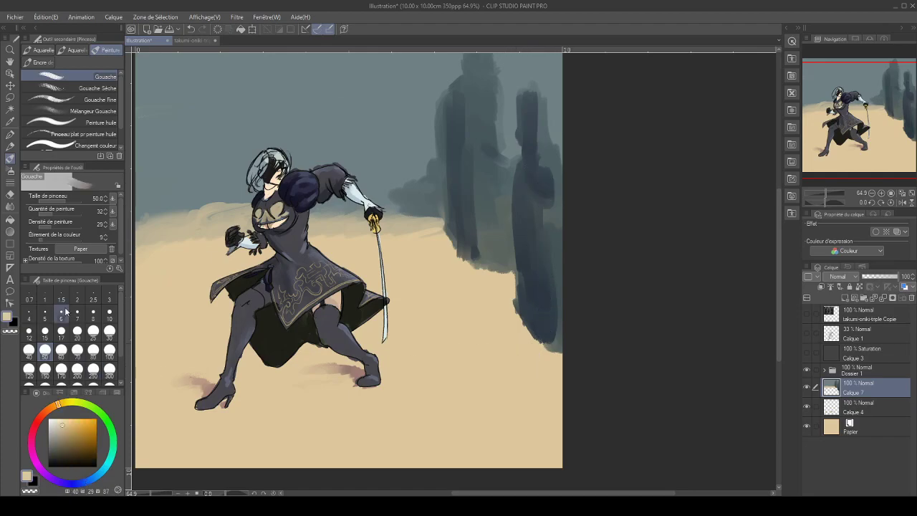
pyautogui.click(43, 227)
pyautogui.click(48, 213)
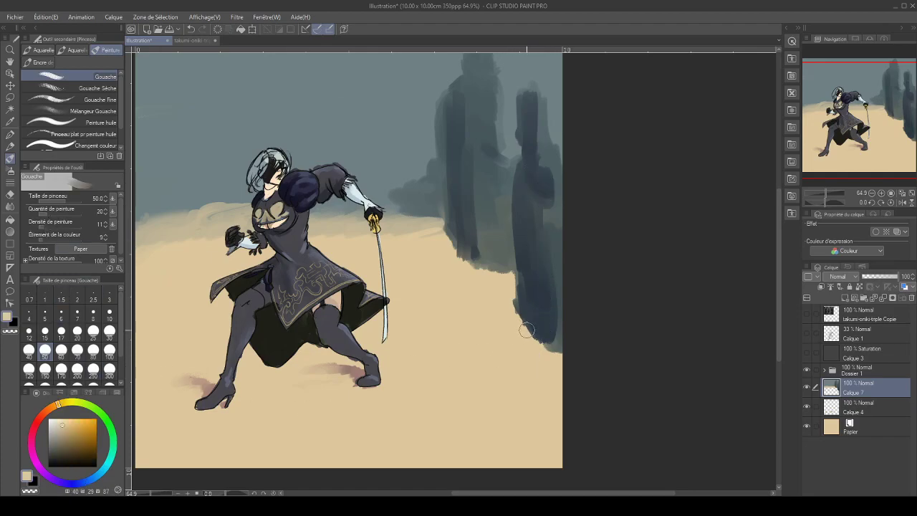
pyautogui.moveTo(539, 336)
pyautogui.mouseDown()
pyautogui.moveTo(521, 300)
pyautogui.moveTo(529, 333)
pyautogui.moveTo(516, 320)
pyautogui.moveTo(541, 338)
pyautogui.moveTo(530, 314)
pyautogui.moveTo(513, 331)
pyautogui.moveTo(536, 354)
pyautogui.moveTo(508, 315)
pyautogui.mouseUp()
pyautogui.moveTo(508, 349)
pyautogui.mouseDown()
pyautogui.moveTo(512, 334)
pyautogui.moveTo(539, 341)
pyautogui.mouseUp()
pyautogui.moveTo(445, 248)
pyautogui.mouseDown()
pyautogui.moveTo(471, 265)
pyautogui.moveTo(454, 229)
pyautogui.moveTo(480, 252)
pyautogui.moveTo(454, 246)
pyautogui.moveTo(460, 255)
pyautogui.moveTo(443, 238)
pyautogui.moveTo(453, 251)
pyautogui.moveTo(411, 202)
pyautogui.moveTo(461, 265)
pyautogui.mouseUp()
pyautogui.keyDown('alt'); pyautogui.click(464, 245); pyautogui.keyUp('alt')
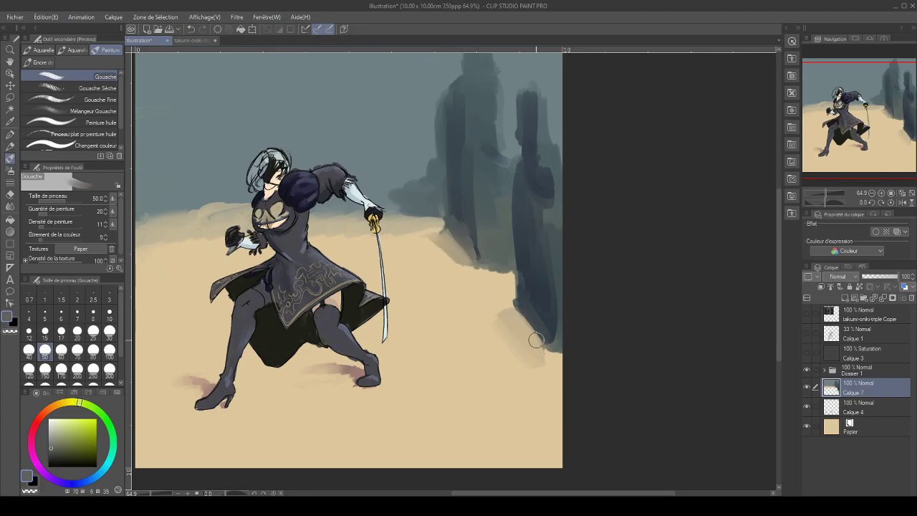
# Block in a massive dark navy cliff over the towers on the sword side, with sampled navy, using Gouache at size 70
pyautogui.moveTo(510, 310)
pyautogui.mouseDown()
pyautogui.moveTo(526, 326)
pyautogui.moveTo(498, 291)
pyautogui.moveTo(534, 344)
pyautogui.moveTo(450, 286)
pyautogui.mouseUp()
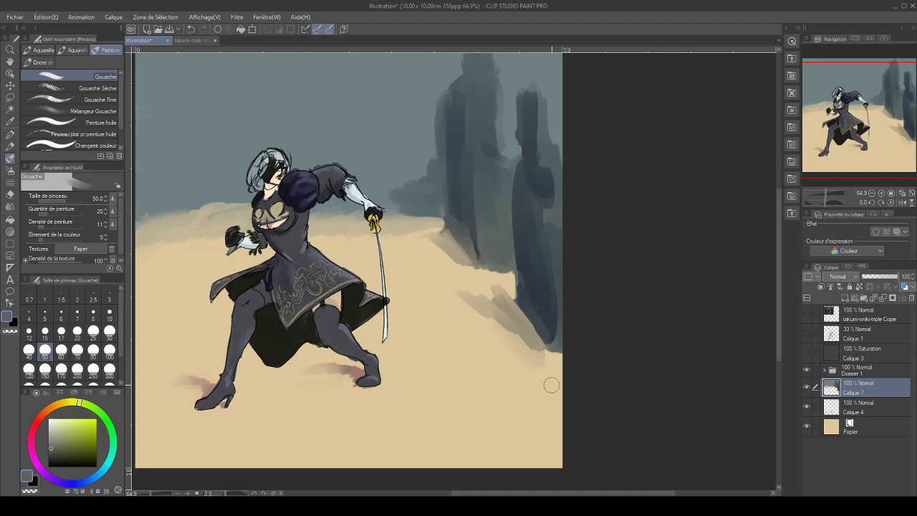
pyautogui.keyDown('alt'); pyautogui.click(539, 292); pyautogui.keyUp('alt')
pyautogui.moveTo(69, 225)
pyautogui.mouseDown()
pyautogui.moveTo(72, 213)
pyautogui.moveTo(92, 215)
pyautogui.mouseUp()
pyautogui.press(']')
pyautogui.press(']')
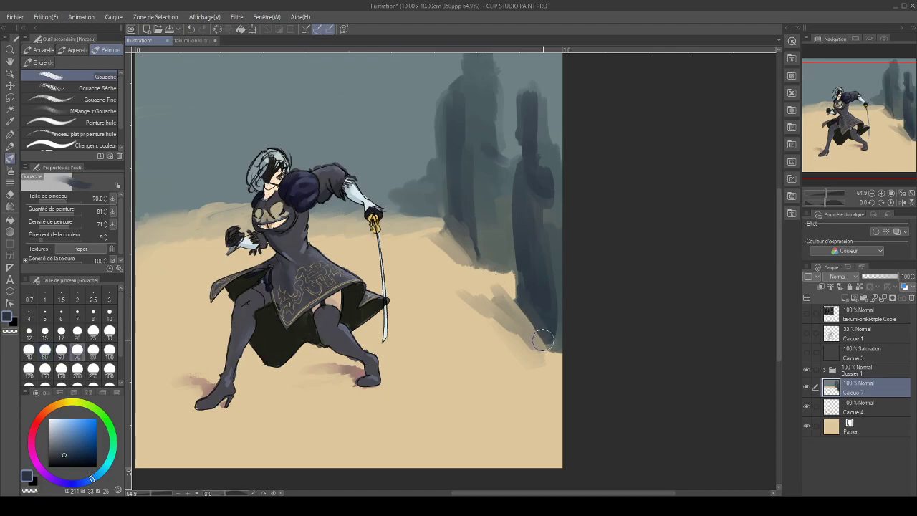
pyautogui.moveTo(444, 226)
pyautogui.mouseDown()
pyautogui.moveTo(522, 301)
pyautogui.moveTo(521, 313)
pyautogui.mouseUp()
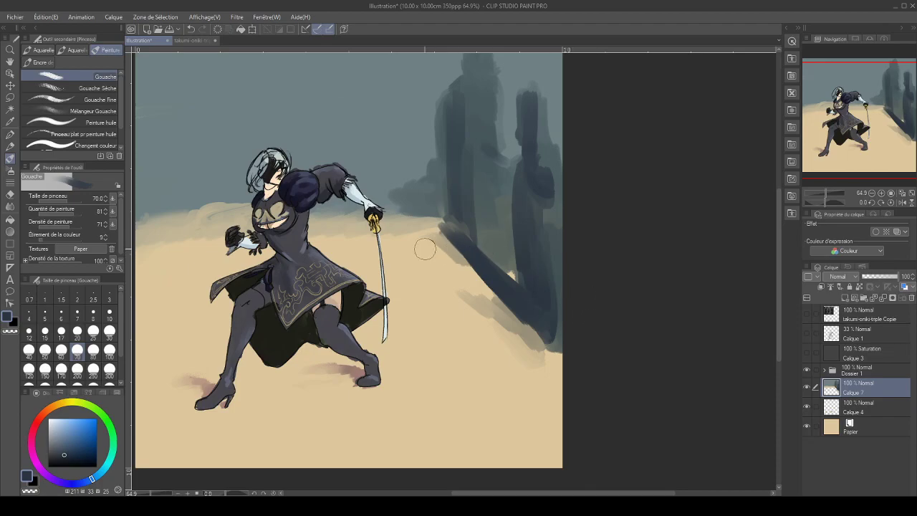
pyautogui.moveTo(414, 260)
pyautogui.mouseDown()
pyautogui.moveTo(529, 354)
pyautogui.moveTo(505, 337)
pyautogui.mouseUp()
pyautogui.moveTo(421, 246)
pyautogui.mouseDown()
pyautogui.moveTo(410, 227)
pyautogui.moveTo(408, 239)
pyautogui.moveTo(415, 219)
pyautogui.moveTo(434, 241)
pyautogui.moveTo(430, 129)
pyautogui.moveTo(440, 78)
pyautogui.moveTo(480, 197)
pyautogui.moveTo(455, 280)
pyautogui.moveTo(467, 295)
pyautogui.moveTo(422, 265)
pyautogui.moveTo(542, 369)
pyautogui.moveTo(518, 301)
pyautogui.moveTo(493, 273)
pyautogui.moveTo(509, 317)
pyautogui.moveTo(477, 206)
pyautogui.moveTo(457, 246)
pyautogui.moveTo(439, 159)
pyautogui.moveTo(477, 235)
pyautogui.moveTo(445, 192)
pyautogui.moveTo(422, 99)
pyautogui.moveTo(407, 107)
pyautogui.moveTo(428, 193)
pyautogui.moveTo(408, 63)
pyautogui.moveTo(446, 108)
pyautogui.moveTo(476, 178)
pyautogui.mouseUp()
pyautogui.moveTo(430, 126); pyautogui.dragTo(450, 196)
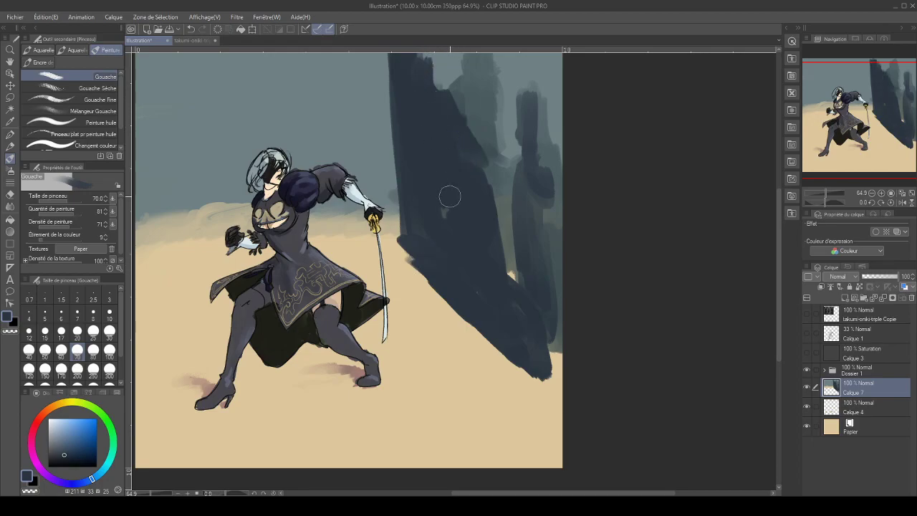
# Trim the sky-facing edge of the navy cliff with sampled sky grey and repaint the area around the distant tower in grey-blue
pyautogui.moveTo(877, 133); pyautogui.dragTo(868, 136)
pyautogui.moveTo(402, 173)
pyautogui.mouseDown()
pyautogui.moveTo(392, 168)
pyautogui.moveTo(408, 186)
pyautogui.mouseUp()
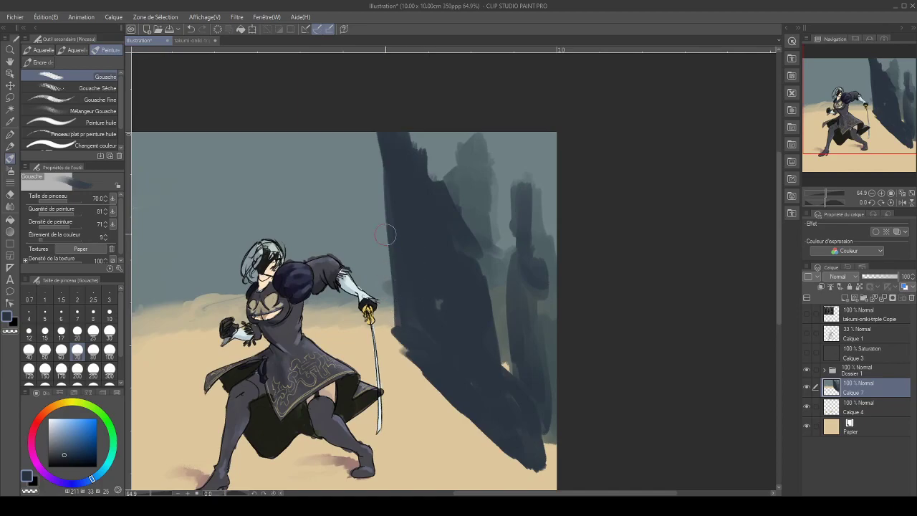
pyautogui.keyDown('alt'); pyautogui.click(359, 208); pyautogui.keyUp('alt')
pyautogui.moveTo(377, 207); pyautogui.dragTo(370, 185)
pyautogui.moveTo(420, 121)
pyautogui.mouseDown()
pyautogui.moveTo(473, 228)
pyautogui.moveTo(445, 187)
pyautogui.moveTo(488, 221)
pyautogui.moveTo(483, 198)
pyautogui.moveTo(481, 245)
pyautogui.moveTo(450, 206)
pyautogui.moveTo(433, 207)
pyautogui.moveTo(477, 226)
pyautogui.moveTo(488, 258)
pyautogui.moveTo(506, 255)
pyautogui.moveTo(493, 249)
pyautogui.moveTo(519, 237)
pyautogui.moveTo(543, 237)
pyautogui.moveTo(542, 177)
pyautogui.mouseUp()
pyautogui.keyDown('alt'); pyautogui.click(490, 218); pyautogui.keyUp('alt')
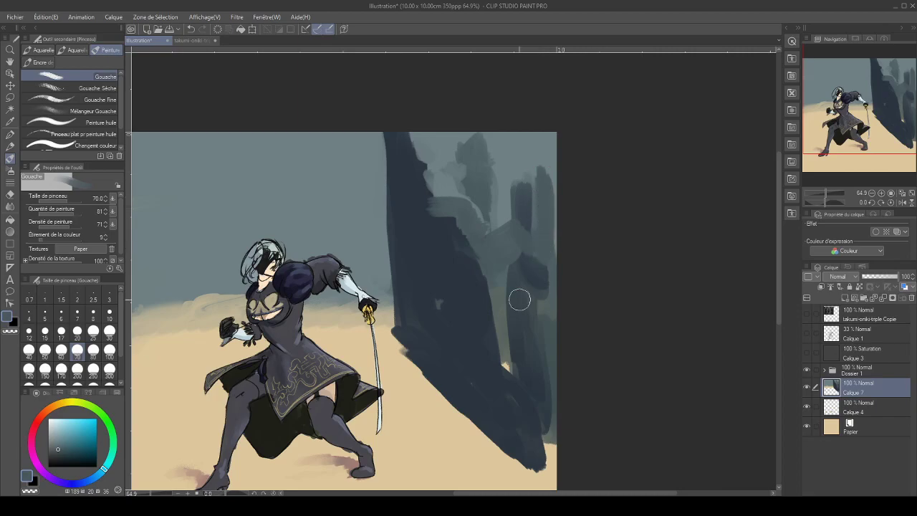
# Darken the canvas-edge tower with sampled navy and fill its base down into the cliff's foot
pyautogui.keyDown('alt'); pyautogui.click(476, 316); pyautogui.keyUp('alt')
pyautogui.moveTo(510, 366); pyautogui.dragTo(515, 382)
pyautogui.moveTo(516, 262)
pyautogui.mouseDown()
pyautogui.moveTo(518, 211)
pyautogui.moveTo(522, 268)
pyautogui.moveTo(555, 306)
pyautogui.moveTo(544, 299)
pyautogui.moveTo(553, 371)
pyautogui.moveTo(533, 331)
pyautogui.moveTo(527, 449)
pyautogui.moveTo(500, 435)
pyautogui.moveTo(550, 475)
pyautogui.moveTo(528, 395)
pyautogui.mouseUp()
# Glaze sampled sand beige along the cliff's sloping base, using Gouache at paint amount 17 and density 14
pyautogui.keyDown('alt'); pyautogui.click(487, 447); pyautogui.keyUp('alt')
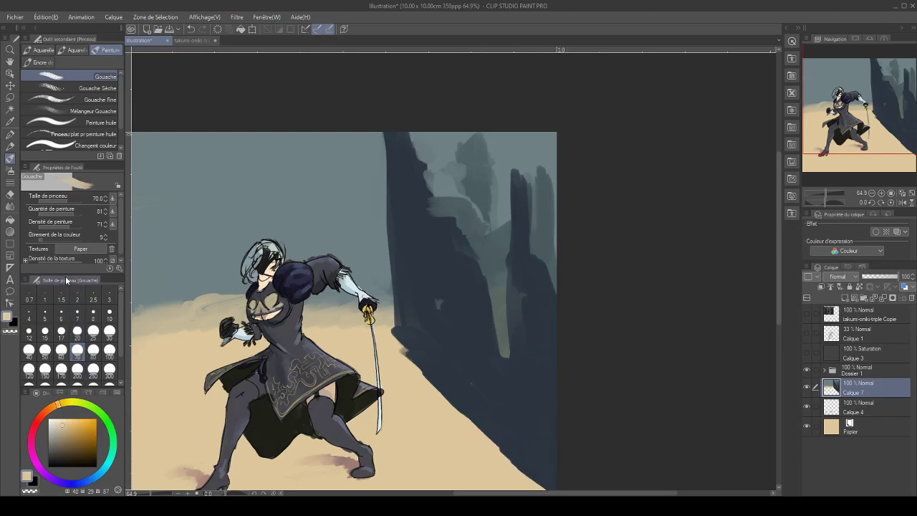
pyautogui.click(47, 225)
pyautogui.click(48, 212)
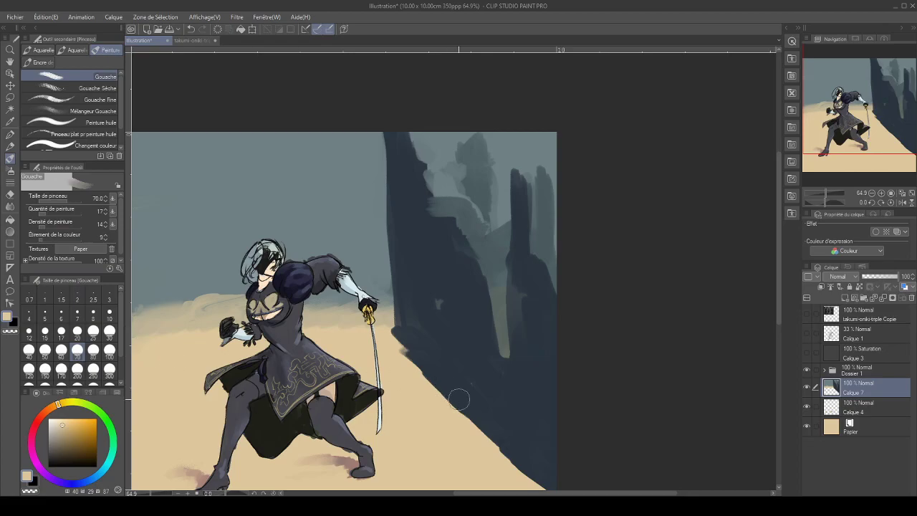
pyautogui.moveTo(450, 394); pyautogui.dragTo(510, 447)
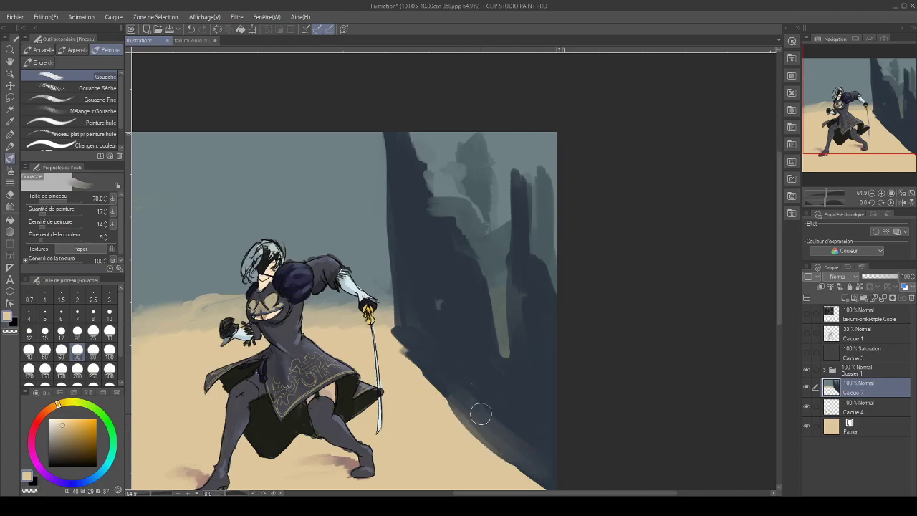
pyautogui.moveTo(418, 348)
pyautogui.mouseDown()
pyautogui.moveTo(505, 432)
pyautogui.moveTo(425, 369)
pyautogui.moveTo(457, 396)
pyautogui.moveTo(557, 452)
pyautogui.mouseUp()
pyautogui.moveTo(435, 334); pyautogui.dragTo(534, 427)
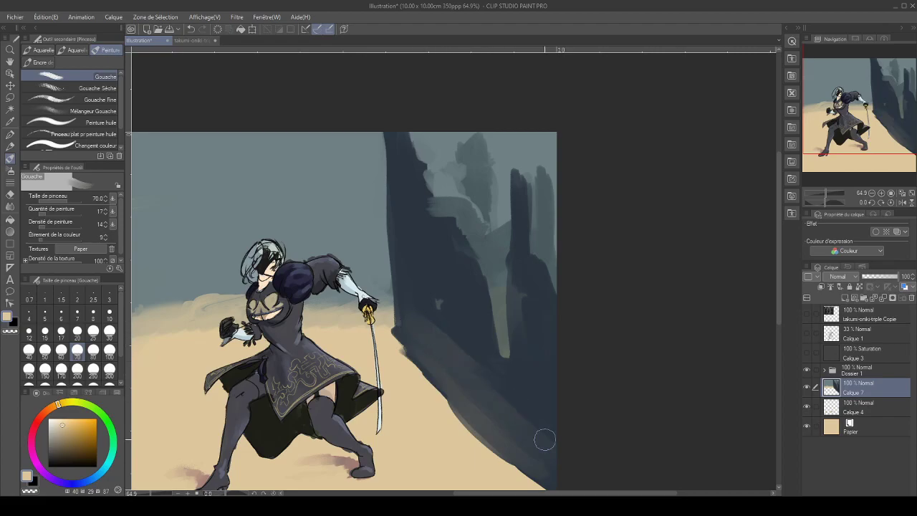
# Soften the glazed base of the cliff with sampled navy, using Gouache at size 120
pyautogui.moveTo(865, 107); pyautogui.dragTo(862, 126)
pyautogui.moveTo(523, 388); pyautogui.dragTo(485, 351)
pyautogui.keyDown('alt'); pyautogui.click(520, 384); pyautogui.keyUp('alt')
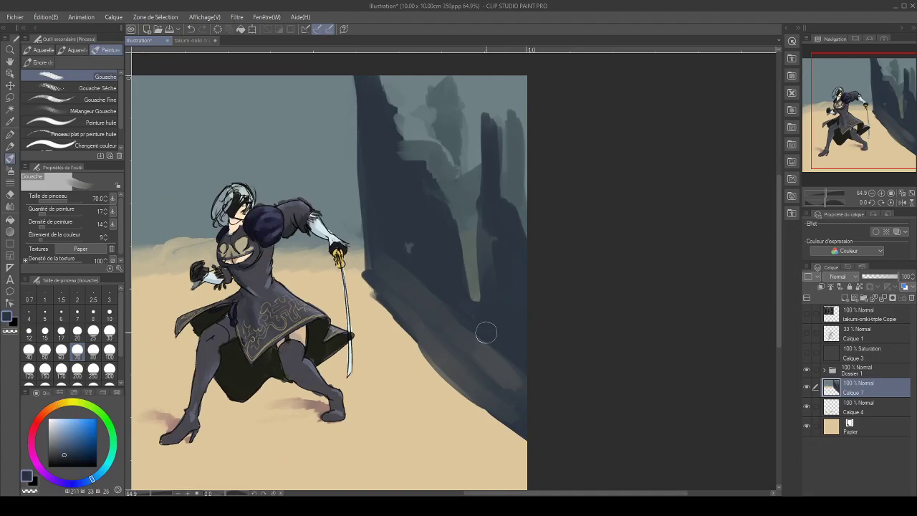
pyautogui.press(']')
pyautogui.press(']')
pyautogui.press(']')
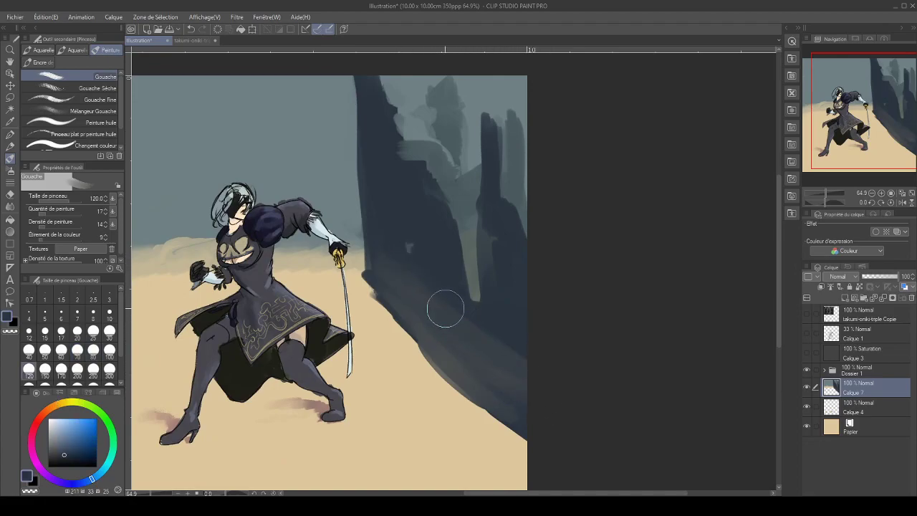
pyautogui.moveTo(483, 341)
pyautogui.mouseDown()
pyautogui.moveTo(454, 323)
pyautogui.moveTo(483, 334)
pyautogui.moveTo(472, 350)
pyautogui.moveTo(514, 416)
pyautogui.moveTo(425, 323)
pyautogui.moveTo(389, 305)
pyautogui.mouseUp()
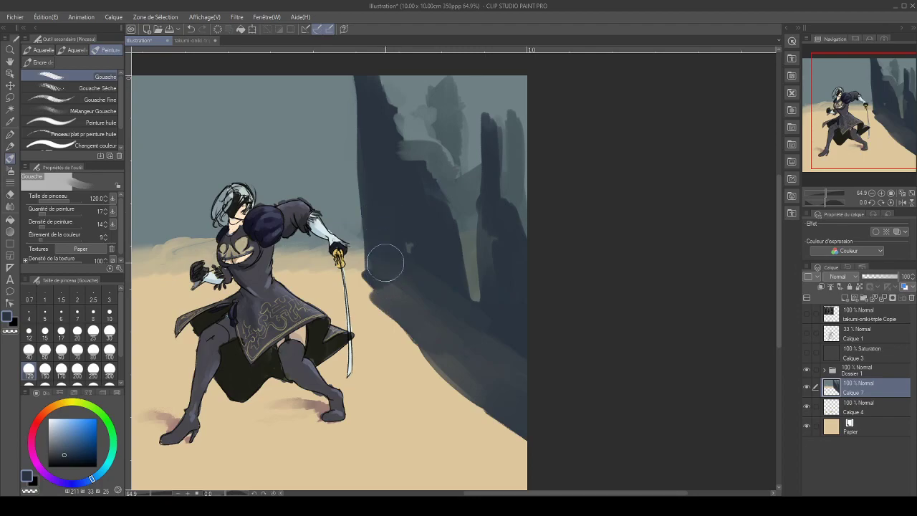
# Recut the diagonal edge between cliff and ground with sampled sand beige, using Gouache at paint amount 91 and density 90
pyautogui.keyDown('alt'); pyautogui.click(419, 389); pyautogui.keyUp('alt')
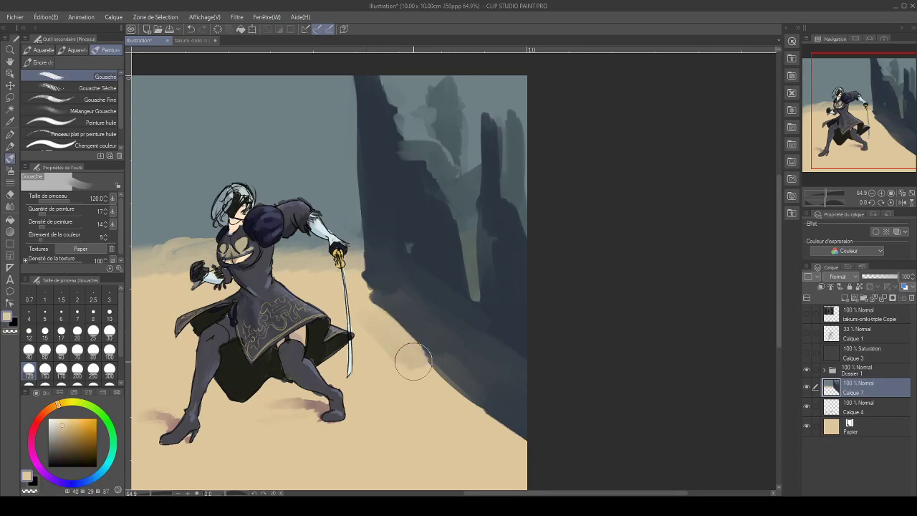
pyautogui.moveTo(399, 348); pyautogui.dragTo(464, 411)
pyautogui.click(77, 226)
pyautogui.click(78, 213)
pyautogui.moveTo(356, 293); pyautogui.dragTo(534, 462)
pyautogui.moveTo(370, 326); pyautogui.dragTo(463, 419)
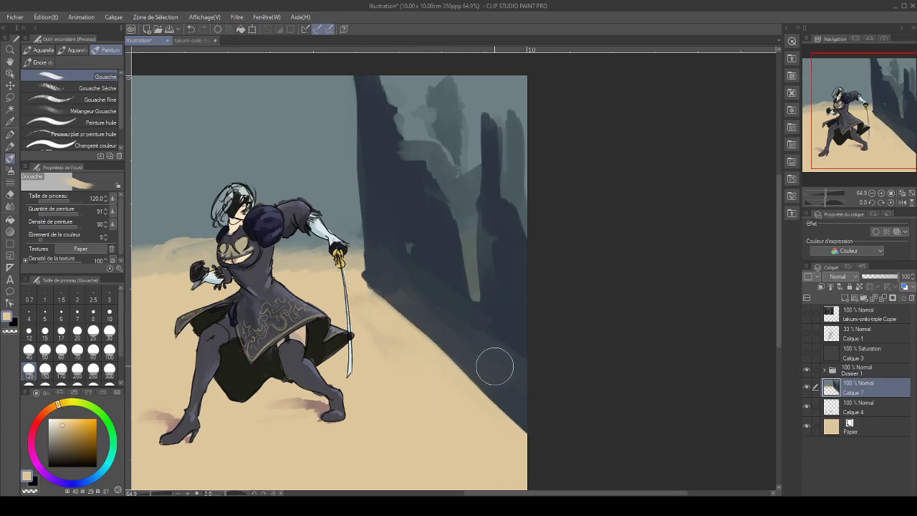
# Paint a muted reddish-brown cast shadow on the sand along the cliff's base and behind the figure, using Gouache at size 120
pyautogui.keyDown('alt'); pyautogui.click(508, 336); pyautogui.keyUp('alt')
pyautogui.keyDown('alt'); pyautogui.click(425, 420); pyautogui.keyUp('alt')
pyautogui.keyDown('alt'); pyautogui.click(541, 301); pyautogui.keyUp('alt')
pyautogui.keyDown('alt'); pyautogui.click(512, 329); pyautogui.keyUp('alt')
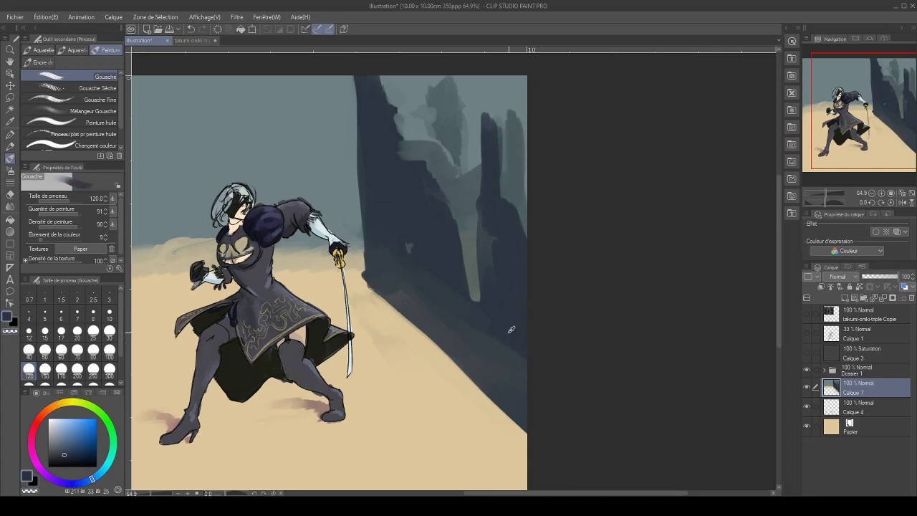
pyautogui.keyDown('alt'); pyautogui.click(447, 392); pyautogui.keyUp('alt')
pyautogui.click(43, 419)
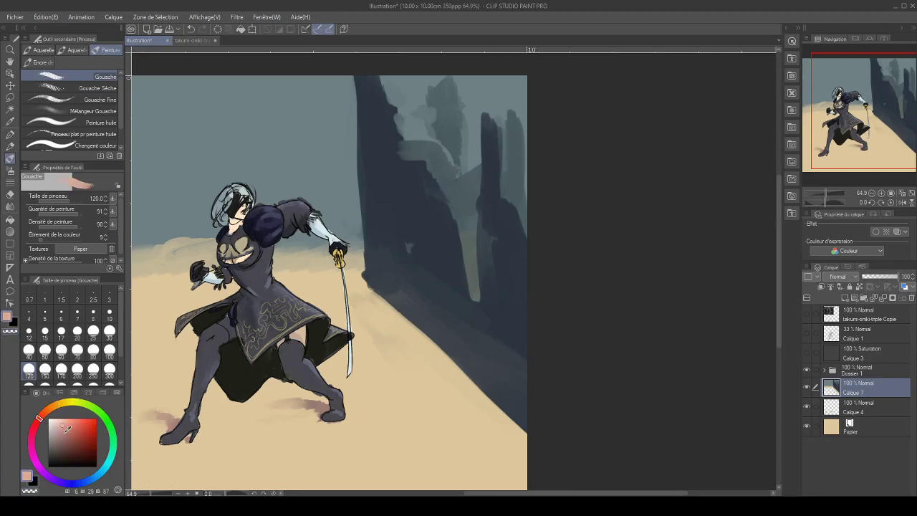
pyautogui.click(62, 434)
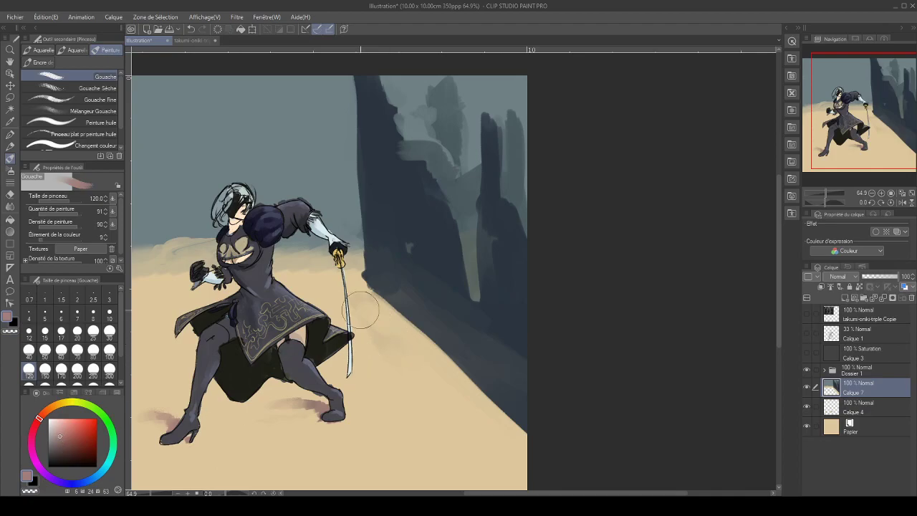
pyautogui.moveTo(356, 298); pyautogui.dragTo(418, 348)
pyautogui.moveTo(347, 290)
pyautogui.mouseDown()
pyautogui.moveTo(507, 444)
pyautogui.moveTo(452, 389)
pyautogui.mouseUp()
pyautogui.moveTo(366, 293)
pyautogui.mouseDown()
pyautogui.moveTo(508, 439)
pyautogui.moveTo(410, 396)
pyautogui.moveTo(464, 425)
pyautogui.moveTo(378, 399)
pyautogui.moveTo(432, 417)
pyautogui.moveTo(431, 378)
pyautogui.moveTo(391, 343)
pyautogui.moveTo(298, 315)
pyautogui.moveTo(339, 335)
pyautogui.moveTo(386, 331)
pyautogui.mouseUp()
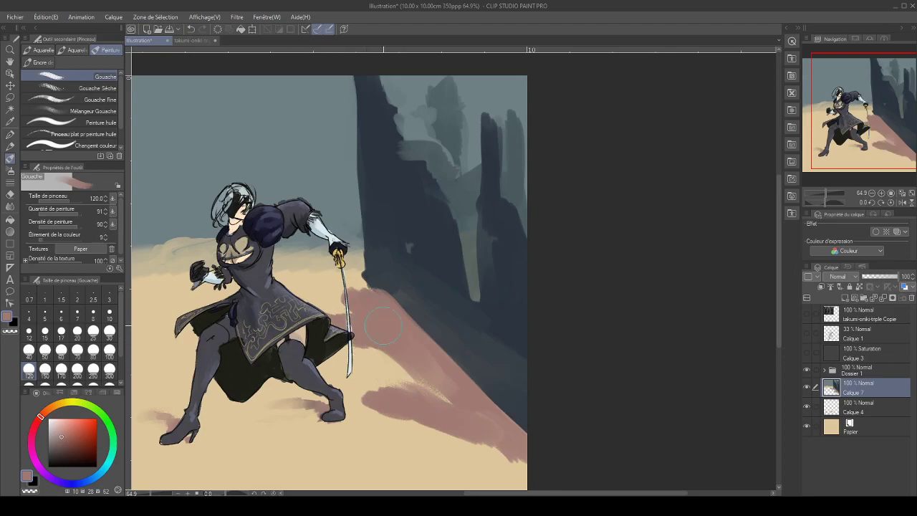
pyautogui.moveTo(364, 284); pyautogui.dragTo(302, 276)
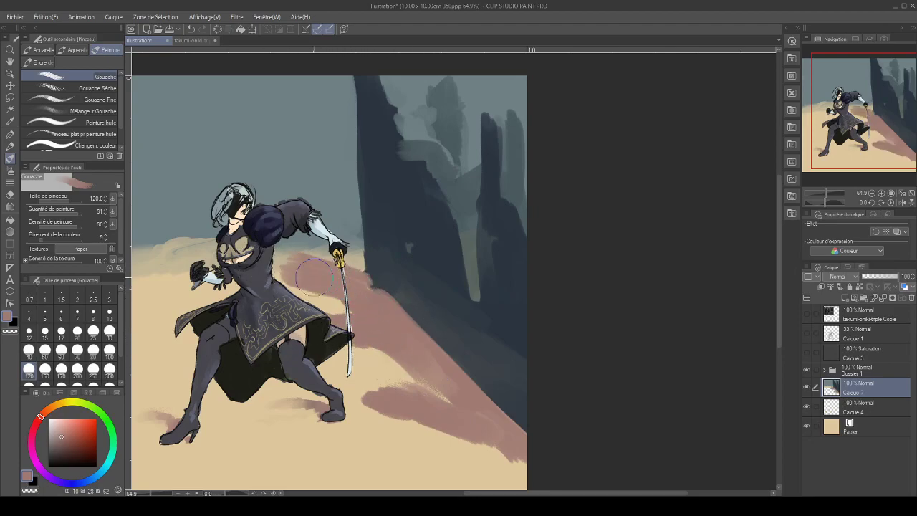
pyautogui.moveTo(360, 309)
pyautogui.mouseDown()
pyautogui.moveTo(287, 300)
pyautogui.moveTo(276, 294)
pyautogui.moveTo(300, 289)
pyautogui.moveTo(235, 276)
pyautogui.mouseUp()
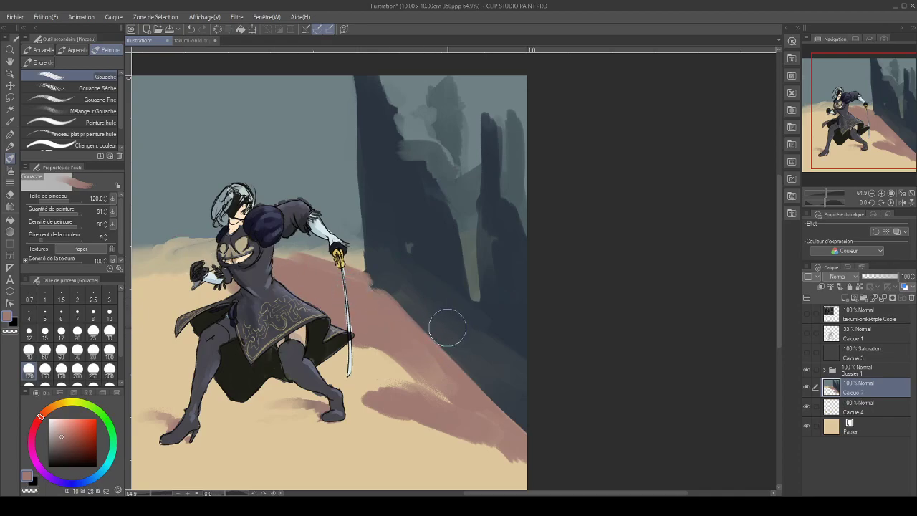
# Paint a sand beige mound between the sword arm and the cliff, and extend the sampled reddish shadow behind the figure's torso
pyautogui.moveTo(875, 130); pyautogui.dragTo(829, 117)
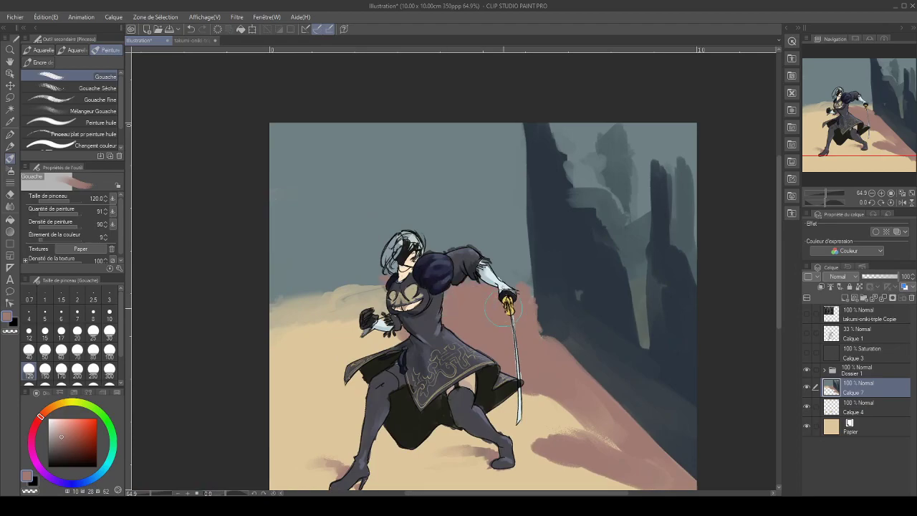
pyautogui.keyDown('alt'); pyautogui.click(369, 342); pyautogui.keyUp('alt')
pyautogui.moveTo(524, 282)
pyautogui.mouseDown()
pyautogui.moveTo(481, 272)
pyautogui.moveTo(520, 282)
pyautogui.moveTo(489, 273)
pyautogui.moveTo(511, 273)
pyautogui.moveTo(511, 264)
pyautogui.moveTo(510, 288)
pyautogui.moveTo(521, 249)
pyautogui.moveTo(508, 266)
pyautogui.mouseUp()
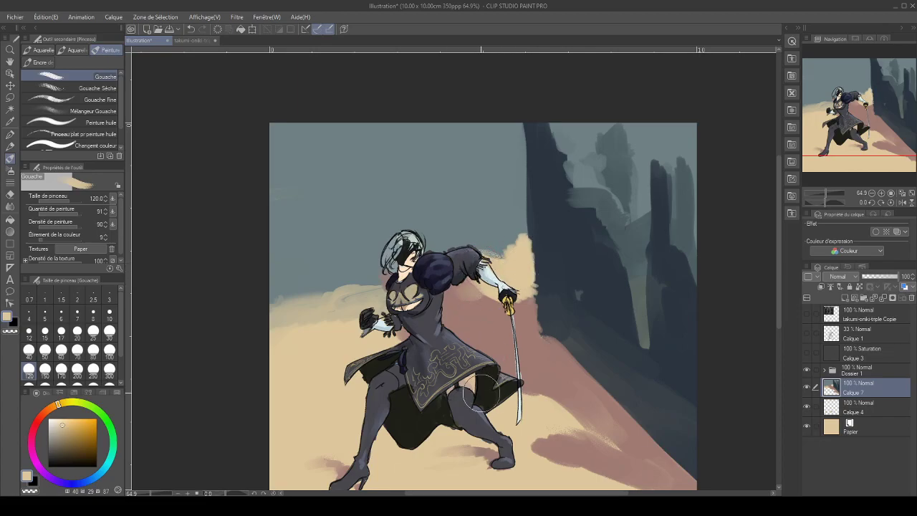
pyautogui.keyDown('alt'); pyautogui.click(453, 327); pyautogui.keyUp('alt')
pyautogui.moveTo(454, 327)
pyautogui.mouseDown()
pyautogui.moveTo(405, 316)
pyautogui.moveTo(379, 300)
pyautogui.moveTo(379, 329)
pyautogui.moveTo(389, 289)
pyautogui.moveTo(355, 281)
pyautogui.mouseUp()
pyautogui.moveTo(842, 125); pyautogui.dragTo(858, 151)
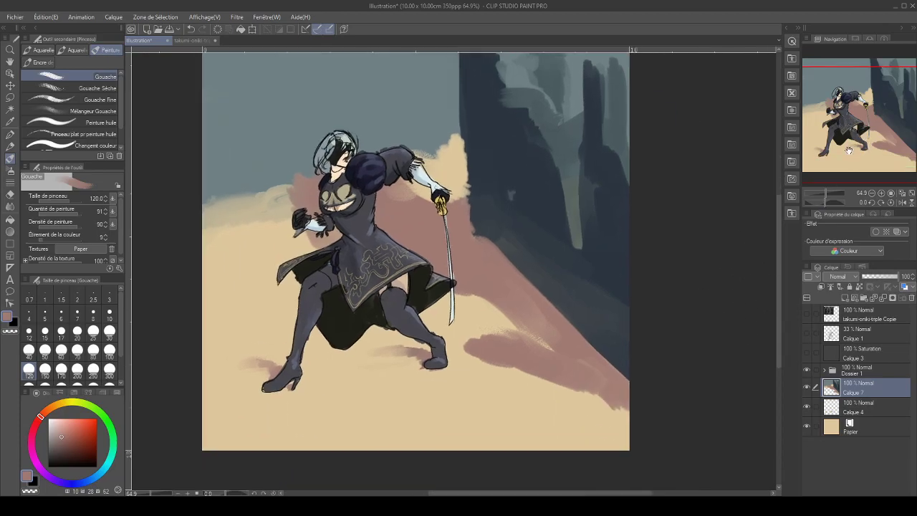
# Blend the shadow's upper edge beside the front foot with sampled sand and reddish brown, using Gouache at size 70 and density 47
pyautogui.moveTo(65, 218); pyautogui.dragTo(59, 215)
pyautogui.rightClick(479, 314)
pyautogui.moveTo(492, 318)
pyautogui.mouseDown()
pyautogui.moveTo(529, 334)
pyautogui.moveTo(485, 322)
pyautogui.moveTo(528, 333)
pyautogui.mouseUp()
pyautogui.press('[')
pyautogui.press('[')
pyautogui.press('[')
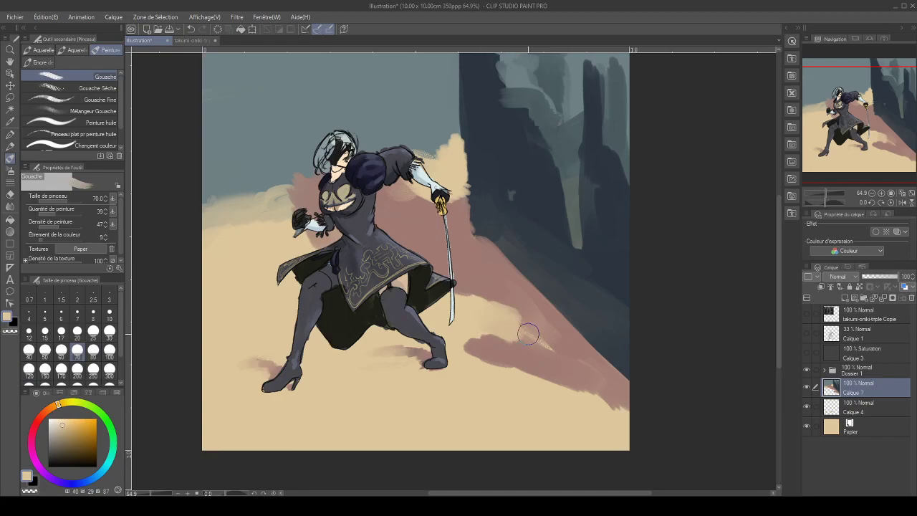
pyautogui.keyDown('alt'); pyautogui.click(521, 344); pyautogui.keyUp('alt')
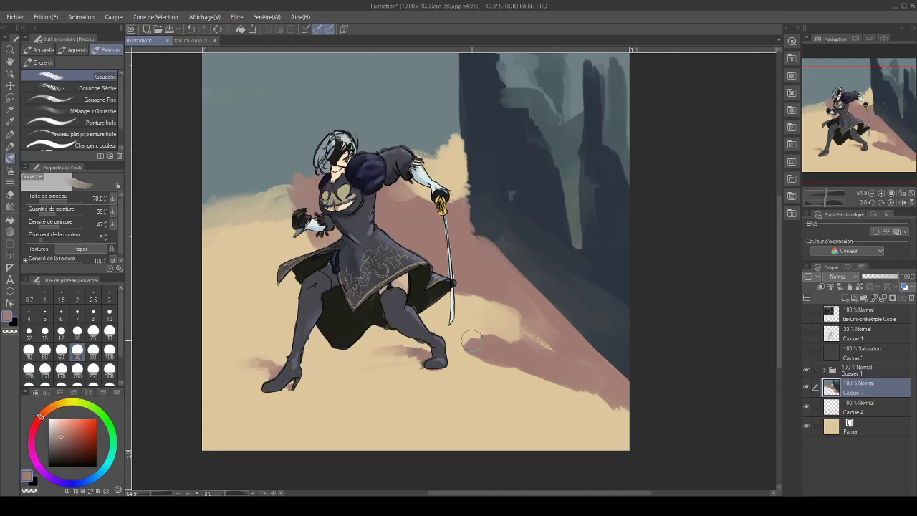
pyautogui.keyDown('alt'); pyautogui.click(475, 364); pyautogui.keyUp('alt')
pyautogui.moveTo(468, 333)
pyautogui.mouseDown()
pyautogui.moveTo(473, 341)
pyautogui.moveTo(522, 332)
pyautogui.moveTo(480, 306)
pyautogui.mouseUp()
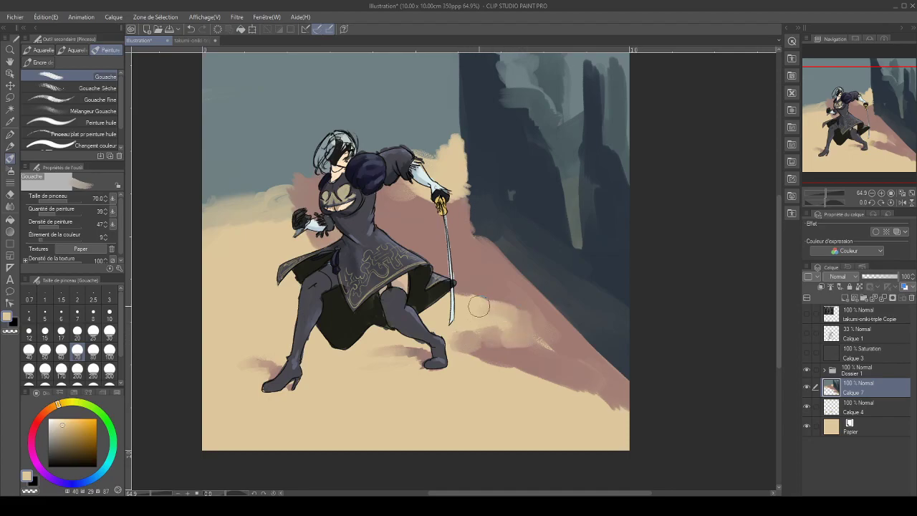
# Rework the shadow's lower edge with sampled beige and reddish brown, filling it out to the canvas edge at paint amount and density 73
pyautogui.keyDown('alt'); pyautogui.click(510, 354); pyautogui.keyUp('alt')
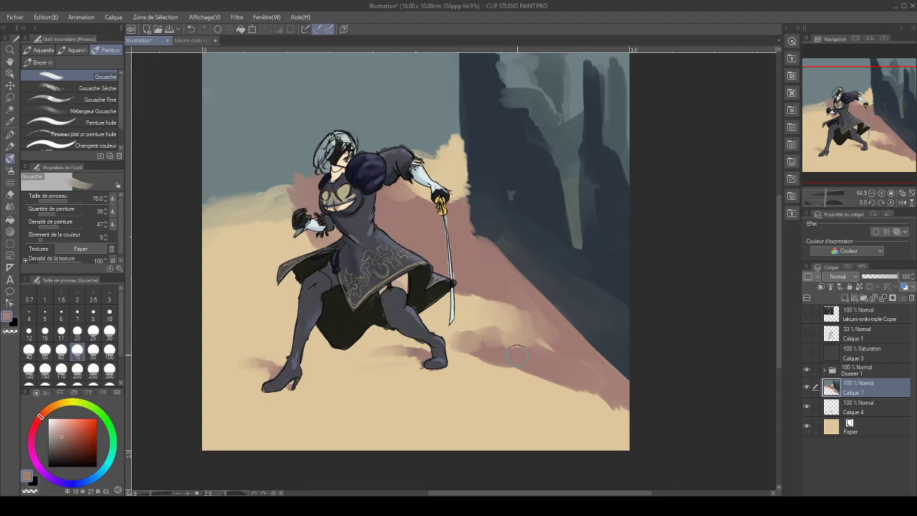
pyautogui.moveTo(505, 352); pyautogui.dragTo(490, 342)
pyautogui.keyDown('alt'); pyautogui.click(483, 326); pyautogui.keyUp('alt')
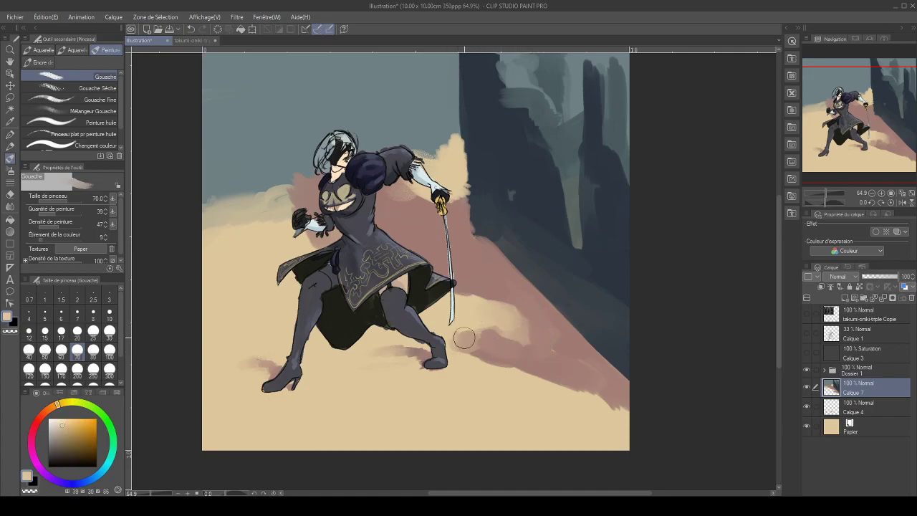
pyautogui.moveTo(461, 352)
pyautogui.mouseDown()
pyautogui.moveTo(501, 375)
pyautogui.moveTo(546, 377)
pyautogui.mouseUp()
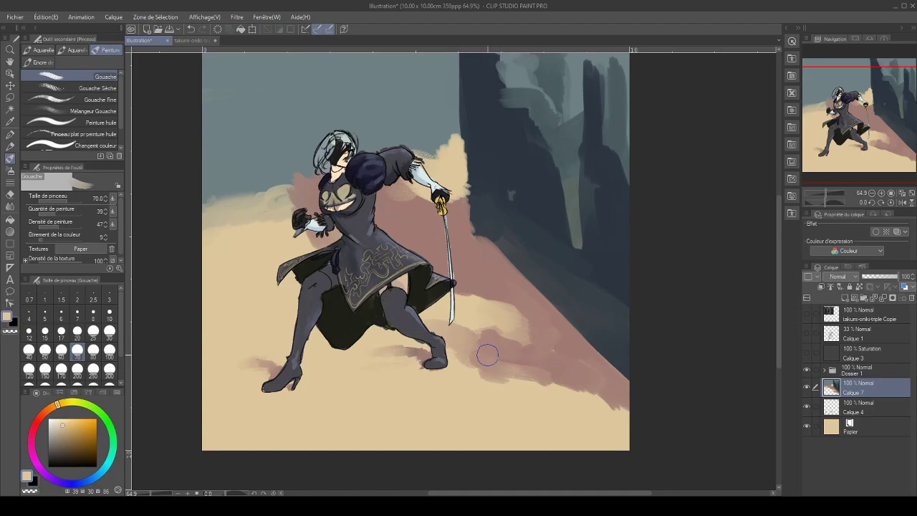
pyautogui.keyDown('alt'); pyautogui.click(557, 372); pyautogui.keyUp('alt')
pyautogui.moveTo(492, 358); pyautogui.dragTo(574, 381)
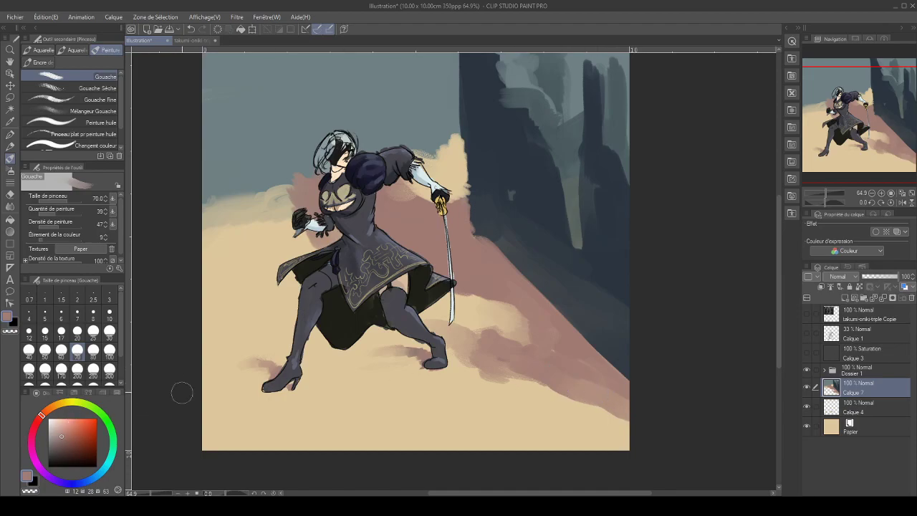
pyautogui.click(70, 218)
pyautogui.moveTo(579, 384); pyautogui.dragTo(639, 417)
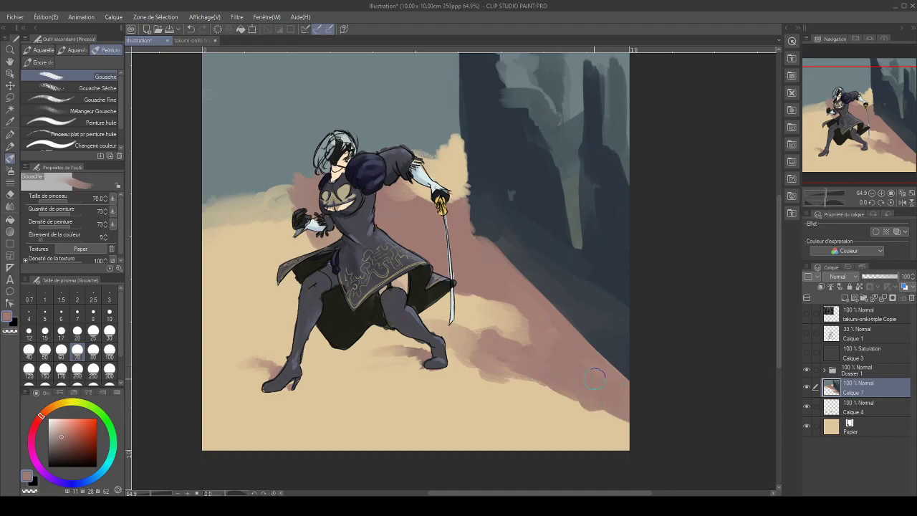
# Blend sampled sand beige into the reddish patch behind the figure's back shoulder, using Gouache at paint amount 17 and density 18
pyautogui.keyDown('alt'); pyautogui.click(278, 285); pyautogui.keyUp('alt')
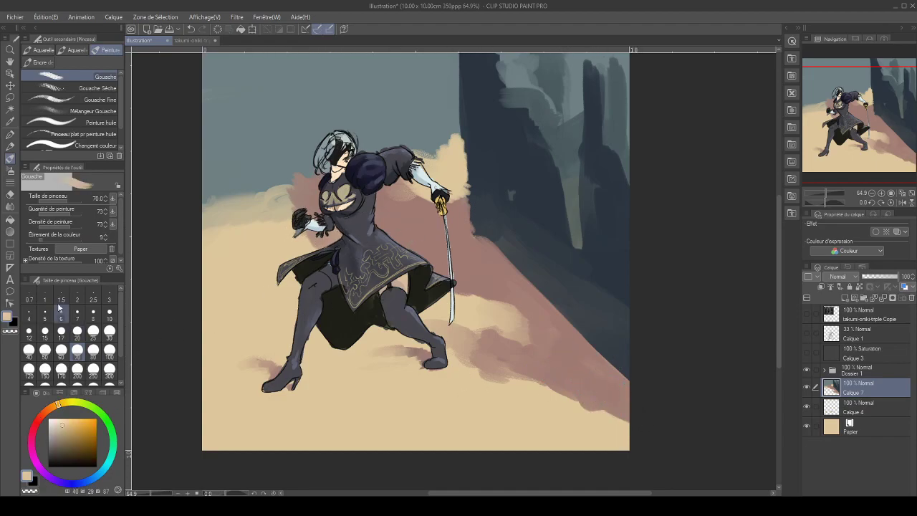
pyautogui.click(49, 220)
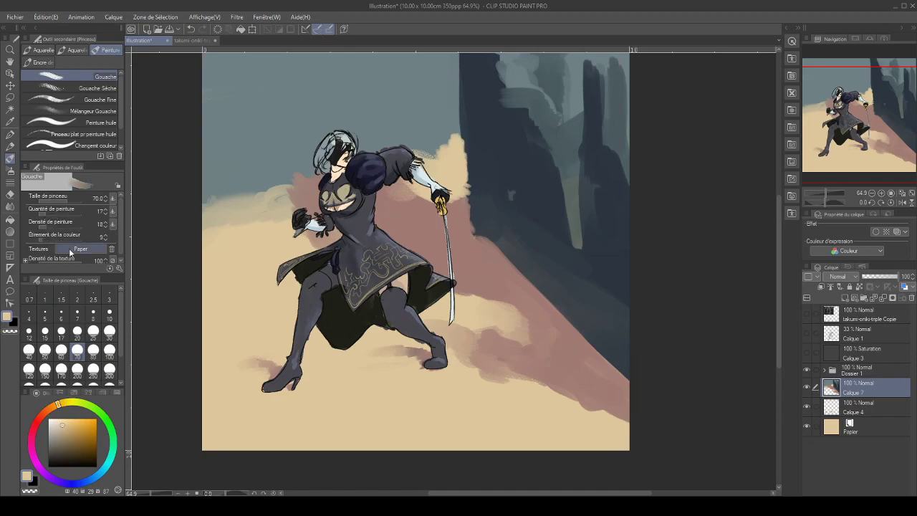
pyautogui.moveTo(285, 187)
pyautogui.mouseDown()
pyautogui.moveTo(290, 196)
pyautogui.moveTo(273, 206)
pyautogui.mouseUp()
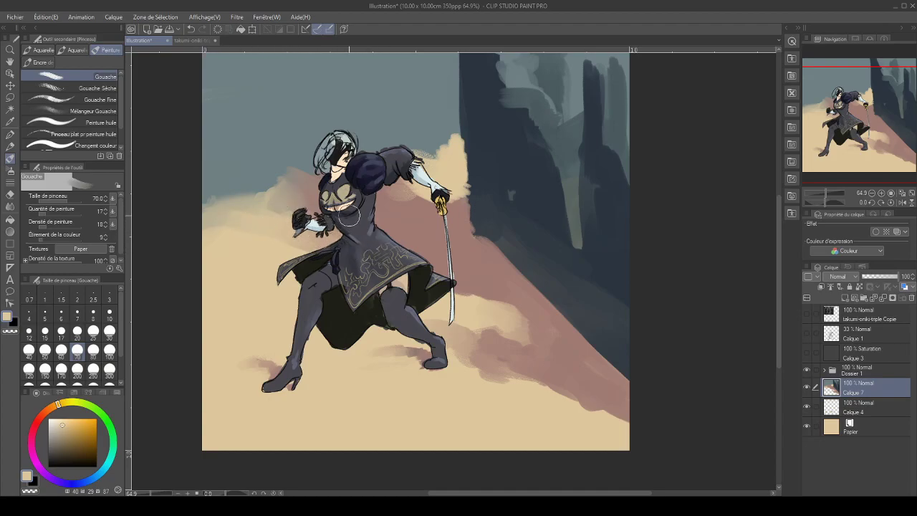
# Paint a band of sampled dark navy along the horizon behind the figure's shoulders, using Gouache at paint amount and density 60
pyautogui.moveTo(836, 143); pyautogui.dragTo(879, 116)
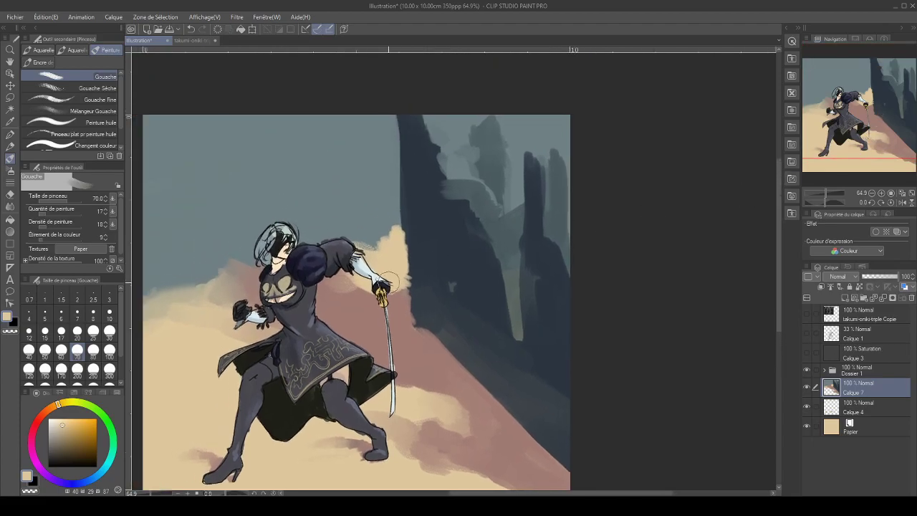
pyautogui.keyDown('alt'); pyautogui.click(462, 255); pyautogui.keyUp('alt')
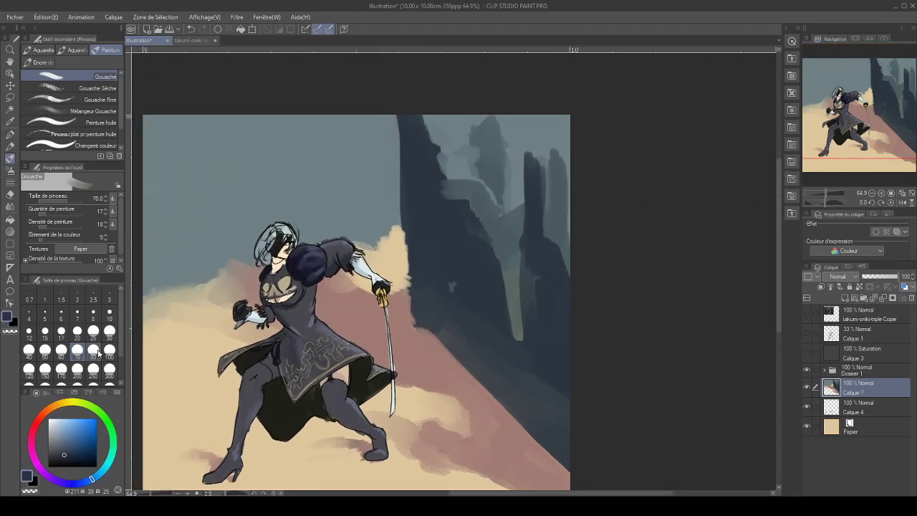
pyautogui.click(65, 227)
pyautogui.click(64, 214)
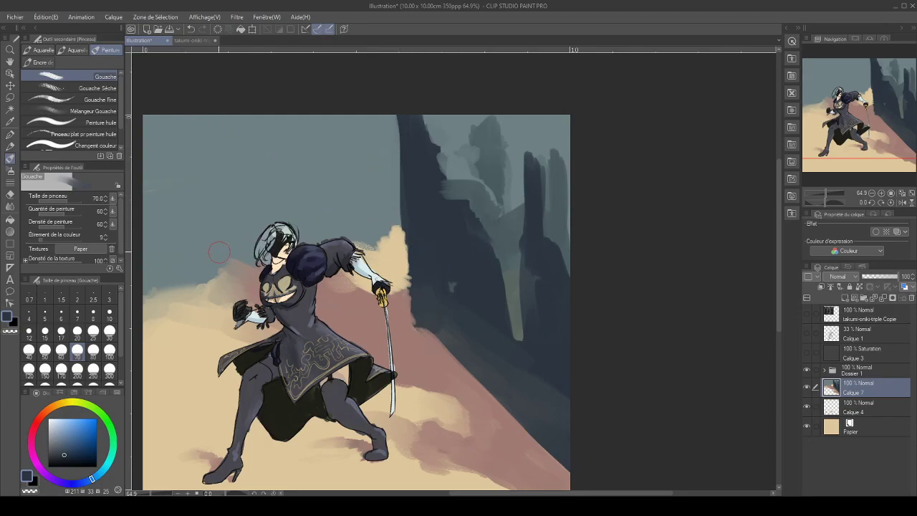
pyautogui.moveTo(235, 272); pyautogui.dragTo(414, 267)
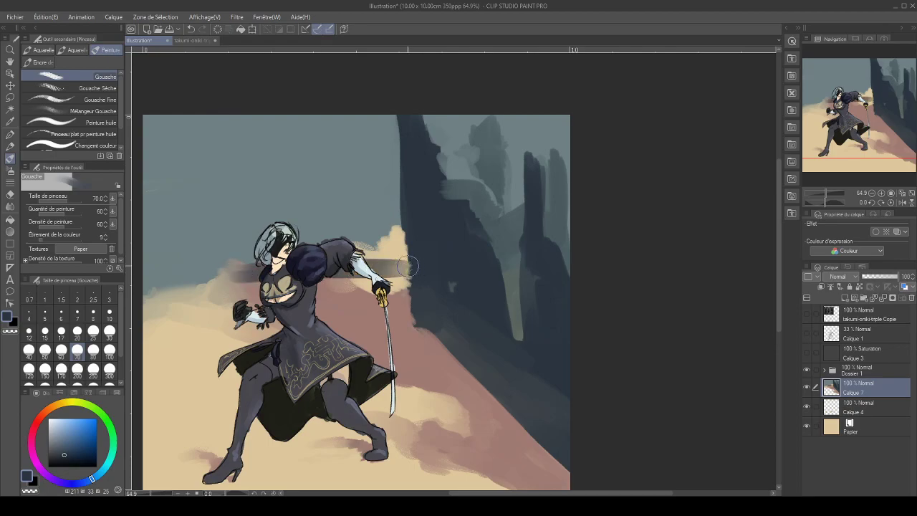
pyautogui.moveTo(242, 274)
pyautogui.mouseDown()
pyautogui.moveTo(332, 270)
pyautogui.moveTo(243, 275)
pyautogui.mouseUp()
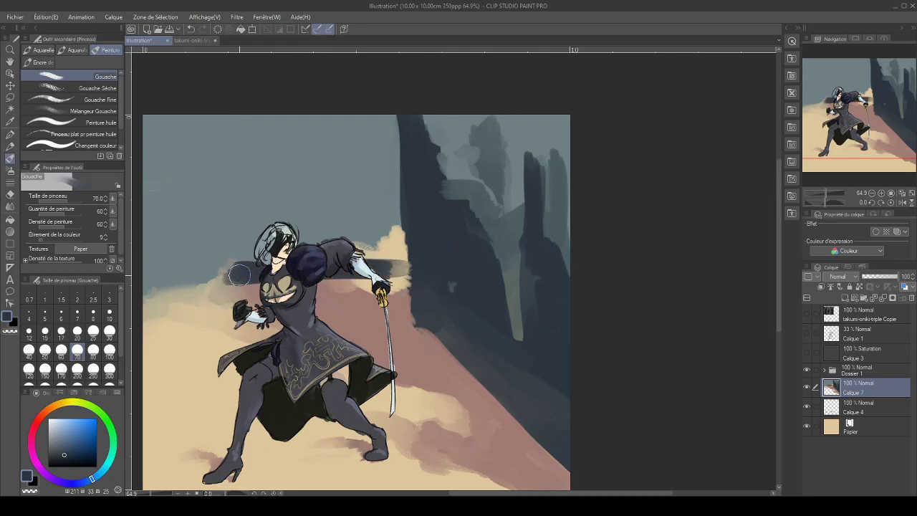
# Block in a distant wall across the sky behind the figure with vertical and diagonal strokes in a darker variant of the sampled grey-blue
pyautogui.keyDown('alt'); pyautogui.click(514, 228); pyautogui.keyUp('alt')
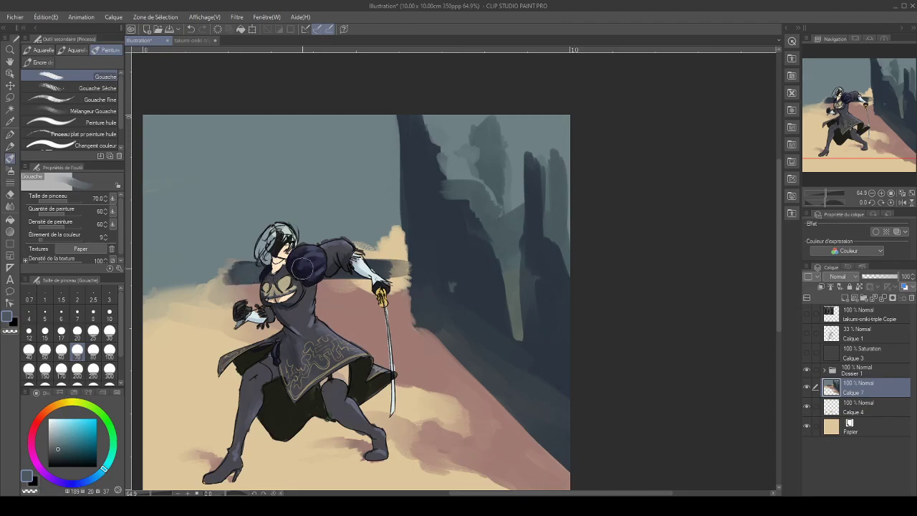
pyautogui.keyDown('alt'); pyautogui.click(249, 220); pyautogui.keyUp('alt')
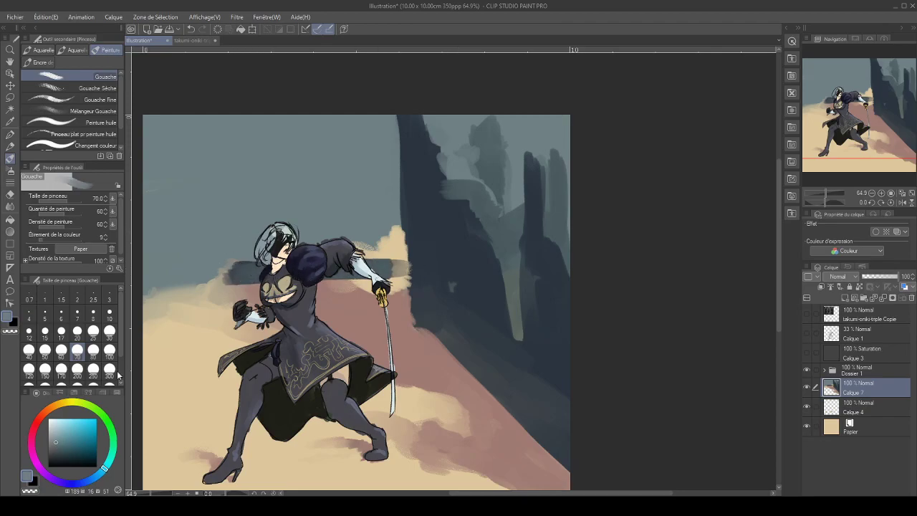
pyautogui.click(61, 449)
pyautogui.moveTo(242, 271)
pyautogui.mouseDown()
pyautogui.moveTo(332, 269)
pyautogui.moveTo(396, 255)
pyautogui.moveTo(386, 245)
pyautogui.moveTo(391, 268)
pyautogui.moveTo(391, 139)
pyautogui.moveTo(393, 195)
pyautogui.moveTo(378, 134)
pyautogui.moveTo(352, 191)
pyautogui.moveTo(362, 231)
pyautogui.moveTo(372, 213)
pyautogui.moveTo(367, 250)
pyautogui.moveTo(299, 256)
pyautogui.moveTo(330, 251)
pyautogui.moveTo(349, 232)
pyautogui.moveTo(246, 162)
pyautogui.moveTo(236, 116)
pyautogui.moveTo(237, 261)
pyautogui.moveTo(254, 273)
pyautogui.moveTo(384, 267)
pyautogui.moveTo(186, 273)
pyautogui.moveTo(208, 273)
pyautogui.moveTo(194, 272)
pyautogui.moveTo(184, 222)
pyautogui.moveTo(184, 247)
pyautogui.moveTo(170, 208)
pyautogui.moveTo(176, 198)
pyautogui.moveTo(185, 279)
pyautogui.moveTo(179, 223)
pyautogui.mouseUp()
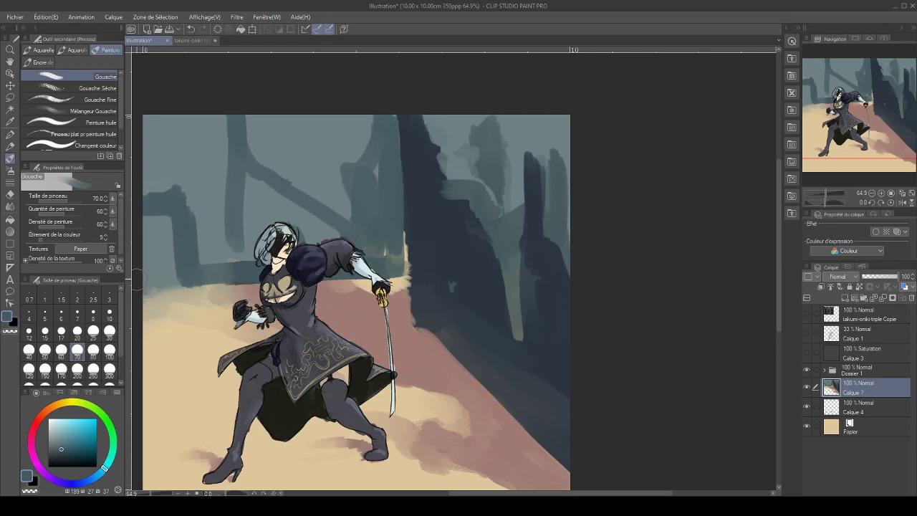
pyautogui.moveTo(184, 266); pyautogui.dragTo(179, 151)
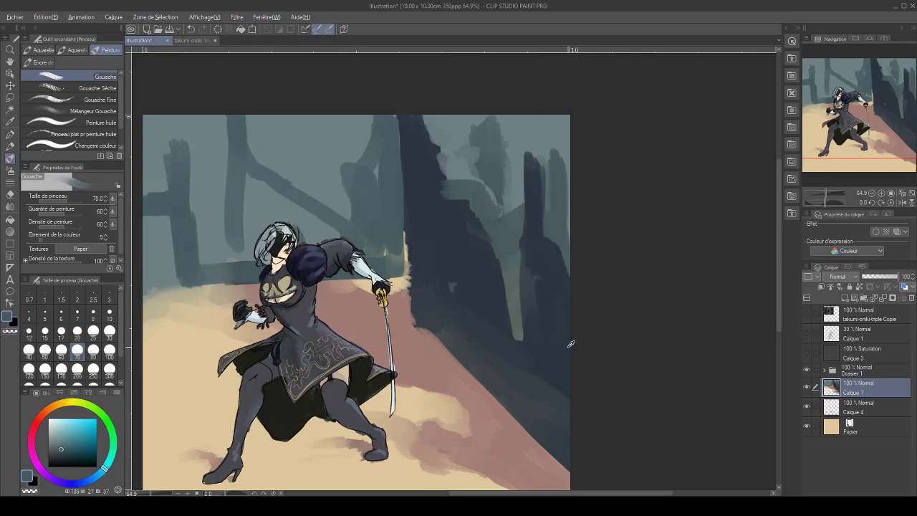
# Paint a dark rocky mass at the canvas's left edge and soften its base with sampled sand beige at a low paint density
pyautogui.keyDown('alt'); pyautogui.click(277, 370); pyautogui.keyUp('alt')
pyautogui.moveTo(163, 223)
pyautogui.mouseDown()
pyautogui.moveTo(169, 270)
pyautogui.moveTo(164, 230)
pyautogui.moveTo(163, 269)
pyautogui.moveTo(148, 213)
pyautogui.moveTo(146, 284)
pyautogui.moveTo(177, 317)
pyautogui.moveTo(167, 280)
pyautogui.moveTo(166, 304)
pyautogui.moveTo(152, 287)
pyautogui.moveTo(160, 275)
pyautogui.moveTo(174, 298)
pyautogui.moveTo(157, 255)
pyautogui.moveTo(164, 294)
pyautogui.mouseUp()
pyautogui.keyDown('alt'); pyautogui.click(149, 288); pyautogui.keyUp('alt')
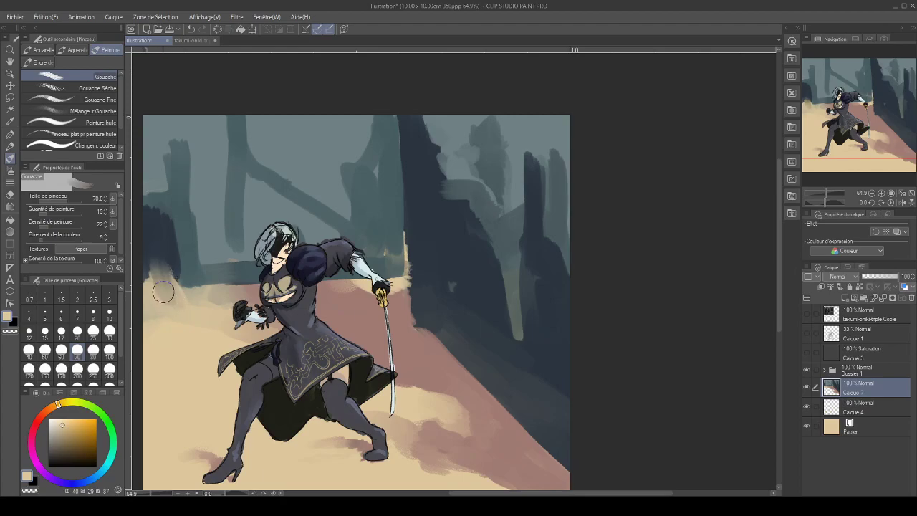
pyautogui.moveTo(46, 218); pyautogui.dragTo(39, 218)
pyautogui.moveTo(185, 266)
pyautogui.mouseDown()
pyautogui.moveTo(162, 269)
pyautogui.moveTo(174, 301)
pyautogui.moveTo(167, 281)
pyautogui.moveTo(156, 306)
pyautogui.mouseUp()
pyautogui.keyDown('alt'); pyautogui.click(149, 251); pyautogui.keyUp('alt')
pyautogui.moveTo(146, 270)
pyautogui.mouseDown()
pyautogui.moveTo(149, 292)
pyautogui.moveTo(150, 263)
pyautogui.moveTo(167, 278)
pyautogui.moveTo(163, 261)
pyautogui.moveTo(171, 291)
pyautogui.moveTo(169, 258)
pyautogui.moveTo(172, 291)
pyautogui.moveTo(156, 258)
pyautogui.moveTo(159, 296)
pyautogui.moveTo(154, 248)
pyautogui.moveTo(147, 280)
pyautogui.moveTo(162, 257)
pyautogui.moveTo(165, 267)
pyautogui.moveTo(149, 235)
pyautogui.mouseUp()
# Build the dark rock up into a tall block with sampled dark blue, raising paint amount to 70 and density to 69
pyautogui.press(']')
pyautogui.keyDown('alt'); pyautogui.click(192, 271); pyautogui.keyUp('alt')
pyautogui.press('[')
pyautogui.press('[')
pyautogui.press('[')
pyautogui.press('[')
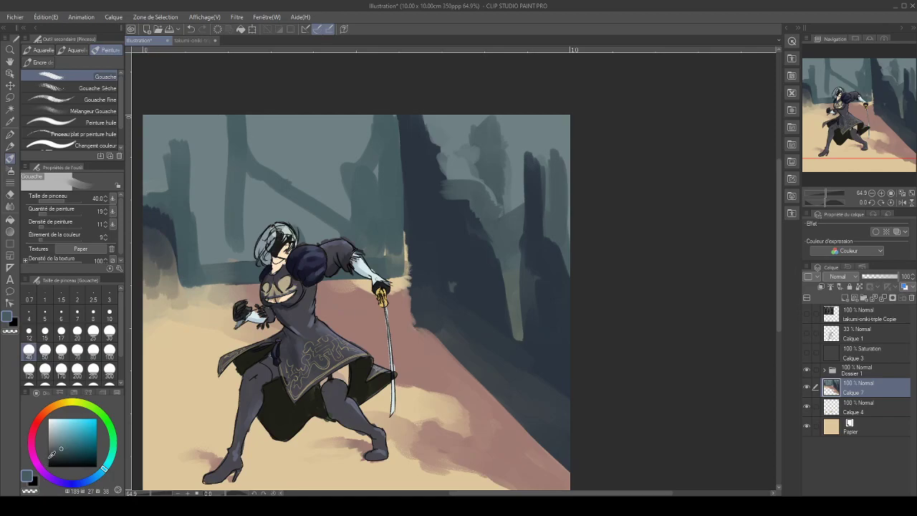
pyautogui.click(69, 227)
pyautogui.click(69, 214)
pyautogui.press(']')
pyautogui.press(']')
pyautogui.keyDown('alt'); pyautogui.click(166, 223); pyautogui.keyUp('alt')
pyautogui.moveTo(152, 206)
pyautogui.mouseDown()
pyautogui.moveTo(163, 225)
pyautogui.moveTo(163, 195)
pyautogui.moveTo(229, 191)
pyautogui.moveTo(249, 180)
pyautogui.moveTo(167, 154)
pyautogui.moveTo(164, 209)
pyautogui.moveTo(160, 185)
pyautogui.moveTo(154, 209)
pyautogui.moveTo(144, 165)
pyautogui.moveTo(160, 224)
pyautogui.mouseUp()
pyautogui.moveTo(160, 126)
pyautogui.mouseDown()
pyautogui.moveTo(158, 189)
pyautogui.moveTo(160, 150)
pyautogui.moveTo(164, 179)
pyautogui.moveTo(146, 138)
pyautogui.moveTo(167, 128)
pyautogui.moveTo(153, 117)
pyautogui.moveTo(169, 132)
pyautogui.moveTo(180, 126)
pyautogui.moveTo(152, 129)
pyautogui.moveTo(186, 132)
pyautogui.moveTo(148, 125)
pyautogui.moveTo(175, 123)
pyautogui.moveTo(148, 111)
pyautogui.moveTo(199, 149)
pyautogui.moveTo(202, 142)
pyautogui.moveTo(186, 127)
pyautogui.moveTo(203, 249)
pyautogui.mouseUp()
# Fill the sky between the two dark cliffs with the sampled teal-grey wall colour, using Gouache at size 150
pyautogui.keyDown('alt'); pyautogui.click(187, 209); pyautogui.keyUp('alt')
pyautogui.press(']')
pyautogui.press(']')
pyautogui.press(']')
pyautogui.press(']')
pyautogui.press(']')
pyautogui.moveTo(256, 236)
pyautogui.mouseDown()
pyautogui.moveTo(213, 244)
pyautogui.moveTo(194, 225)
pyautogui.moveTo(208, 107)
pyautogui.moveTo(250, 132)
pyautogui.moveTo(302, 127)
pyautogui.moveTo(339, 143)
pyautogui.moveTo(366, 141)
pyautogui.moveTo(385, 249)
pyautogui.mouseUp()
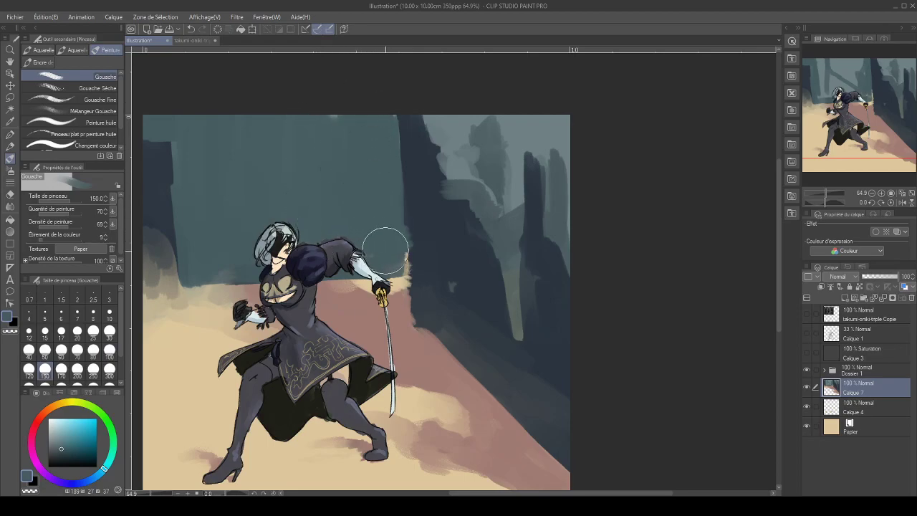
# Cover the leftover sand mound beside the sword hand with sampled reddish brown and the cliff's dark blue, using Gouache at size 50
pyautogui.keyDown('alt'); pyautogui.click(192, 364); pyautogui.keyUp('alt')
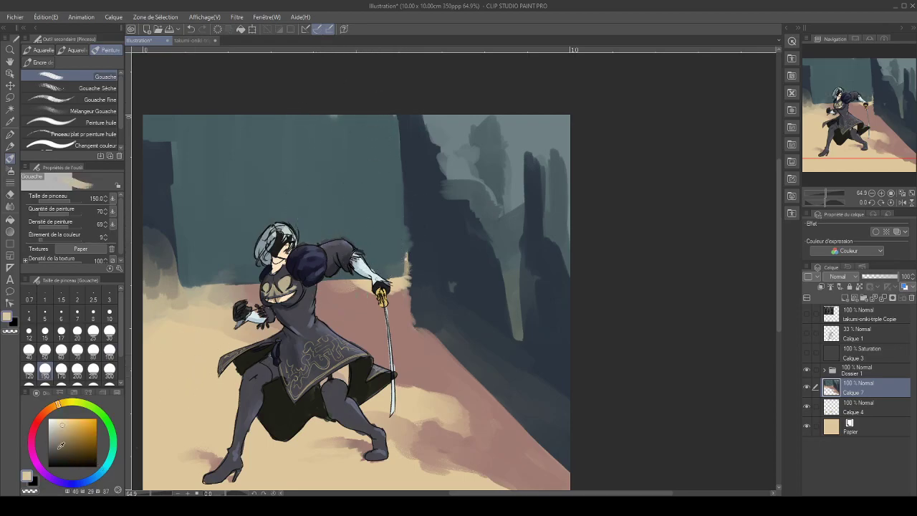
pyautogui.keyDown('alt'); pyautogui.click(405, 324); pyautogui.keyUp('alt')
pyautogui.press('[')
pyautogui.press('[')
pyautogui.press('[')
pyautogui.press('[')
pyautogui.press('[')
pyautogui.press('[')
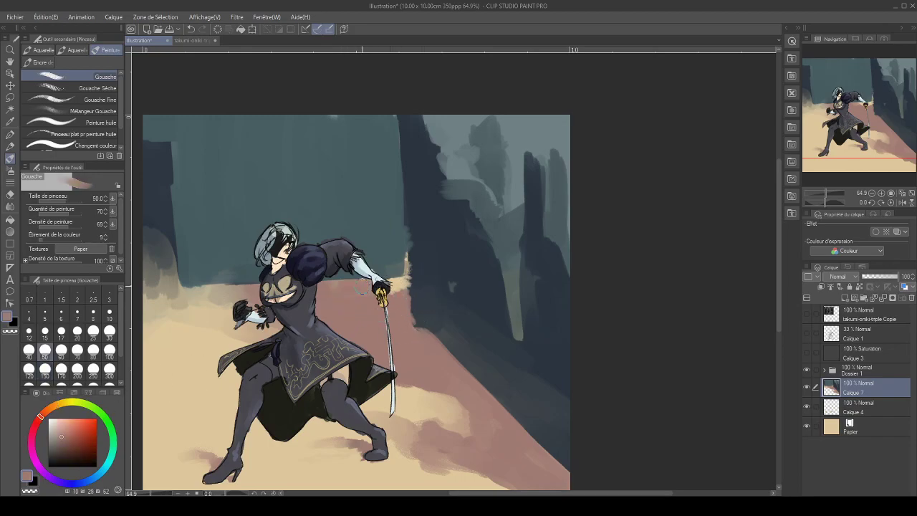
pyautogui.moveTo(339, 285); pyautogui.dragTo(401, 282)
pyautogui.keyDown('alt'); pyautogui.click(422, 283); pyautogui.keyUp('alt')
pyautogui.moveTo(412, 235); pyautogui.dragTo(412, 287)
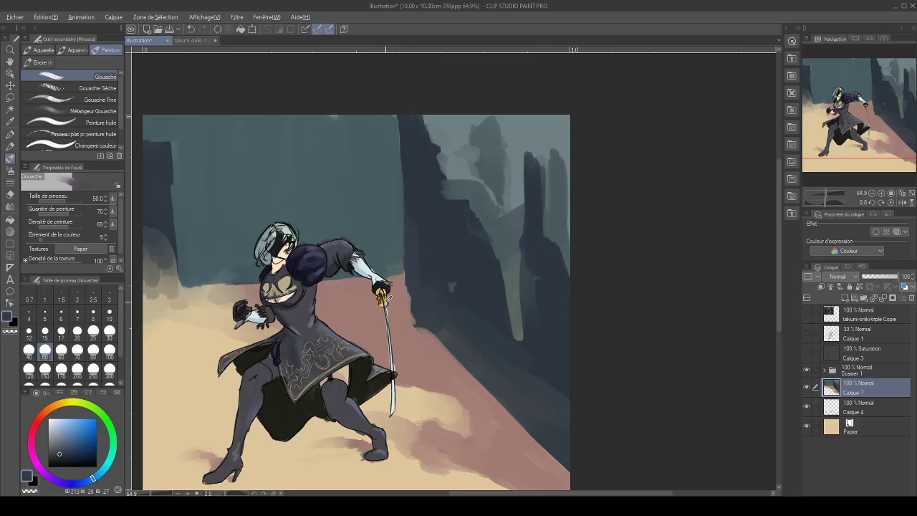
# Paint a lighter green-grey haze along the base of the teal wall at paint amount 42 and density 22, enlarging the brush to 80
pyautogui.keyDown('alt'); pyautogui.click(378, 214); pyautogui.keyUp('alt')
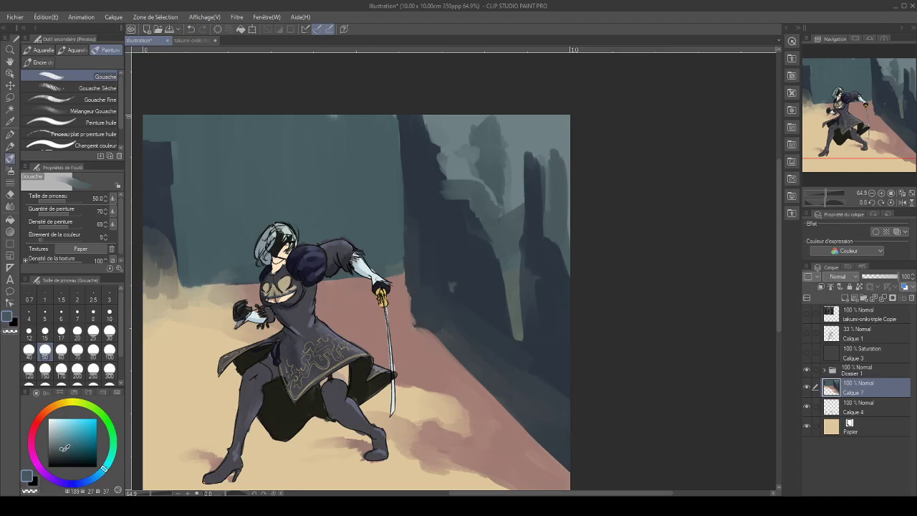
pyautogui.click(59, 440)
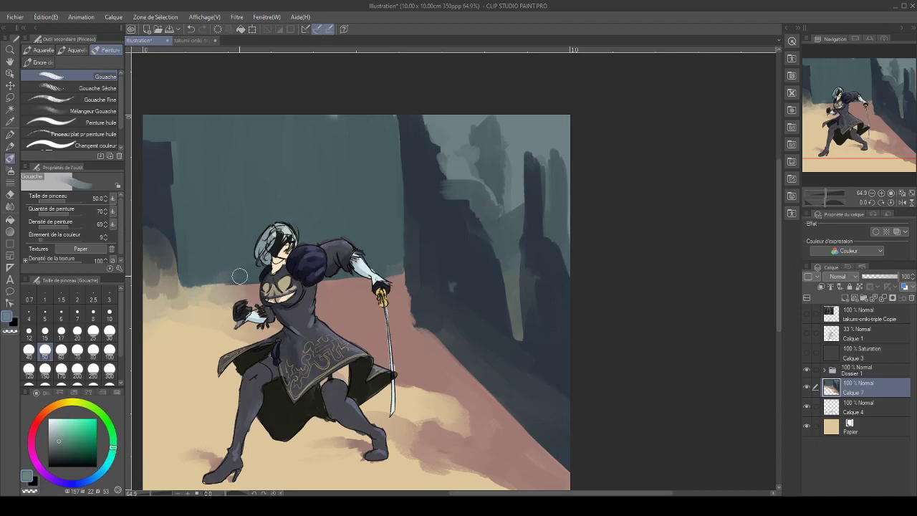
pyautogui.click(48, 226)
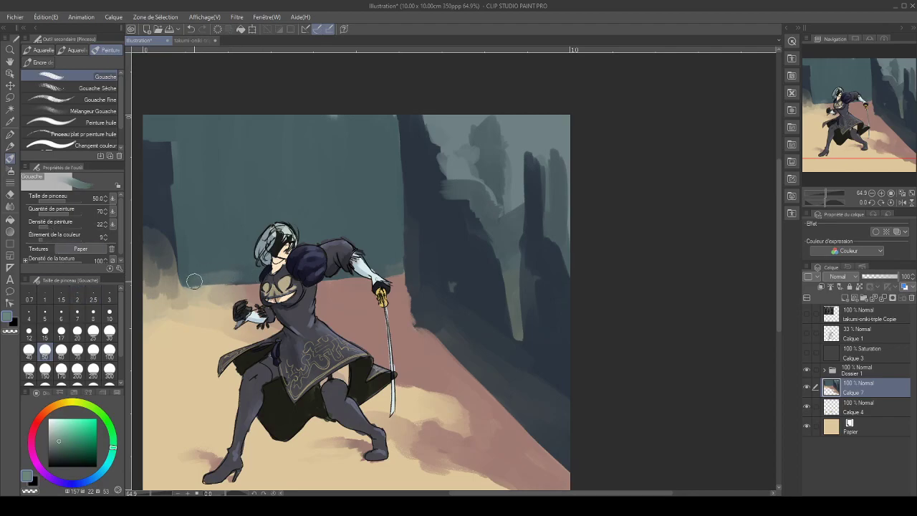
pyautogui.moveTo(185, 277); pyautogui.dragTo(244, 276)
pyautogui.click(53, 215)
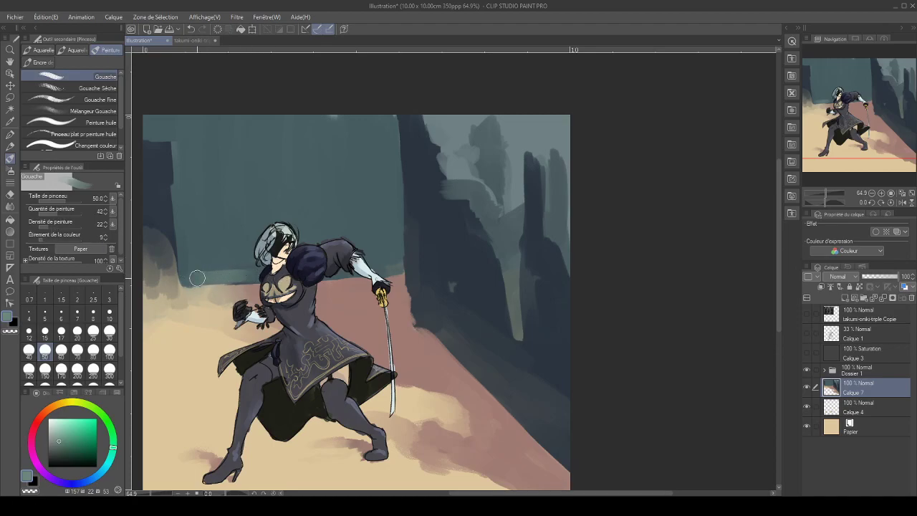
pyautogui.moveTo(240, 277)
pyautogui.mouseDown()
pyautogui.moveTo(397, 267)
pyautogui.moveTo(244, 269)
pyautogui.mouseUp()
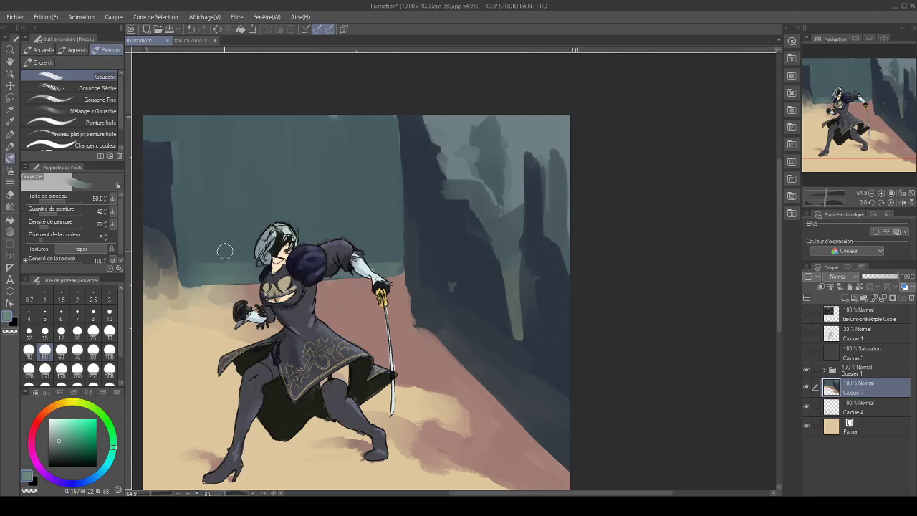
pyautogui.press(']')
pyautogui.press(']')
pyautogui.press(']')
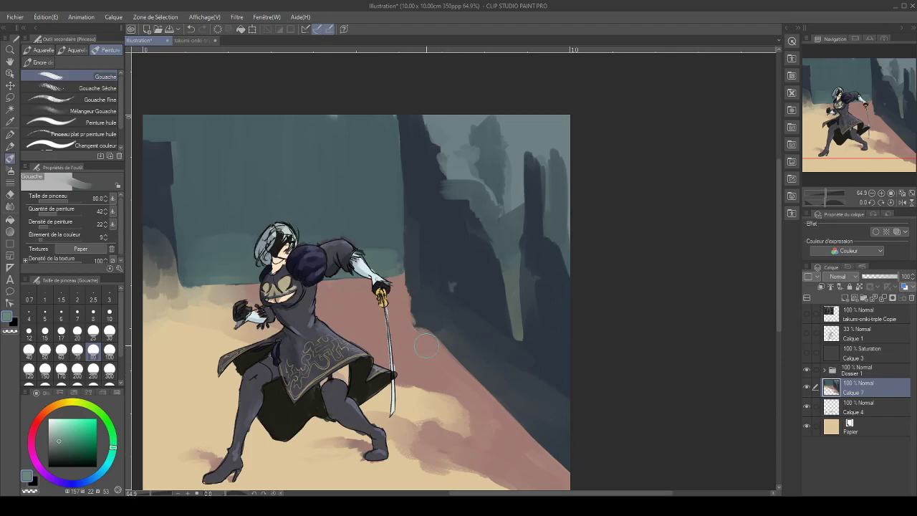
# Switch to the Crayon de dessin pencil with black as the drawing colour and a brush size of 7
pyautogui.press('p')
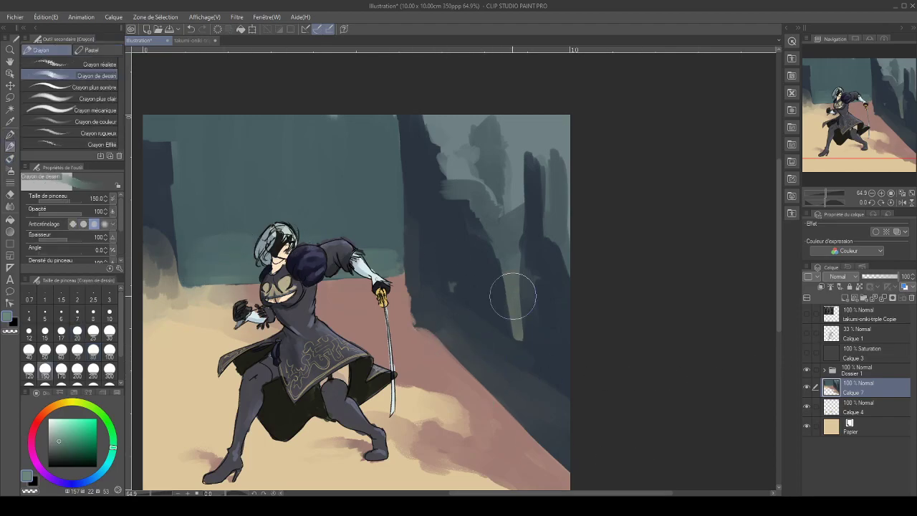
pyautogui.press('[')
pyautogui.press('[')
pyautogui.press('[')
pyautogui.press('[')
pyautogui.press('[')
pyautogui.press('[')
pyautogui.press('[')
pyautogui.press('[')
pyautogui.press('[')
pyautogui.press('[')
pyautogui.press('[')
pyautogui.press('[')
pyautogui.press('[')
pyautogui.press('[')
pyautogui.press('x')
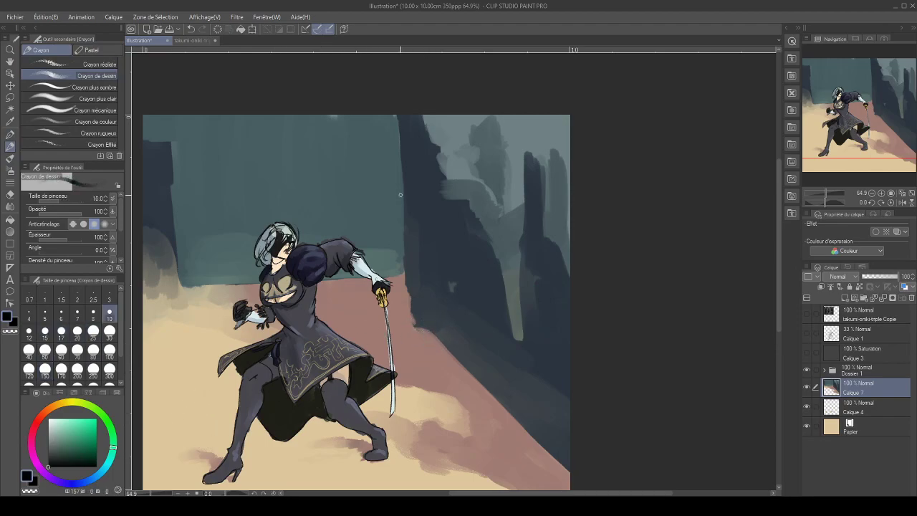
pyautogui.press('[')
pyautogui.press('[')
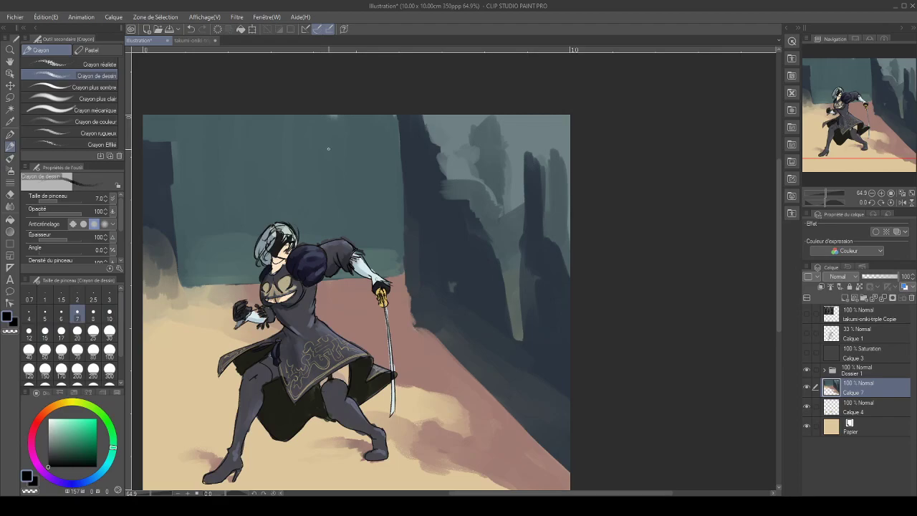